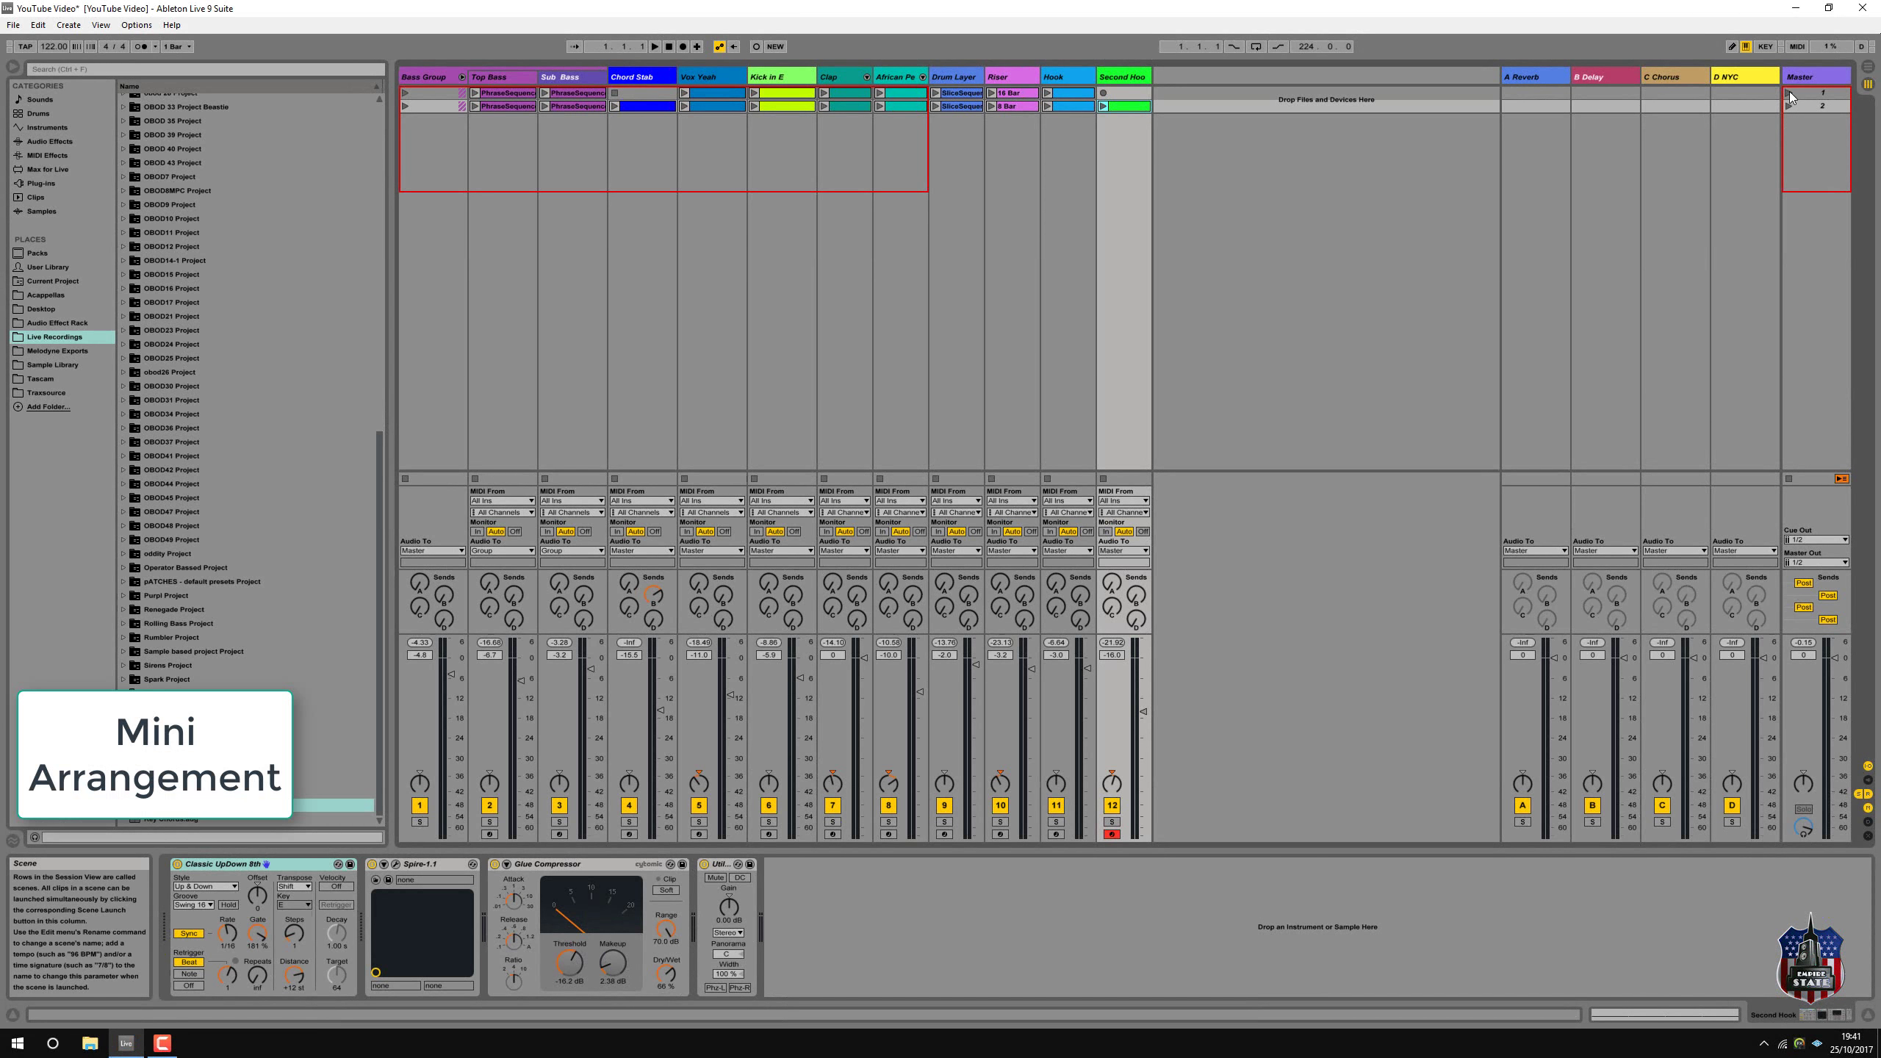
# Play scene 1 and then scene 2, then stop playback and return to the start.
pyautogui.click(1789, 93)
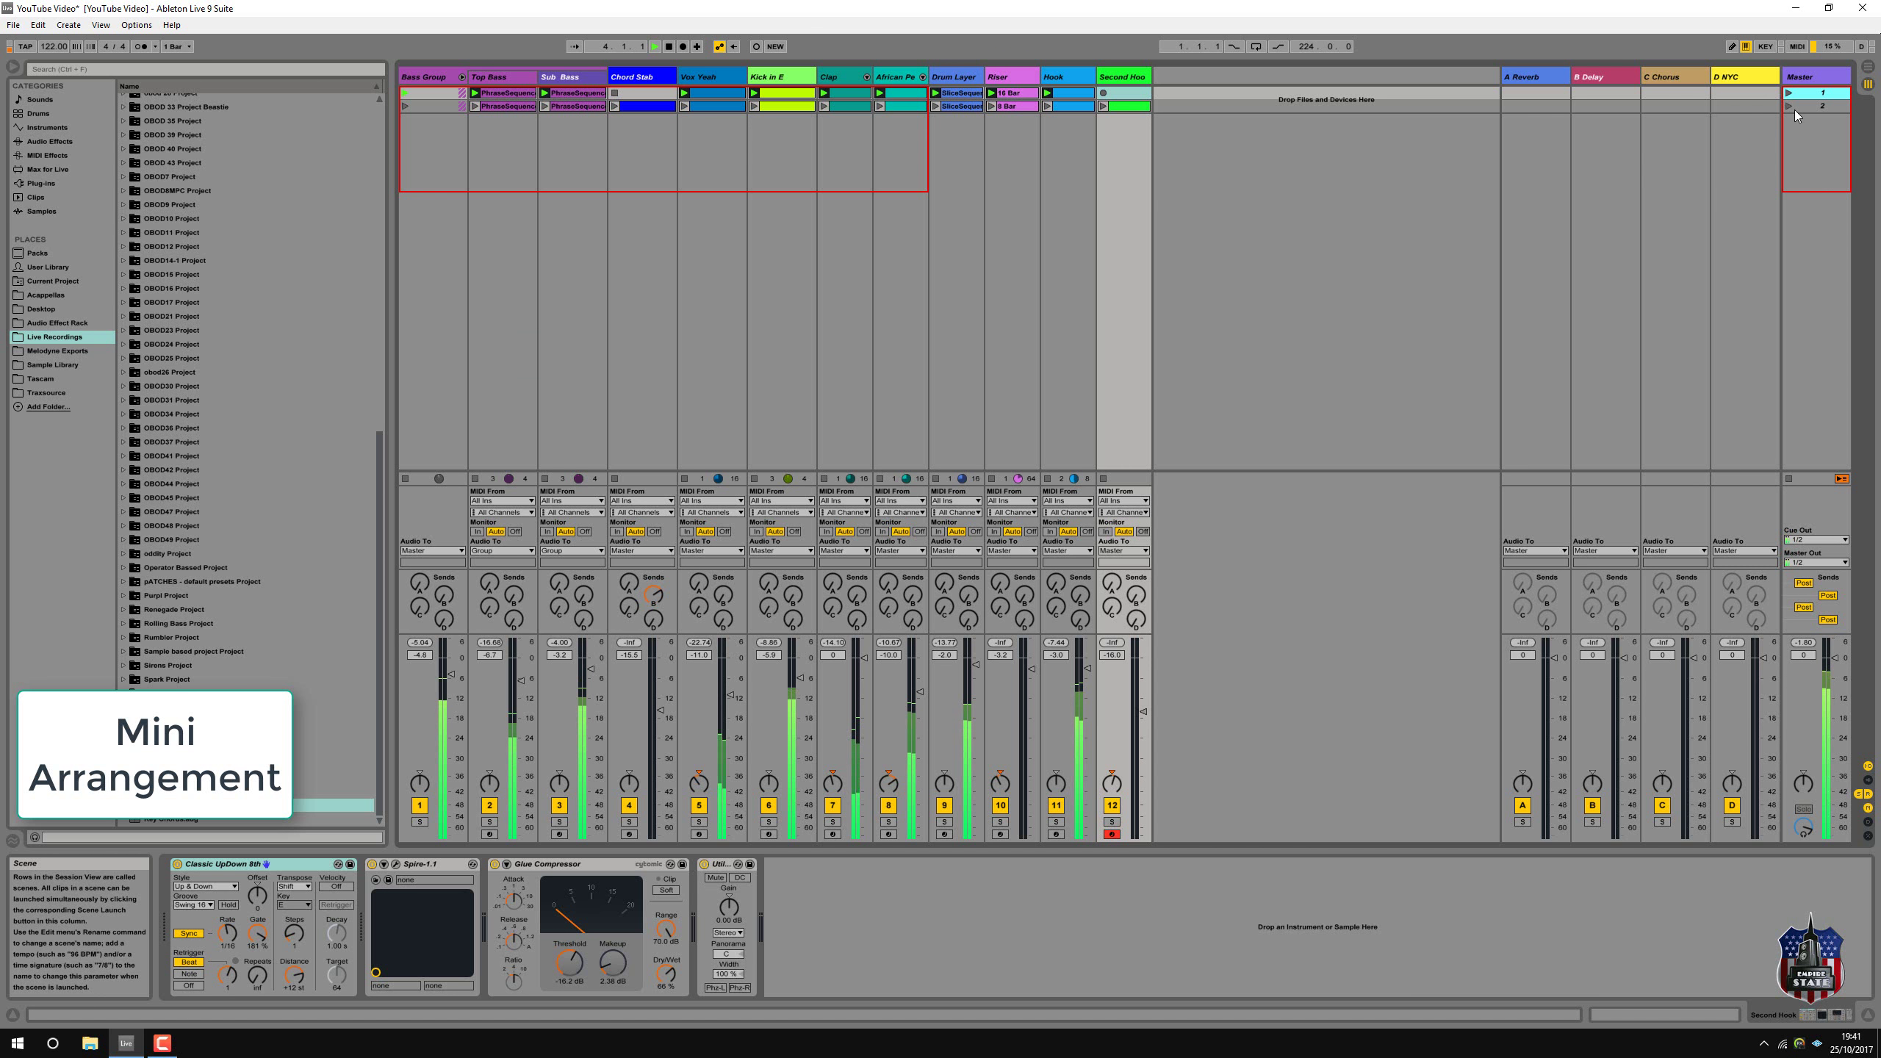
pyautogui.click(1787, 106)
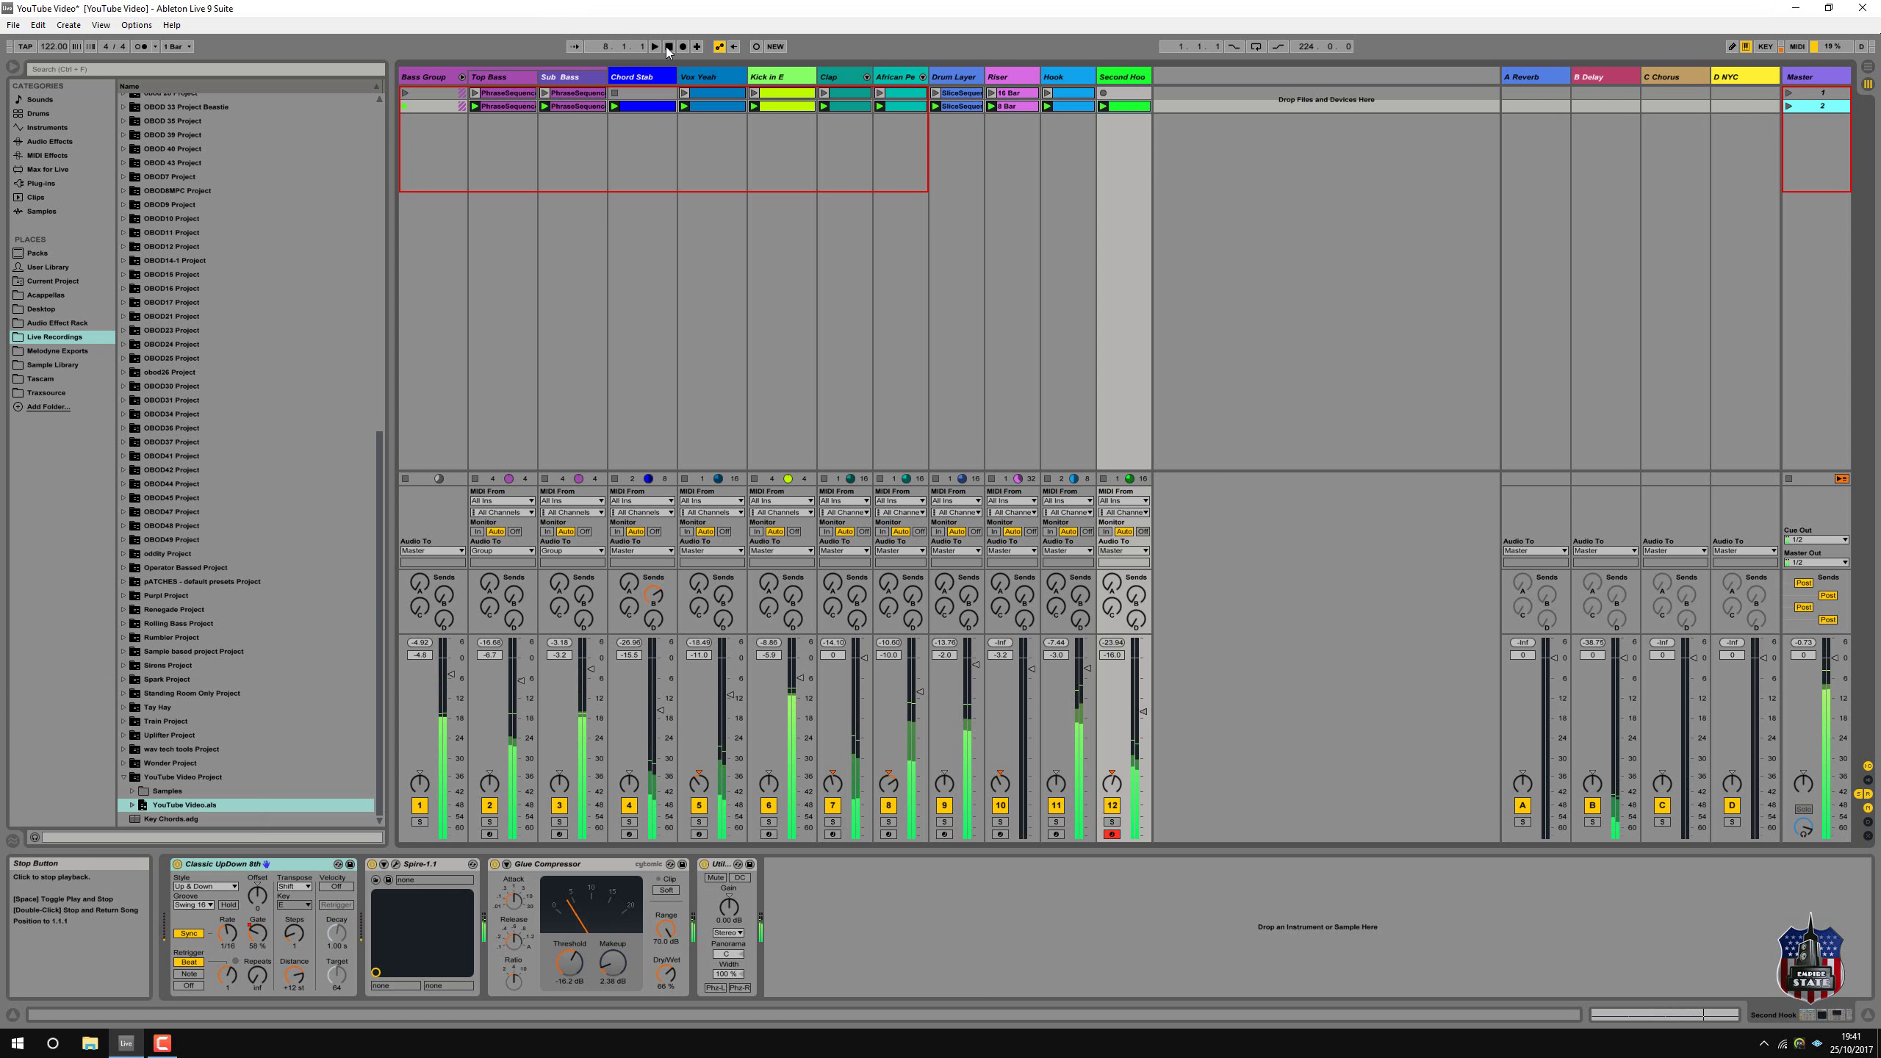
pyautogui.doubleClick(667, 47)
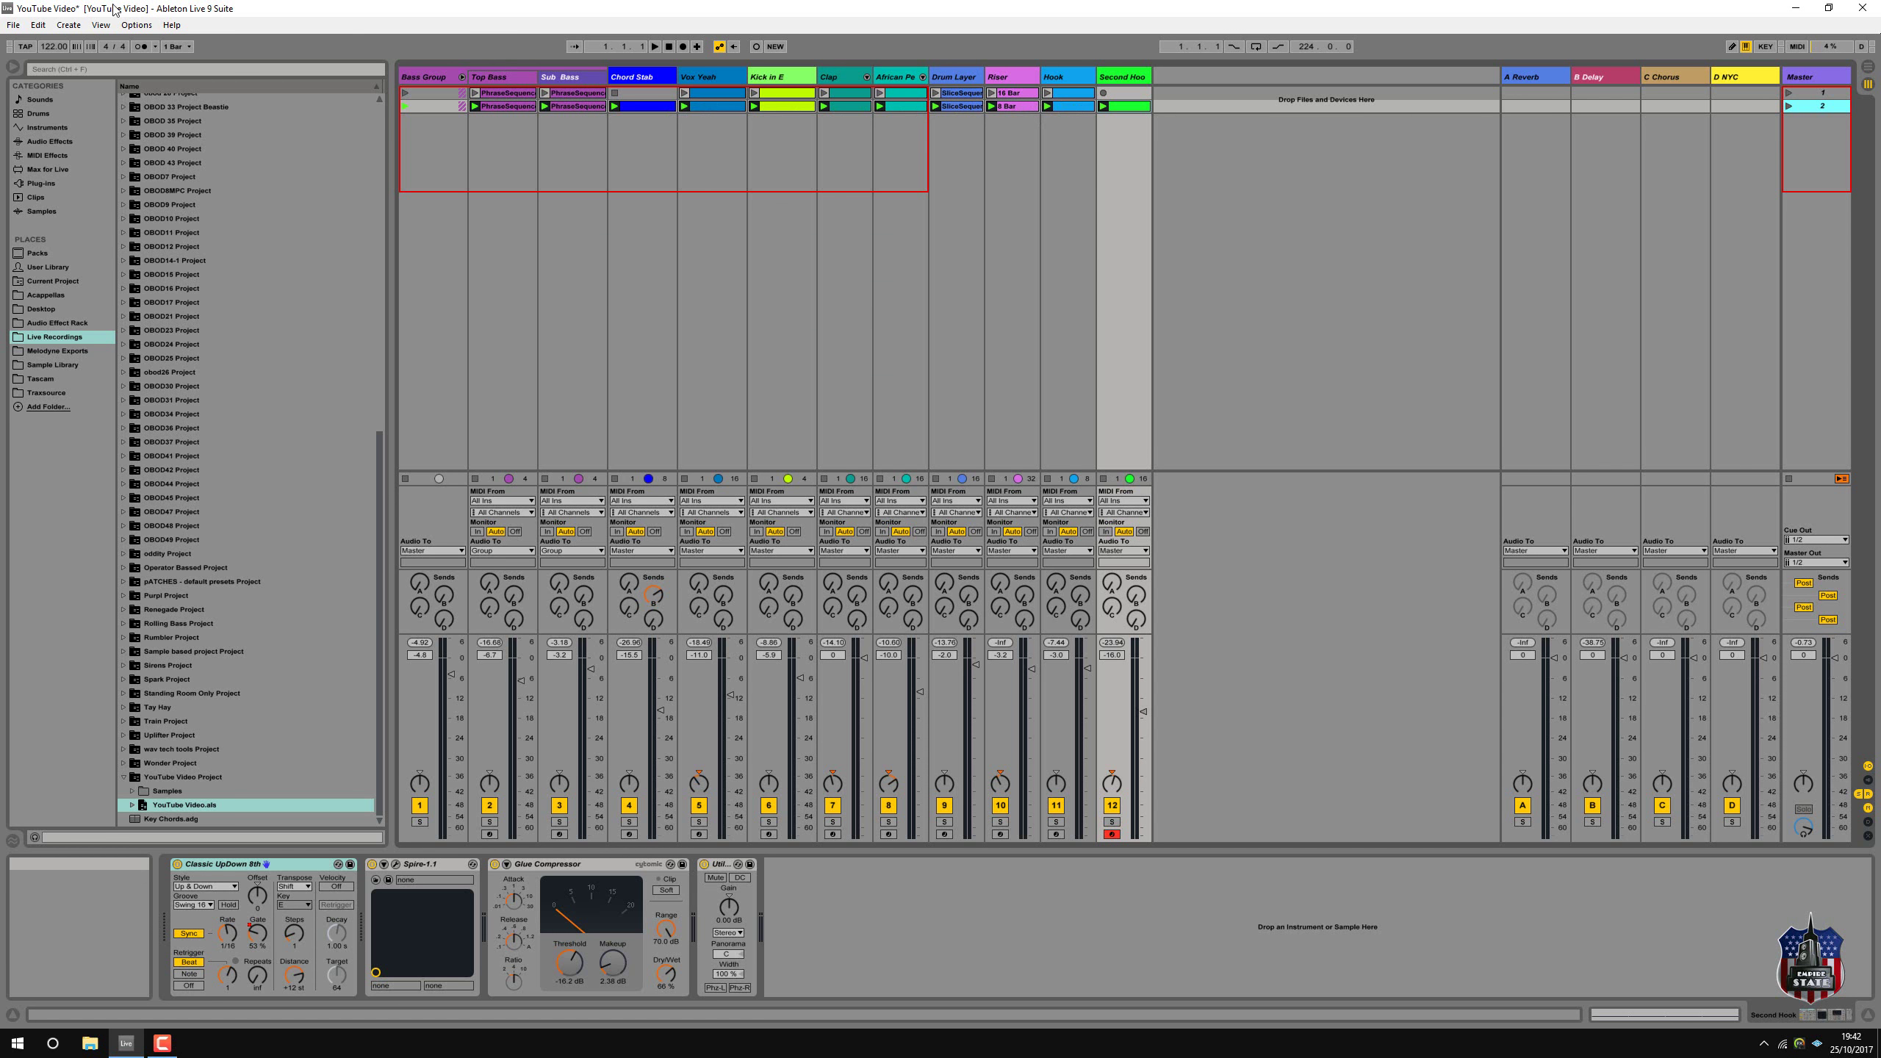
pyautogui.click(68, 24)
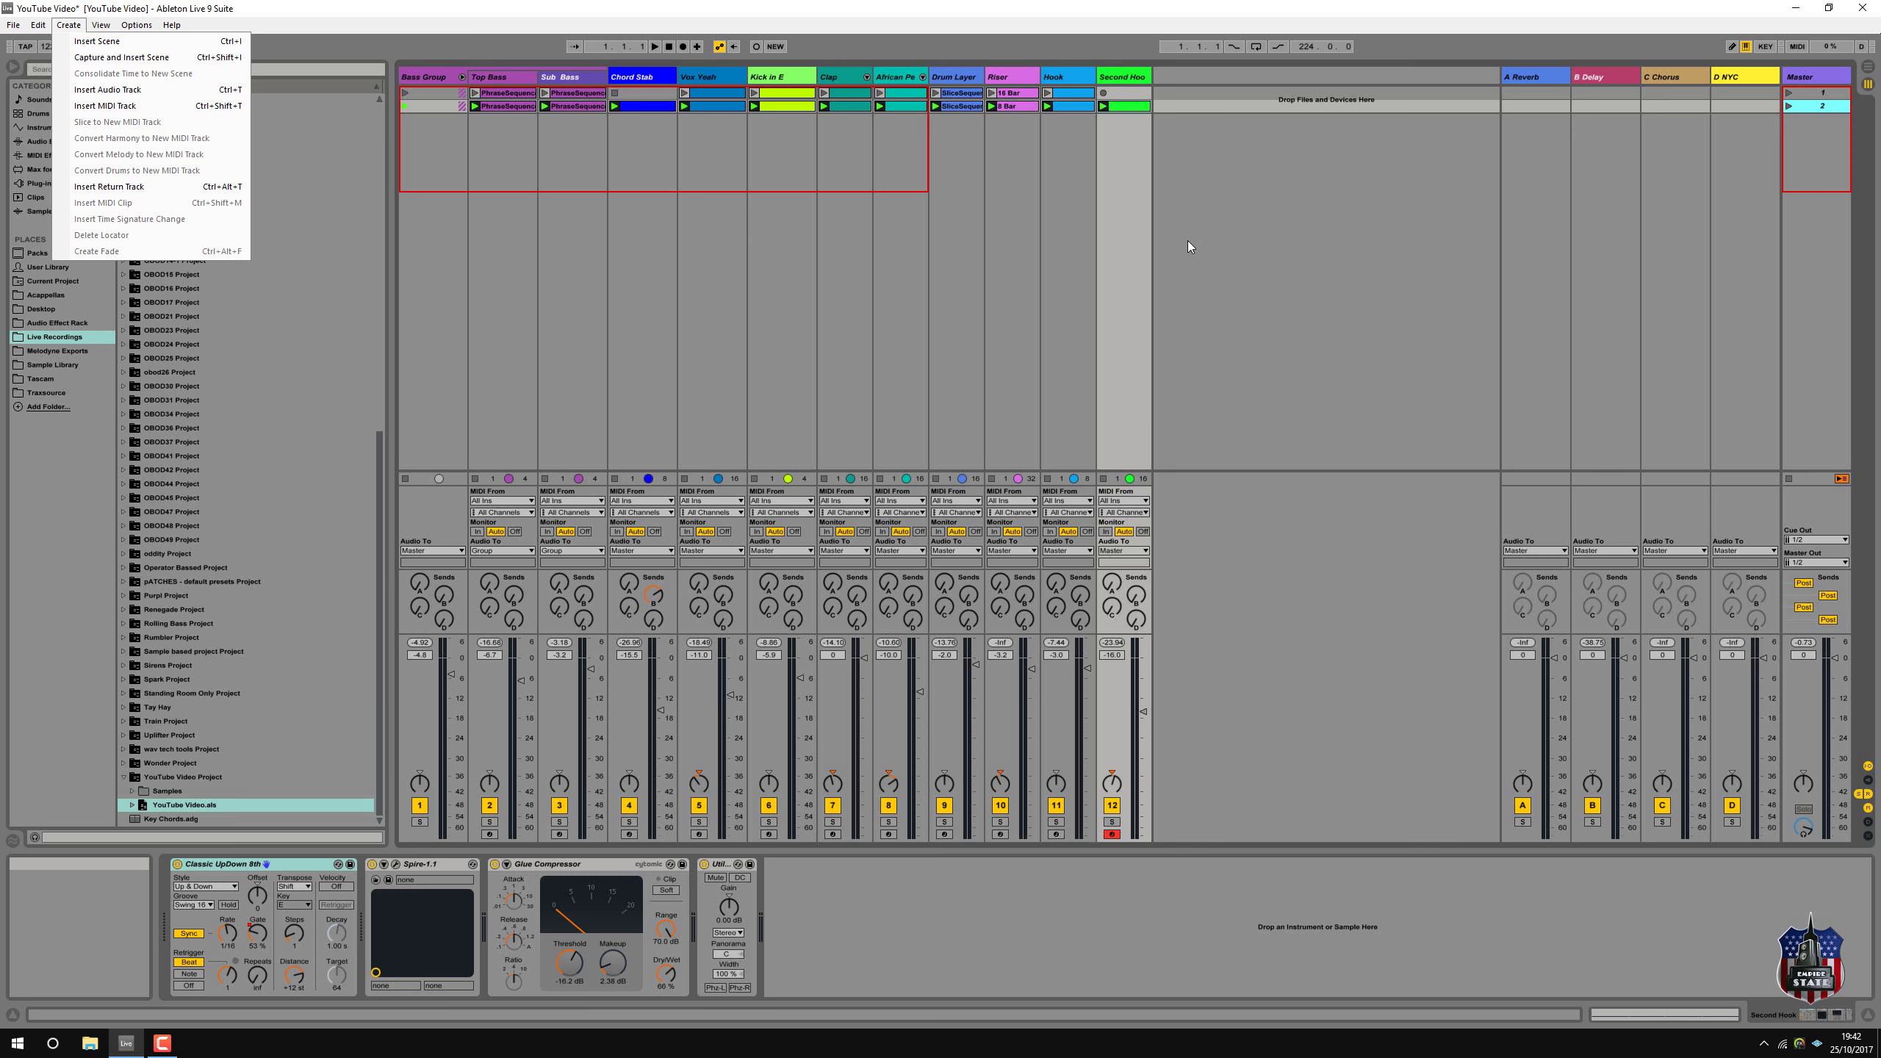
# Relaunch scene 1 and rename it Main, then play it with the Hook clip stopped.
pyautogui.click(1220, 247)
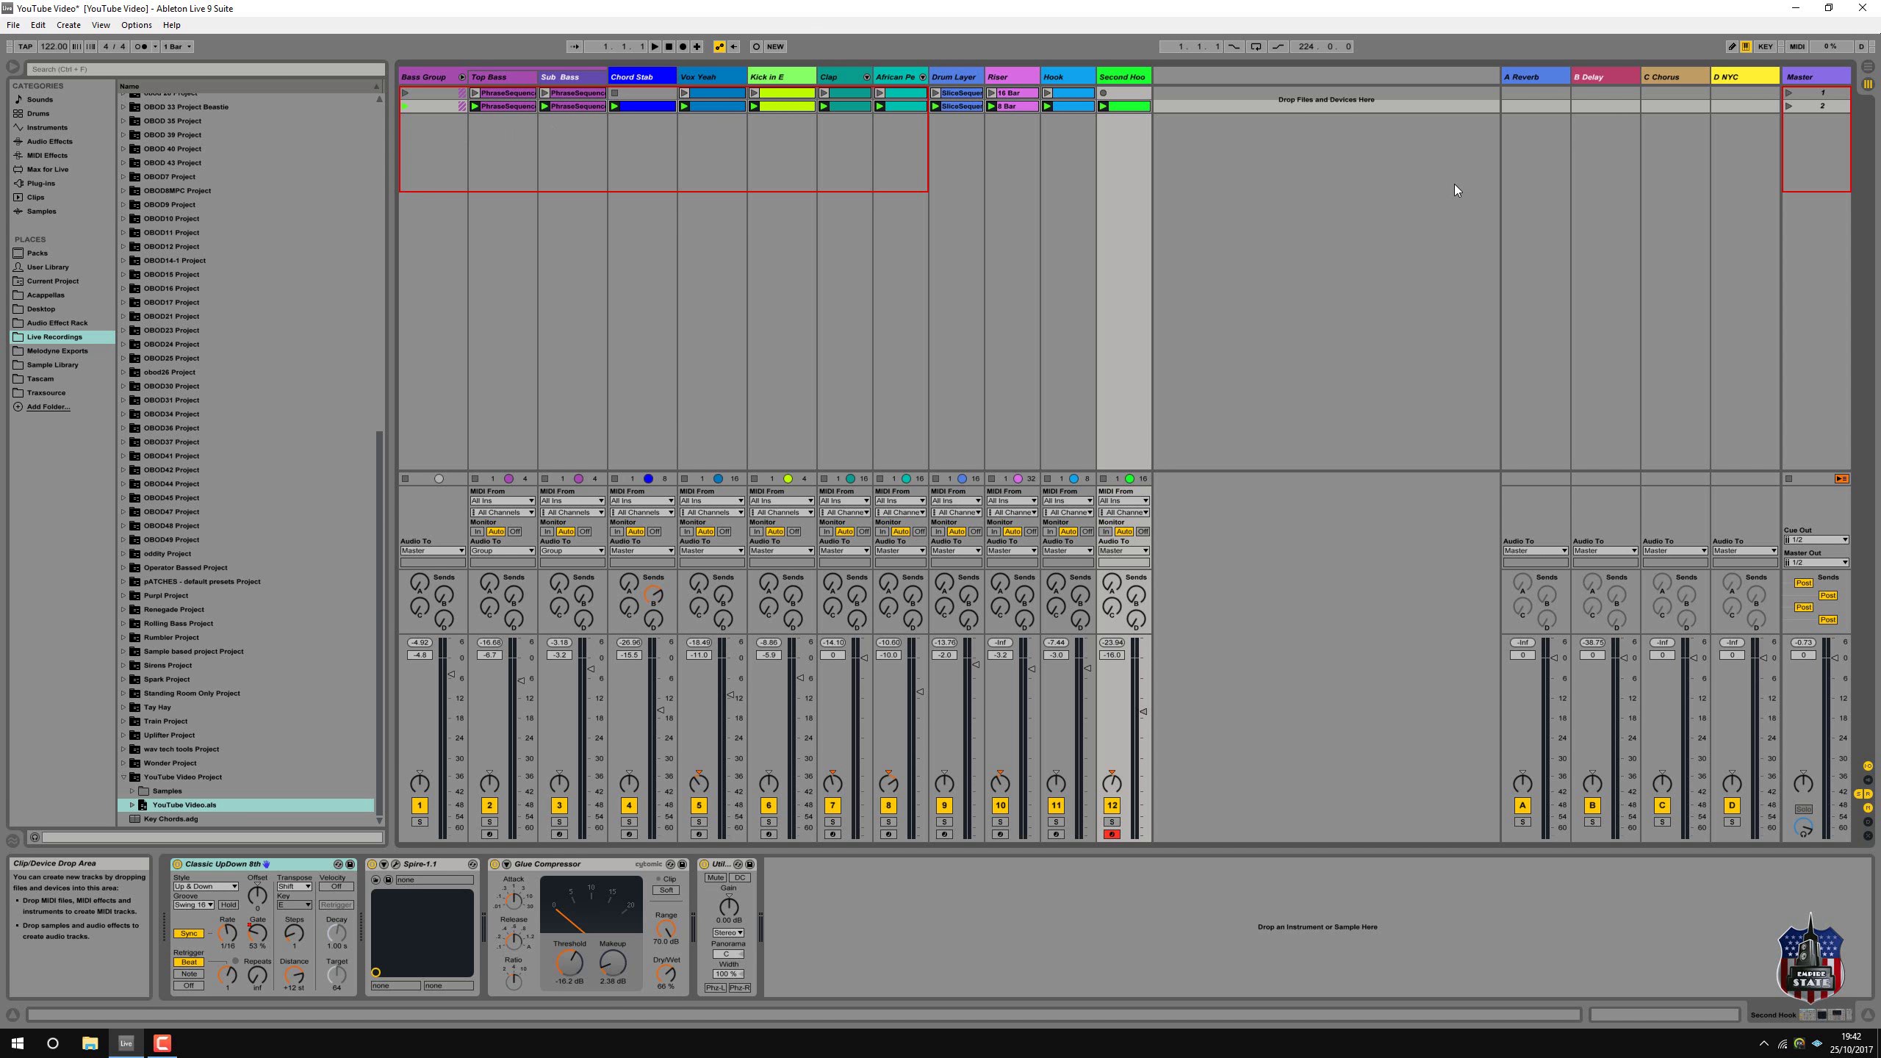
pyautogui.click(1788, 94)
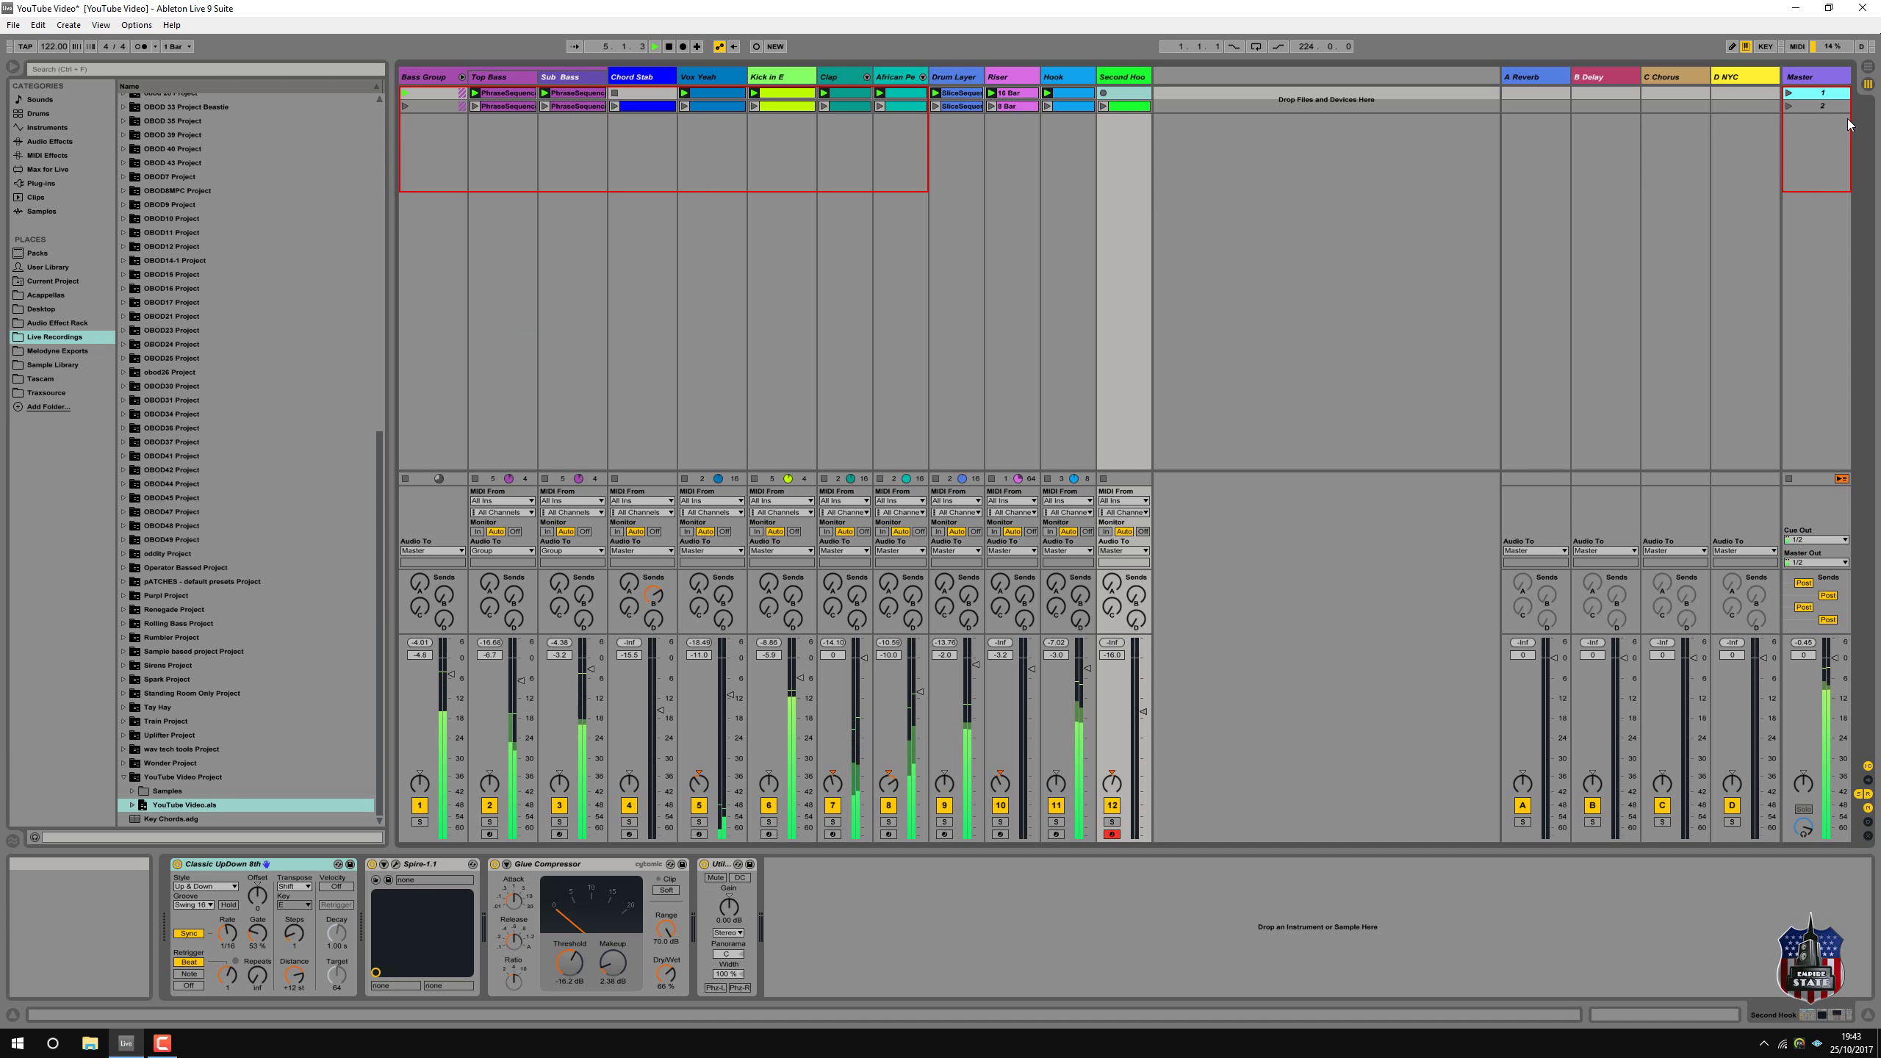
pyautogui.rightClick(1823, 101)
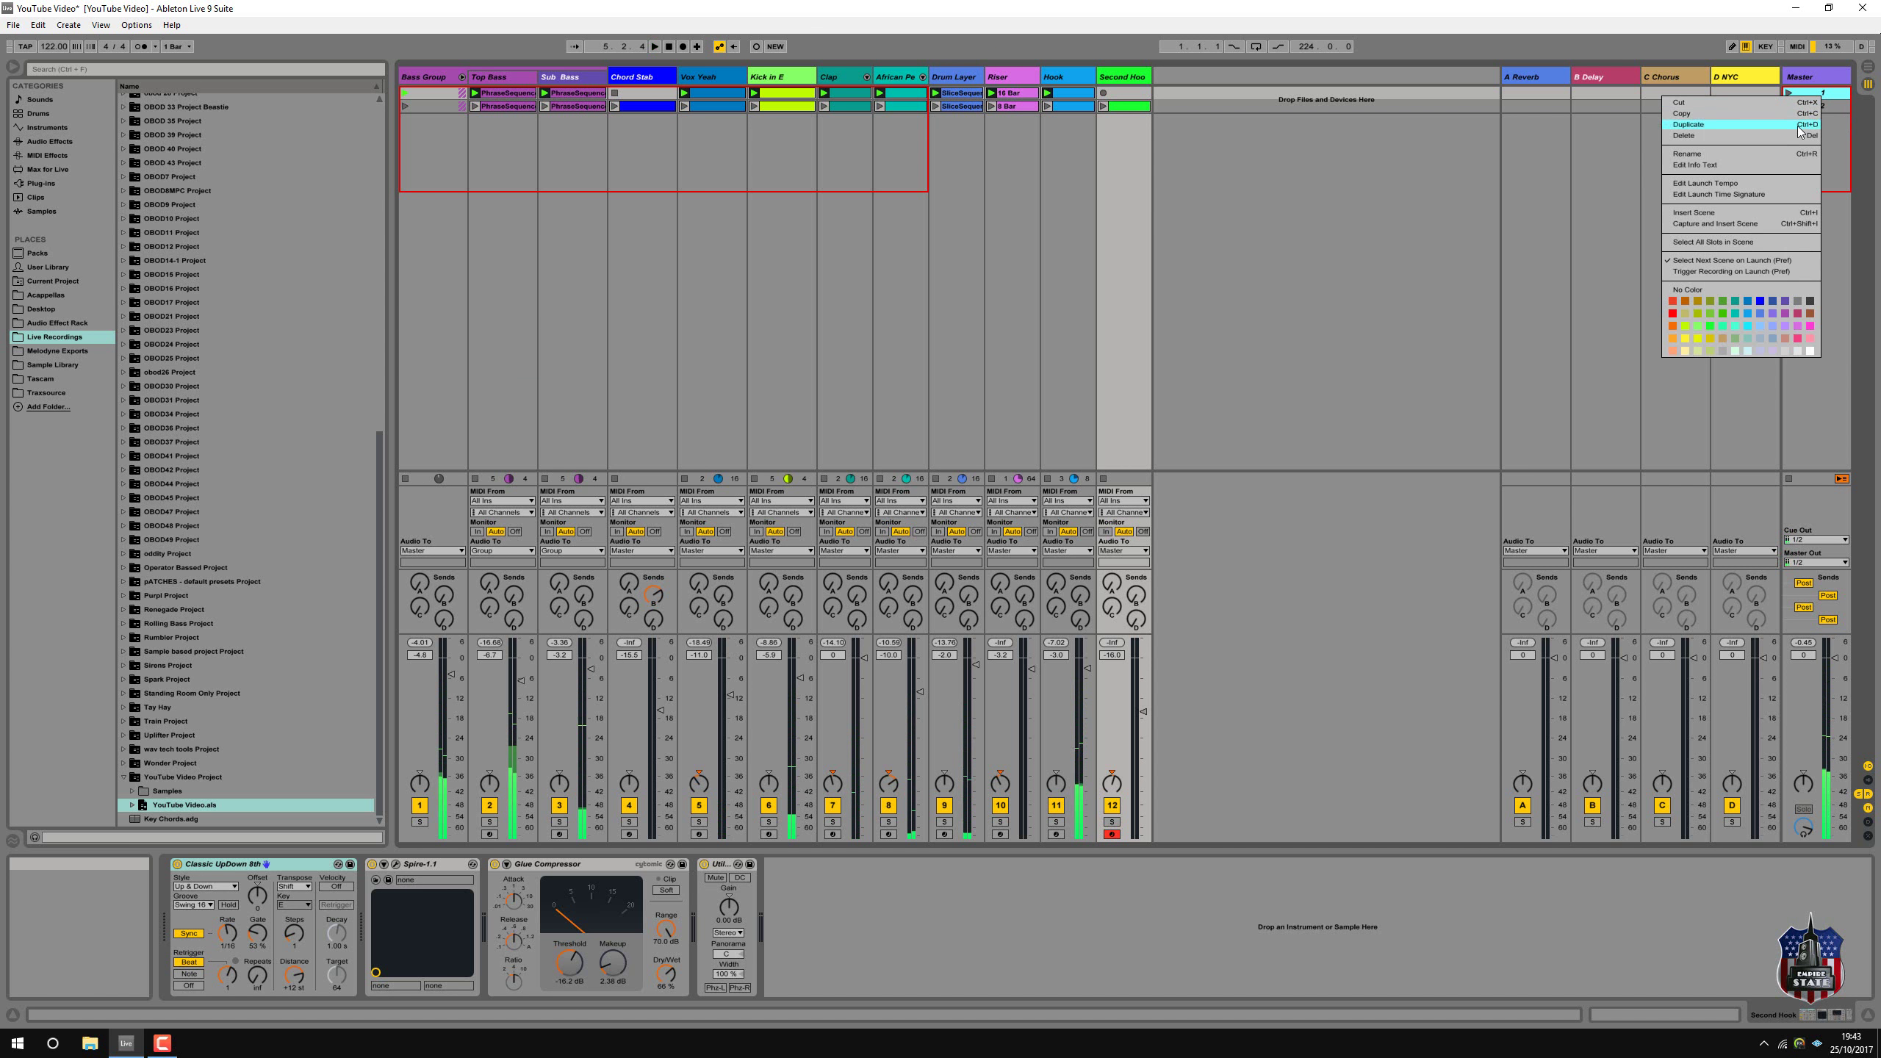
pyautogui.click(1795, 154)
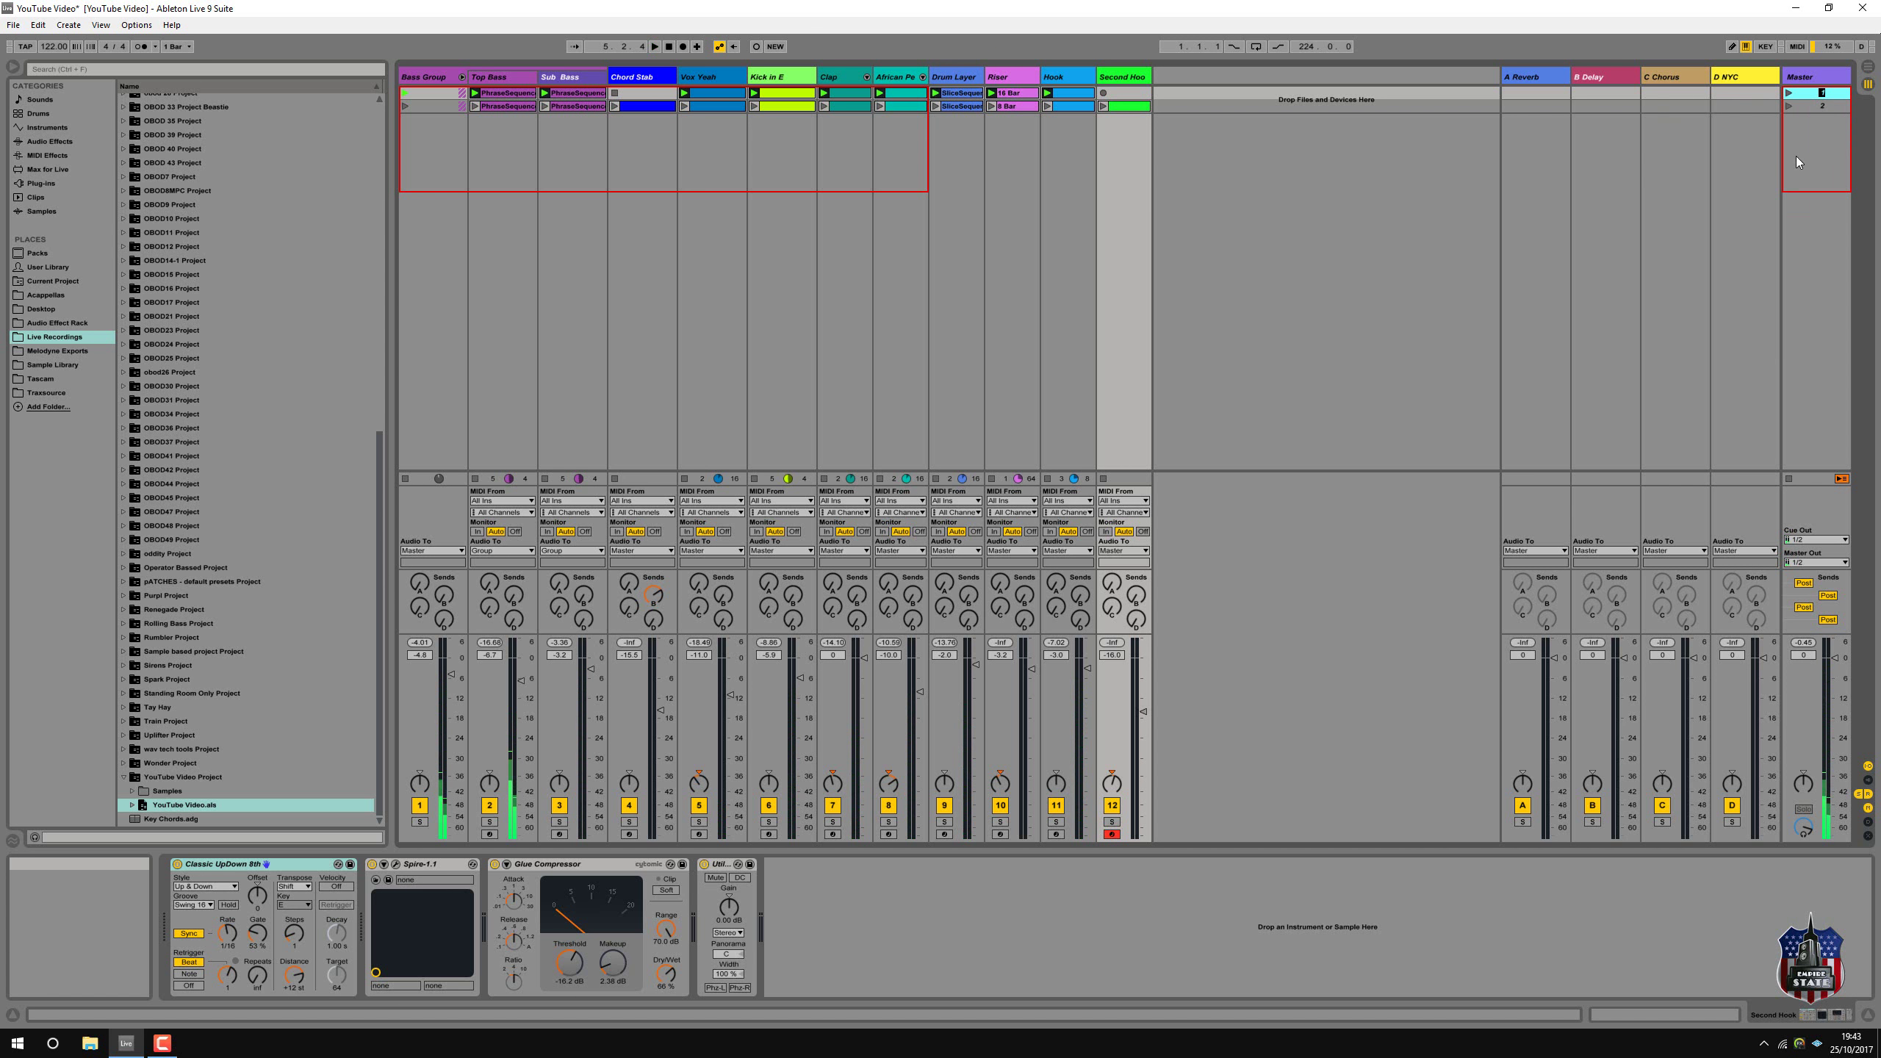
pyautogui.write('Main')
pyautogui.press('Return')
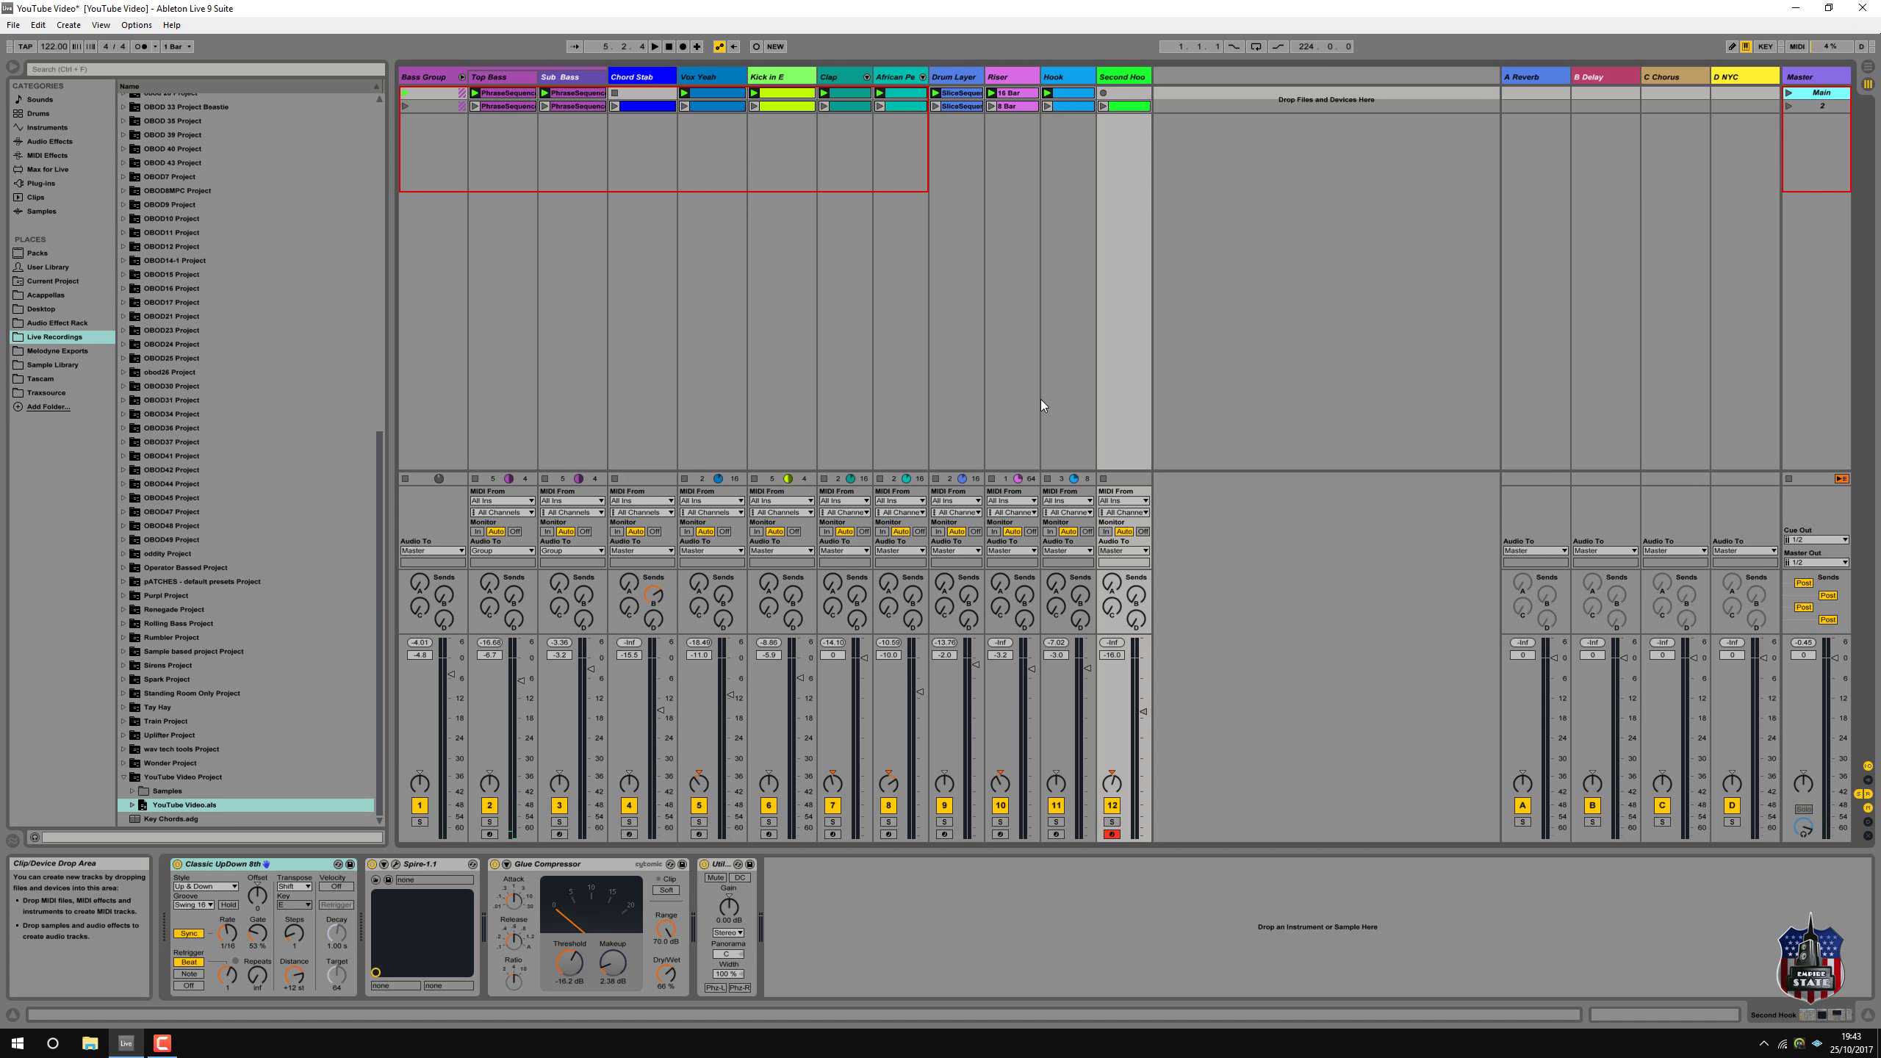
pyautogui.press('space')
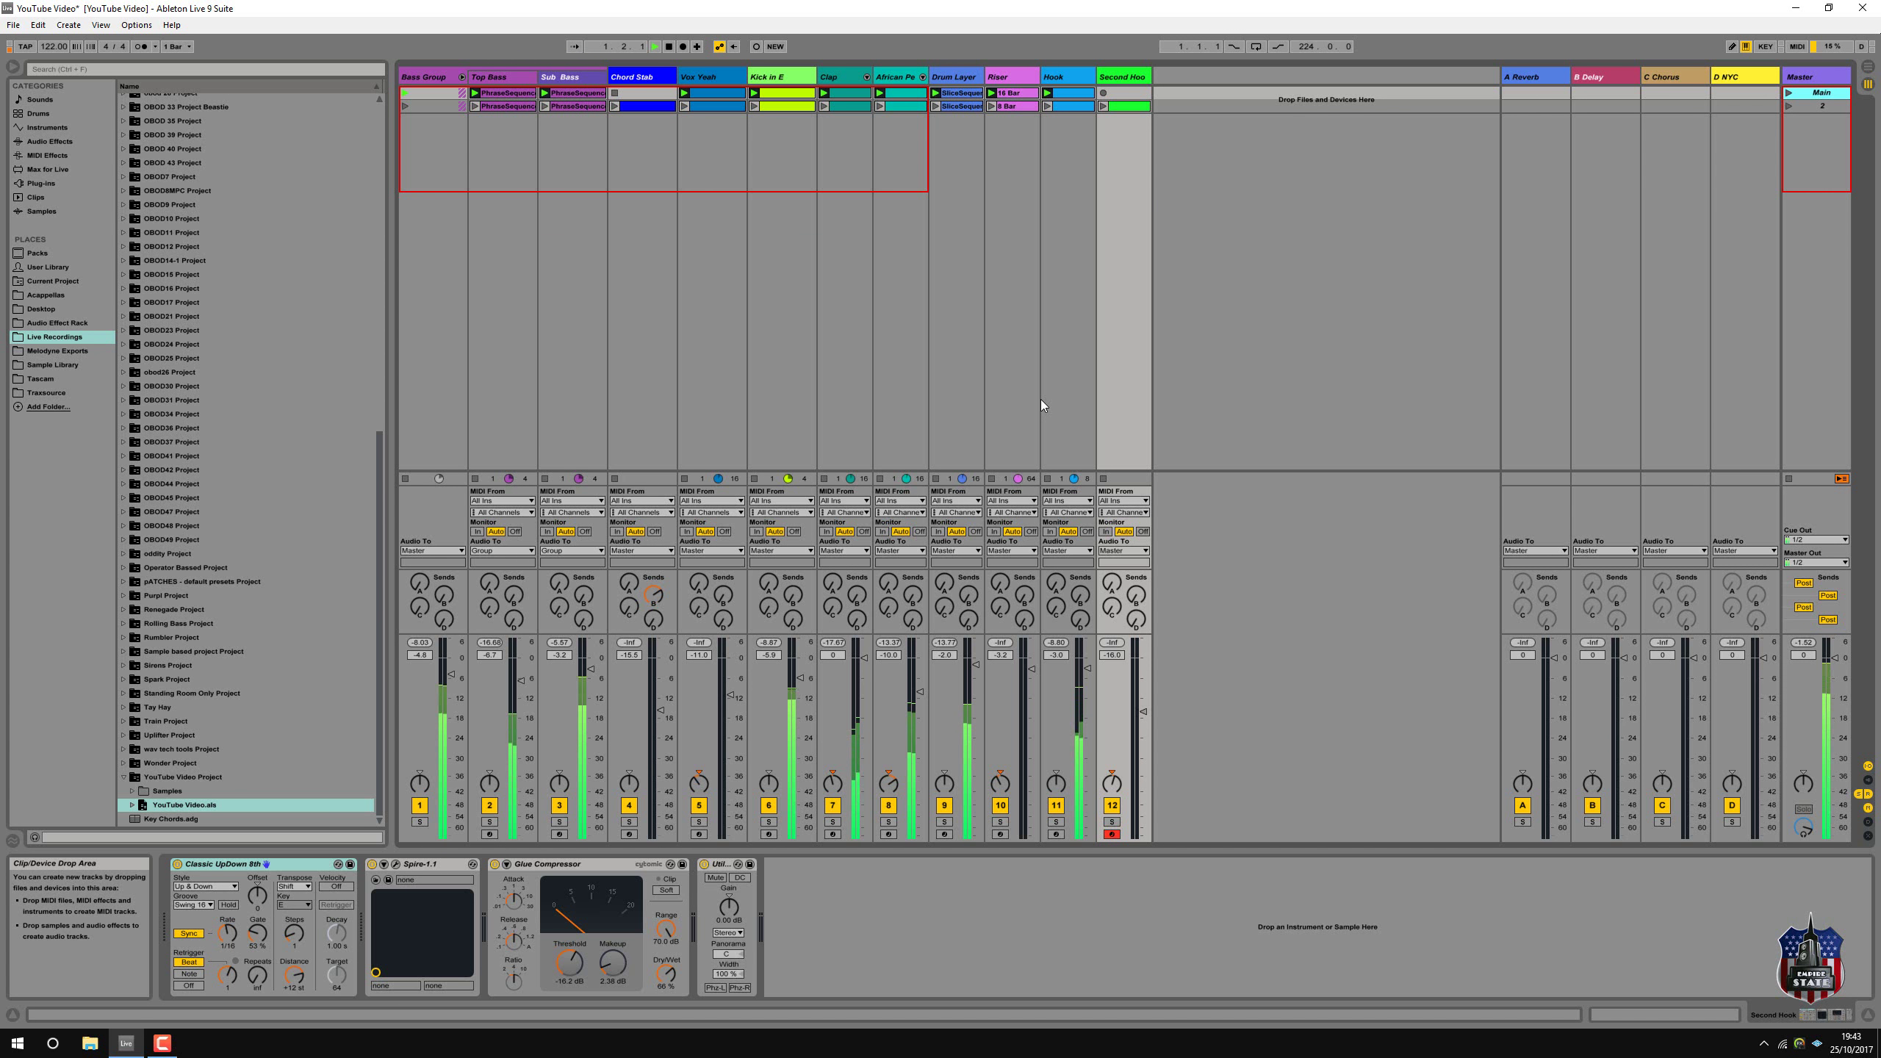
pyautogui.click(1047, 479)
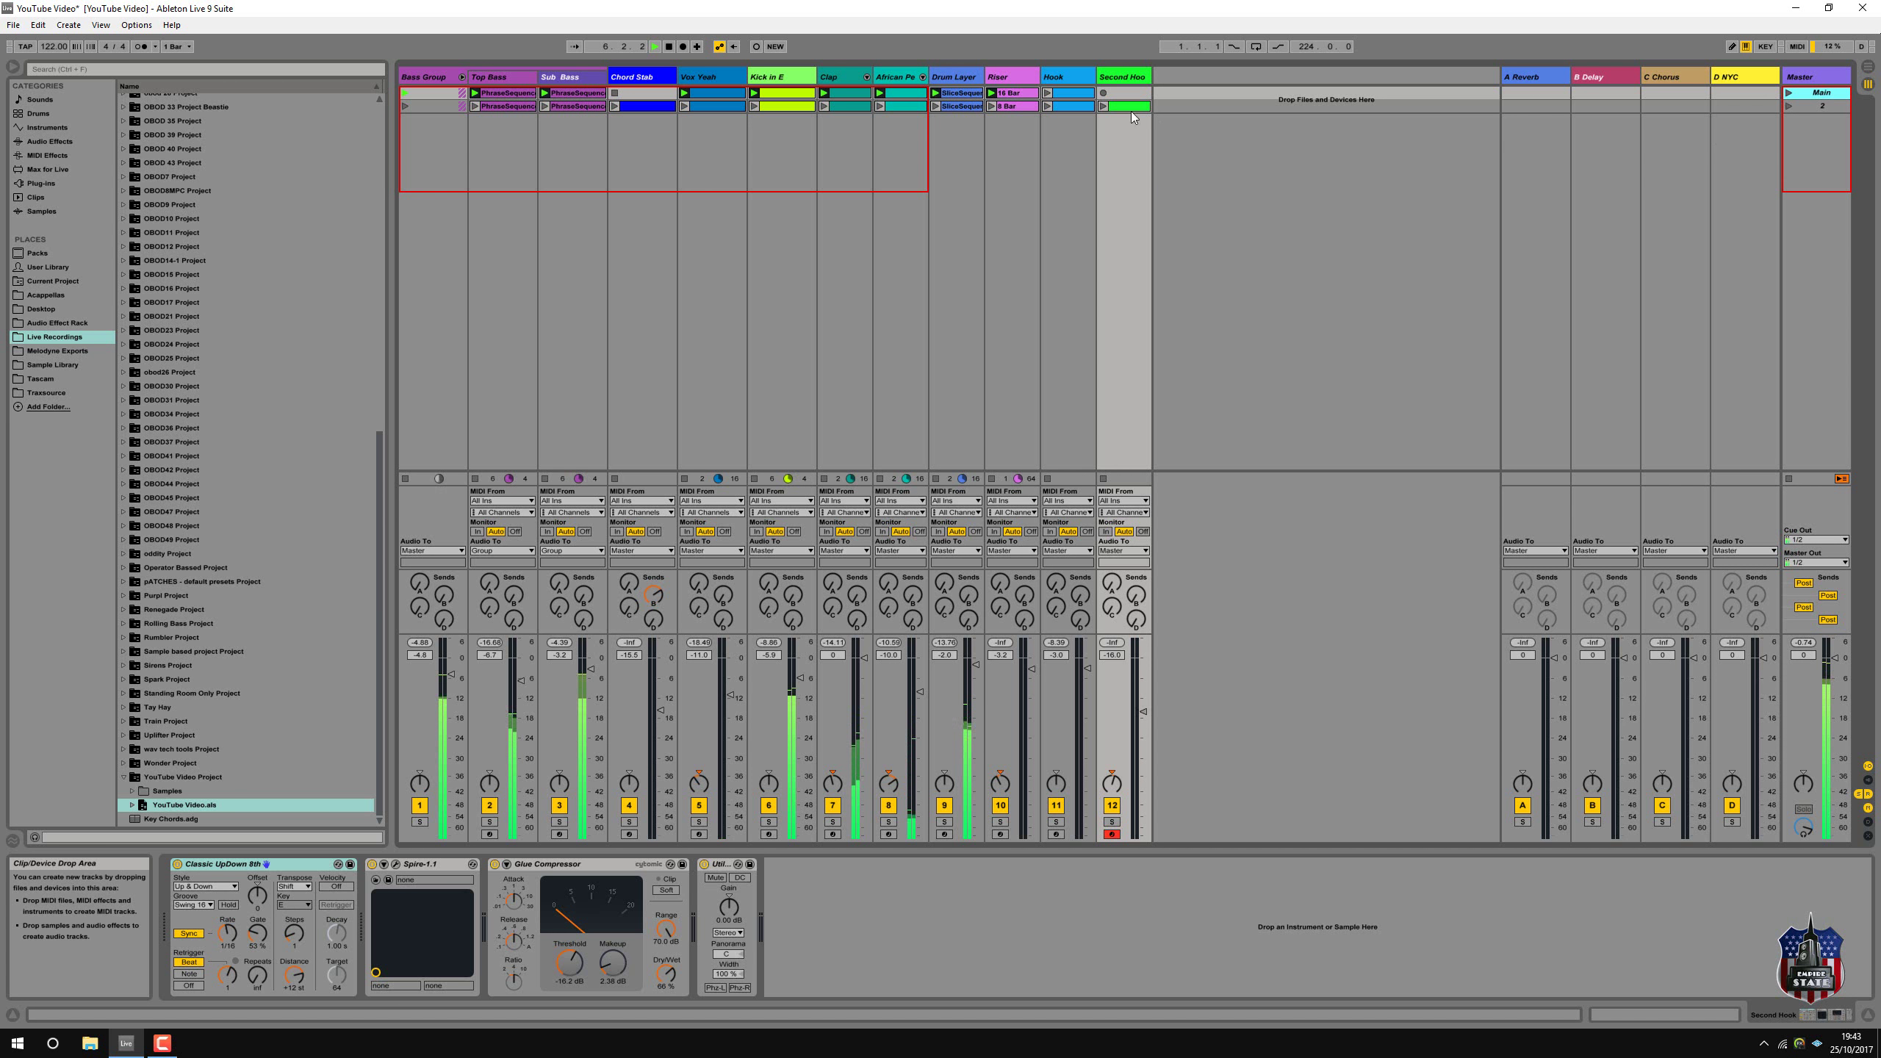
# Capture the playing clips as a new scene and name it Build.
pyautogui.click(68, 24)
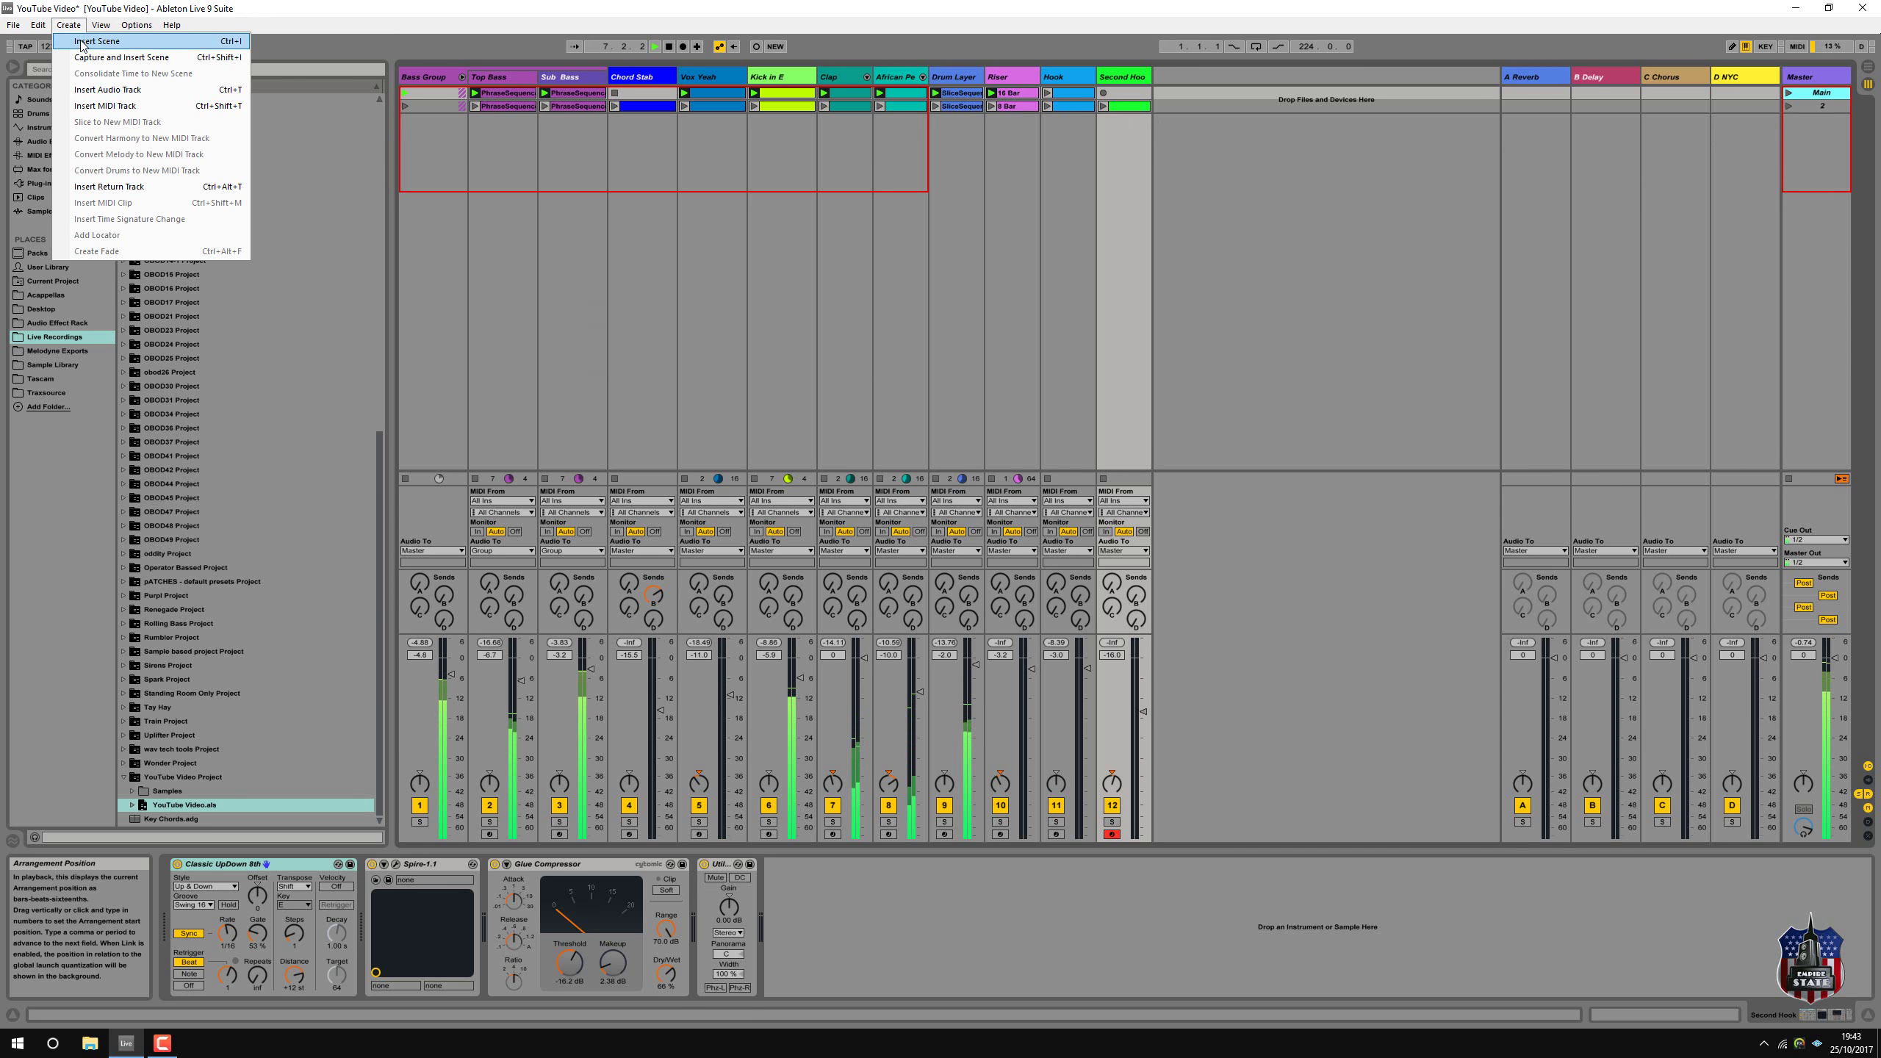
pyautogui.click(86, 58)
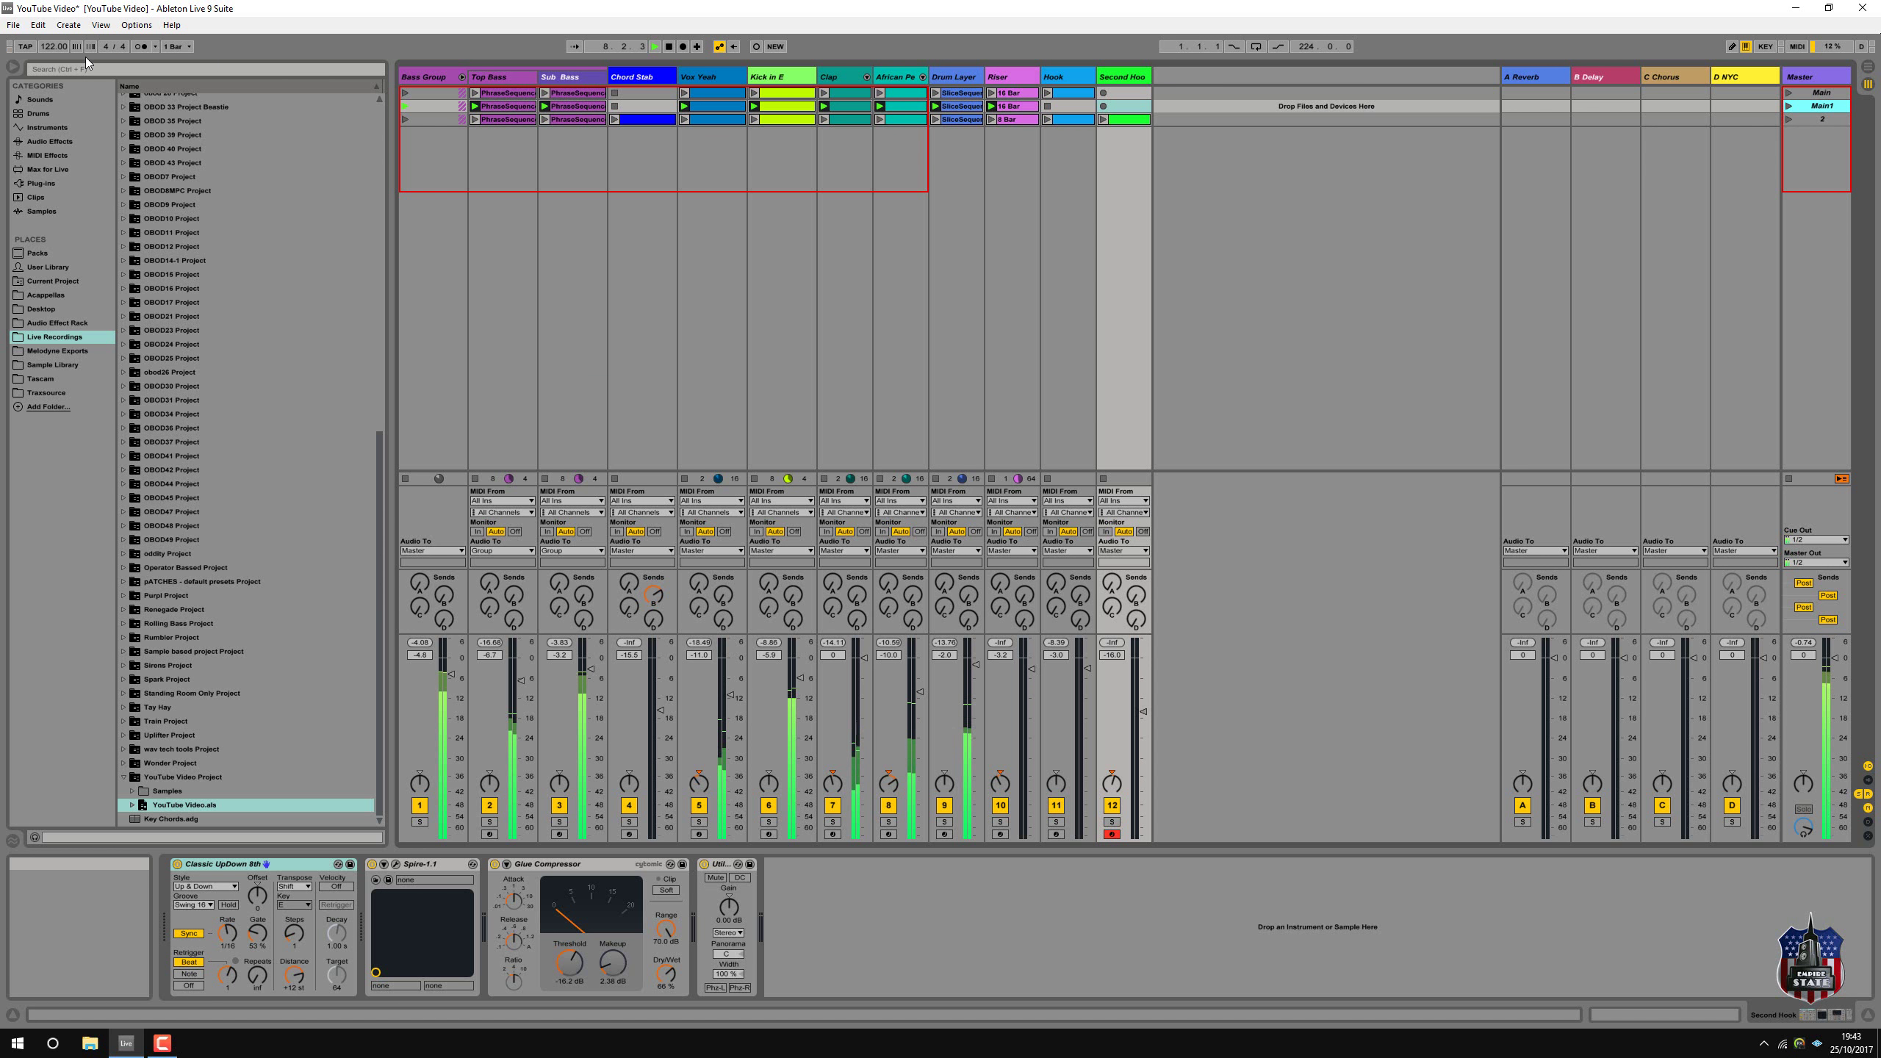
pyautogui.rightClick(1818, 106)
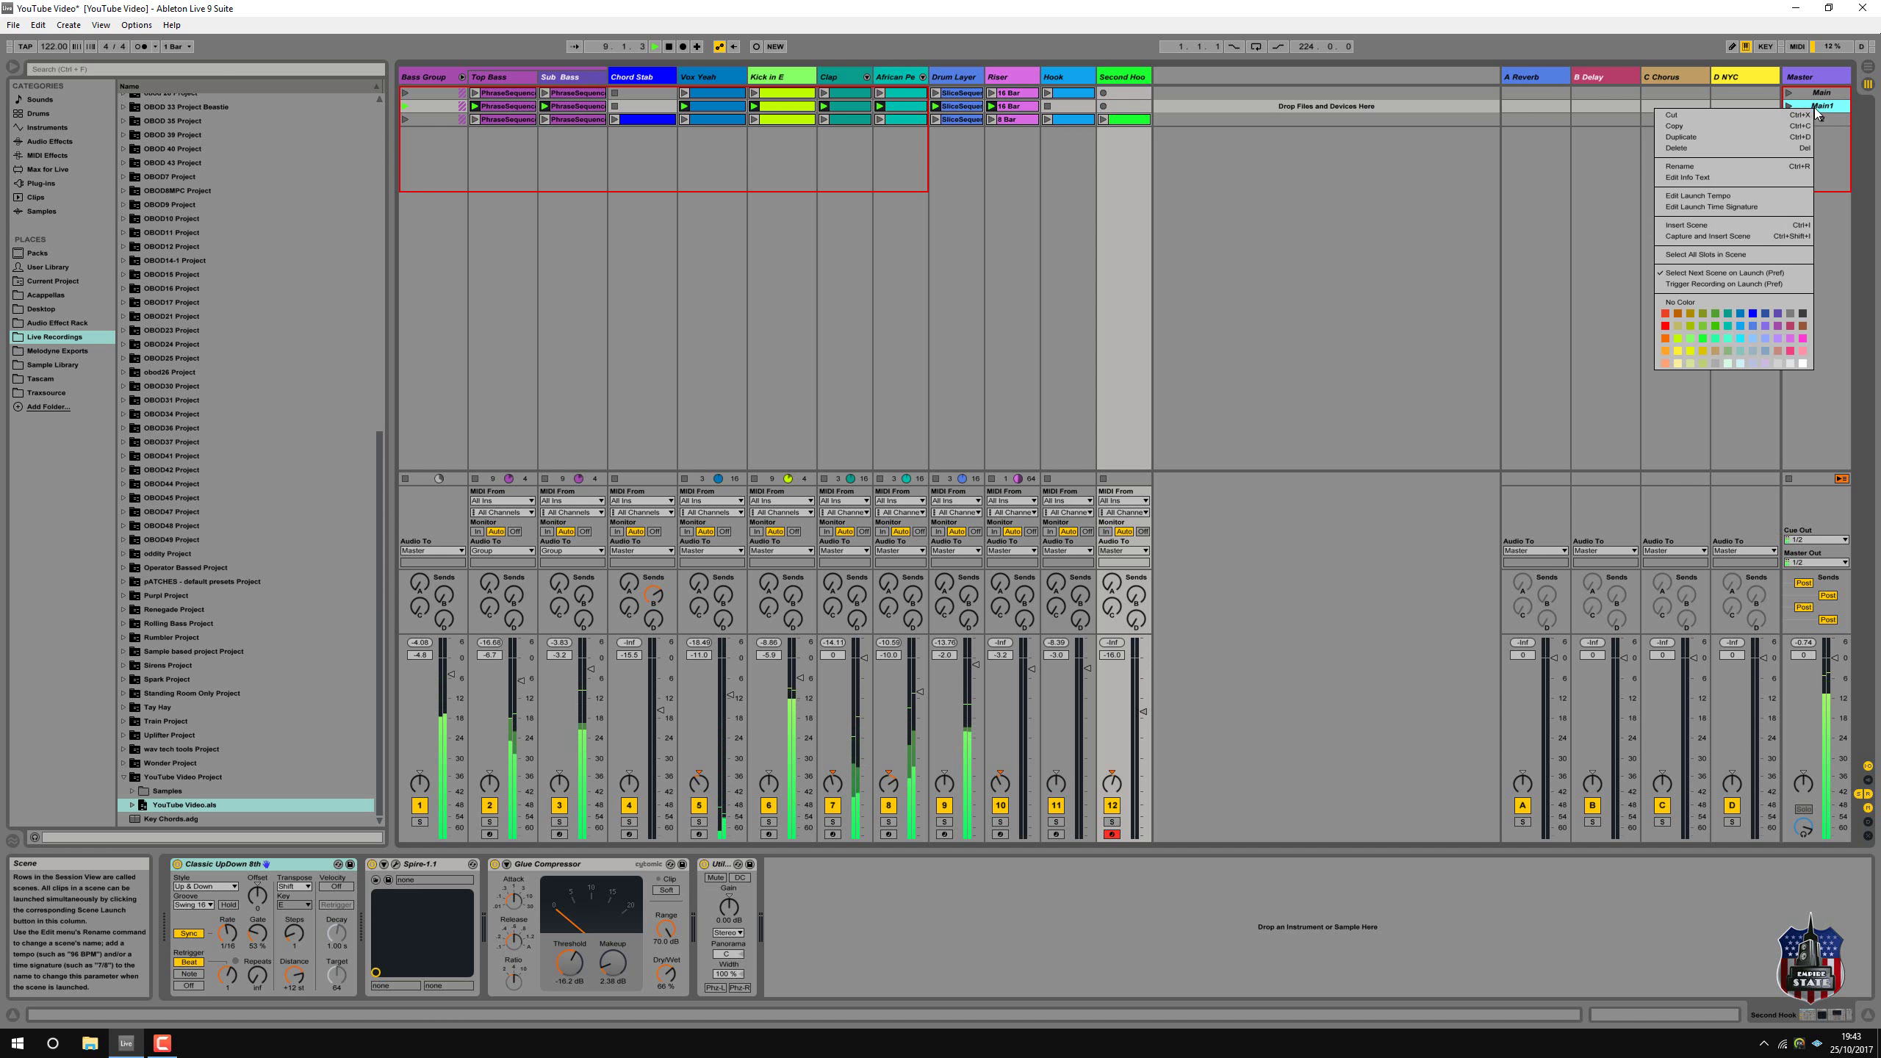
pyautogui.click(1770, 165)
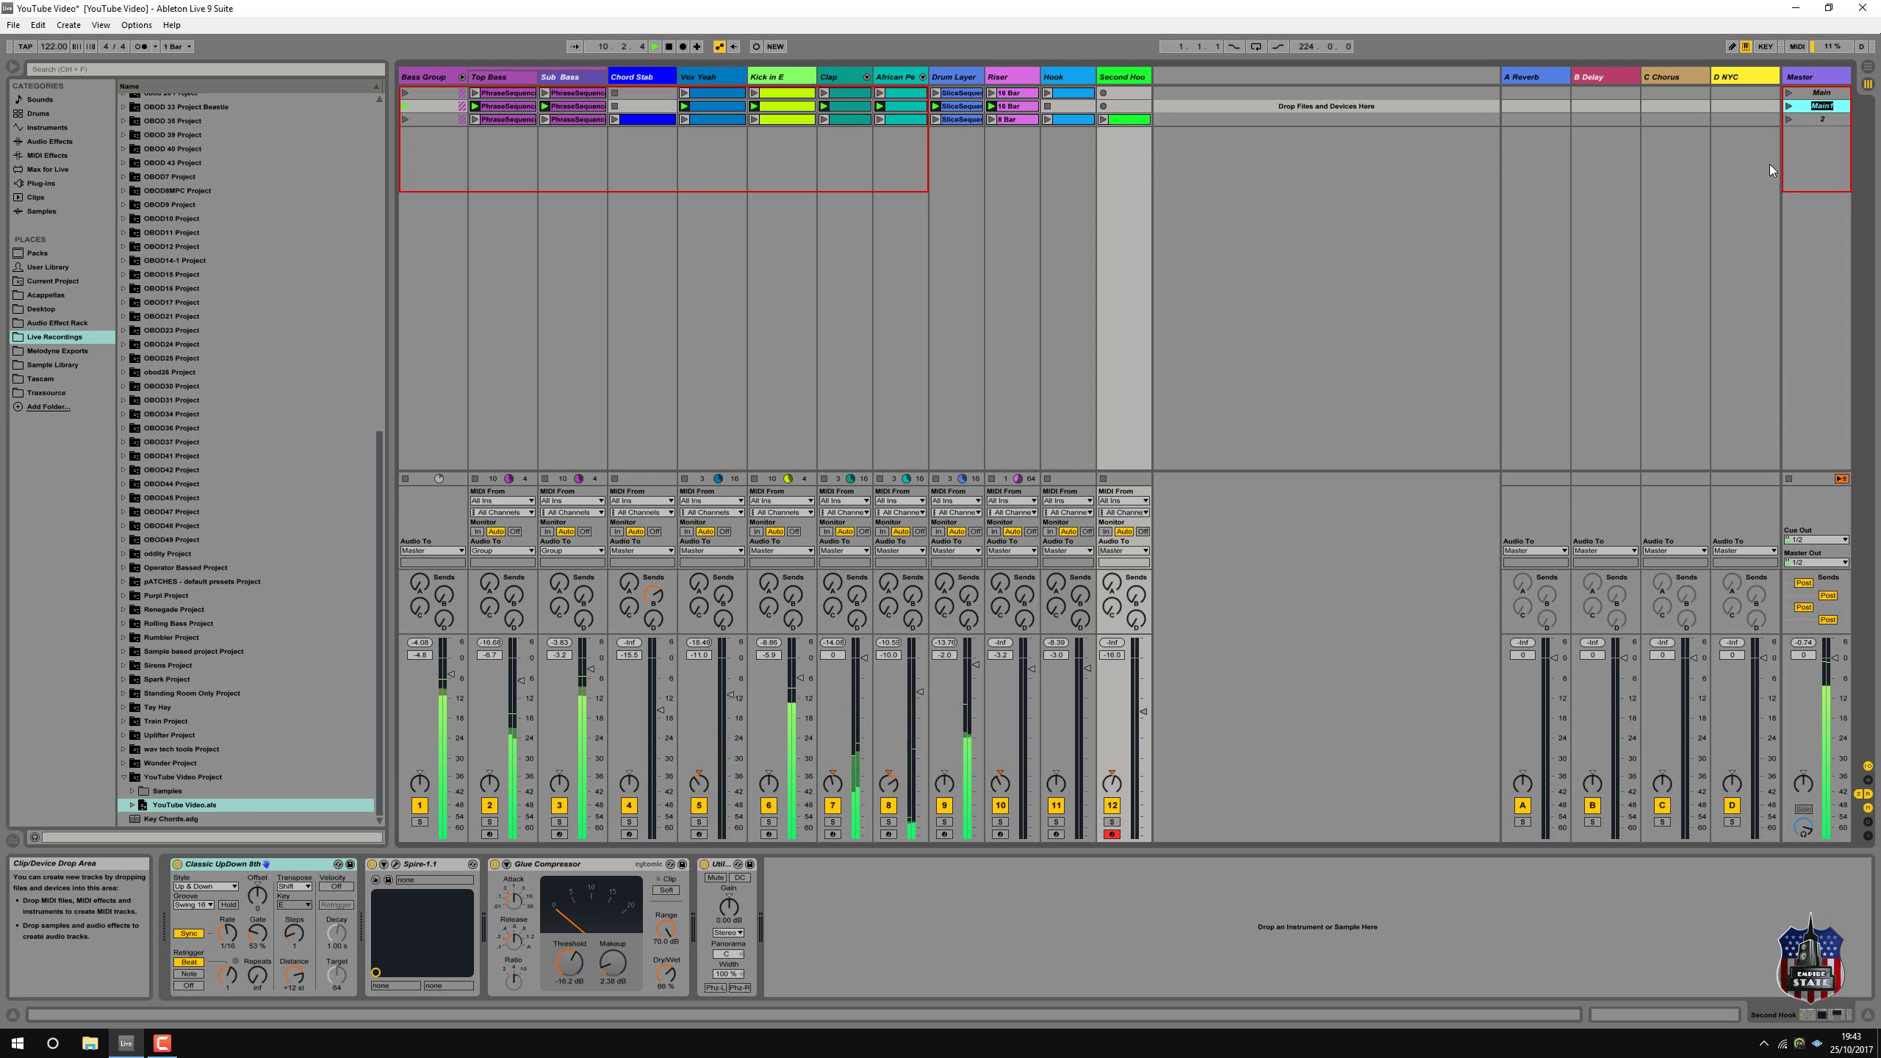
pyautogui.write('Build')
pyautogui.press('Return')
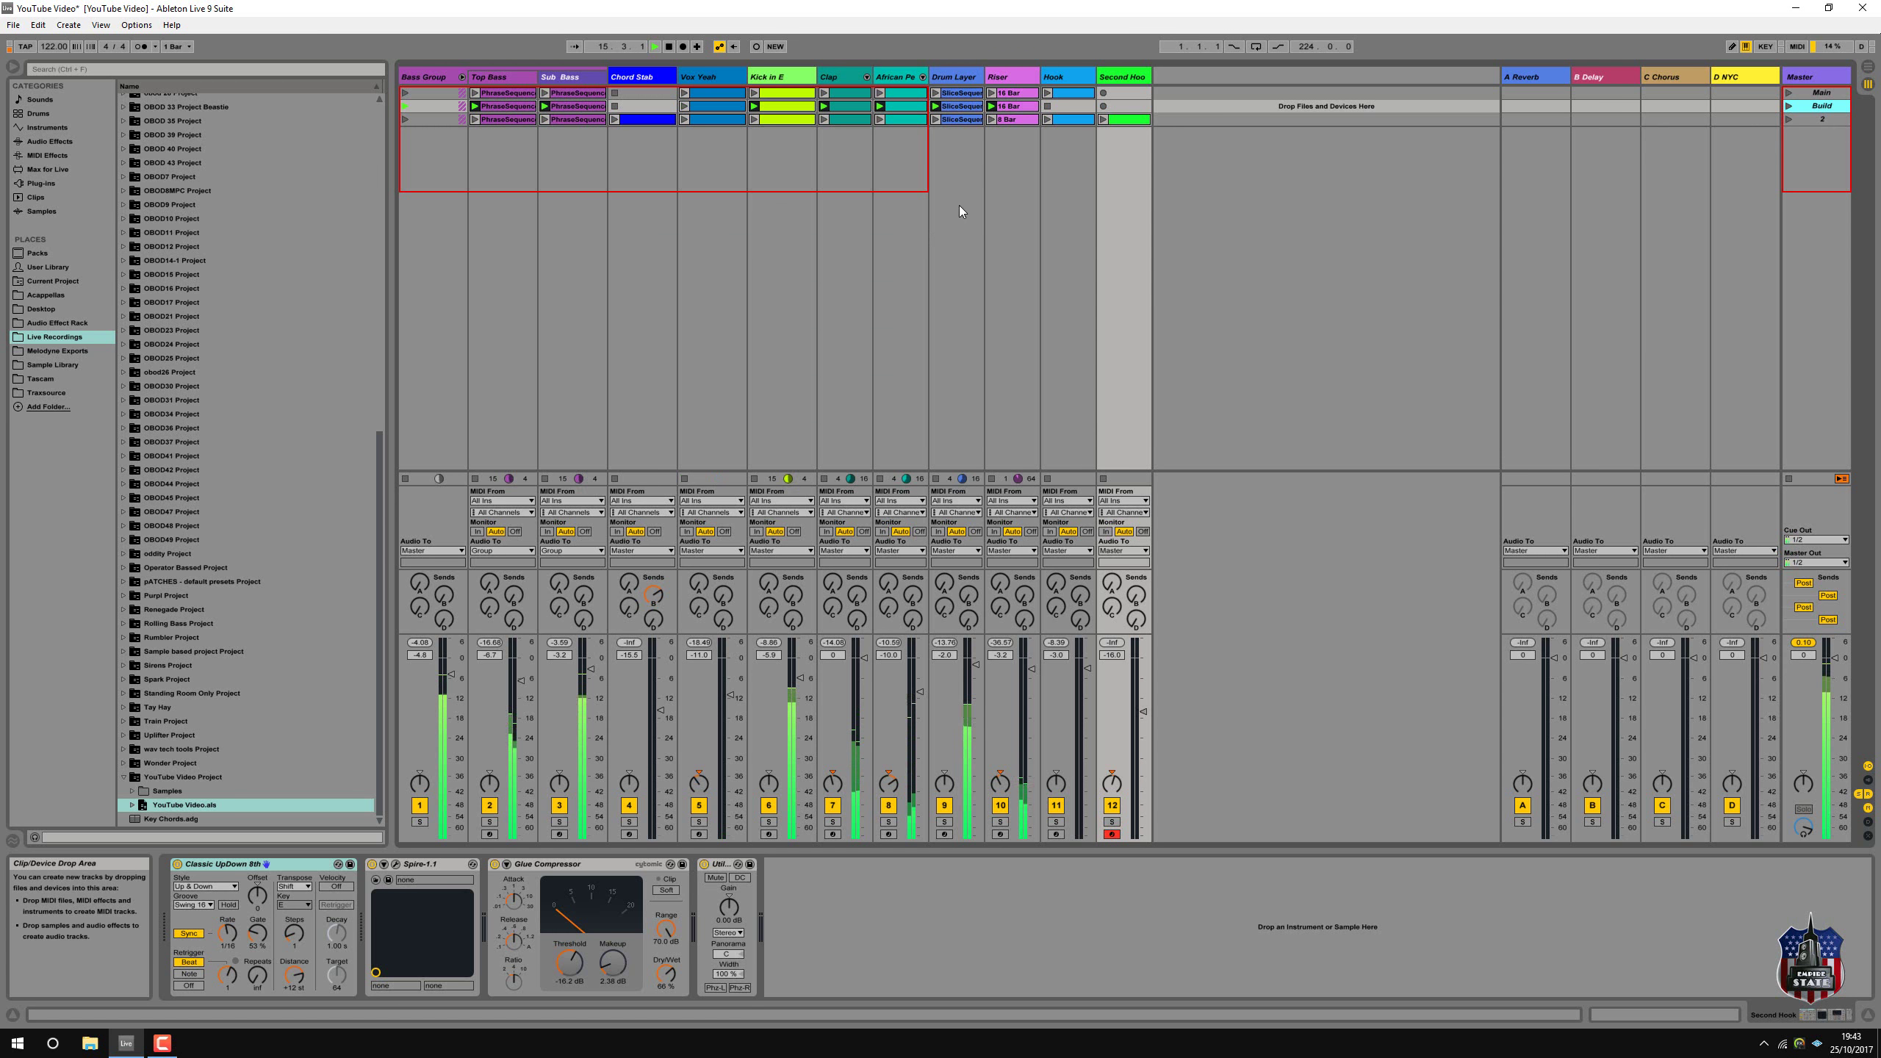
# Add the Riser 8 Bar clip, capture a new scene named Bridge, and move it above scene 2.
pyautogui.click(992, 119)
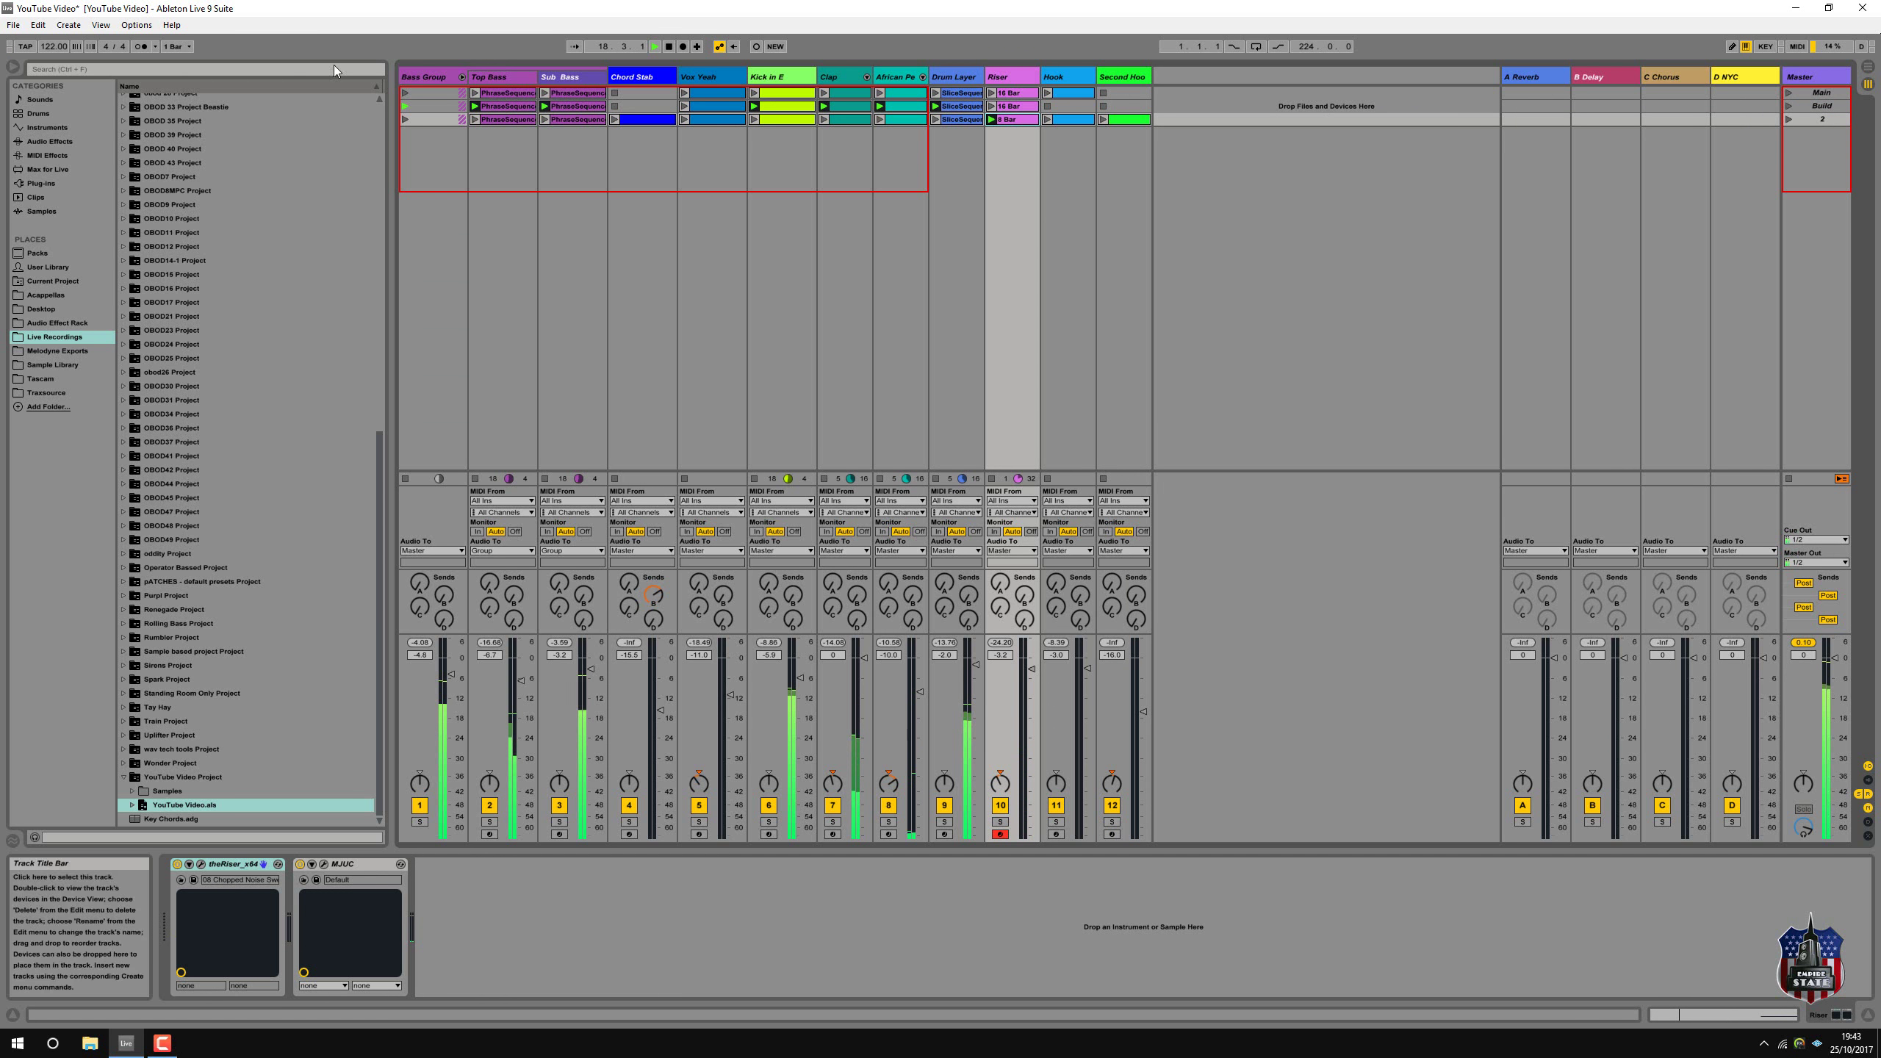
pyautogui.click(69, 24)
pyautogui.click(80, 58)
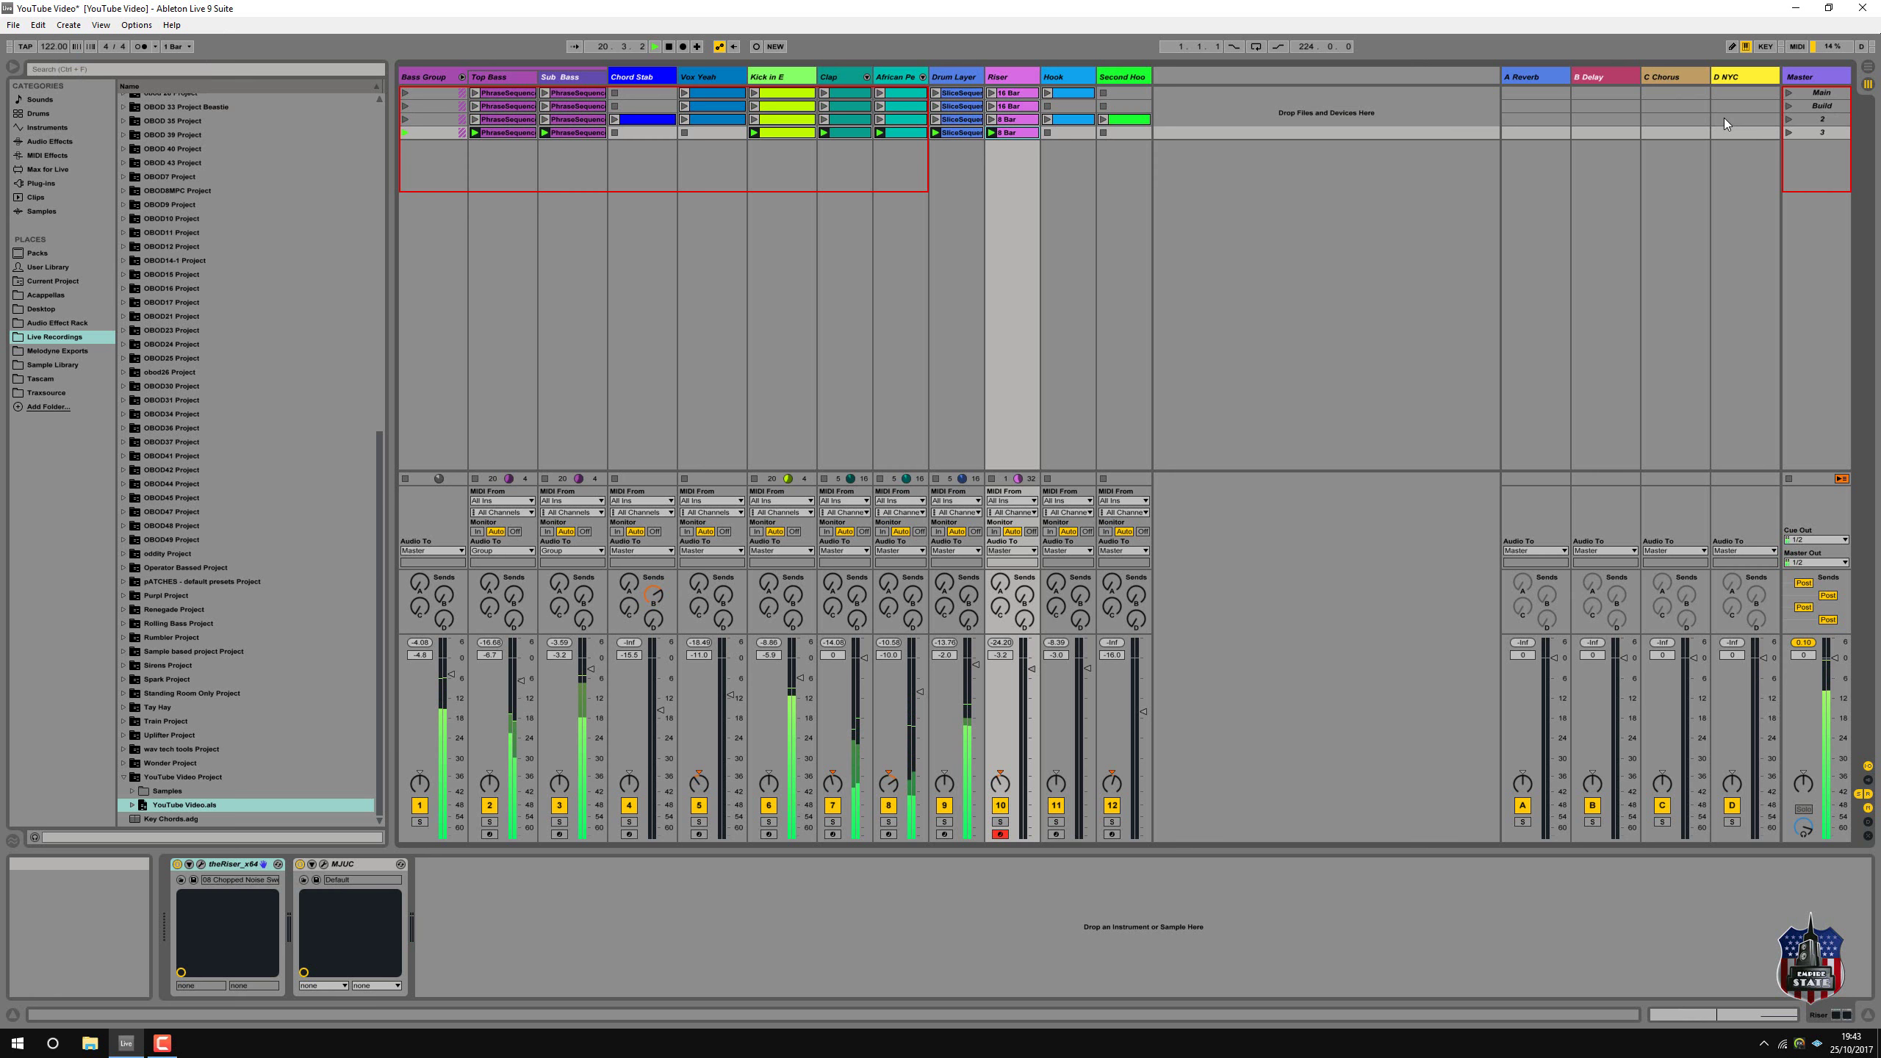
pyautogui.rightClick(1813, 133)
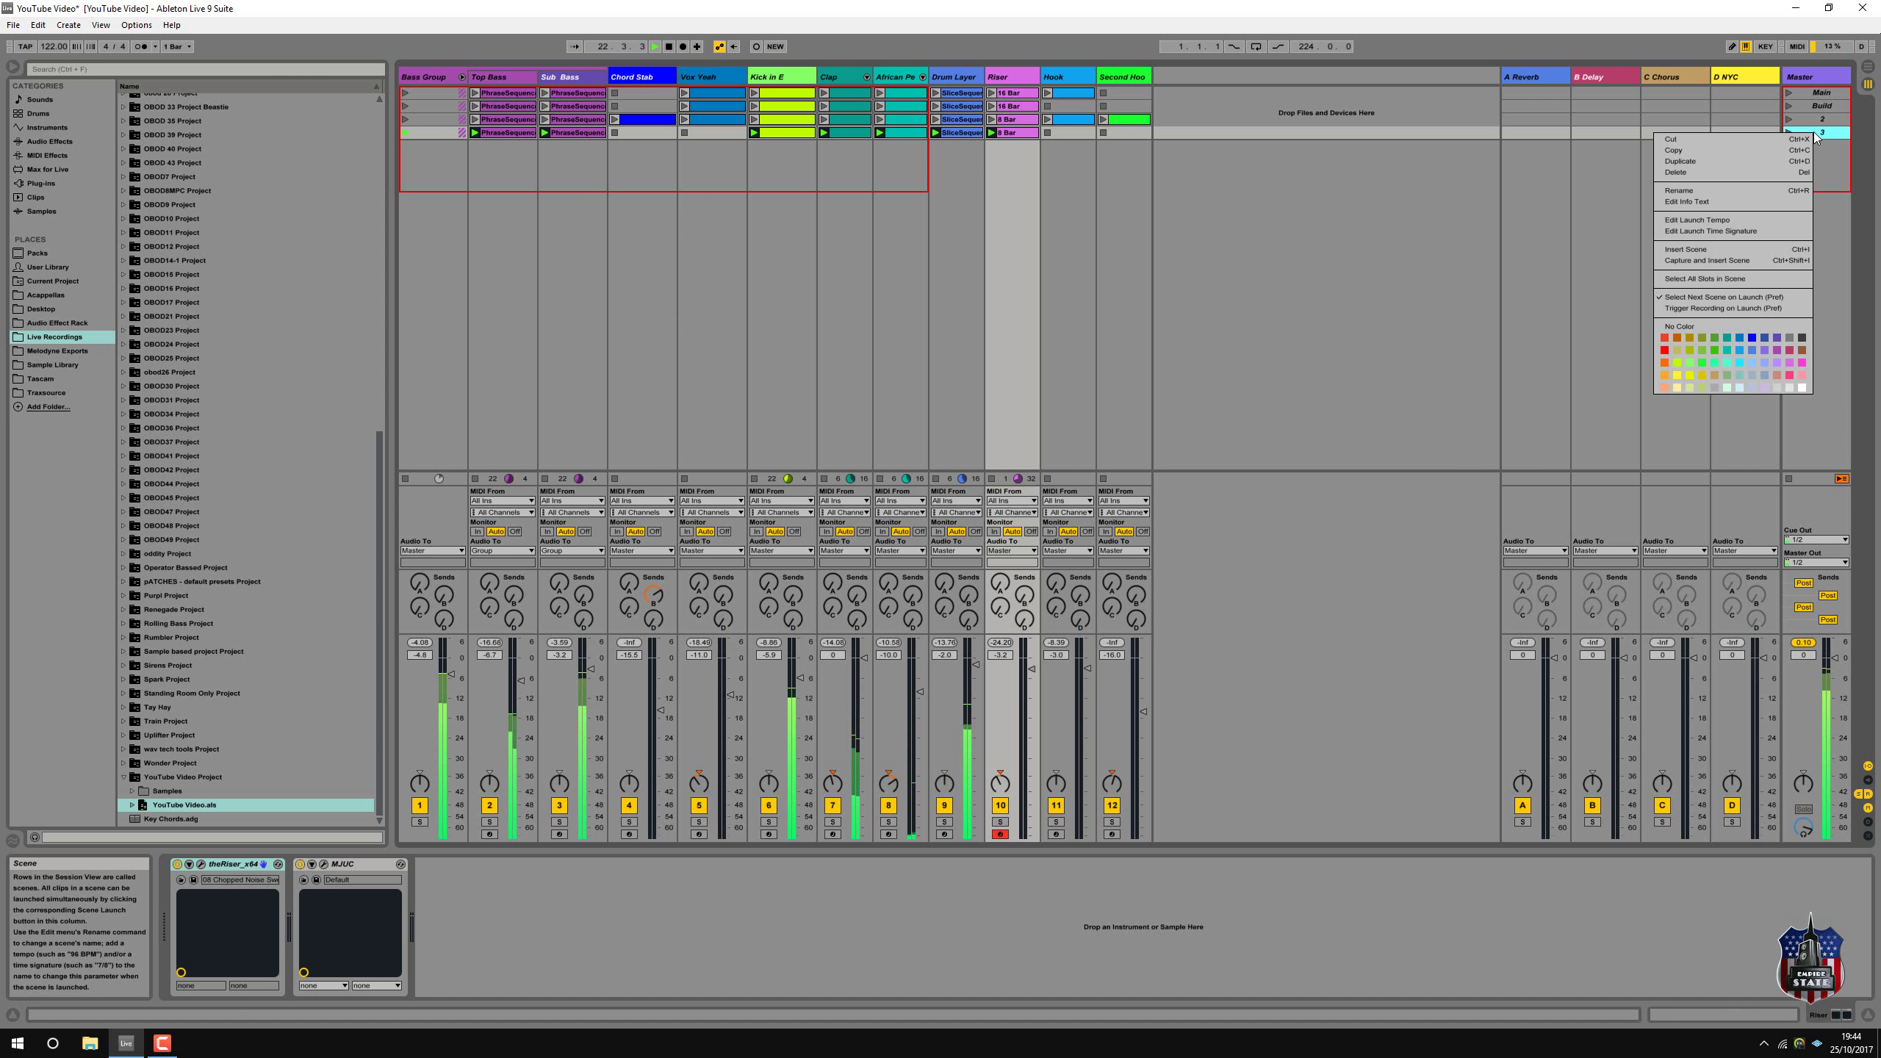
pyautogui.click(1790, 188)
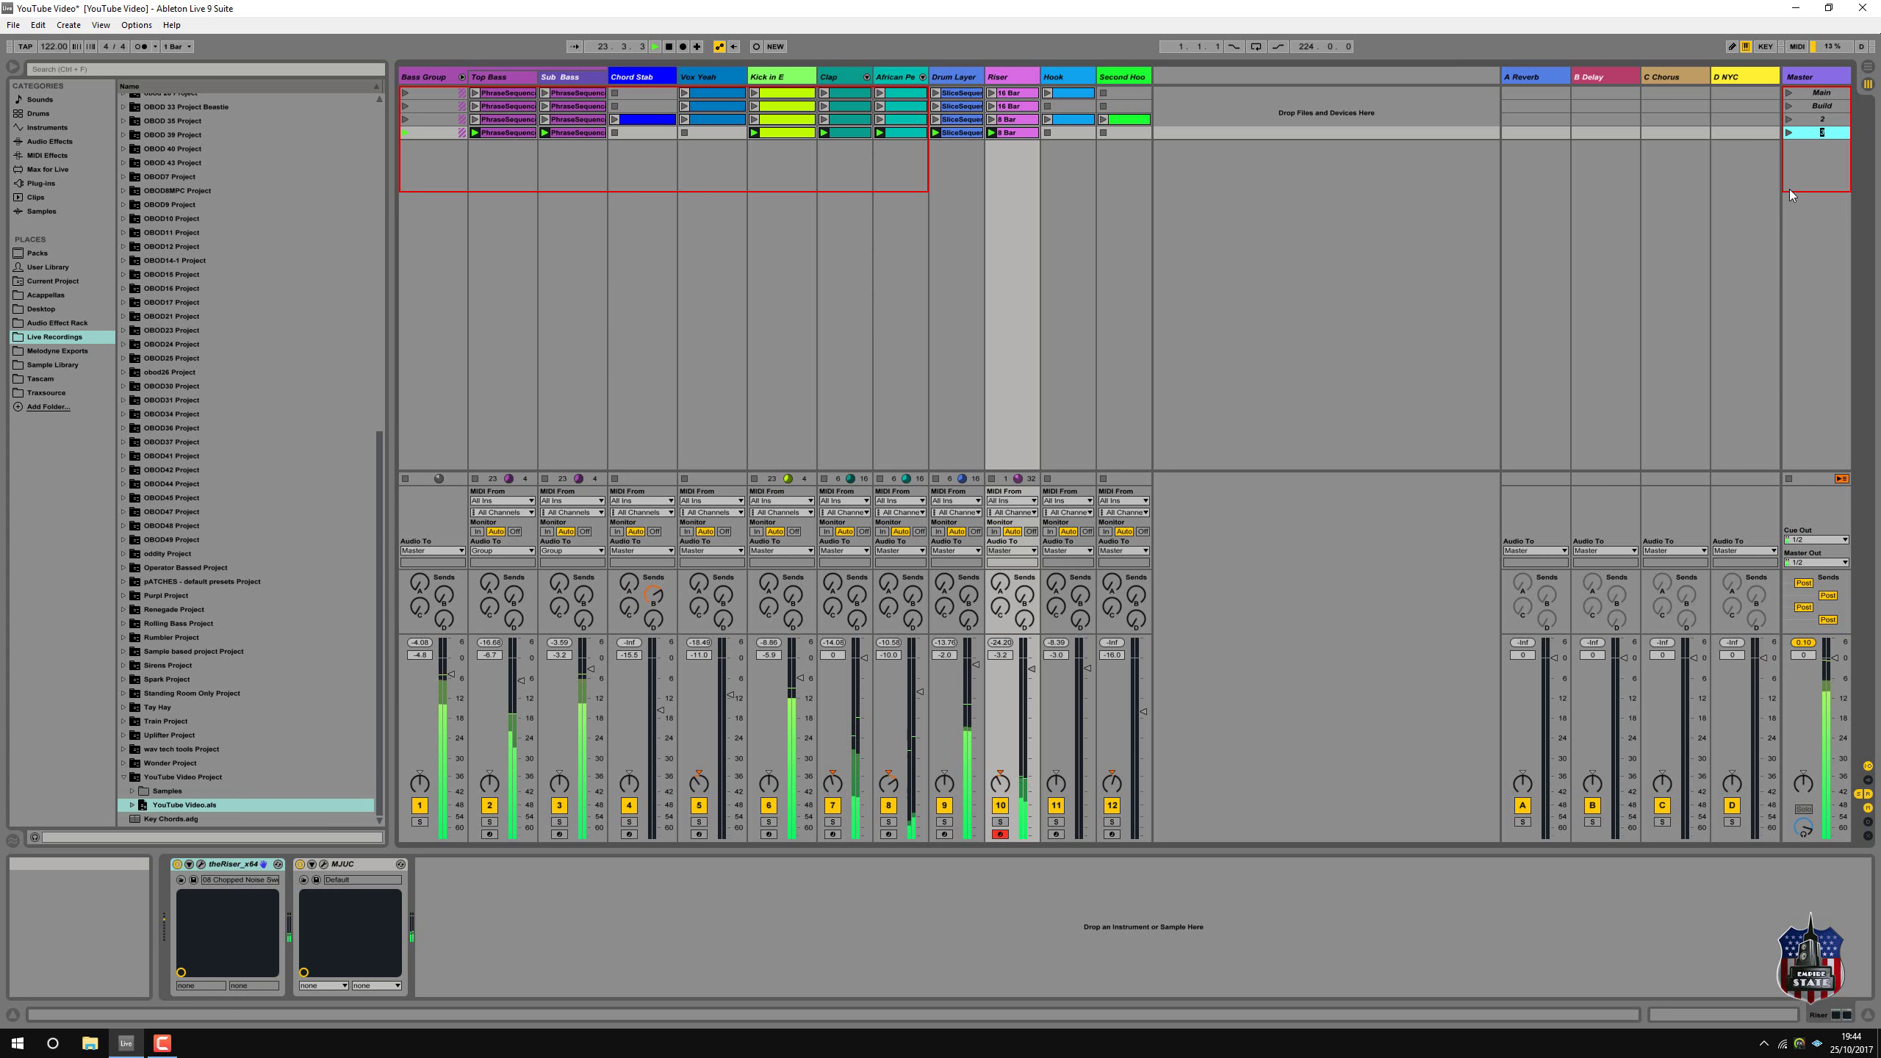
pyautogui.write('Bridge')
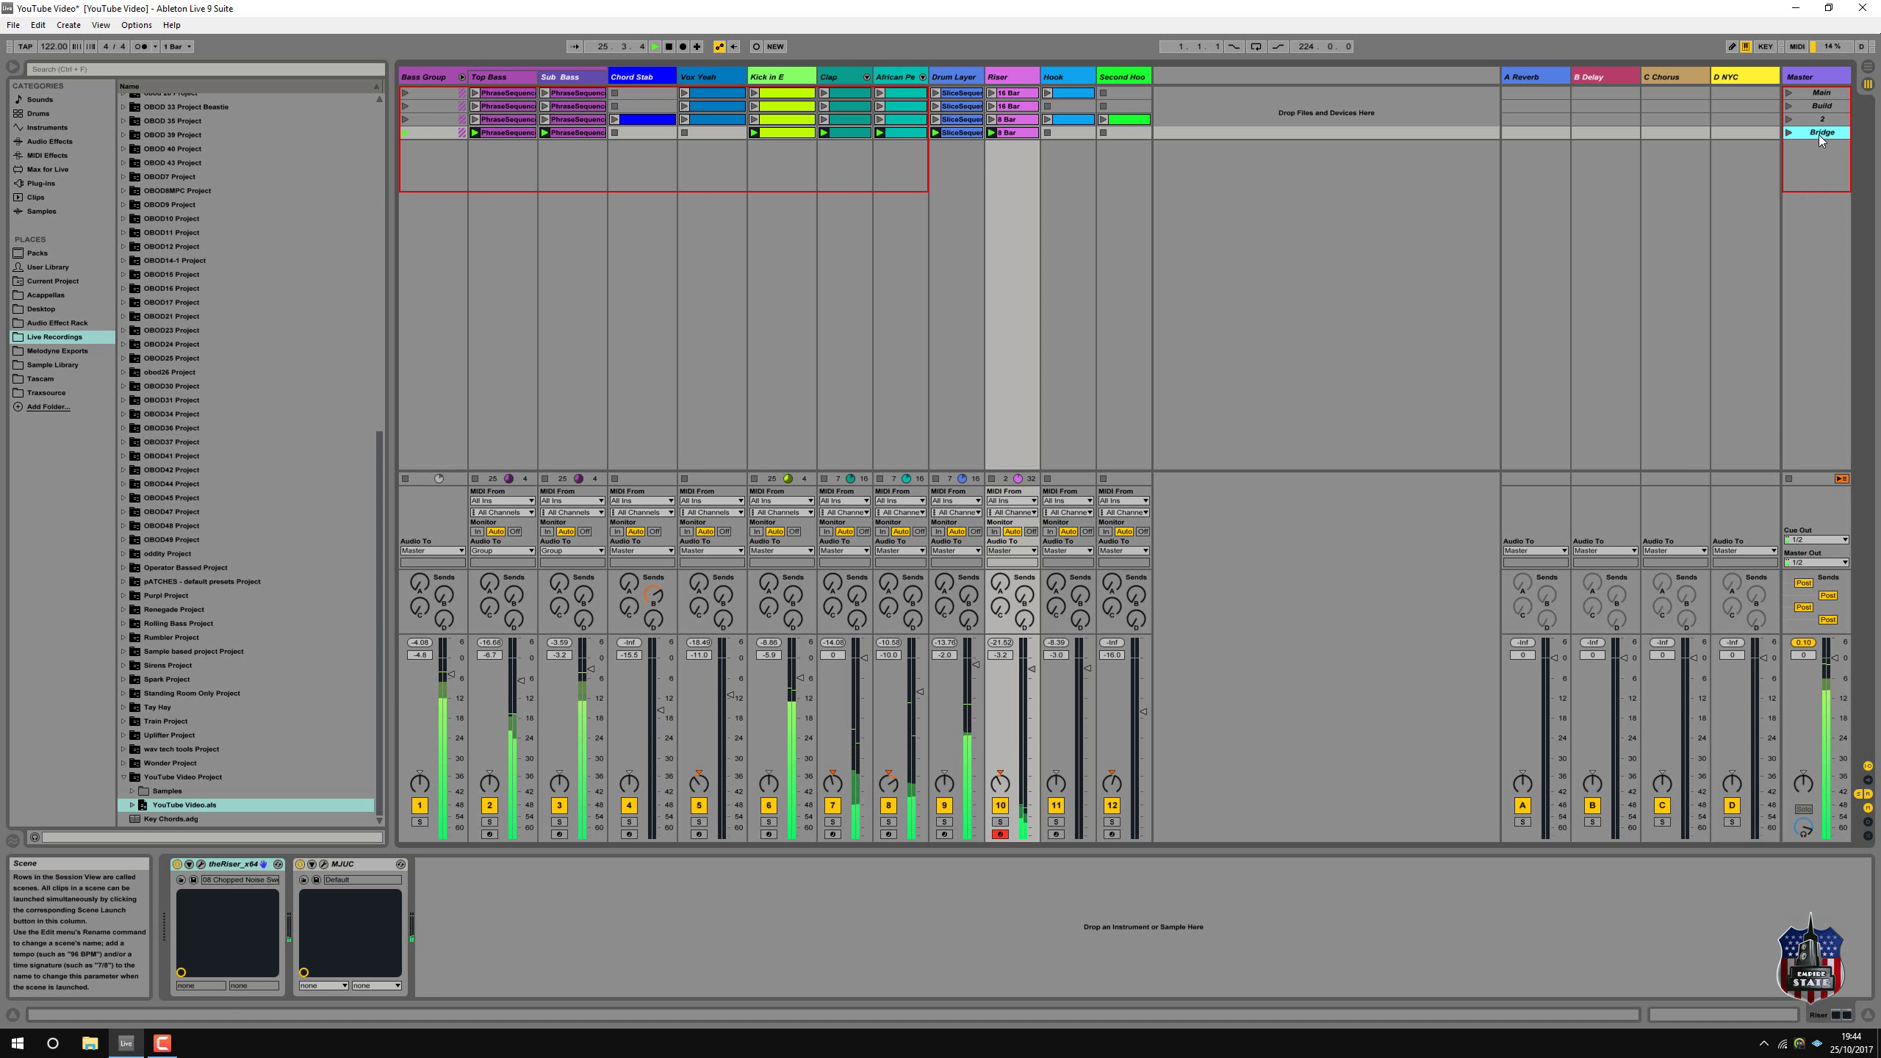
pyautogui.moveTo(1820, 130); pyautogui.dragTo(1820, 121)
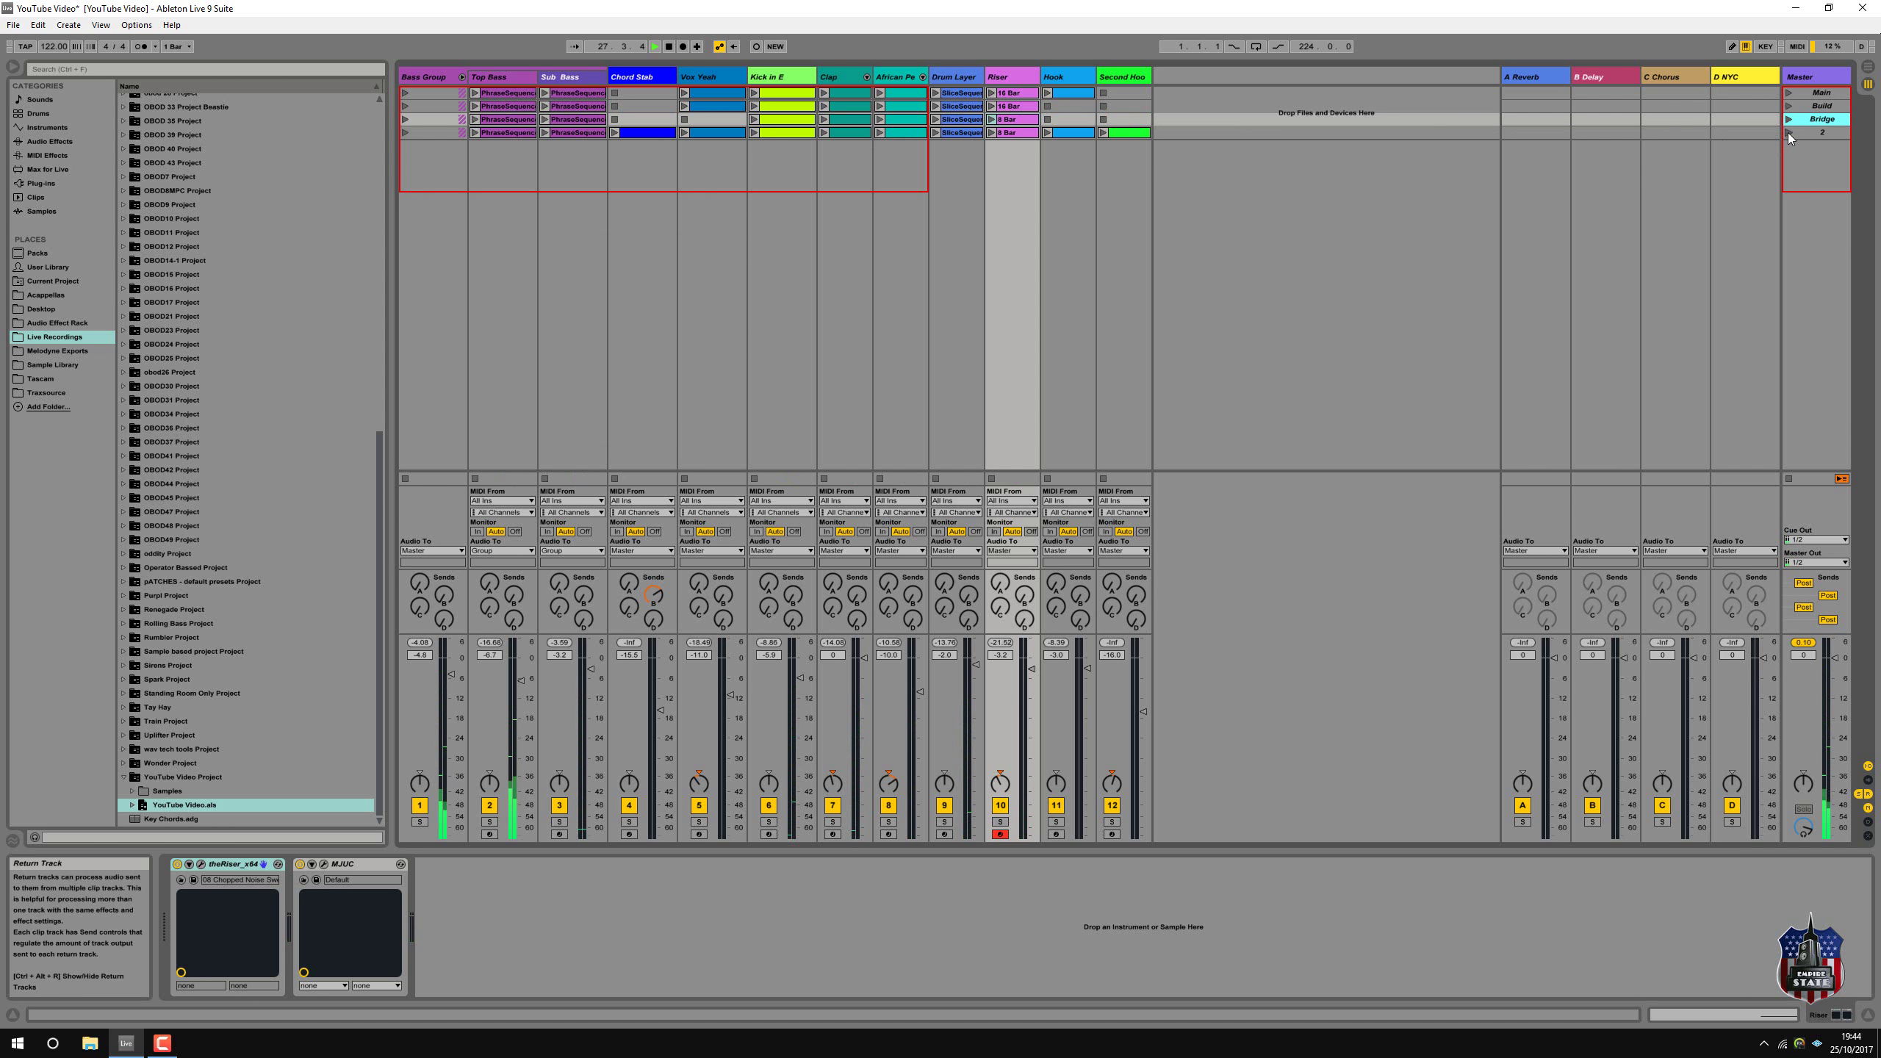
# Play scene 2 without the Hook clip and start renaming it Bridge 2.
pyautogui.click(1787, 133)
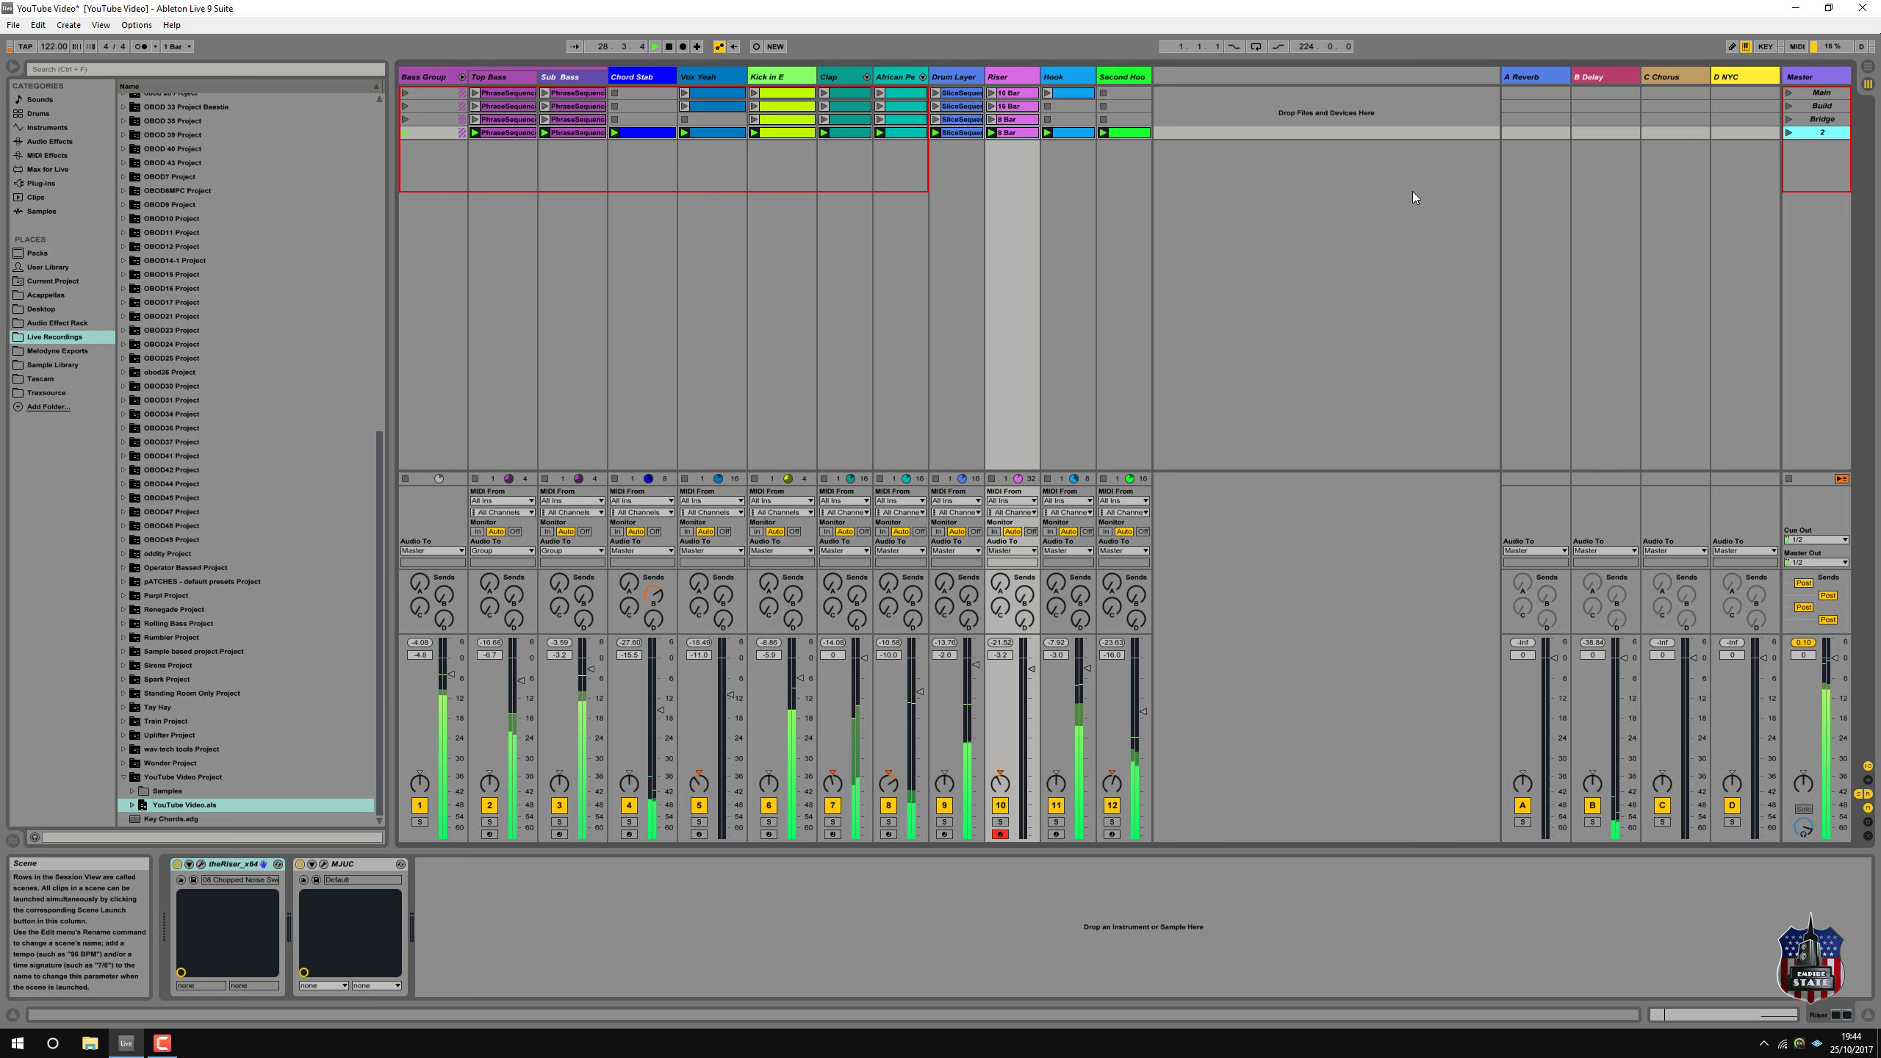
pyautogui.click(1047, 478)
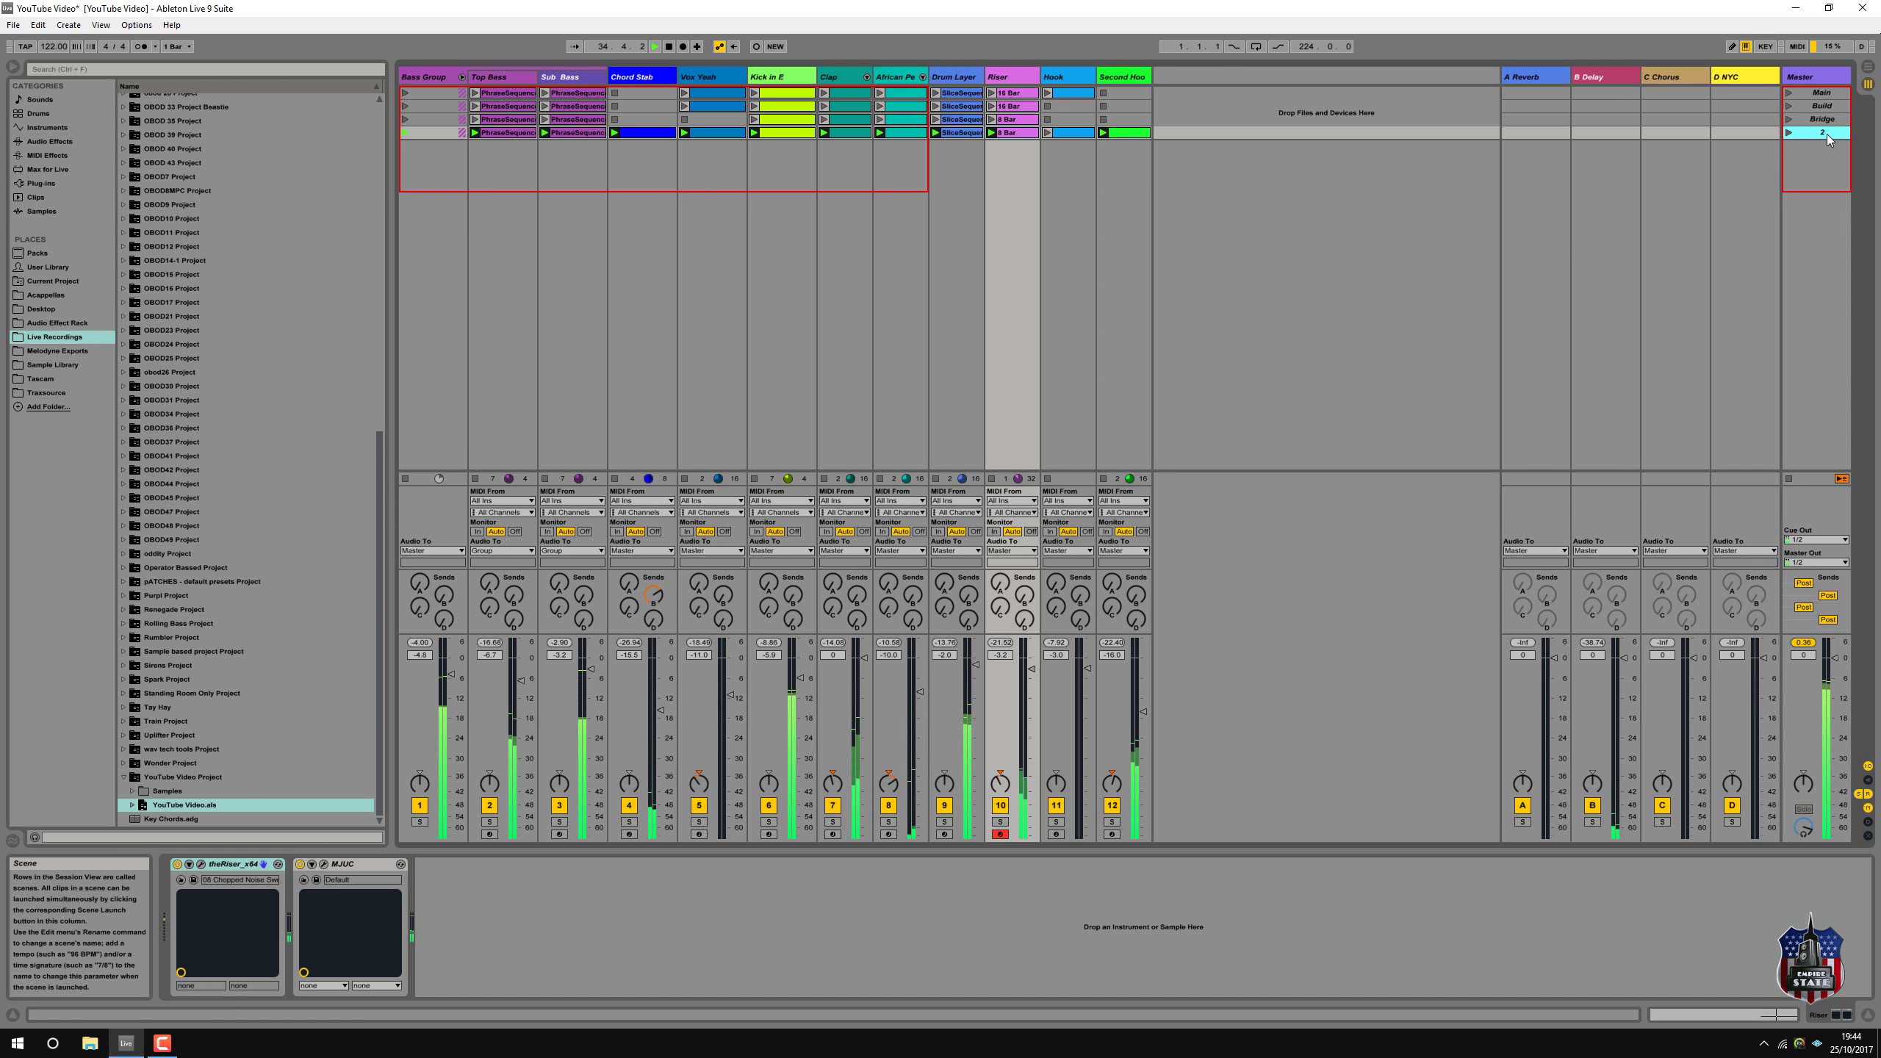
pyautogui.rightClick(1821, 136)
pyautogui.click(1785, 193)
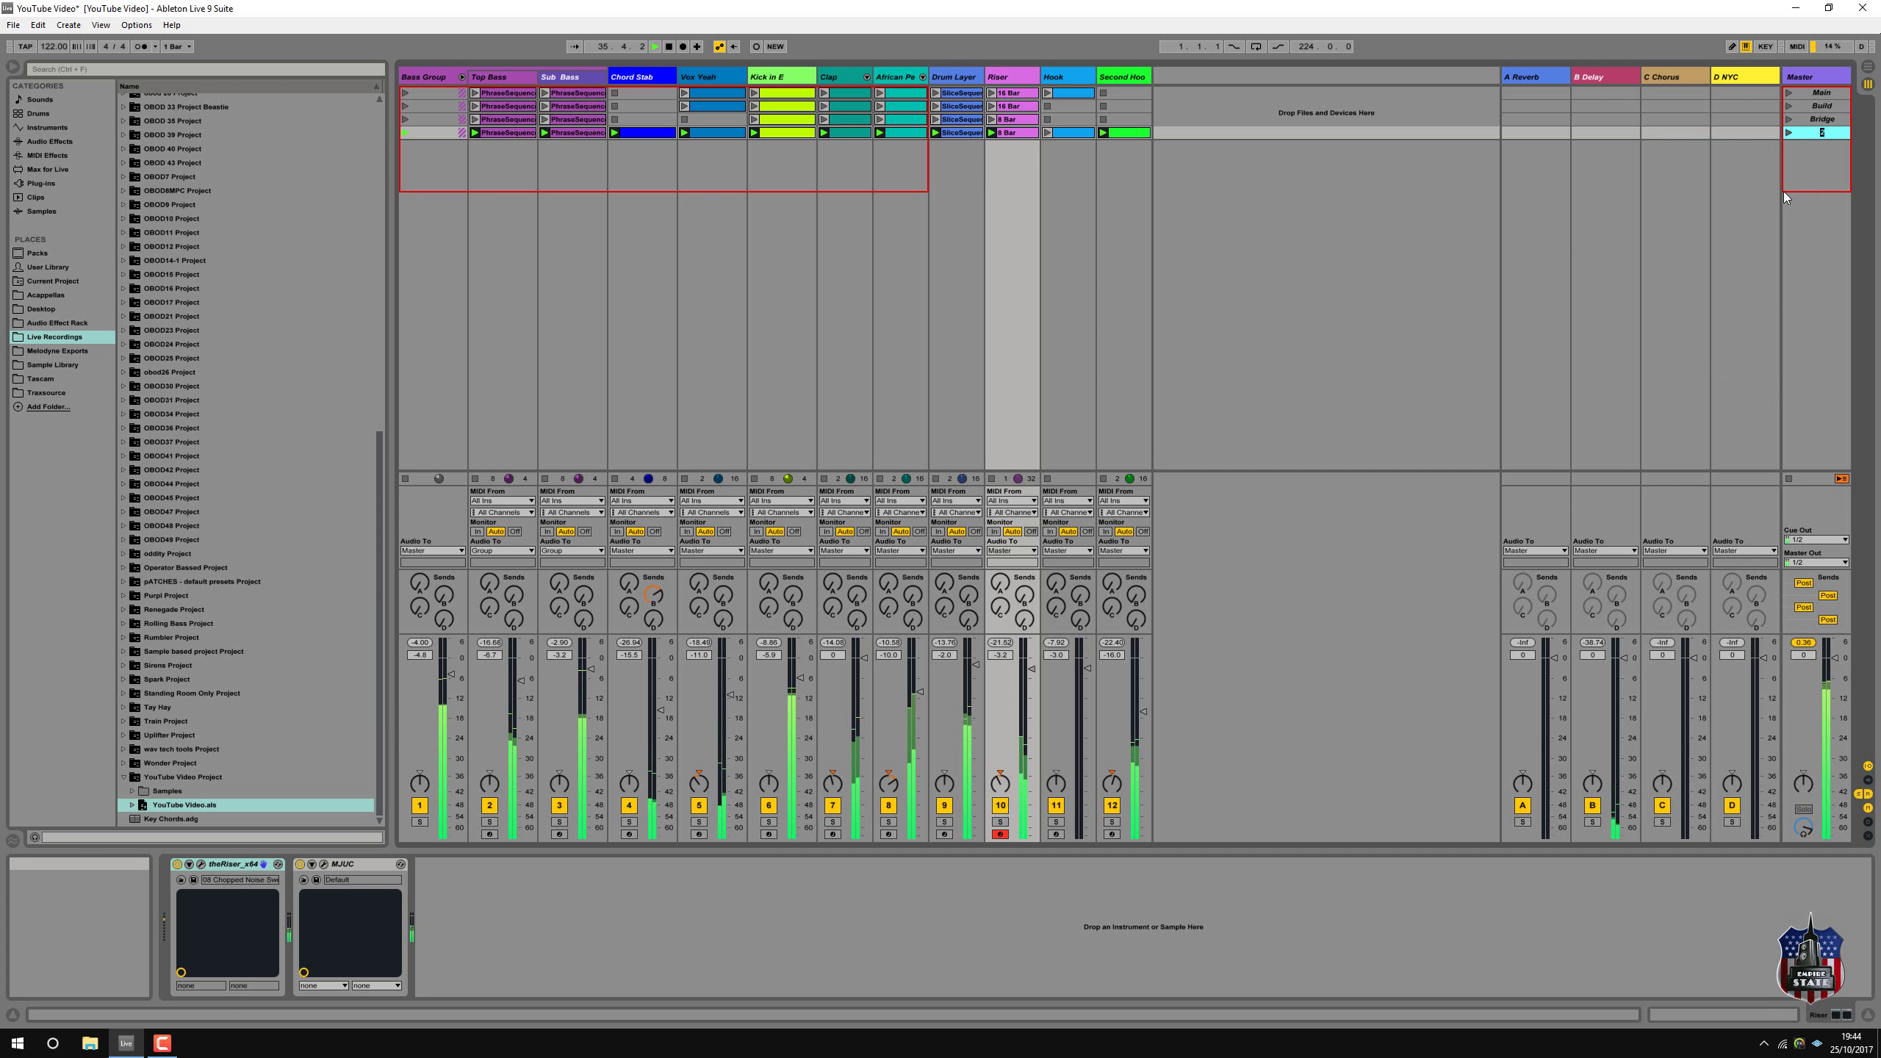
pyautogui.write('Br')
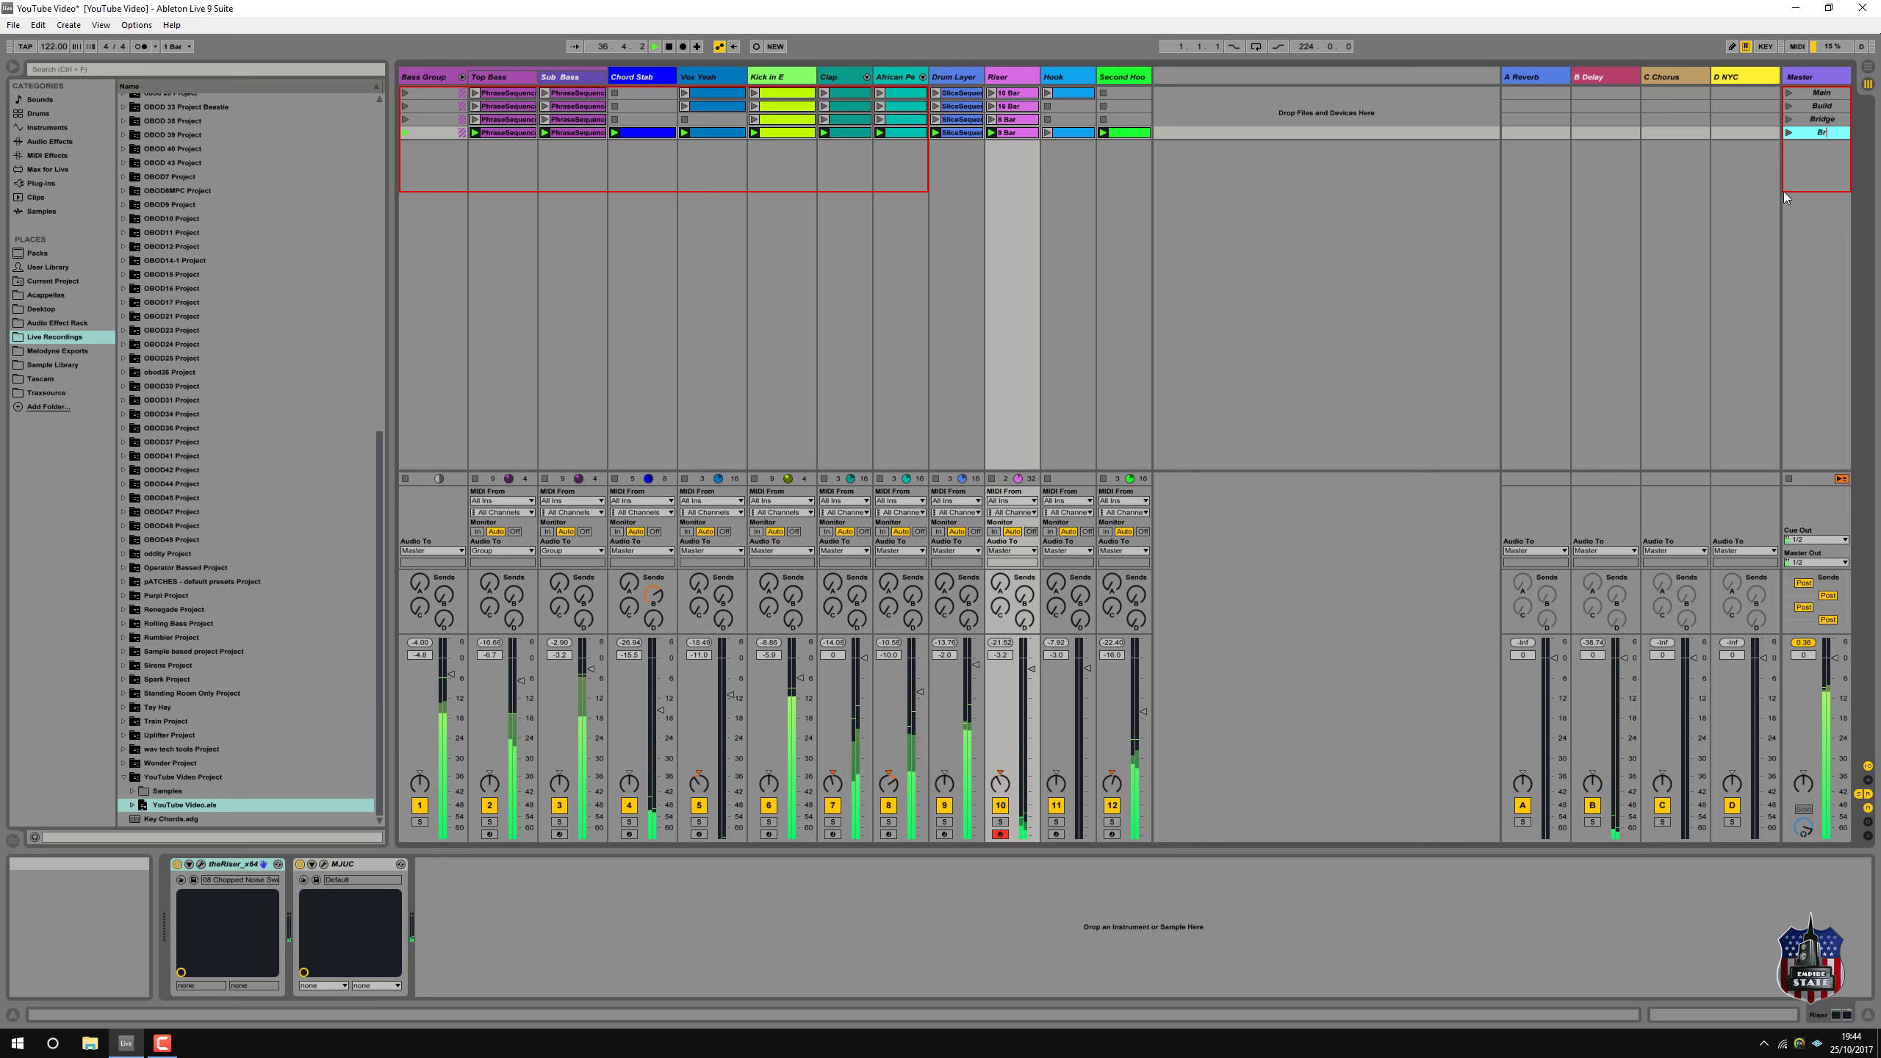
pyautogui.write('idge 2')
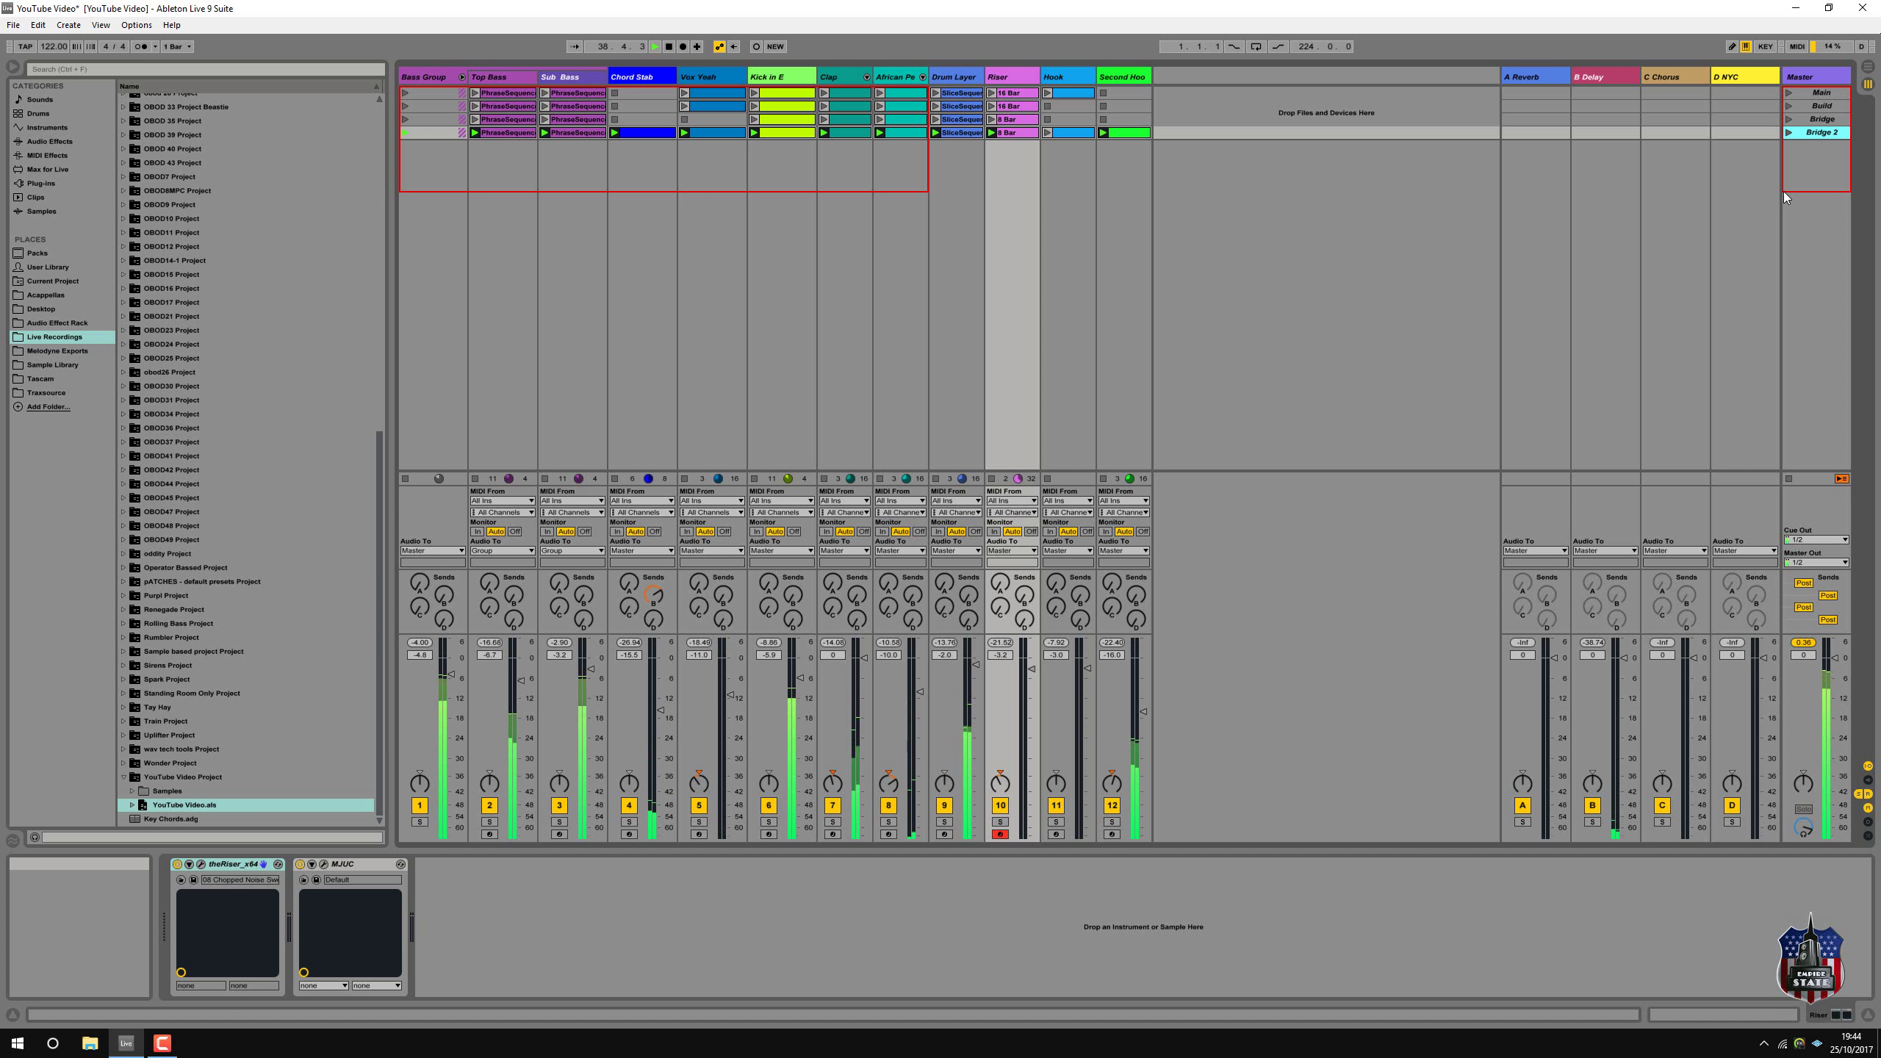
# Move Build above Main and Bridge directly below Build, then launch Build and Bridge.
pyautogui.click(1809, 106)
pyautogui.moveTo(1812, 95); pyautogui.dragTo(1812, 95)
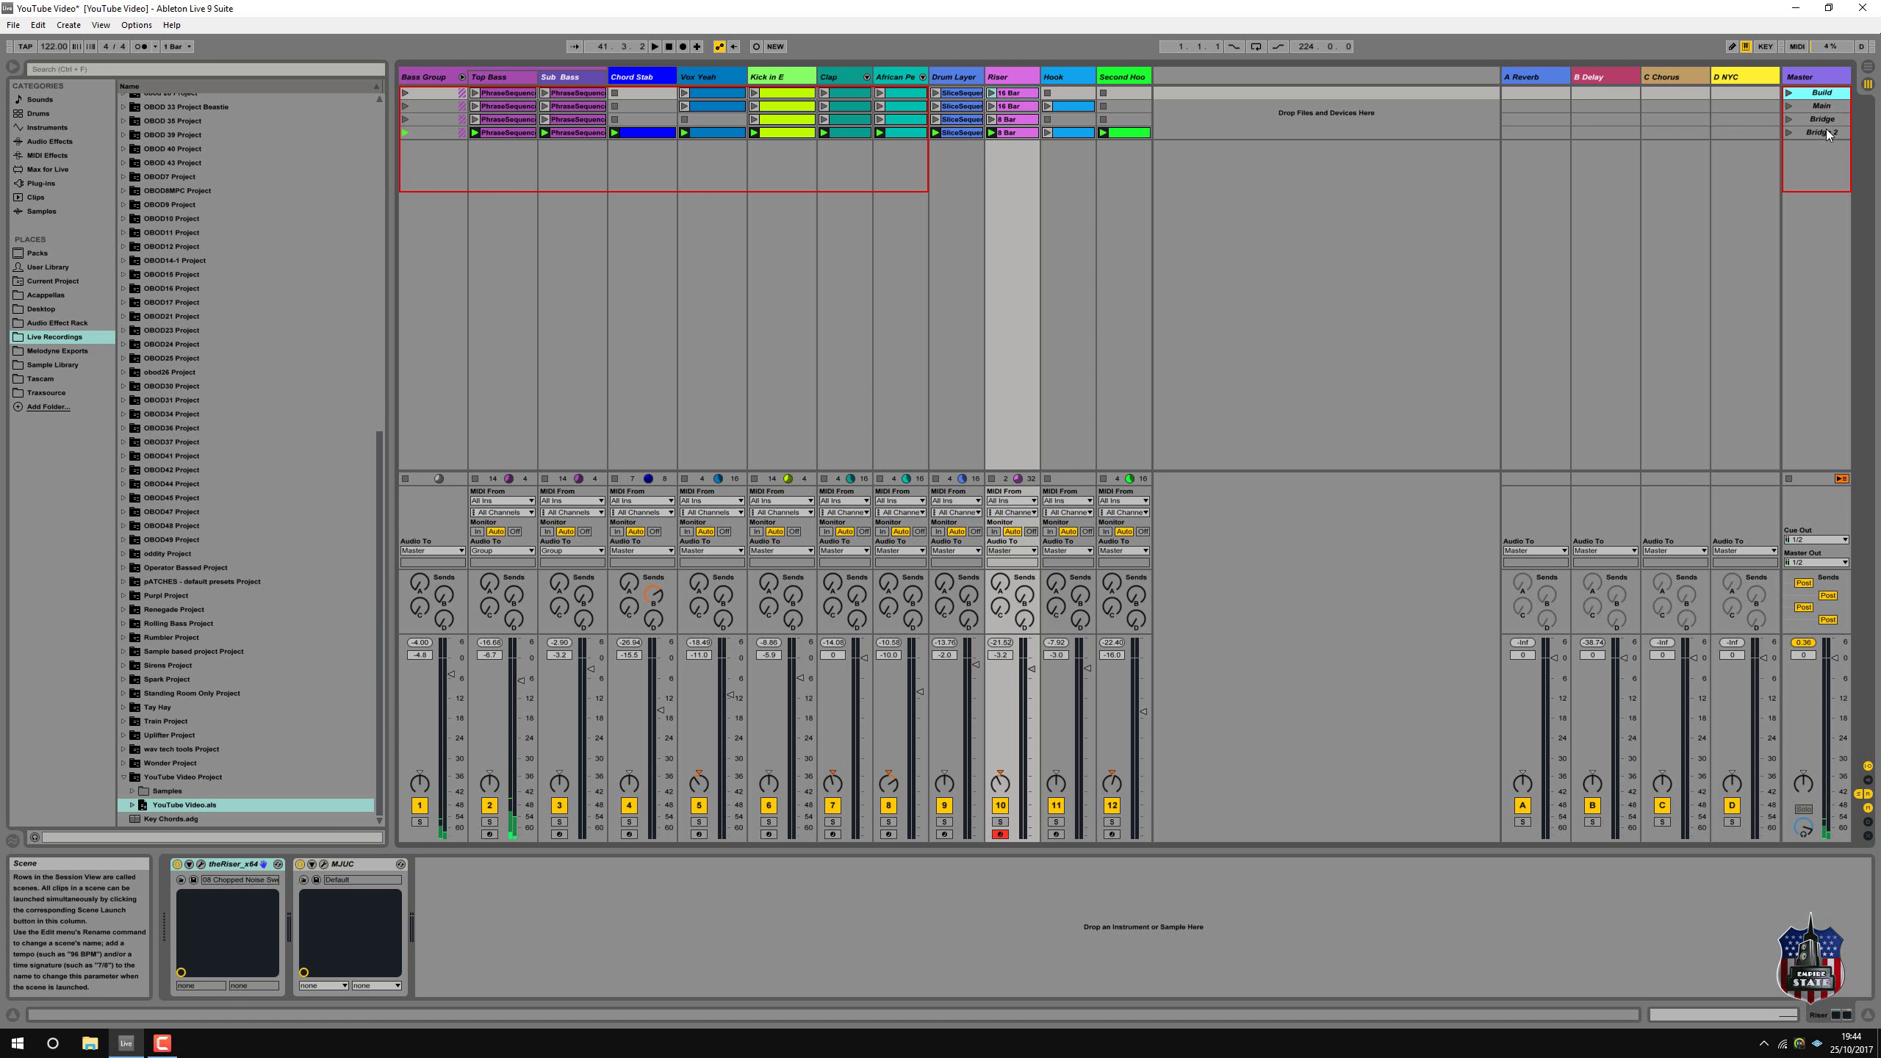
pyautogui.click(1822, 119)
pyautogui.moveTo(1823, 111); pyautogui.dragTo(1844, 102)
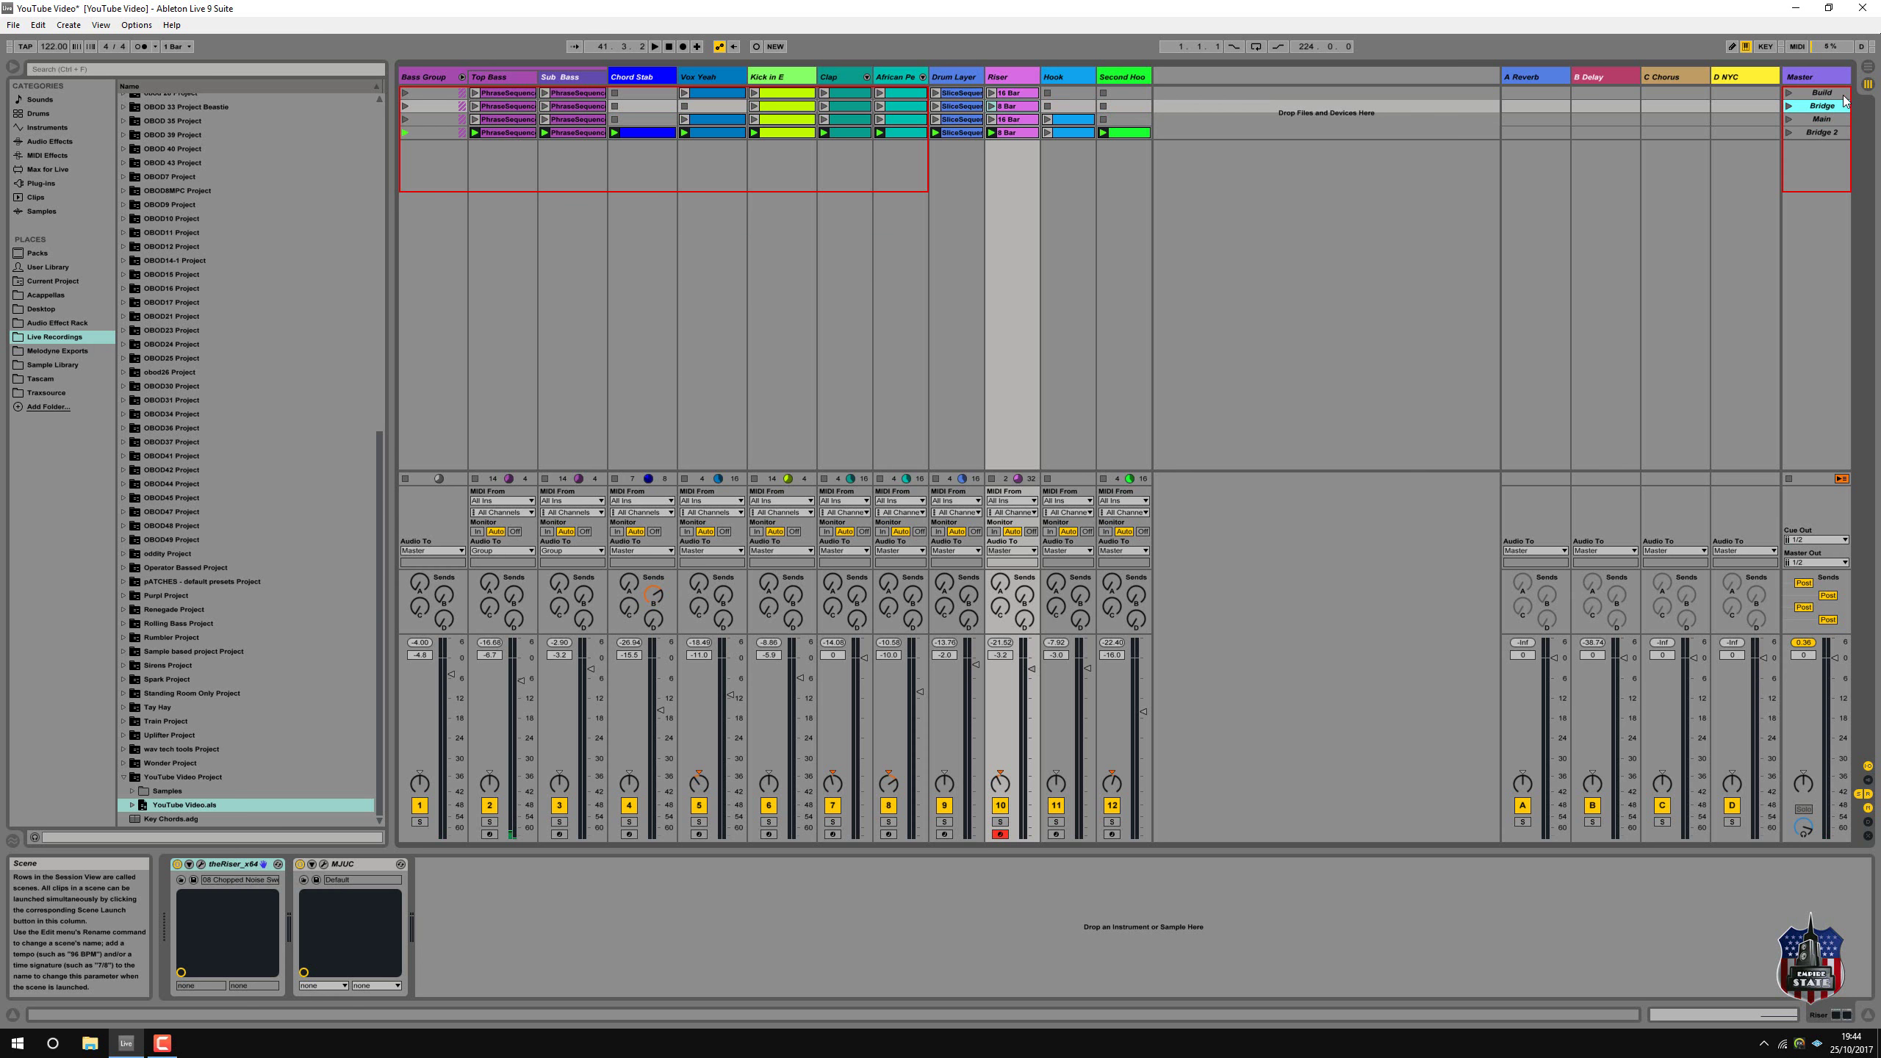
pyautogui.click(1789, 94)
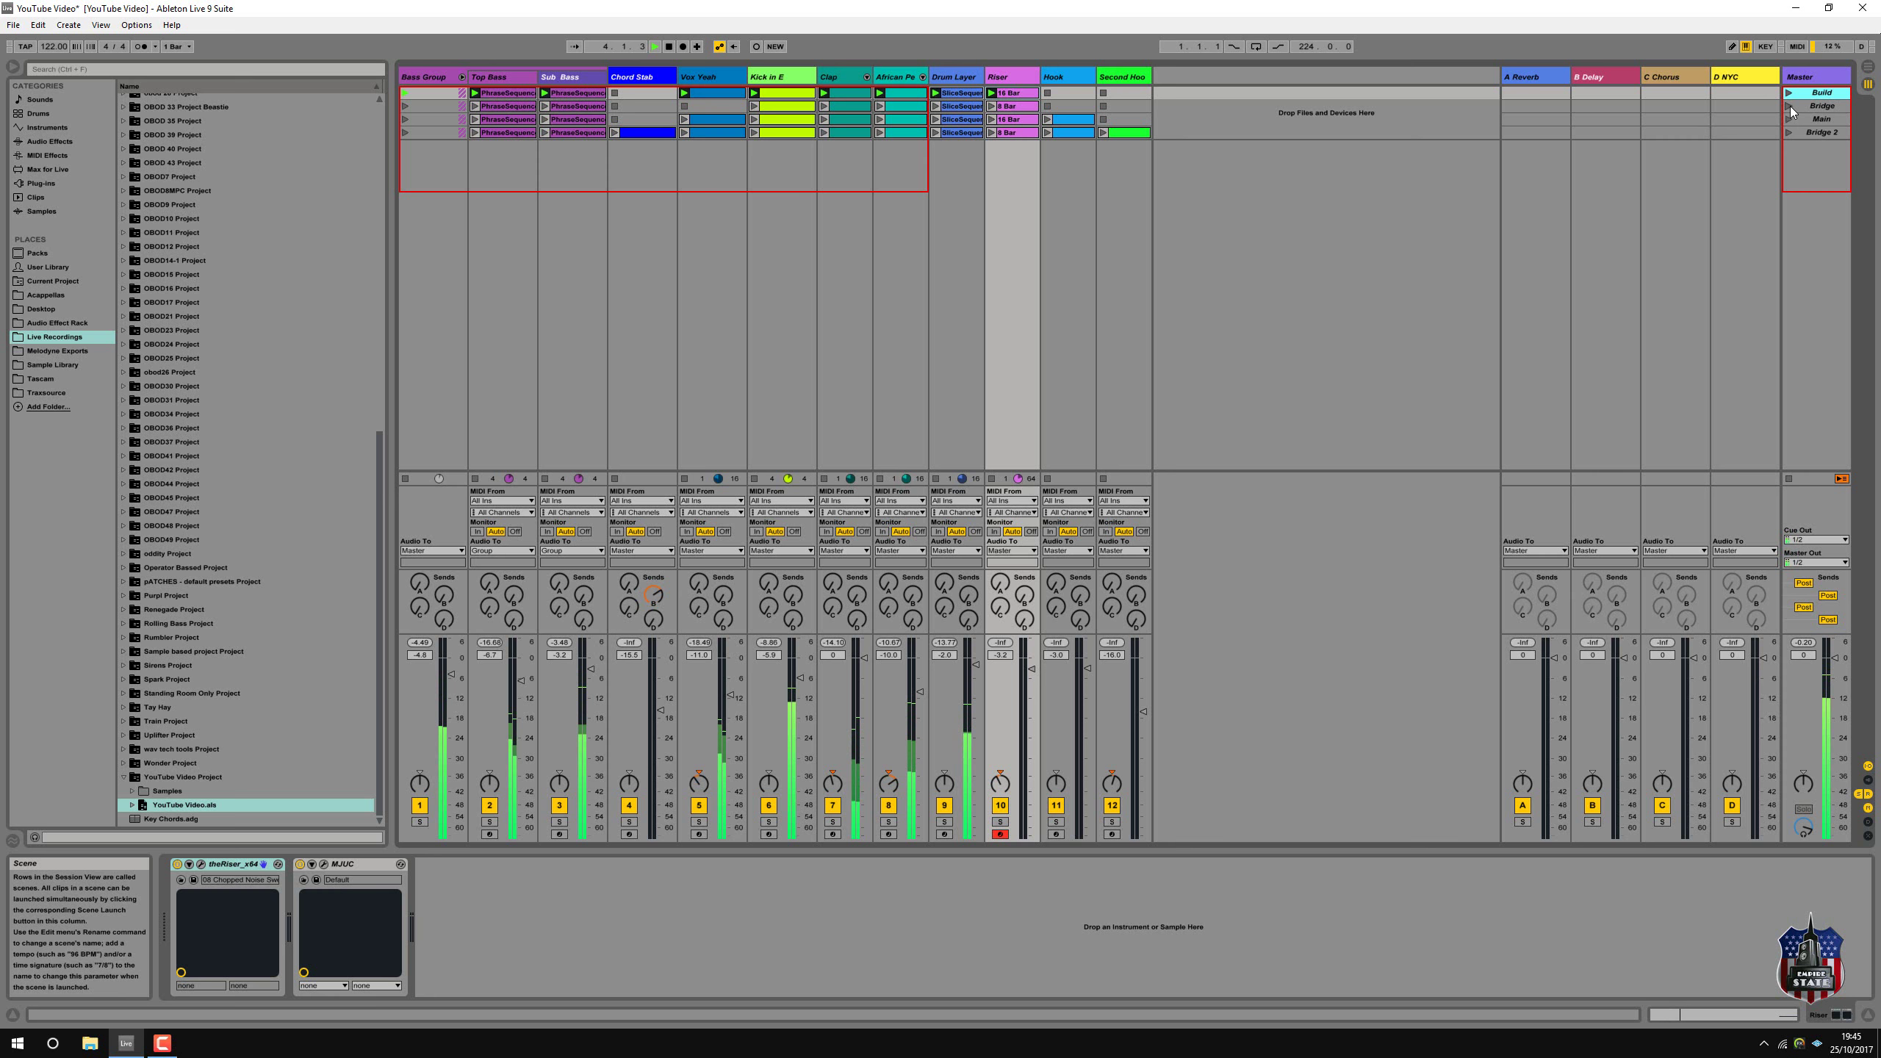
pyautogui.click(1790, 107)
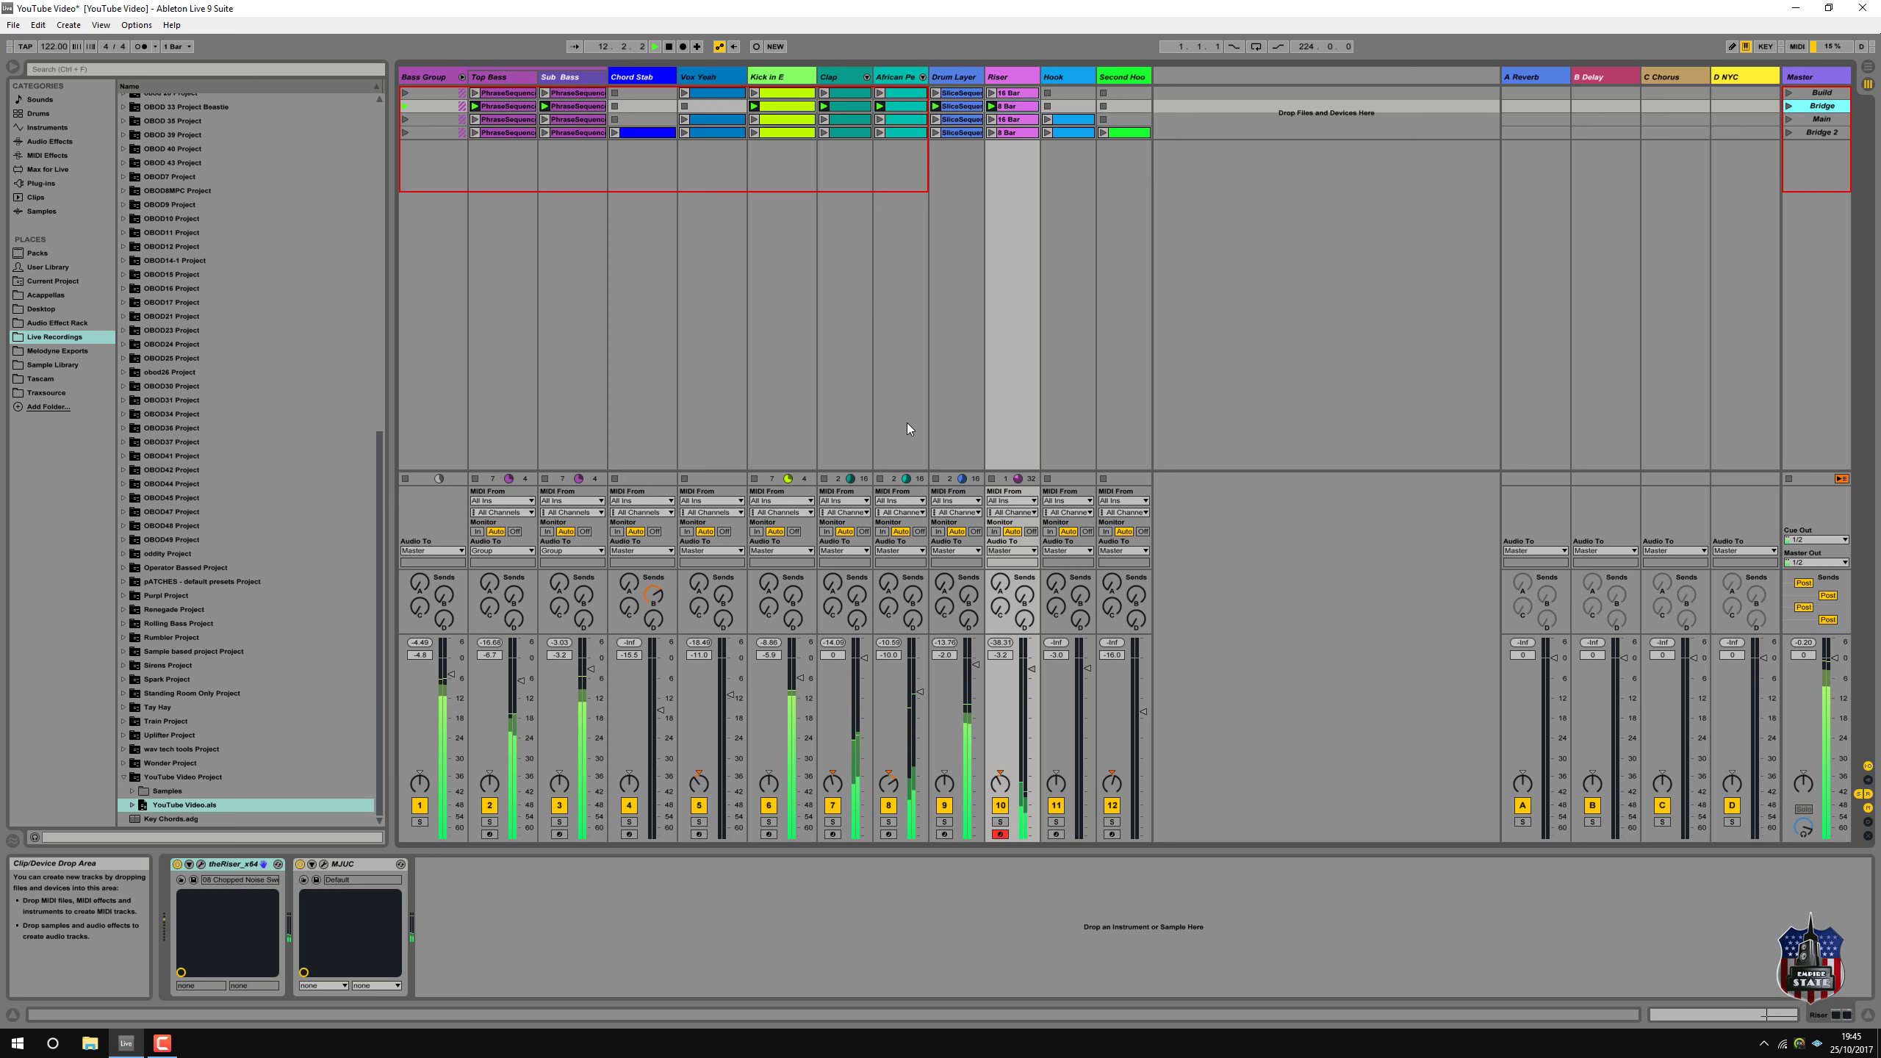
# Stop the African Pe and Clap clips while the Bridge scene keeps playing.
pyautogui.click(881, 480)
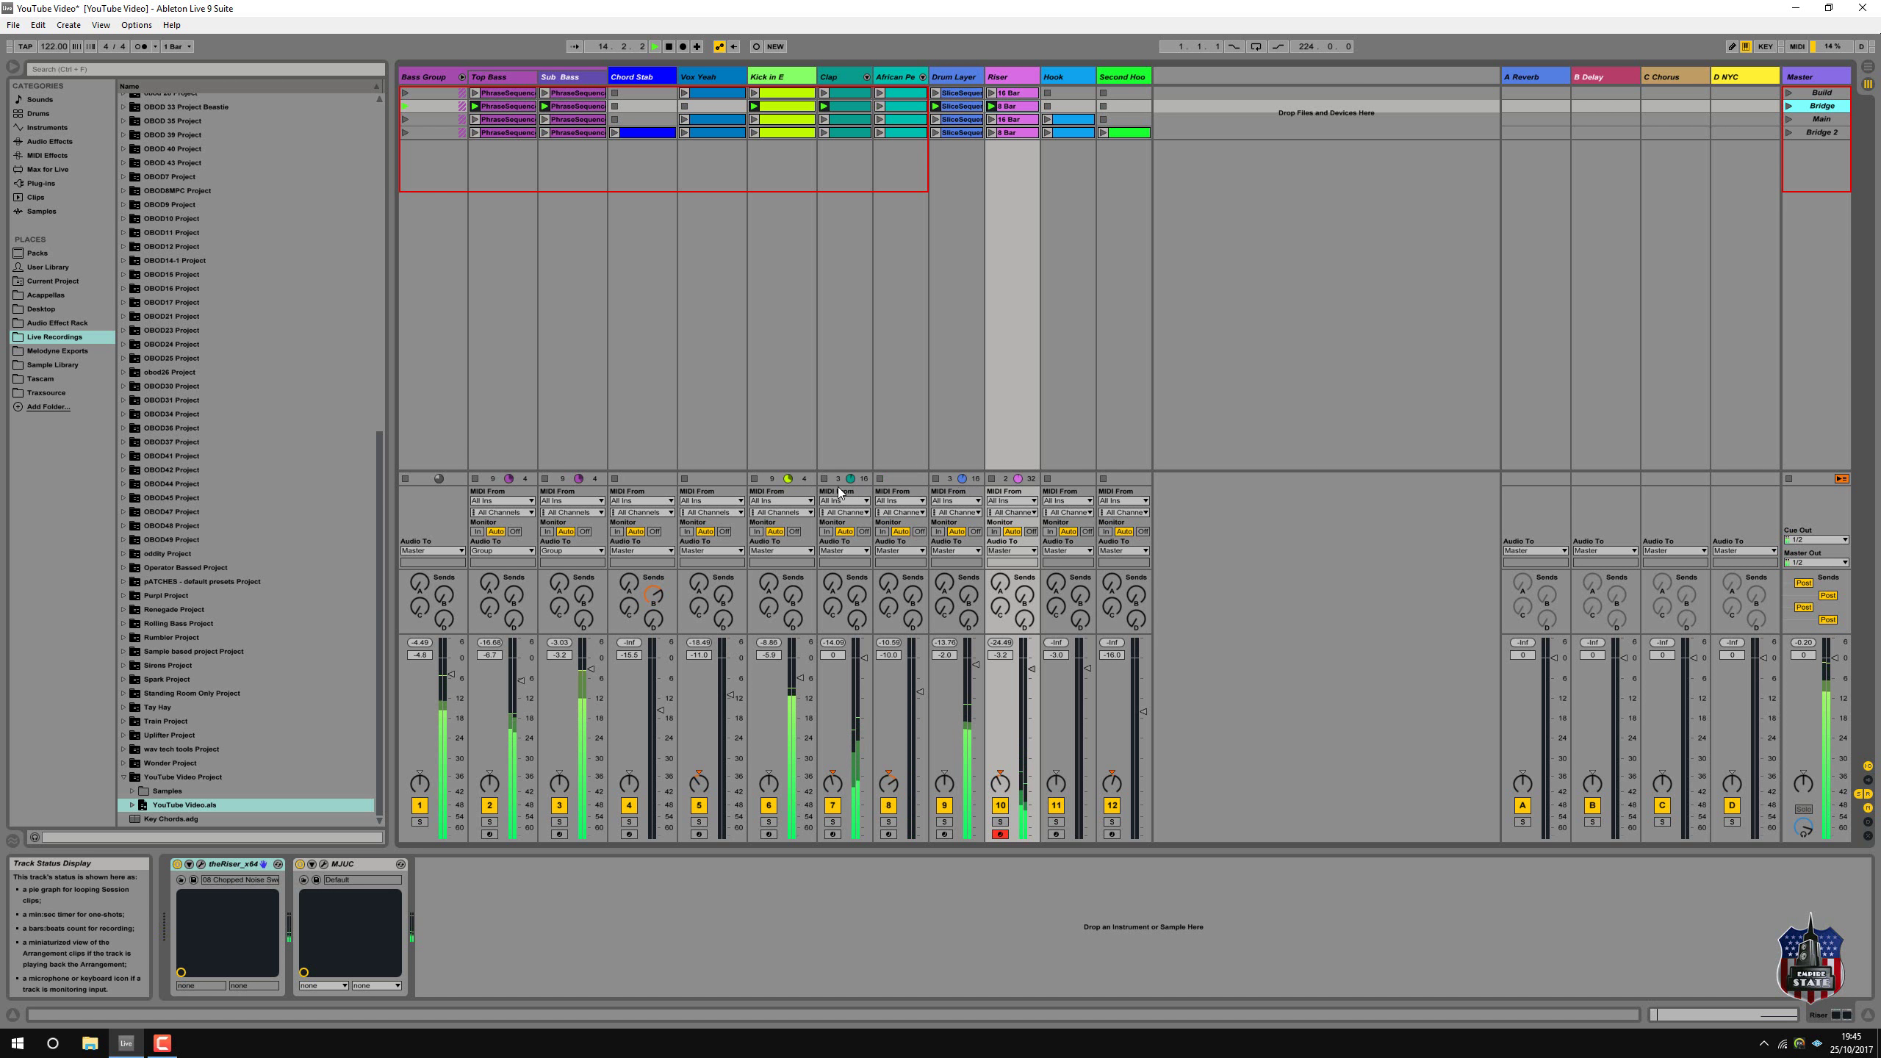
pyautogui.click(825, 479)
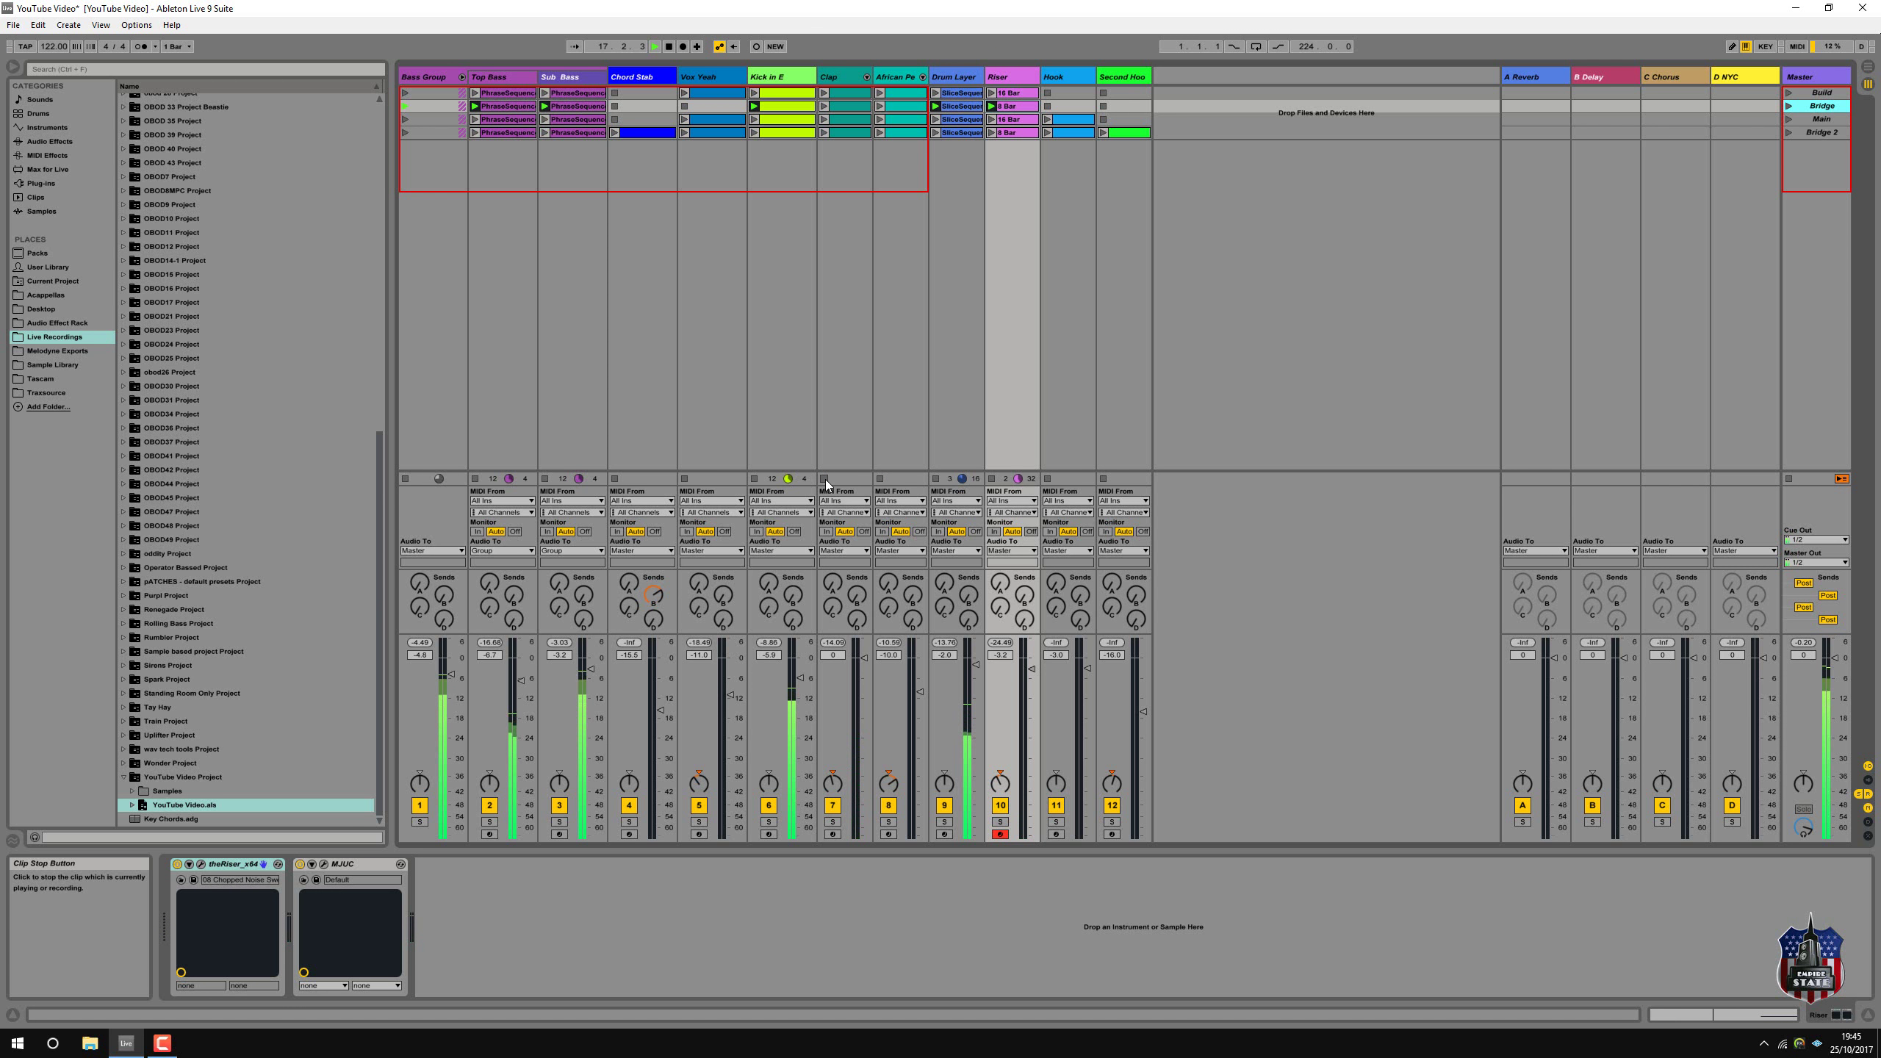
pyautogui.rightClick(1809, 111)
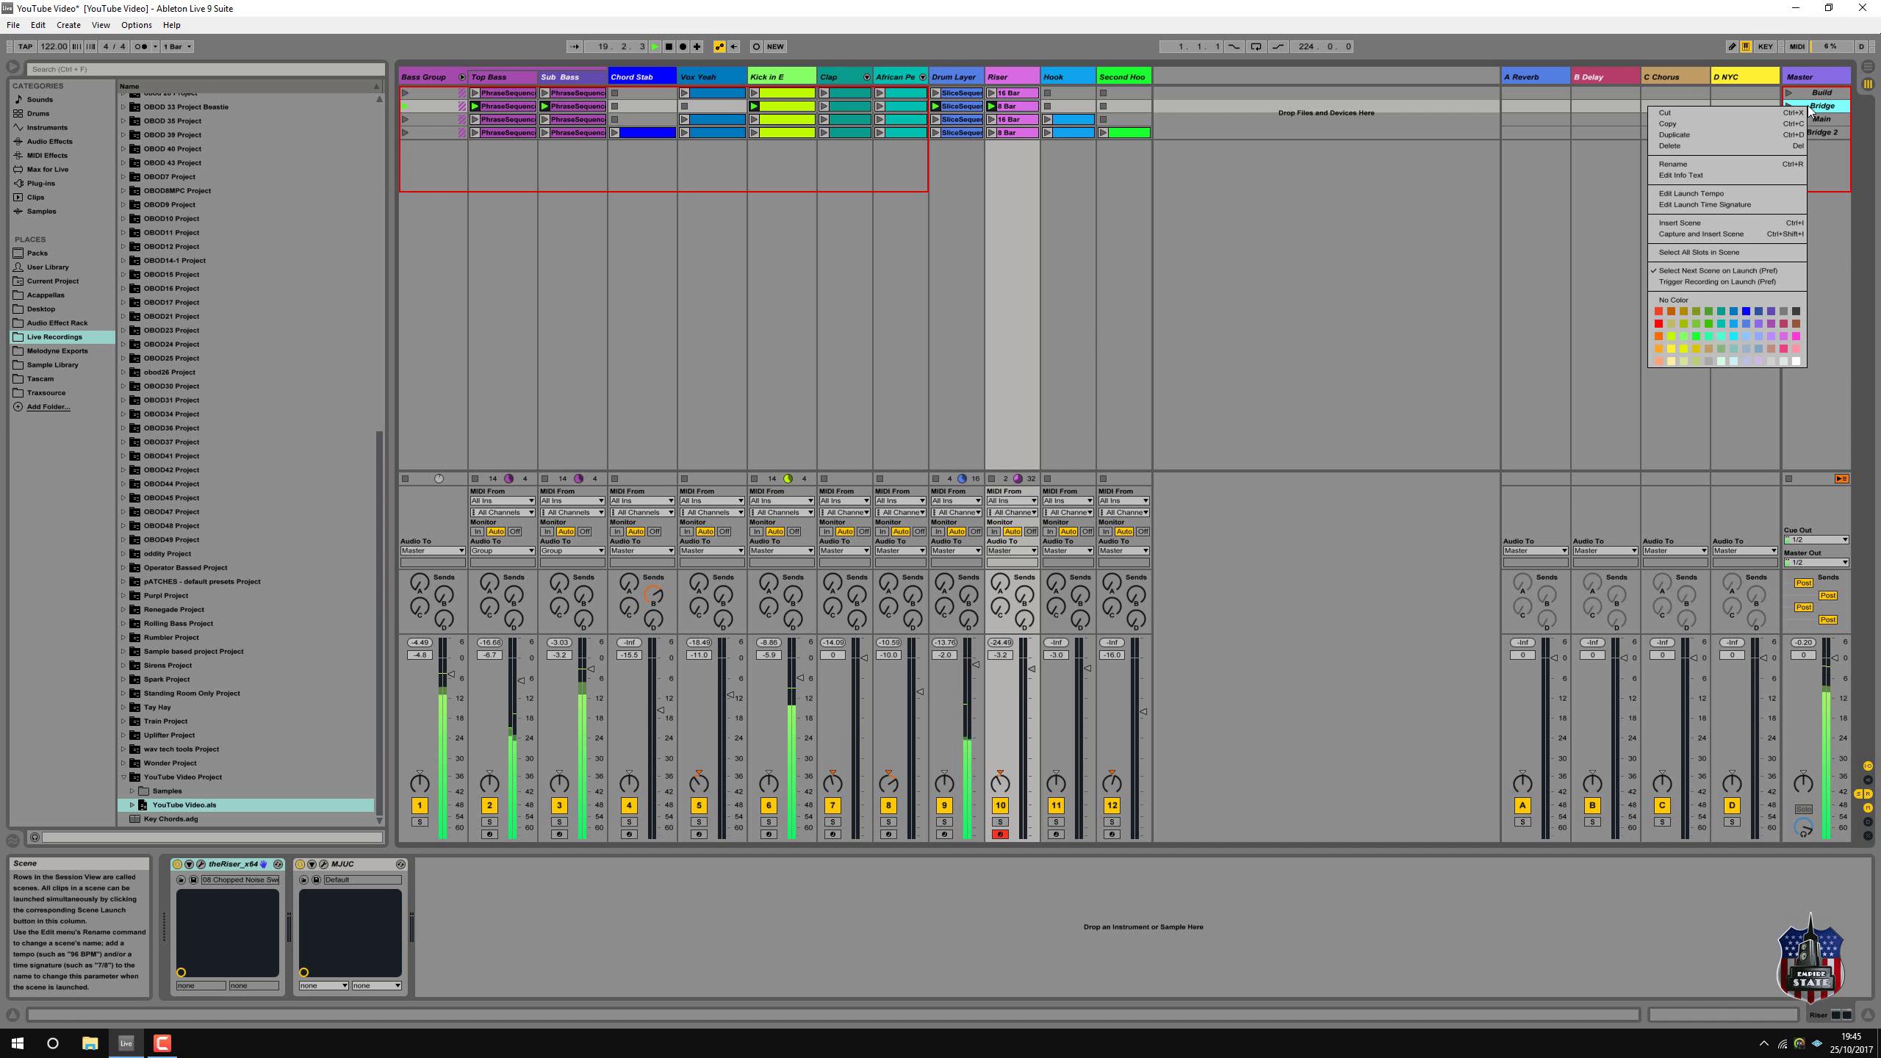
# Capture the playing clips as a new scene named Drop, then launch Drop and Main.
pyautogui.click(1809, 111)
pyautogui.click(69, 24)
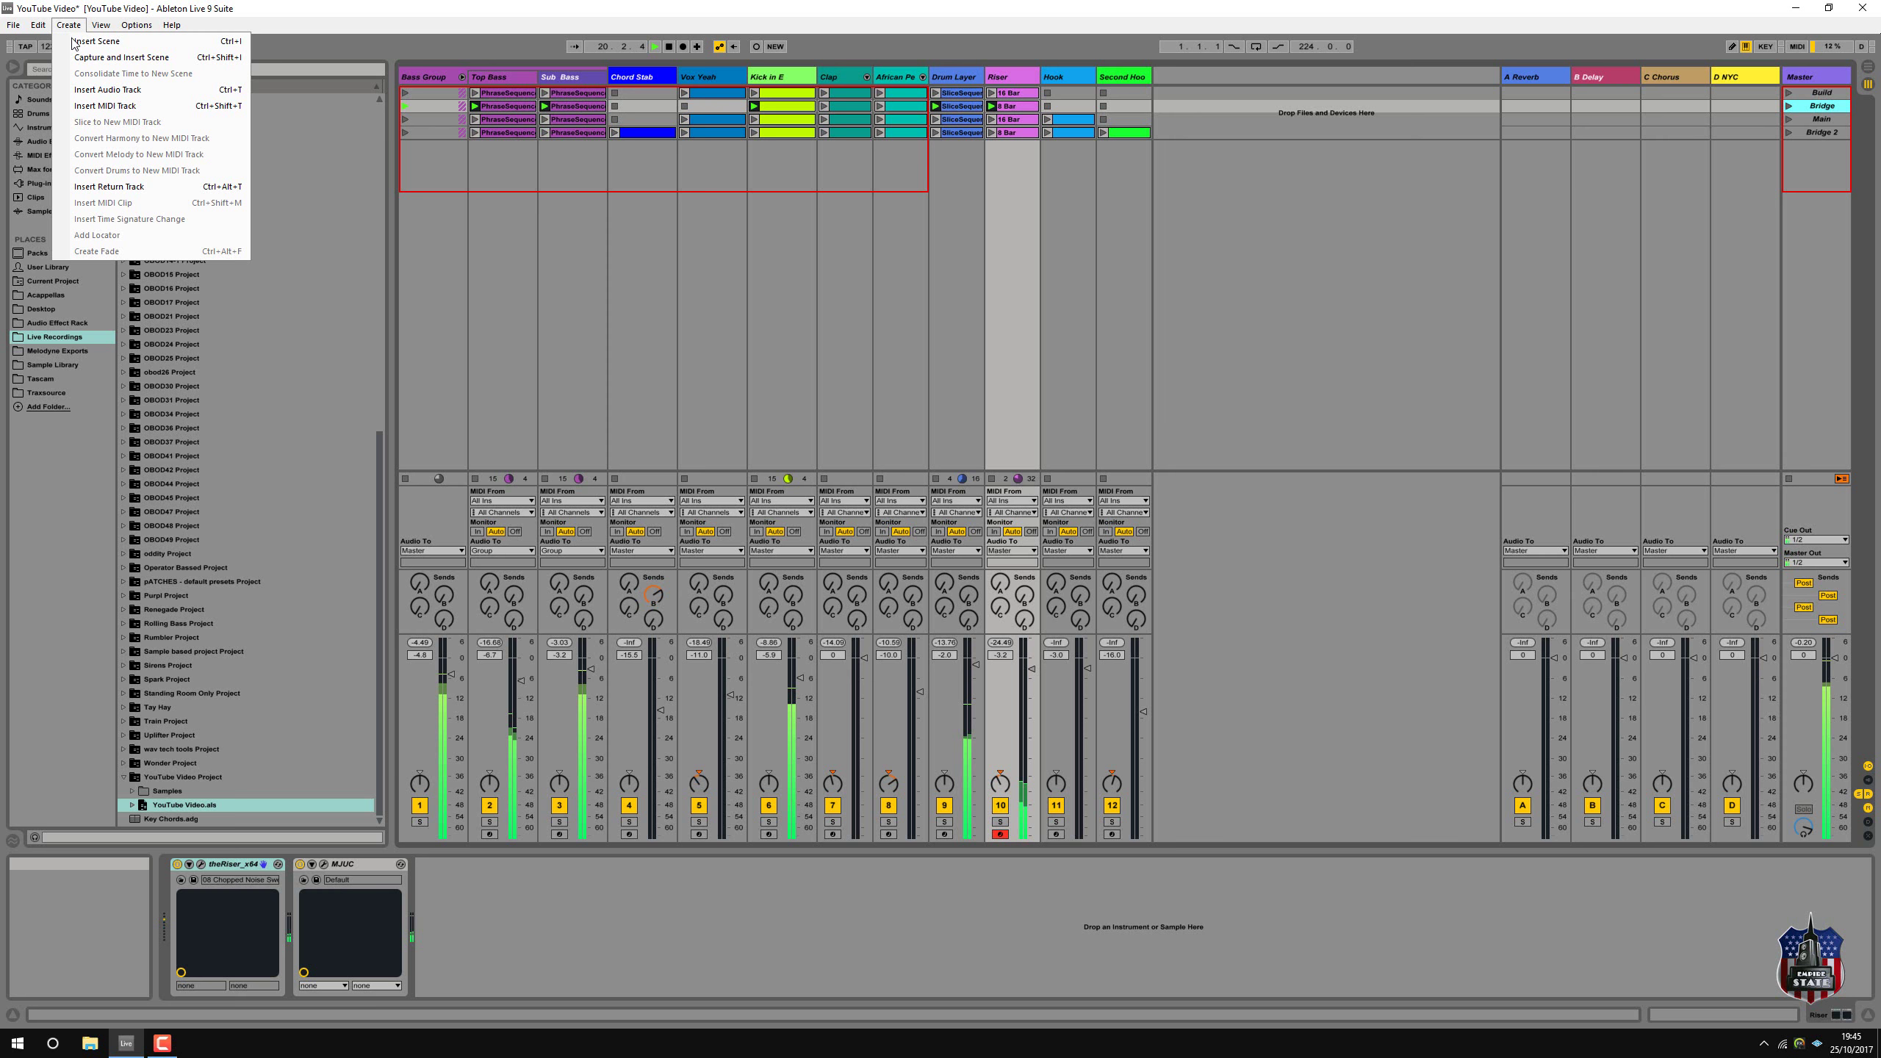
pyautogui.click(82, 59)
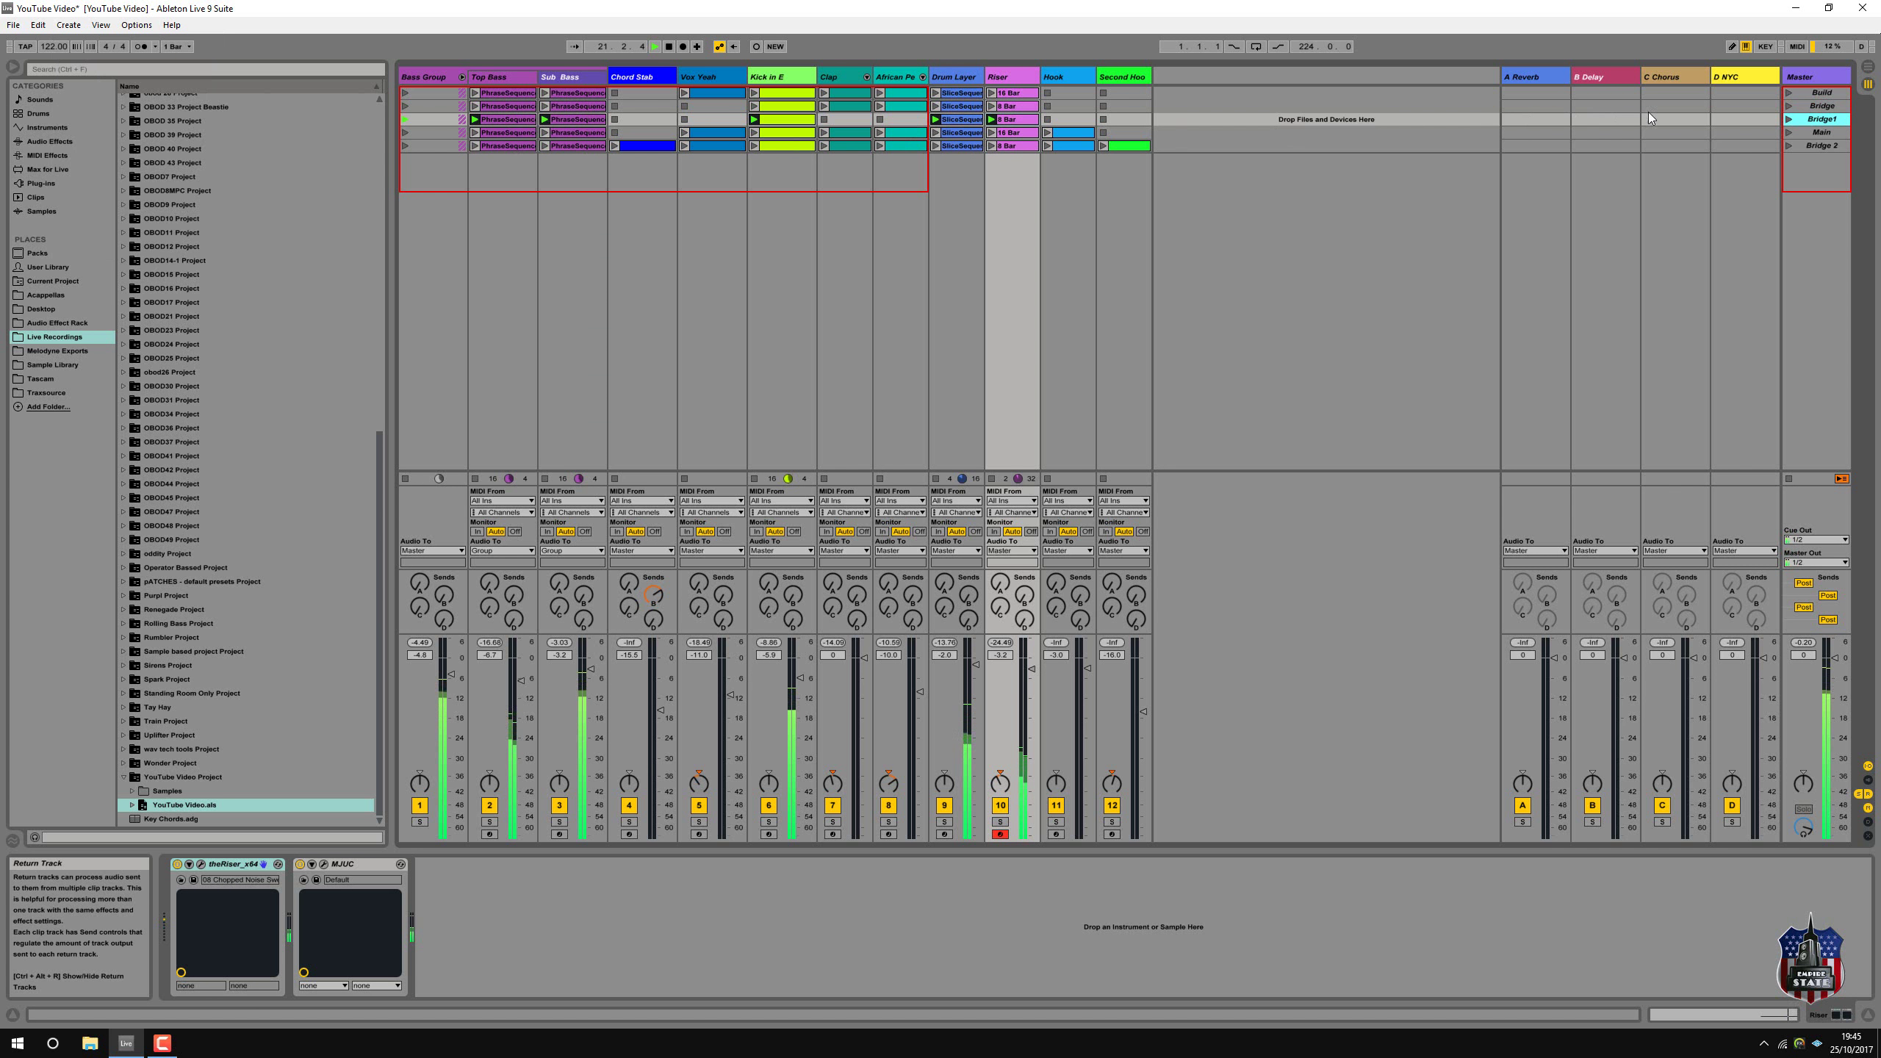
pyautogui.rightClick(1802, 116)
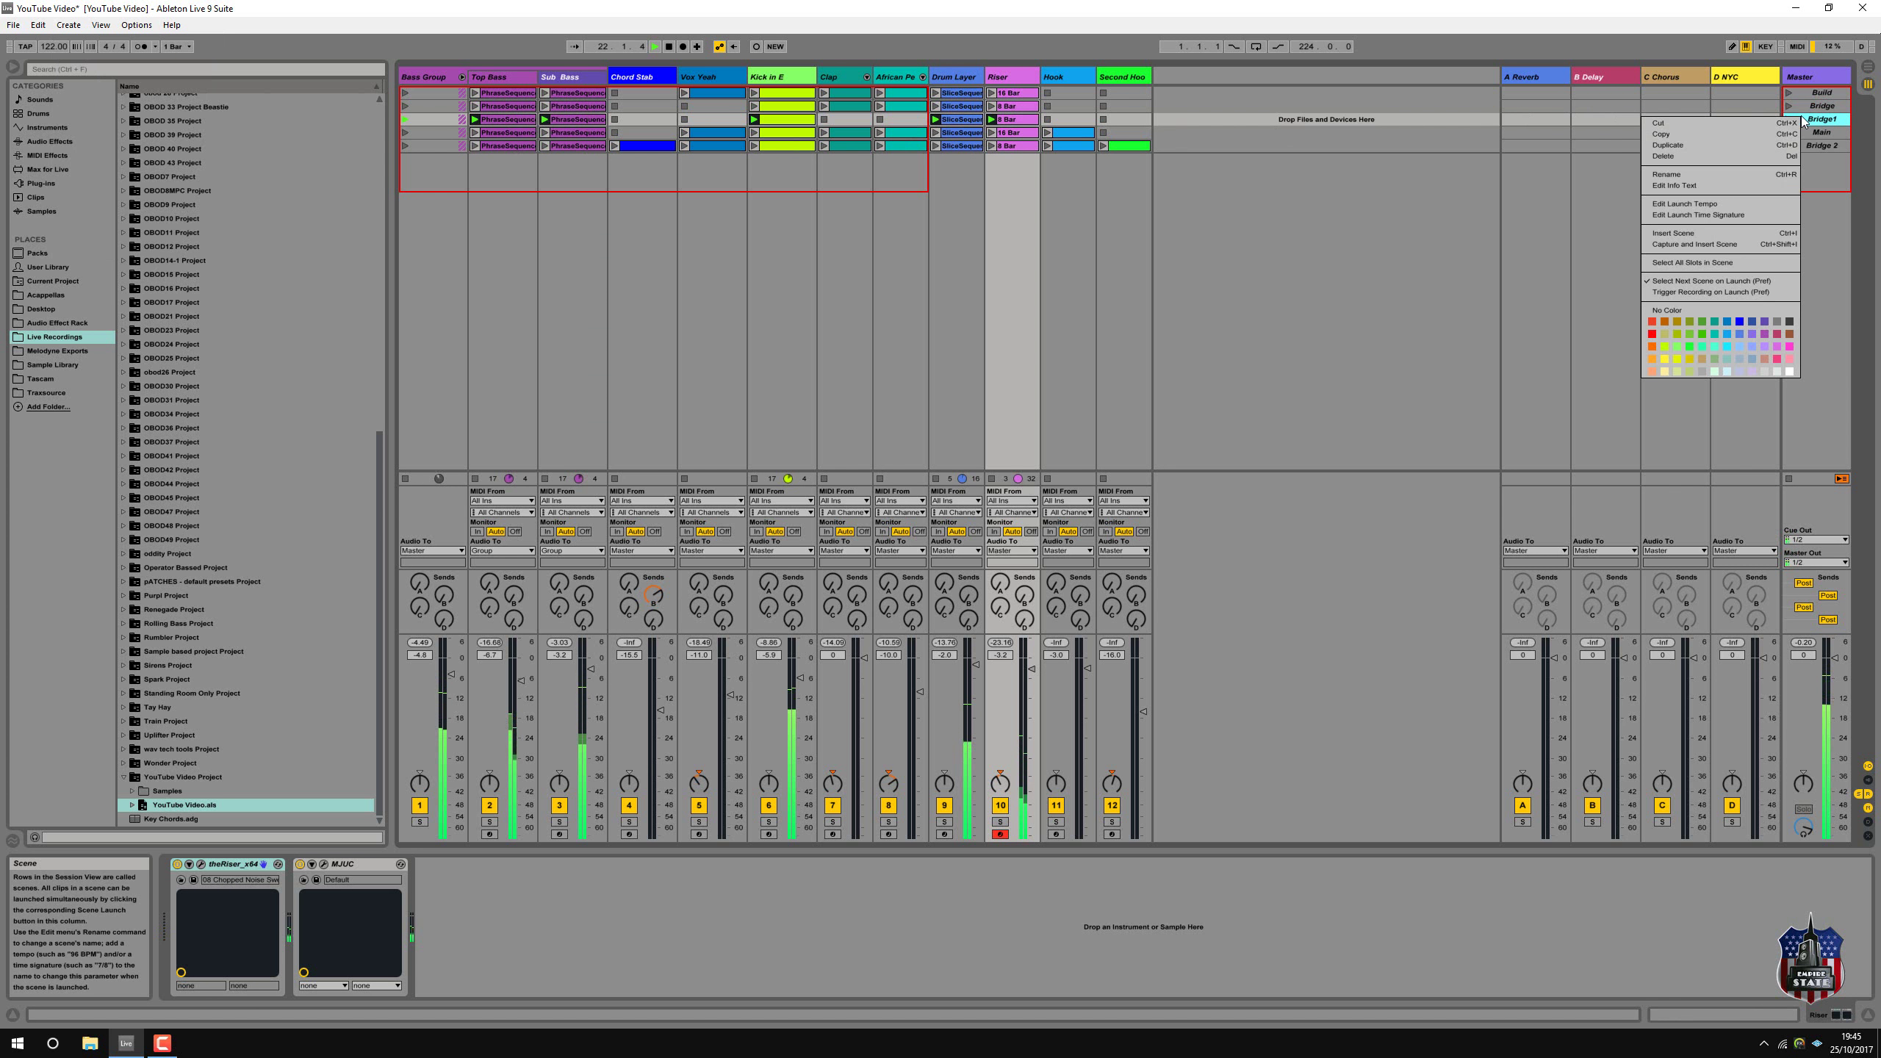
pyautogui.click(1774, 175)
pyautogui.write('Drop')
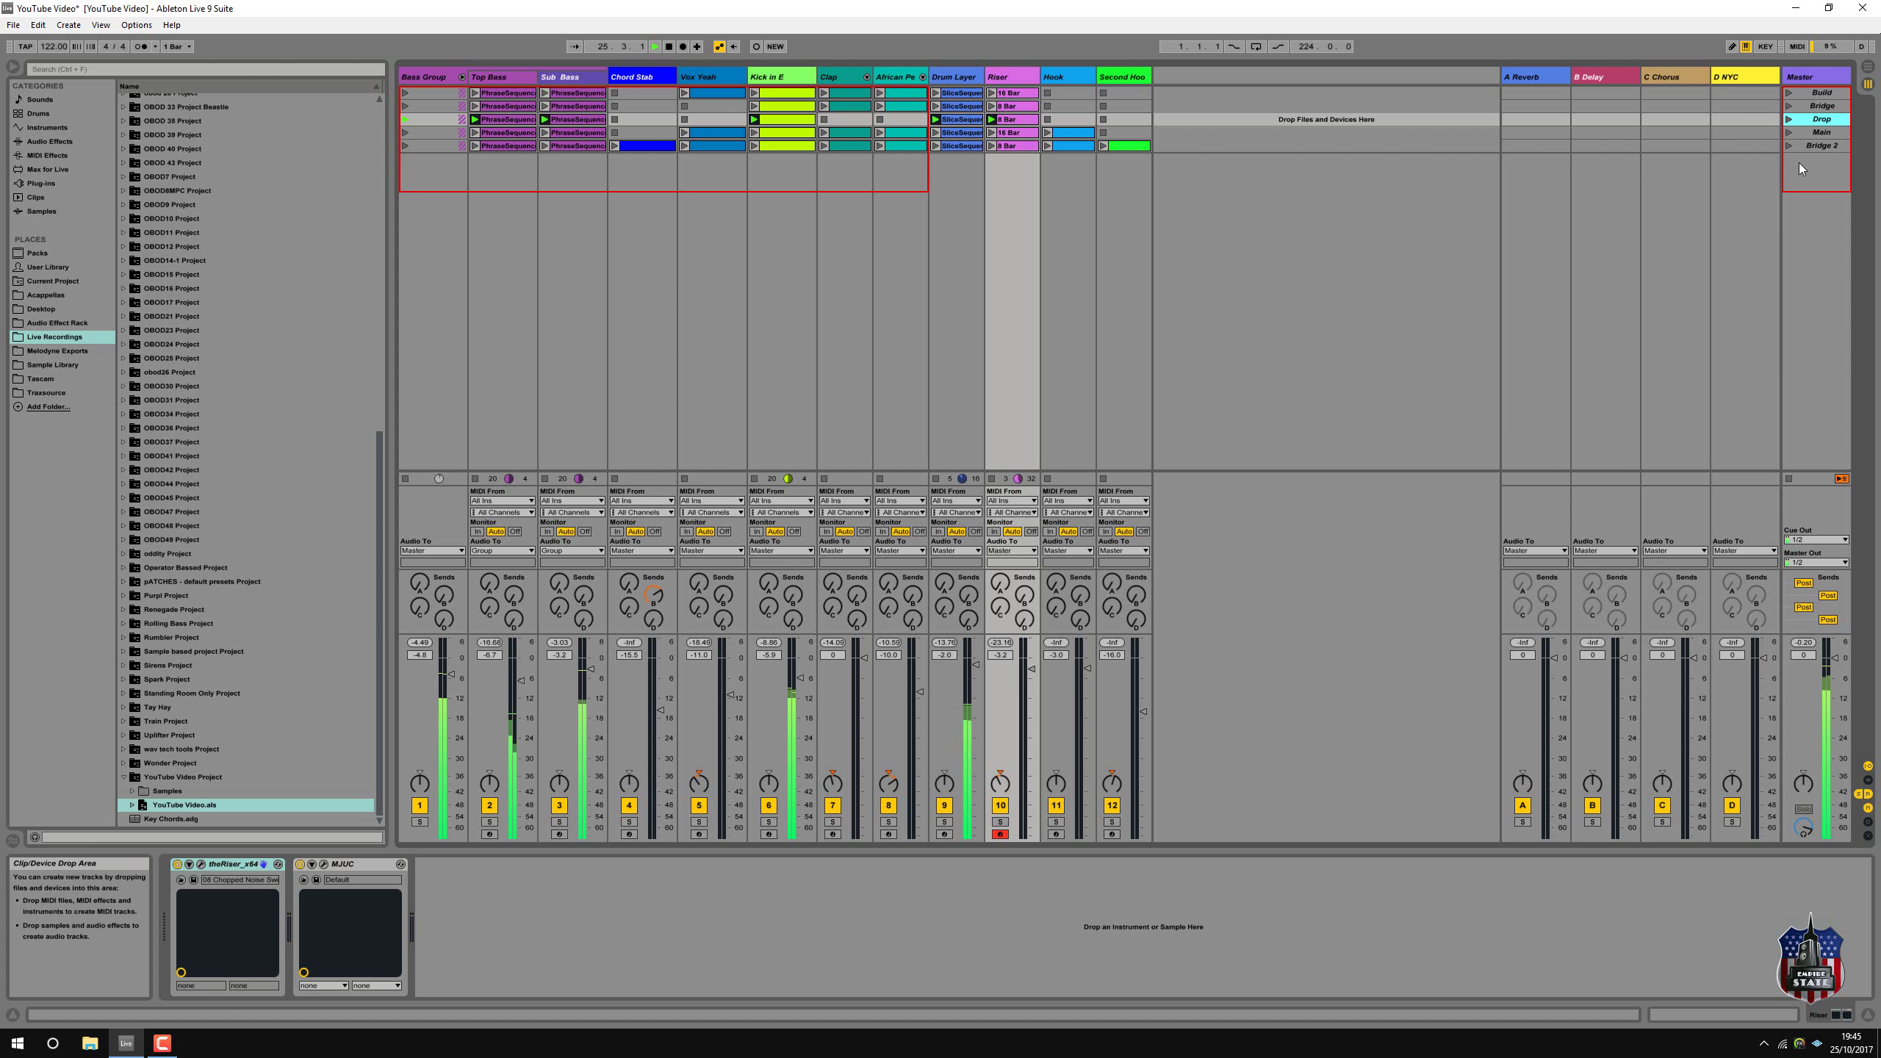
pyautogui.click(1789, 120)
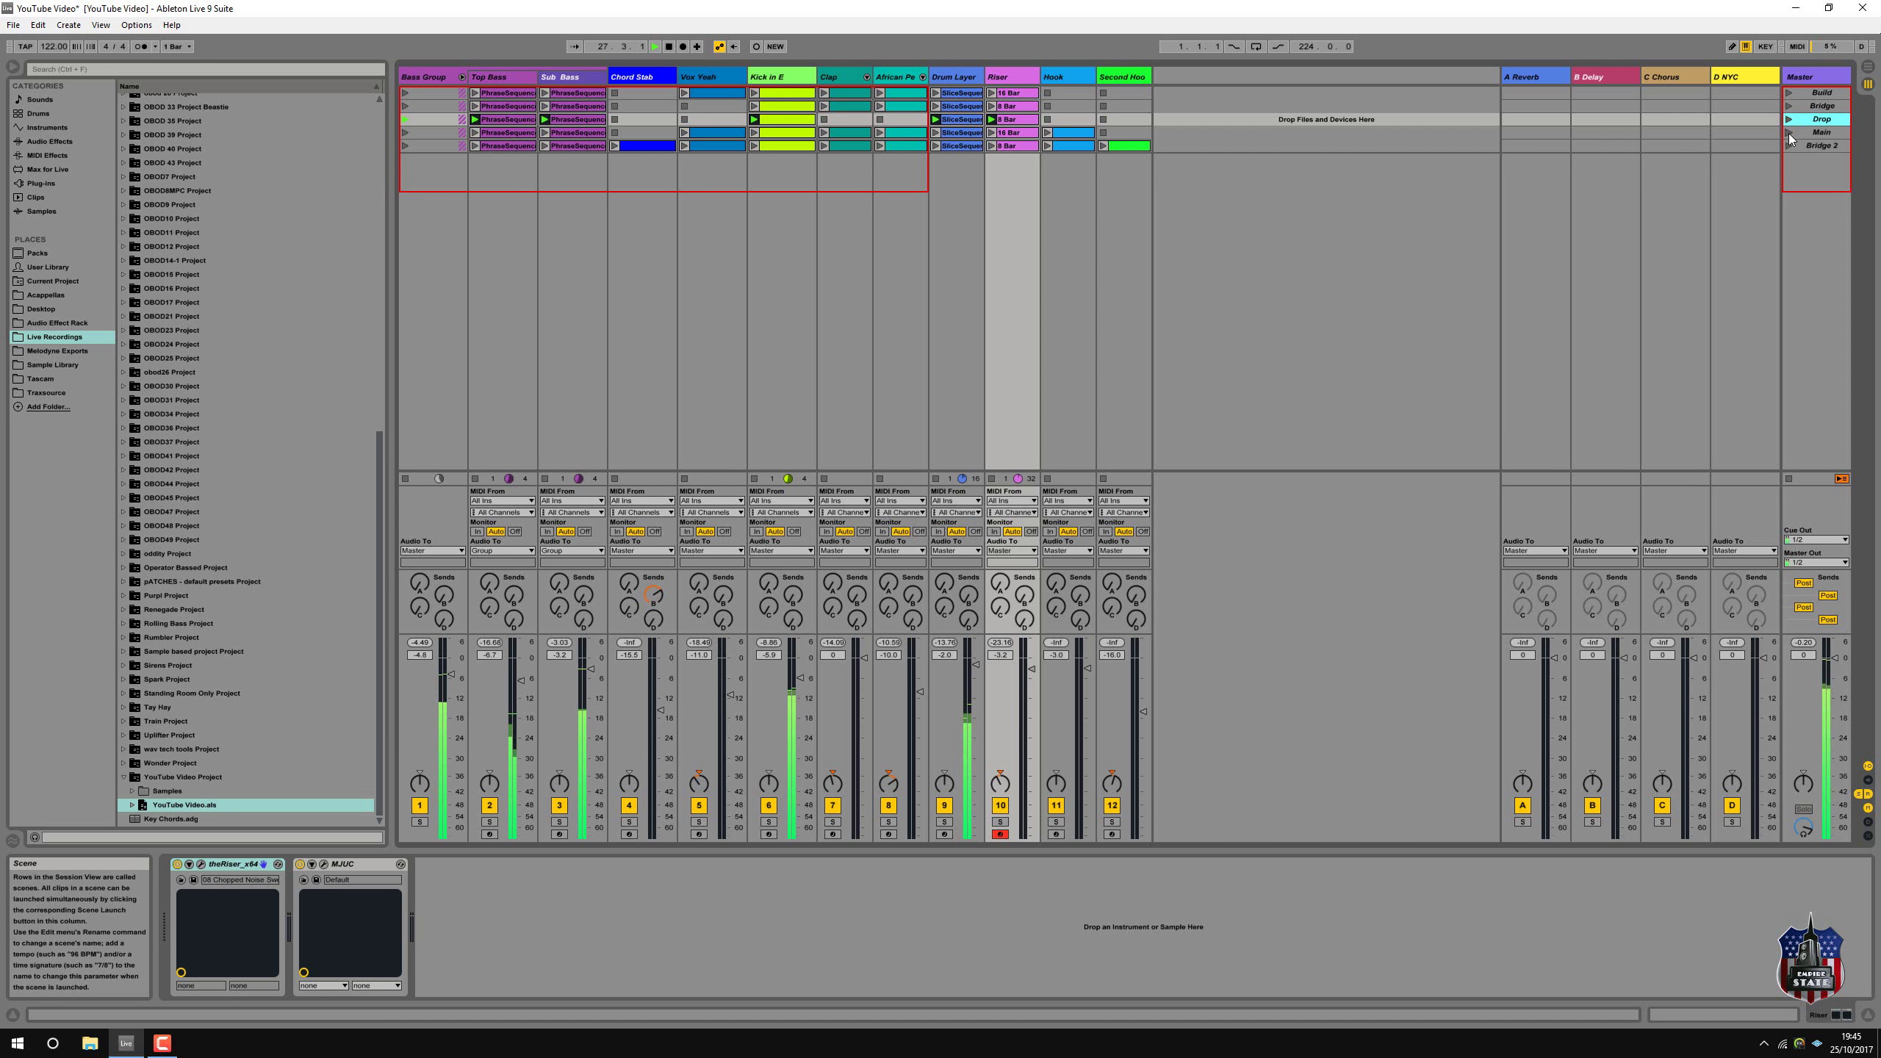
pyautogui.click(1789, 134)
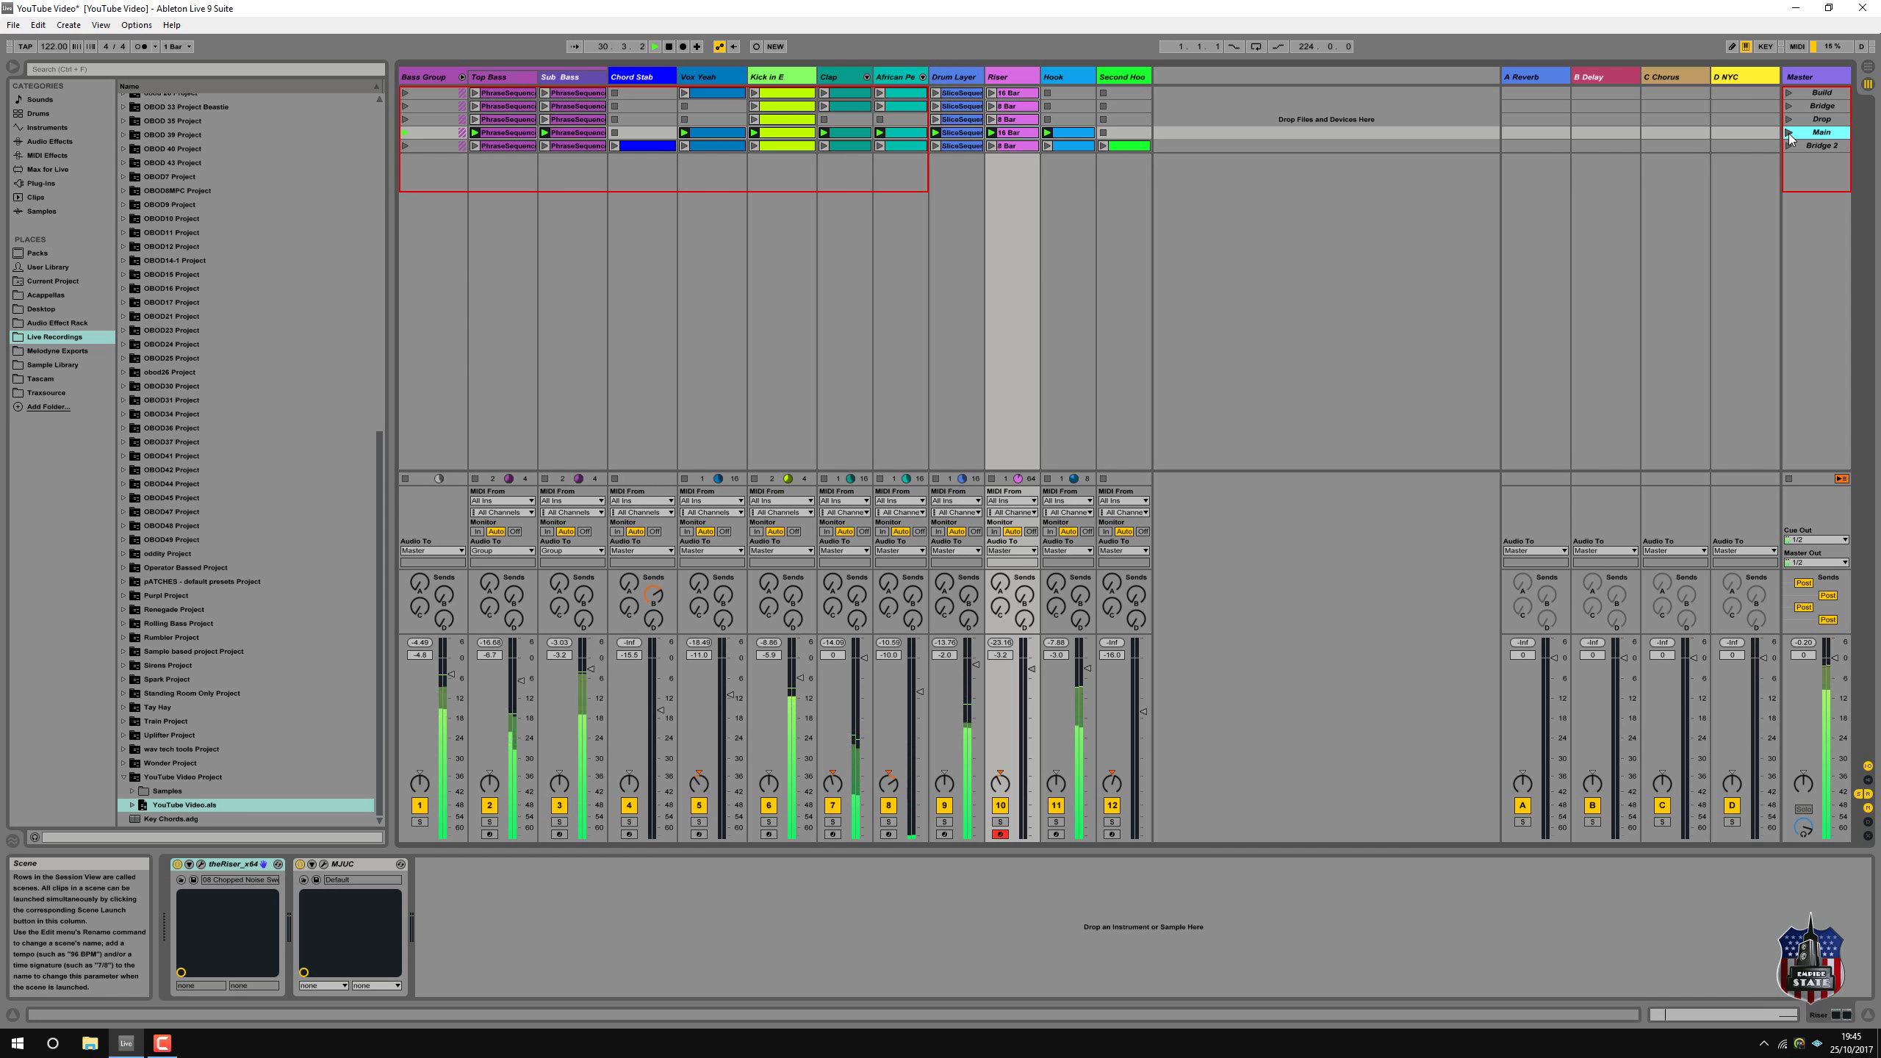
# Launch Drop, stop the bass group, and delete the Sub Bass and Top Bass clips from Drop.
pyautogui.click(1788, 120)
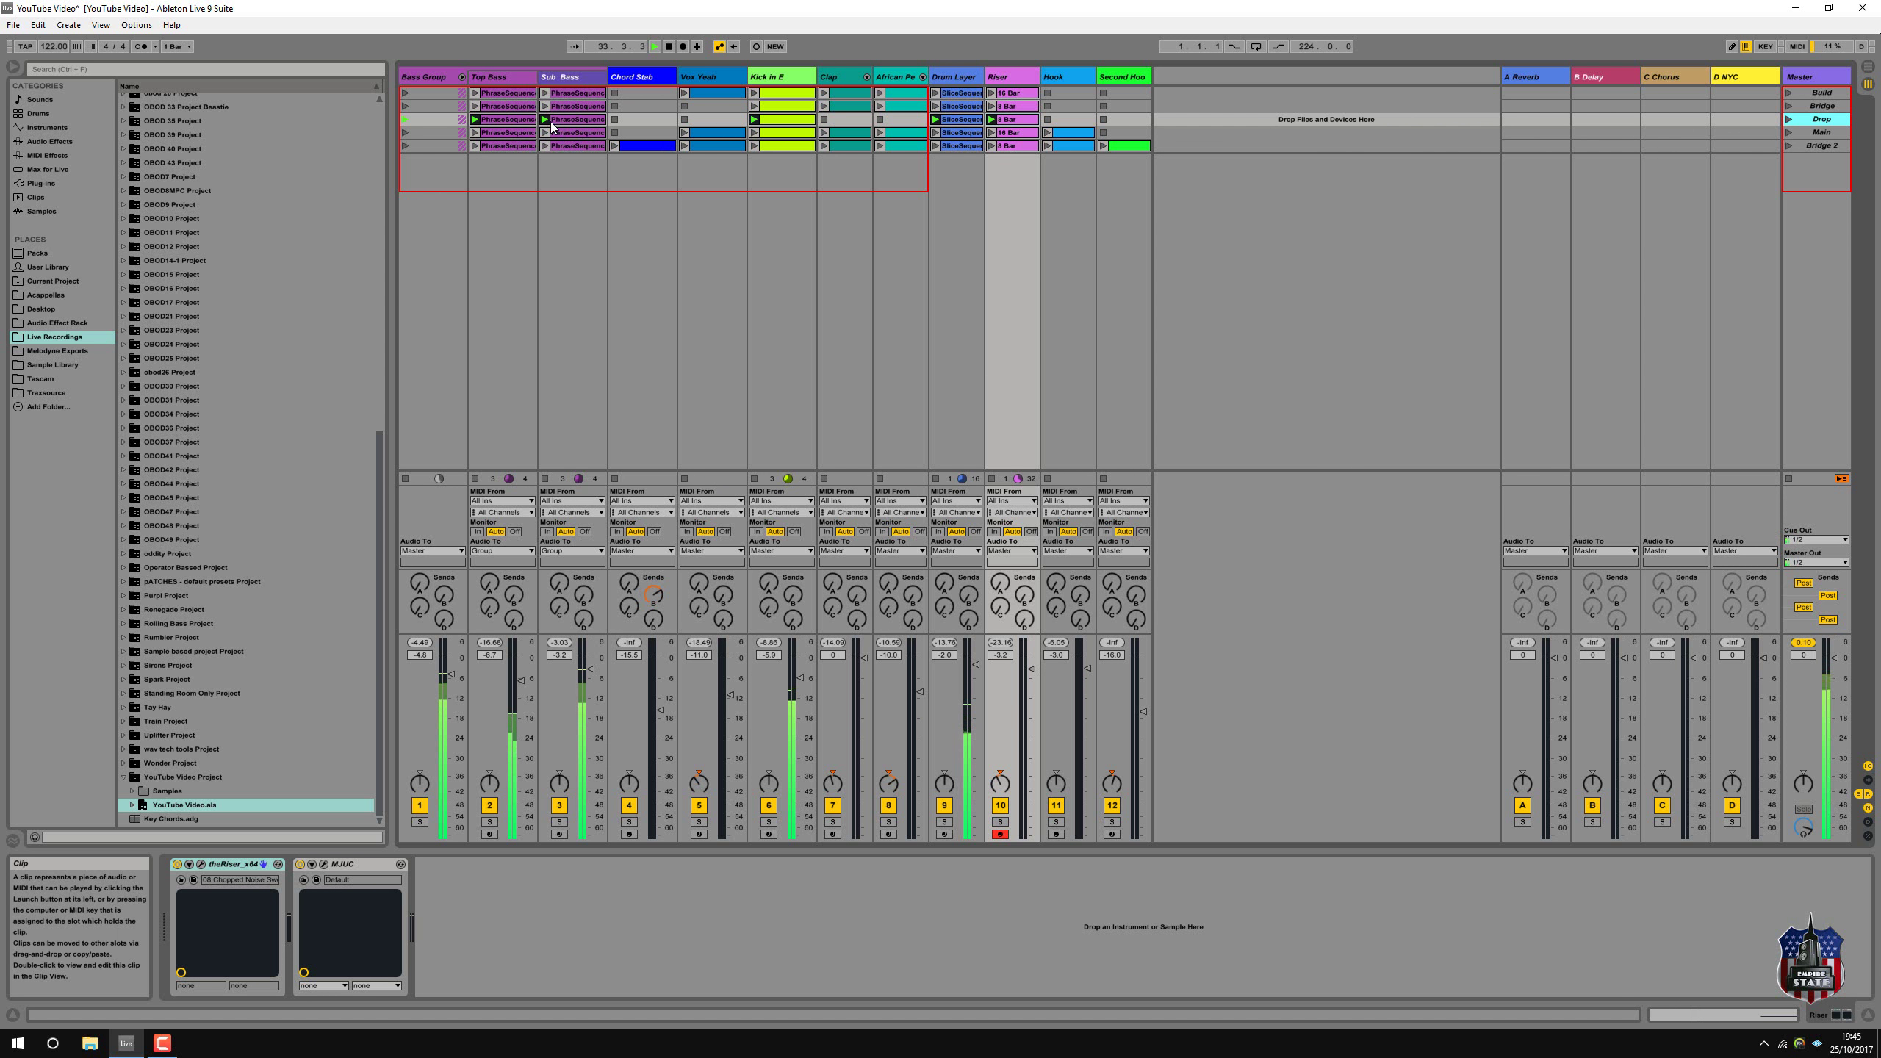
pyautogui.click(476, 479)
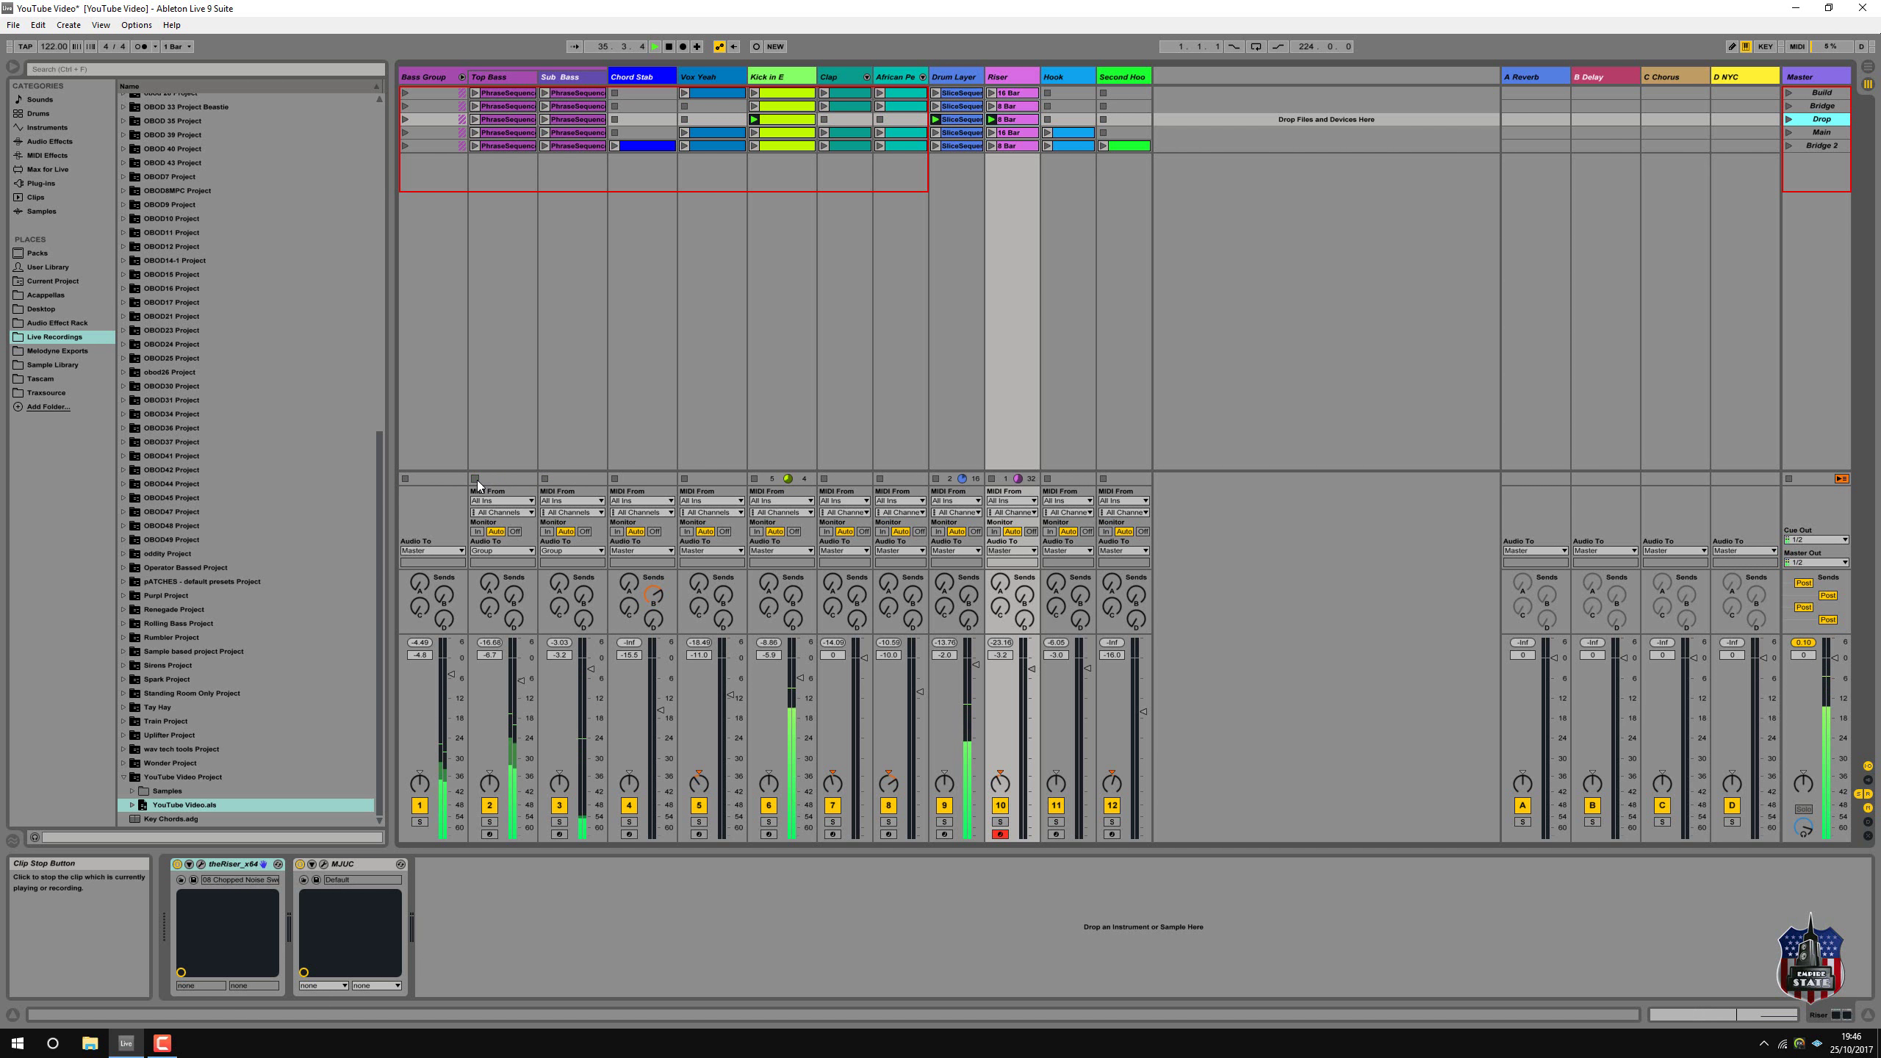
pyautogui.click(577, 121)
pyautogui.press('Delete')
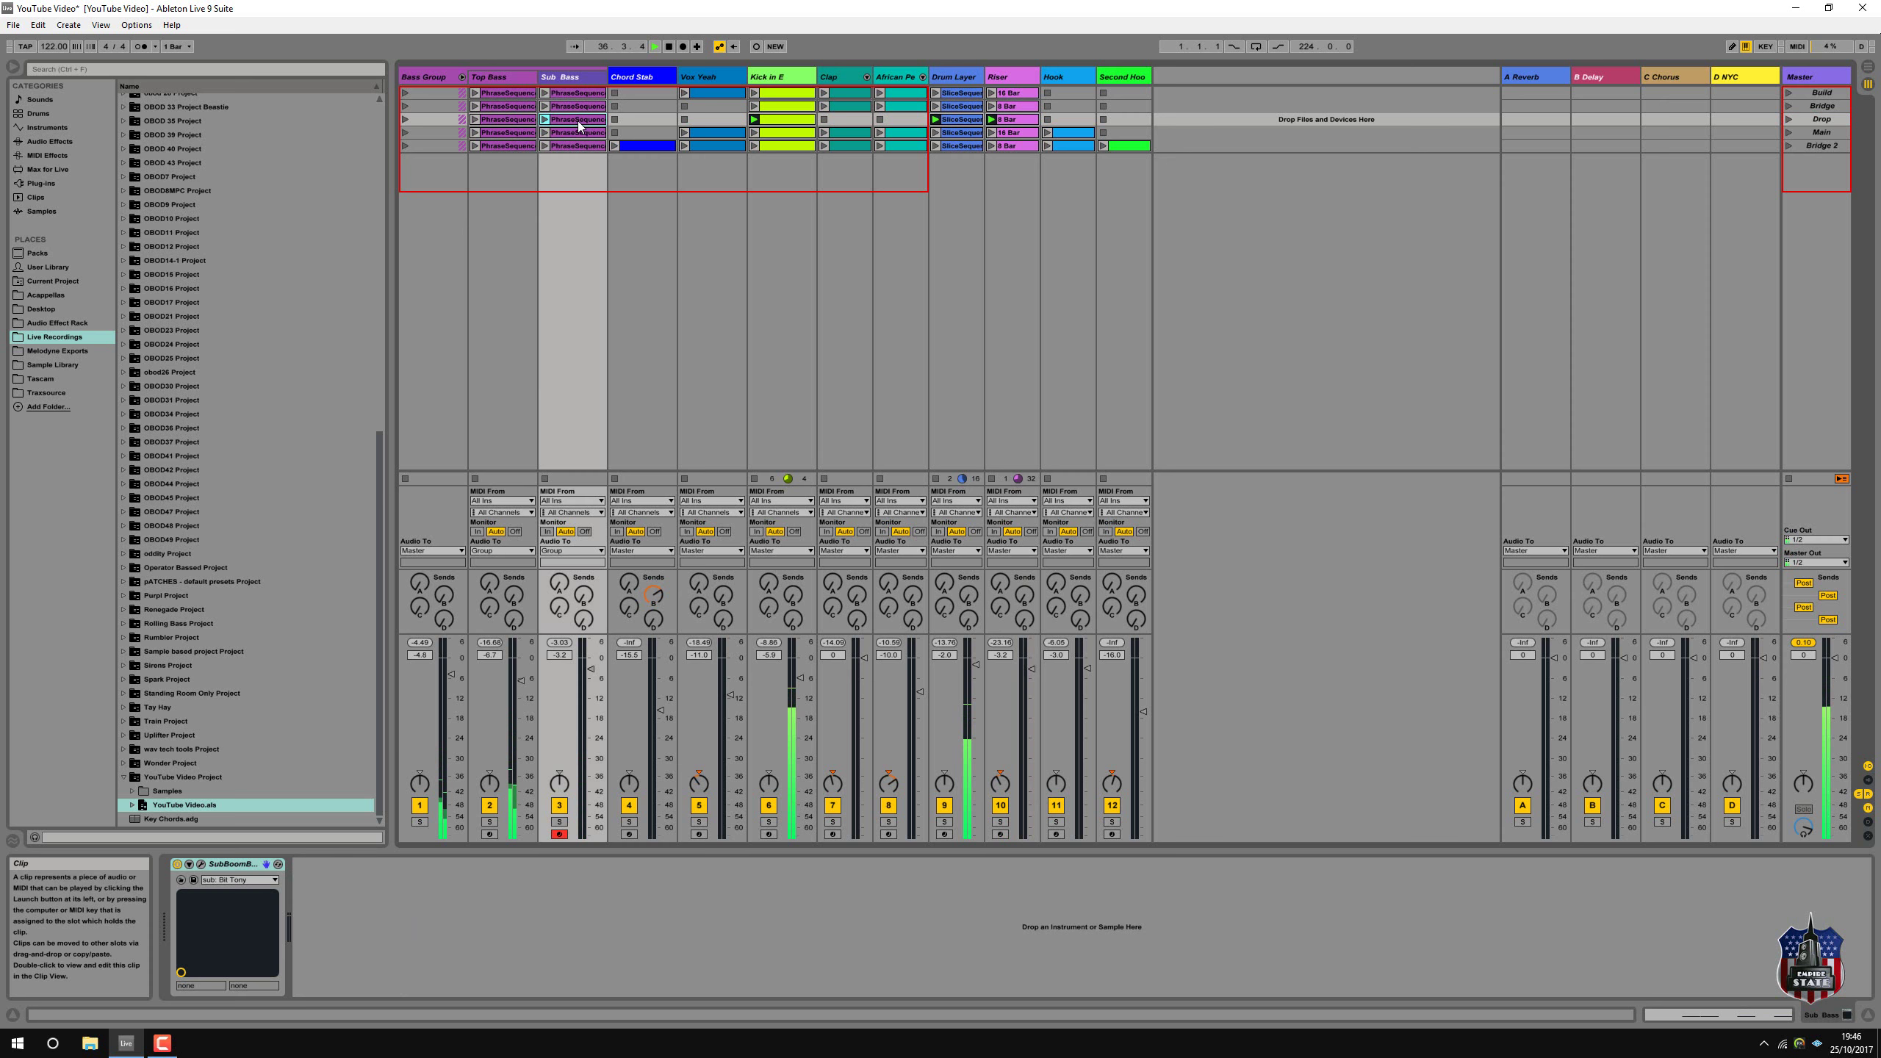
pyautogui.click(512, 119)
pyautogui.press('Delete')
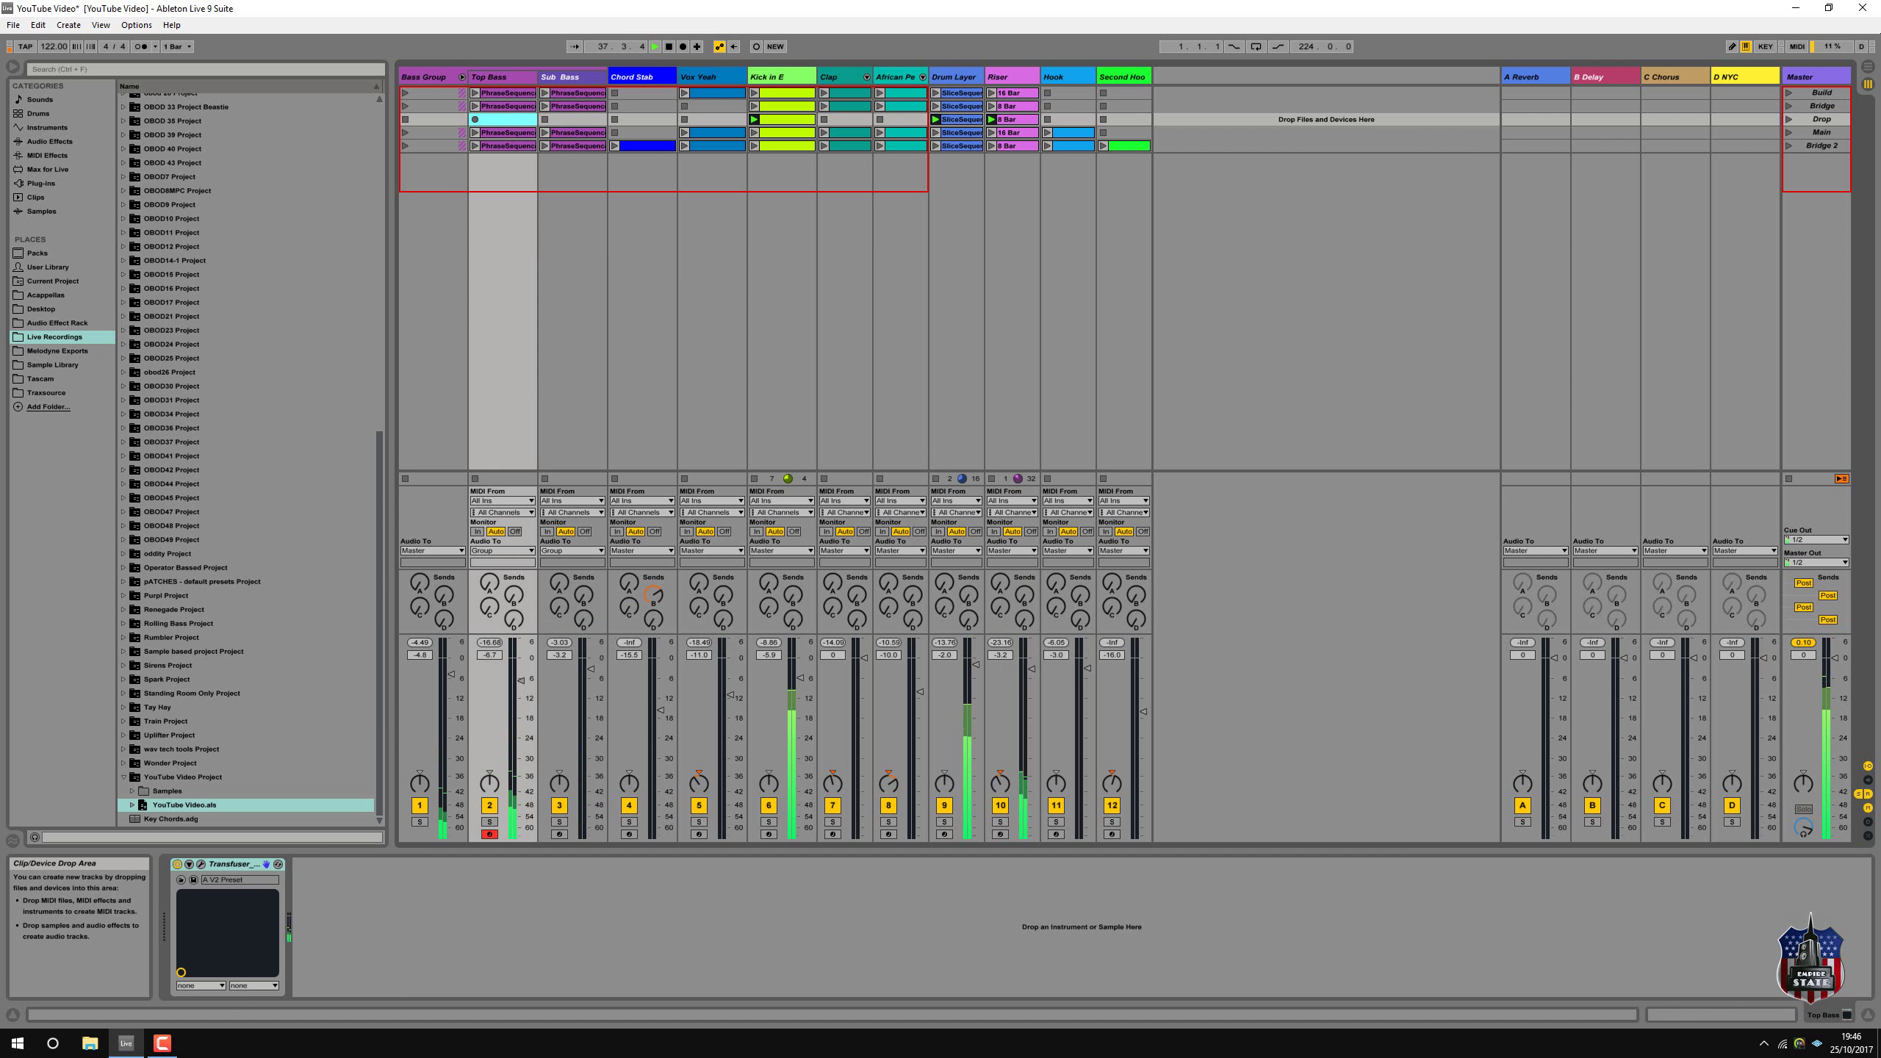
# Play Main, then Bridge 2 with the Hook clip stopped.
pyautogui.click(1790, 133)
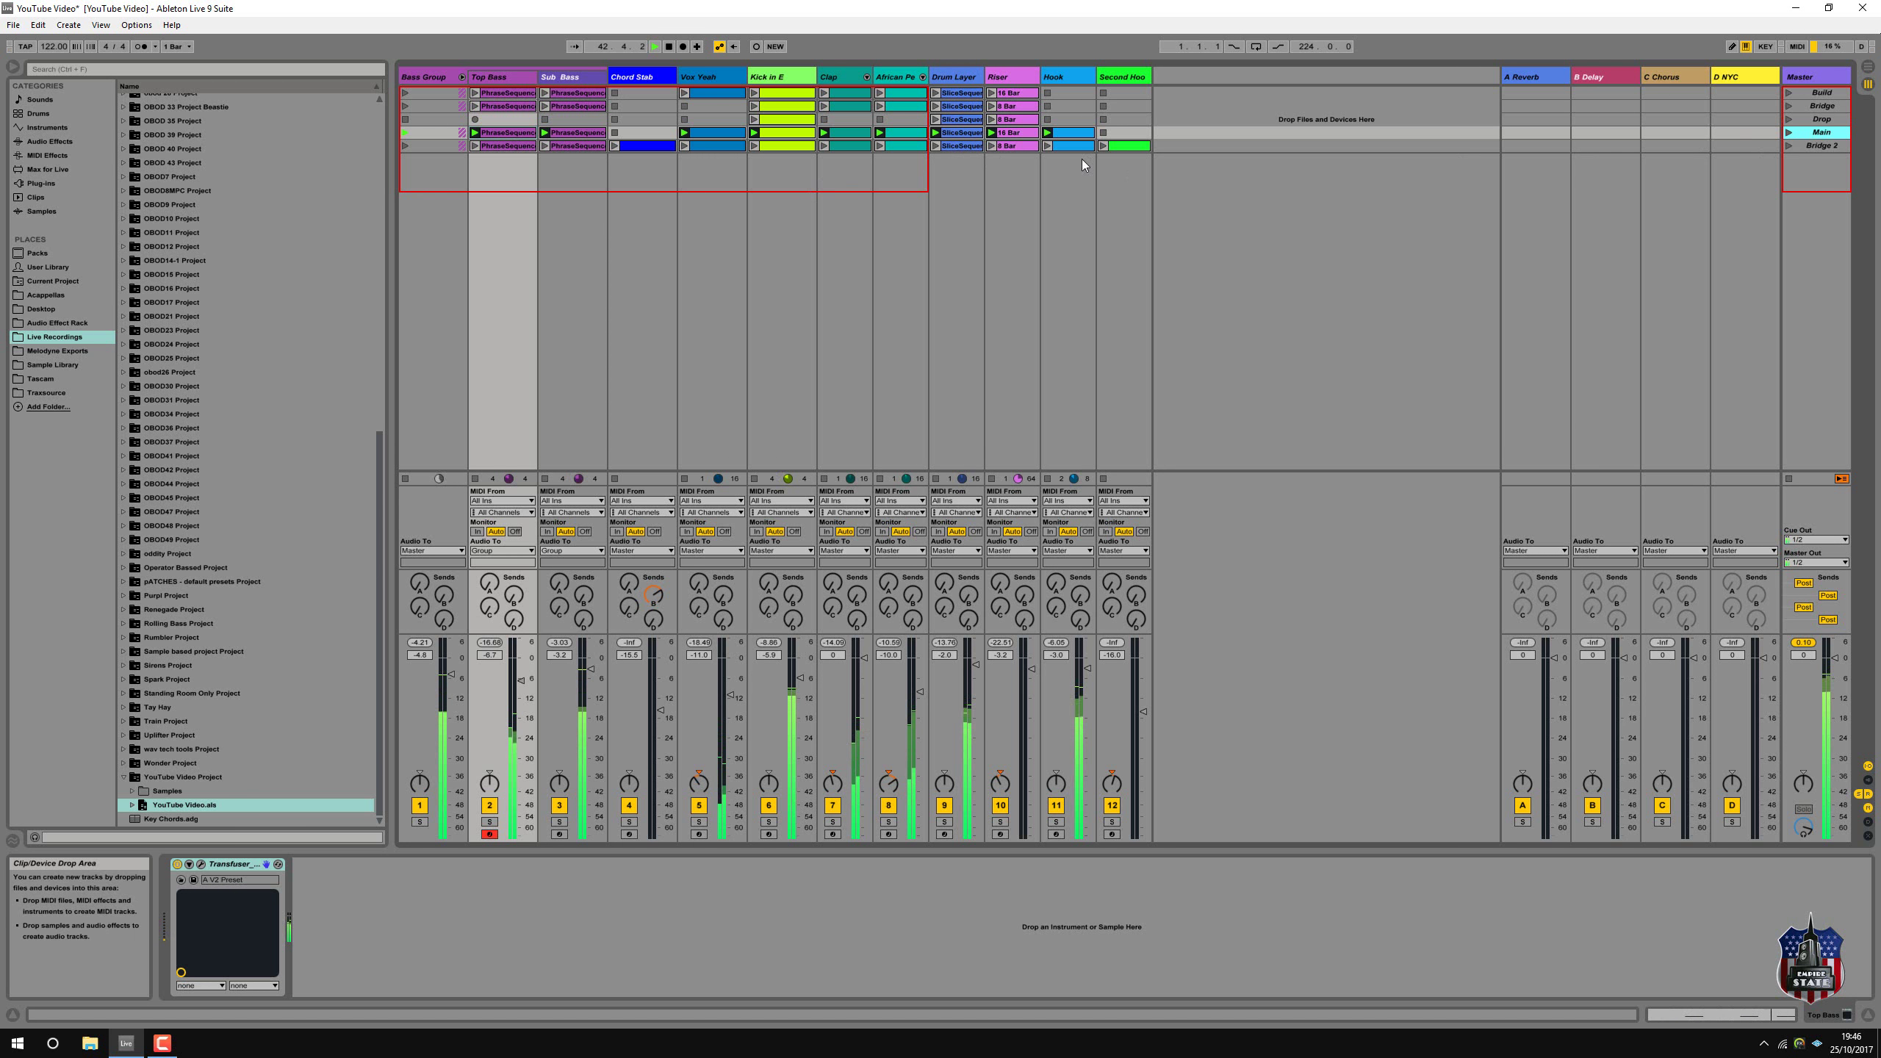
pyautogui.click(1787, 146)
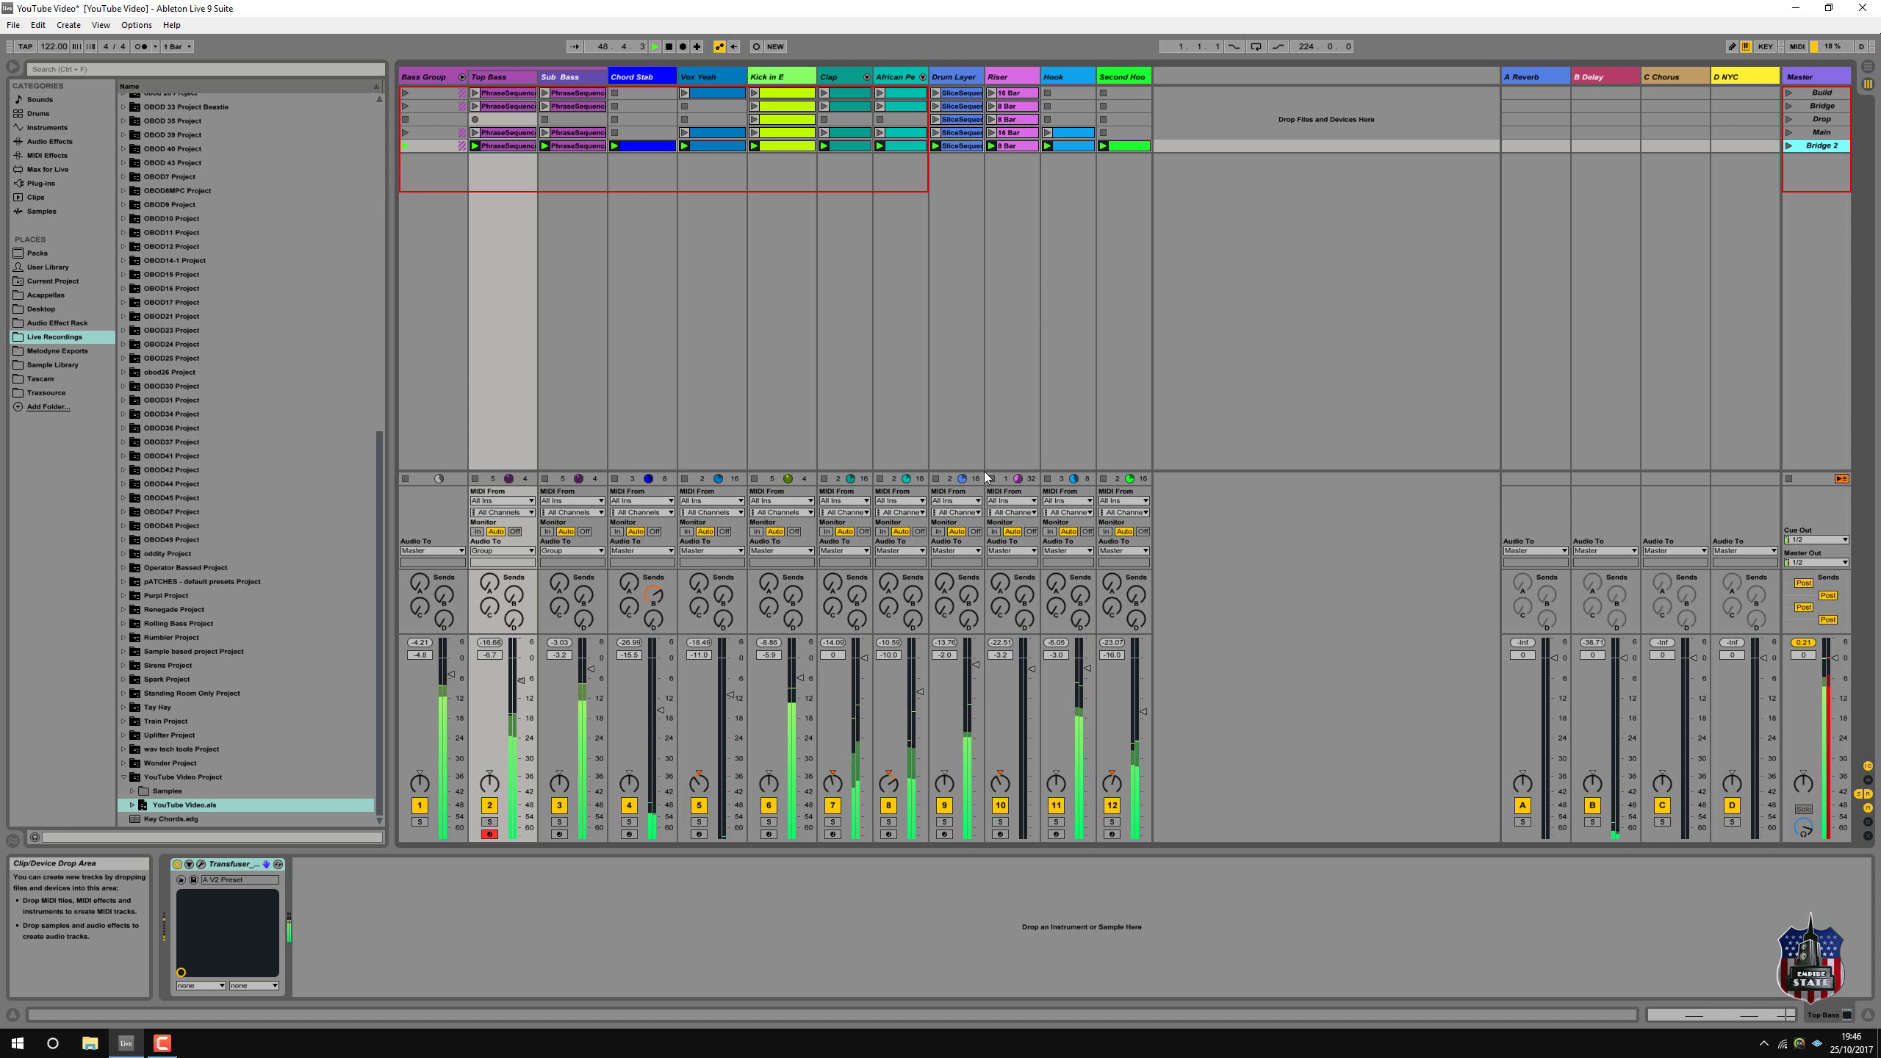
pyautogui.click(1047, 479)
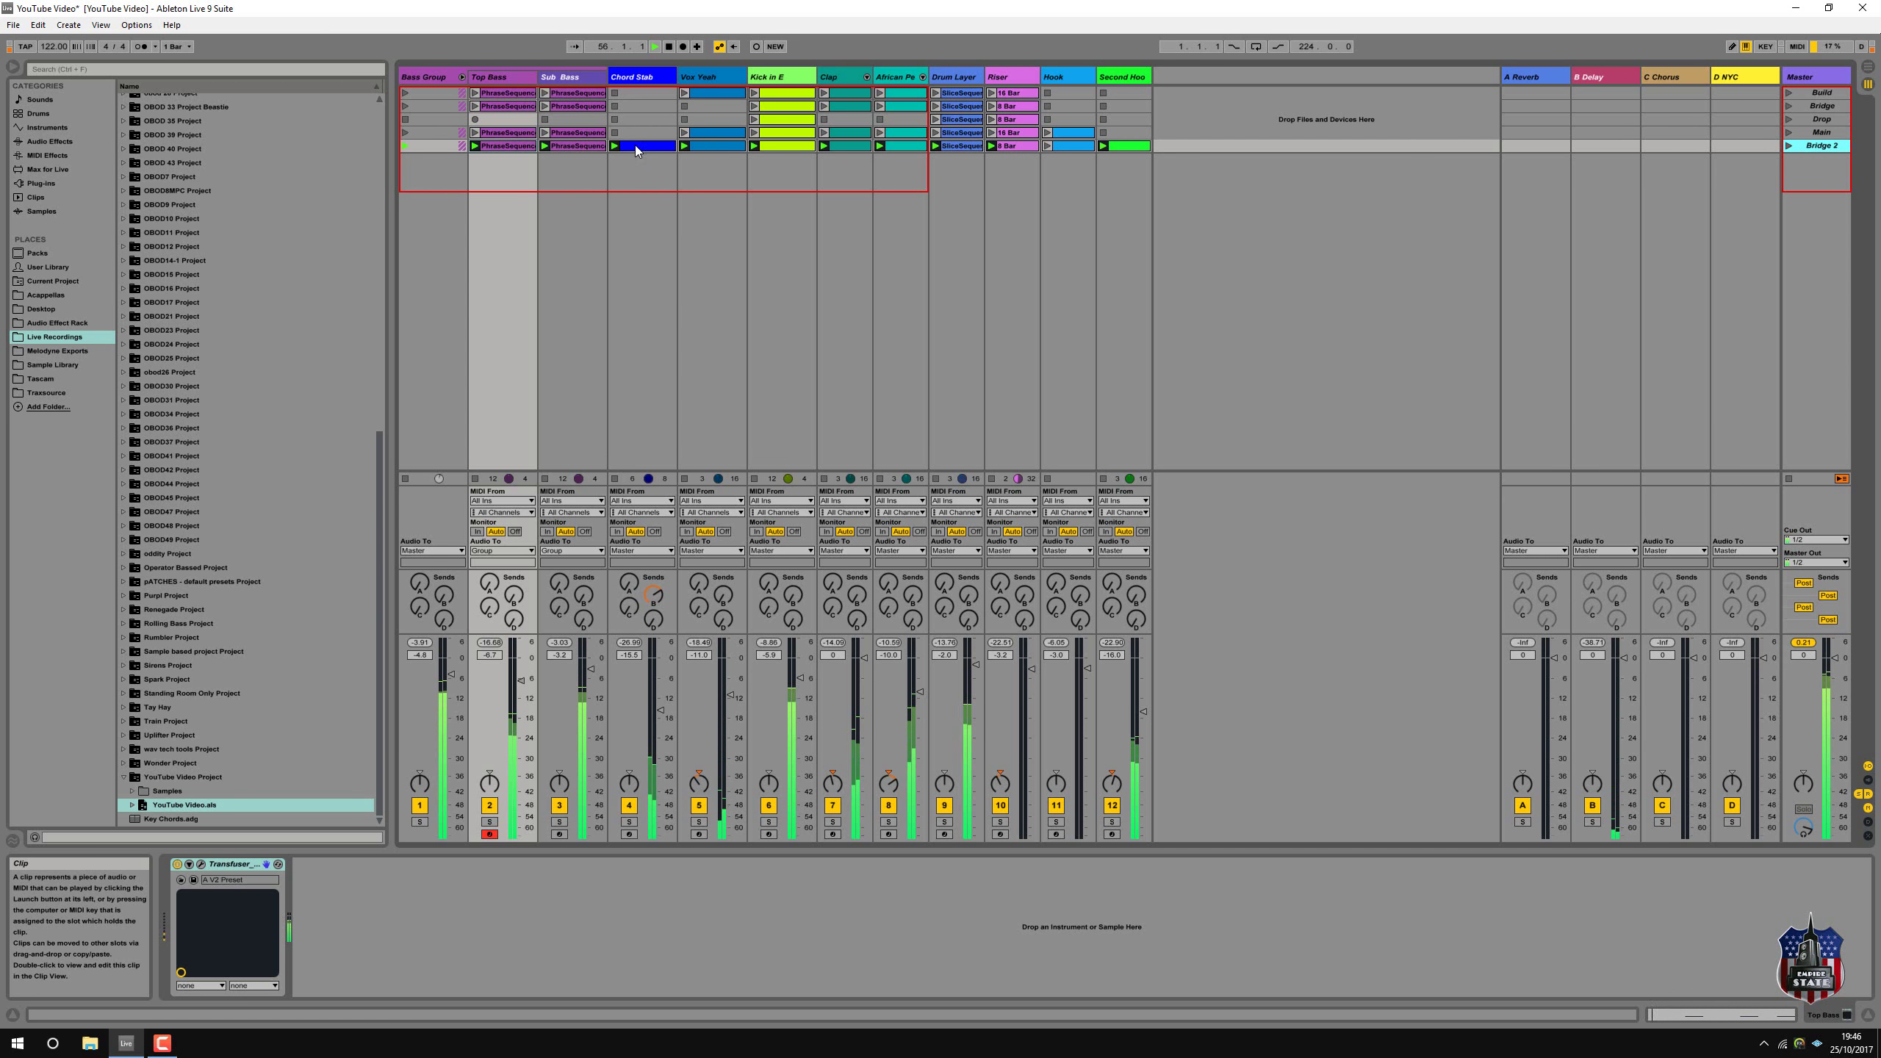
# Capture the playing clips as Bridge 3, stop Vox Yeah, Clap and percussion, and relaunch Kick in E.
pyautogui.click(67, 25)
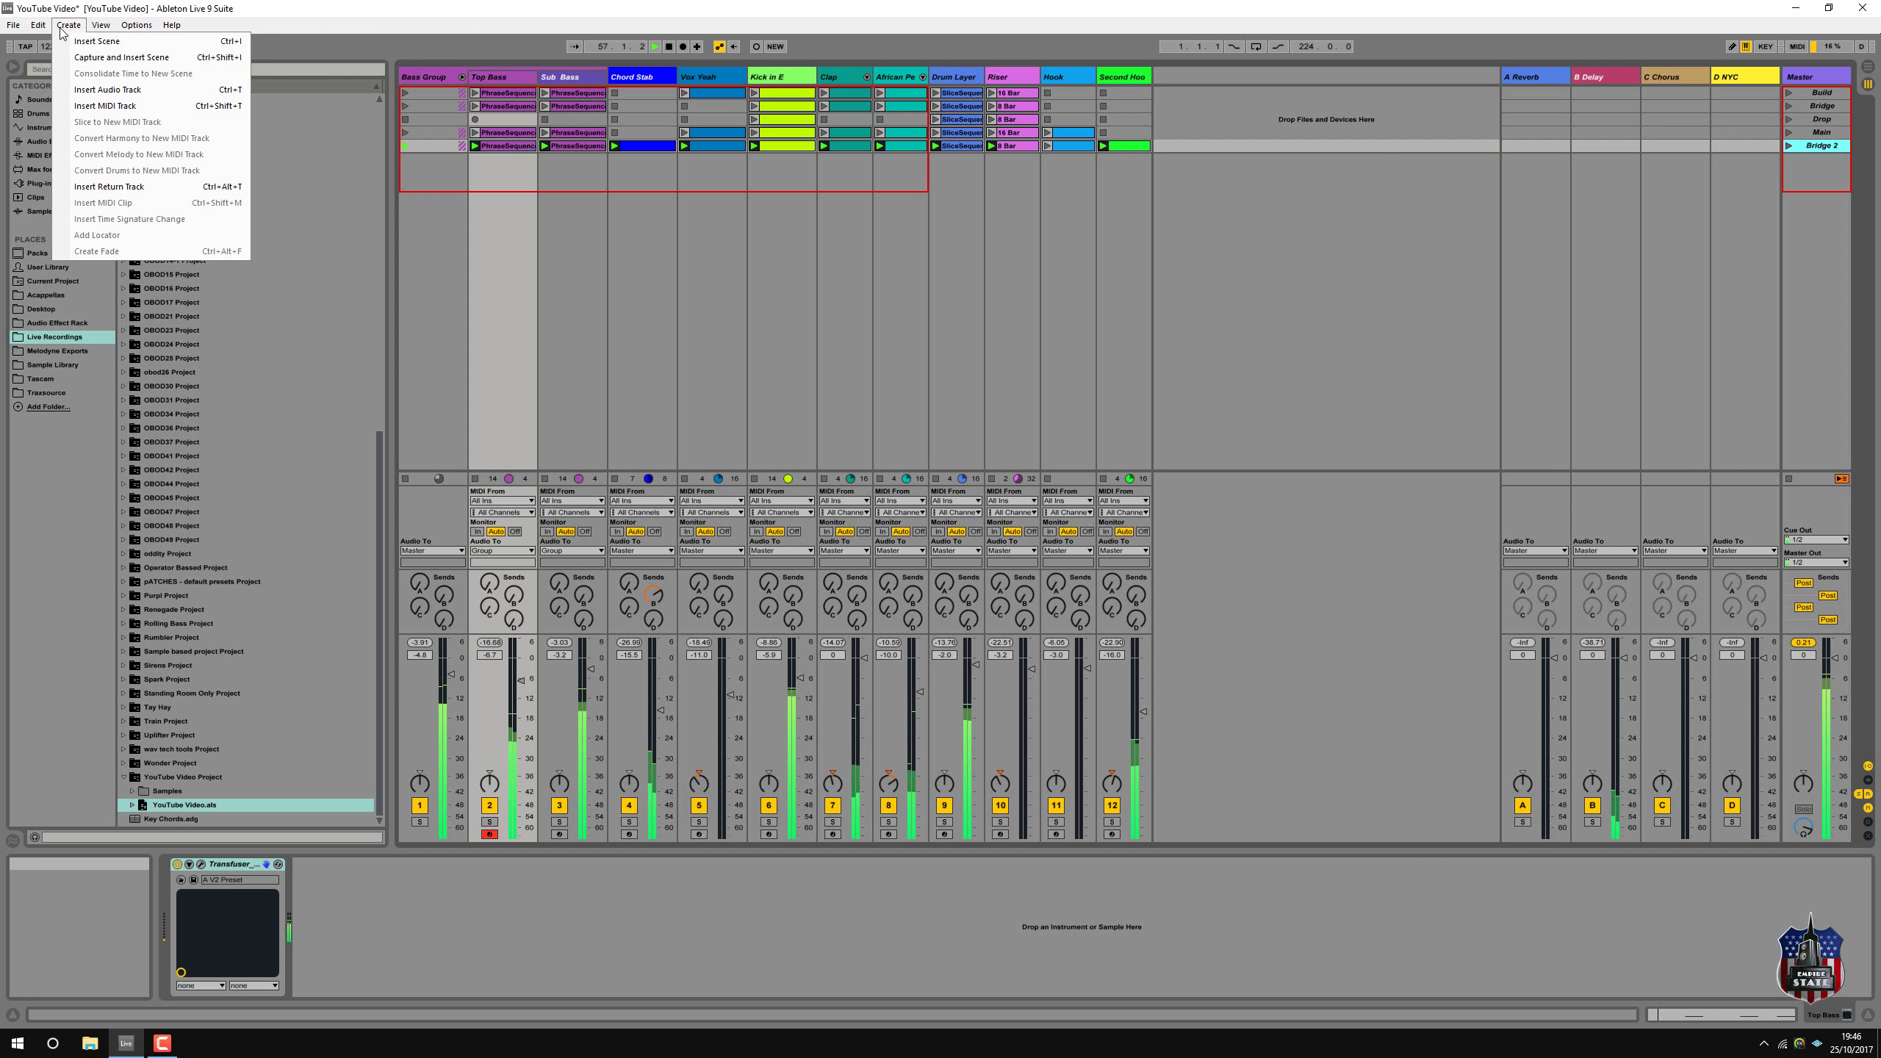
pyautogui.click(87, 58)
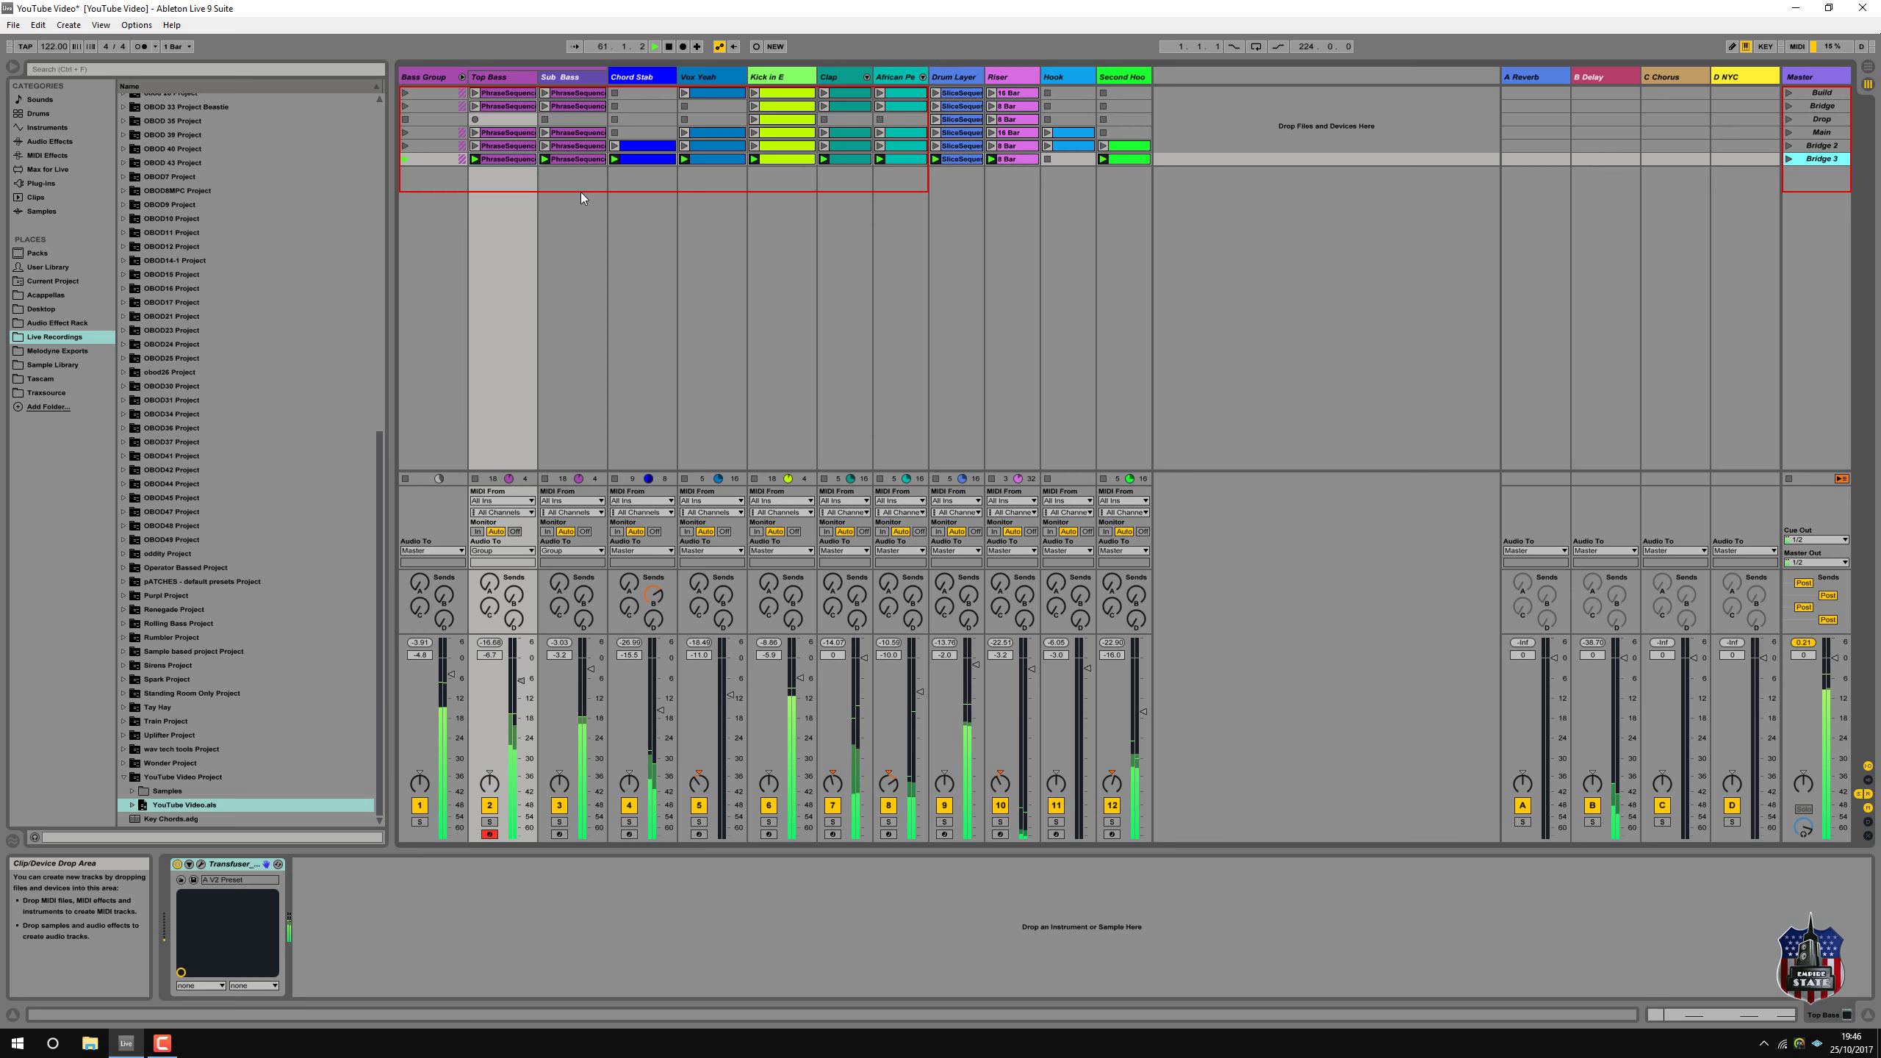
pyautogui.click(711, 159)
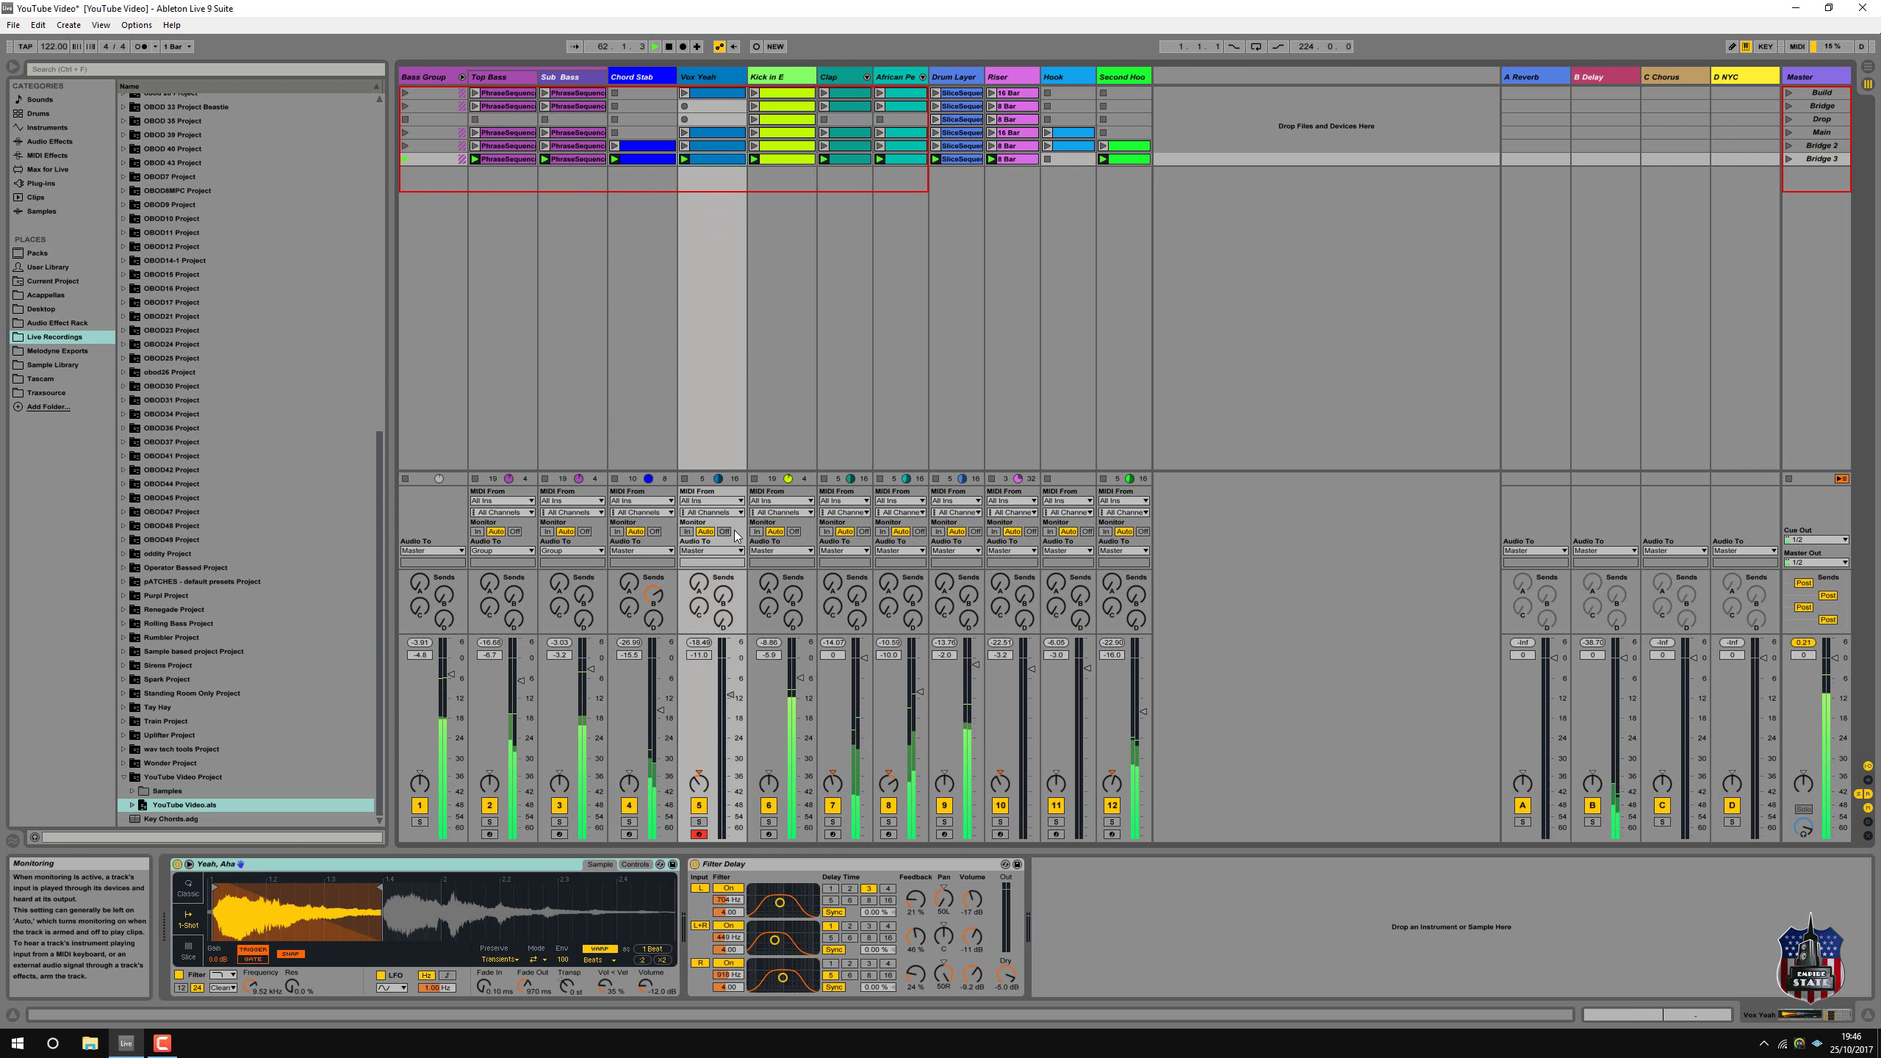
pyautogui.click(684, 479)
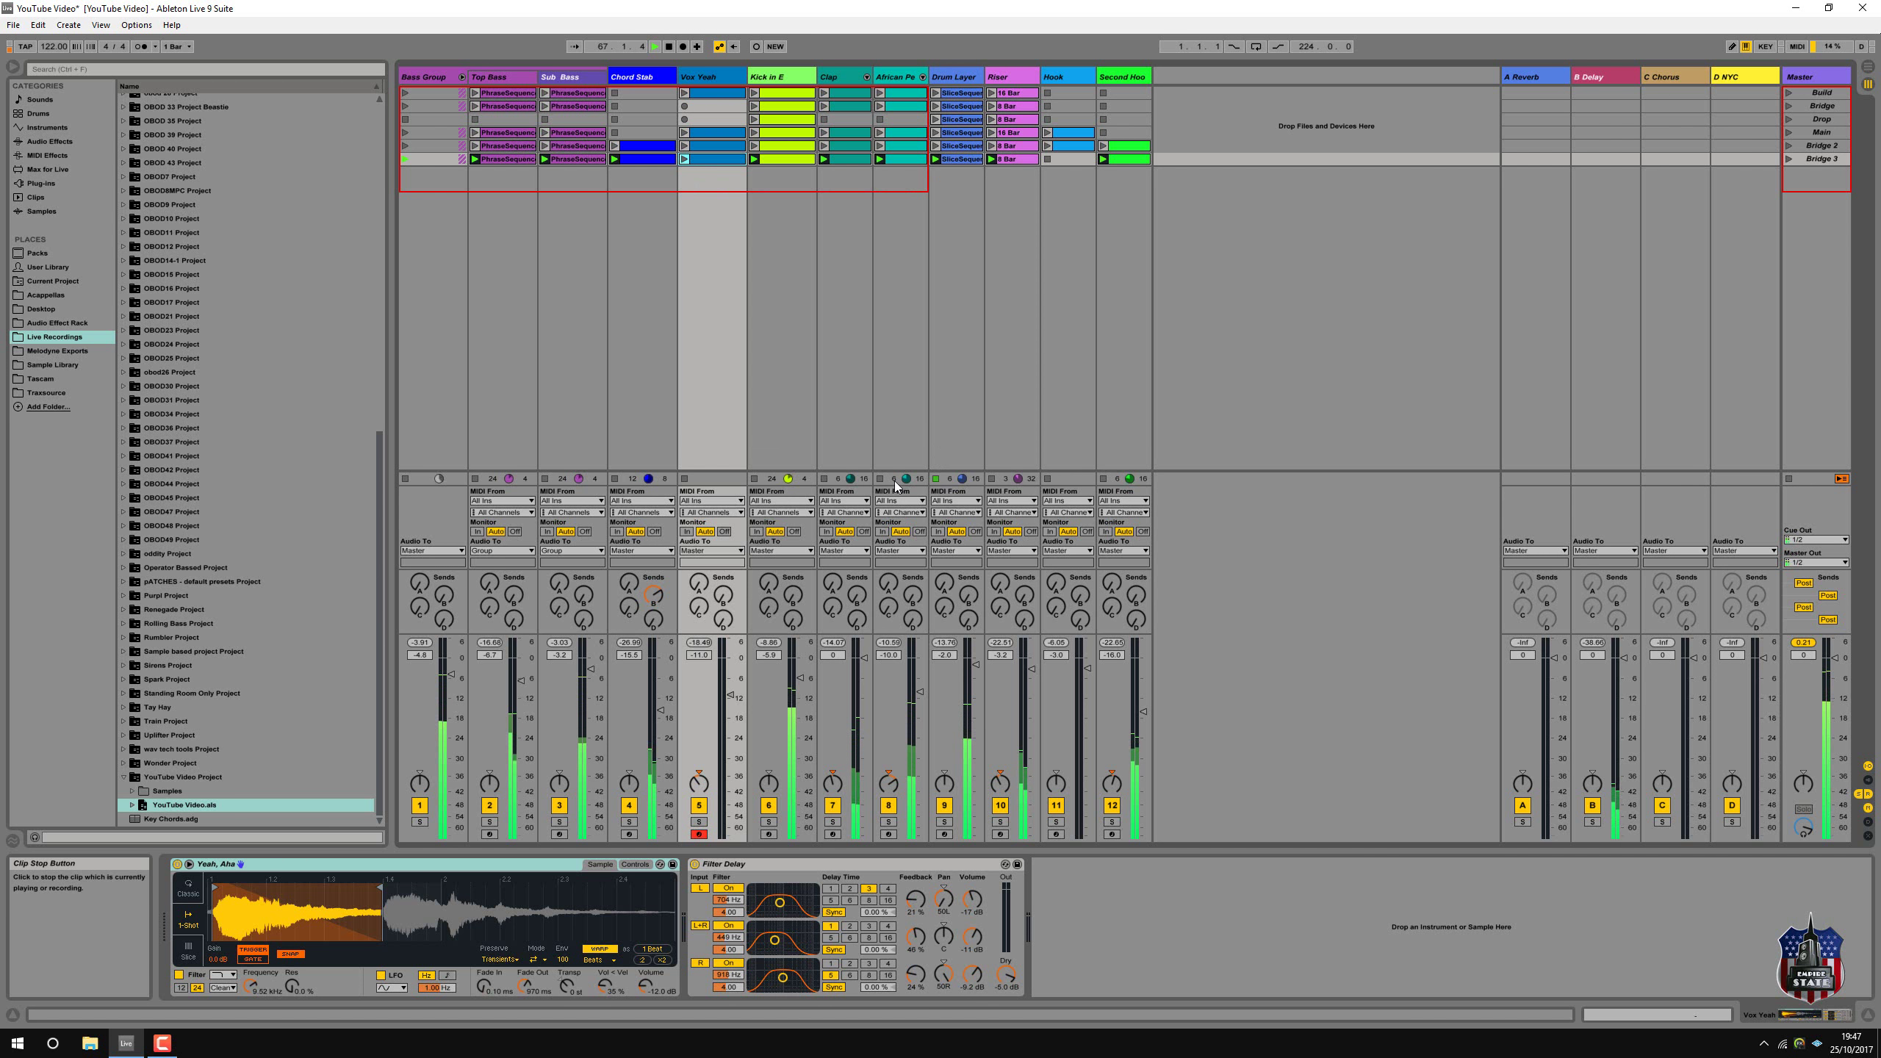
pyautogui.click(824, 480)
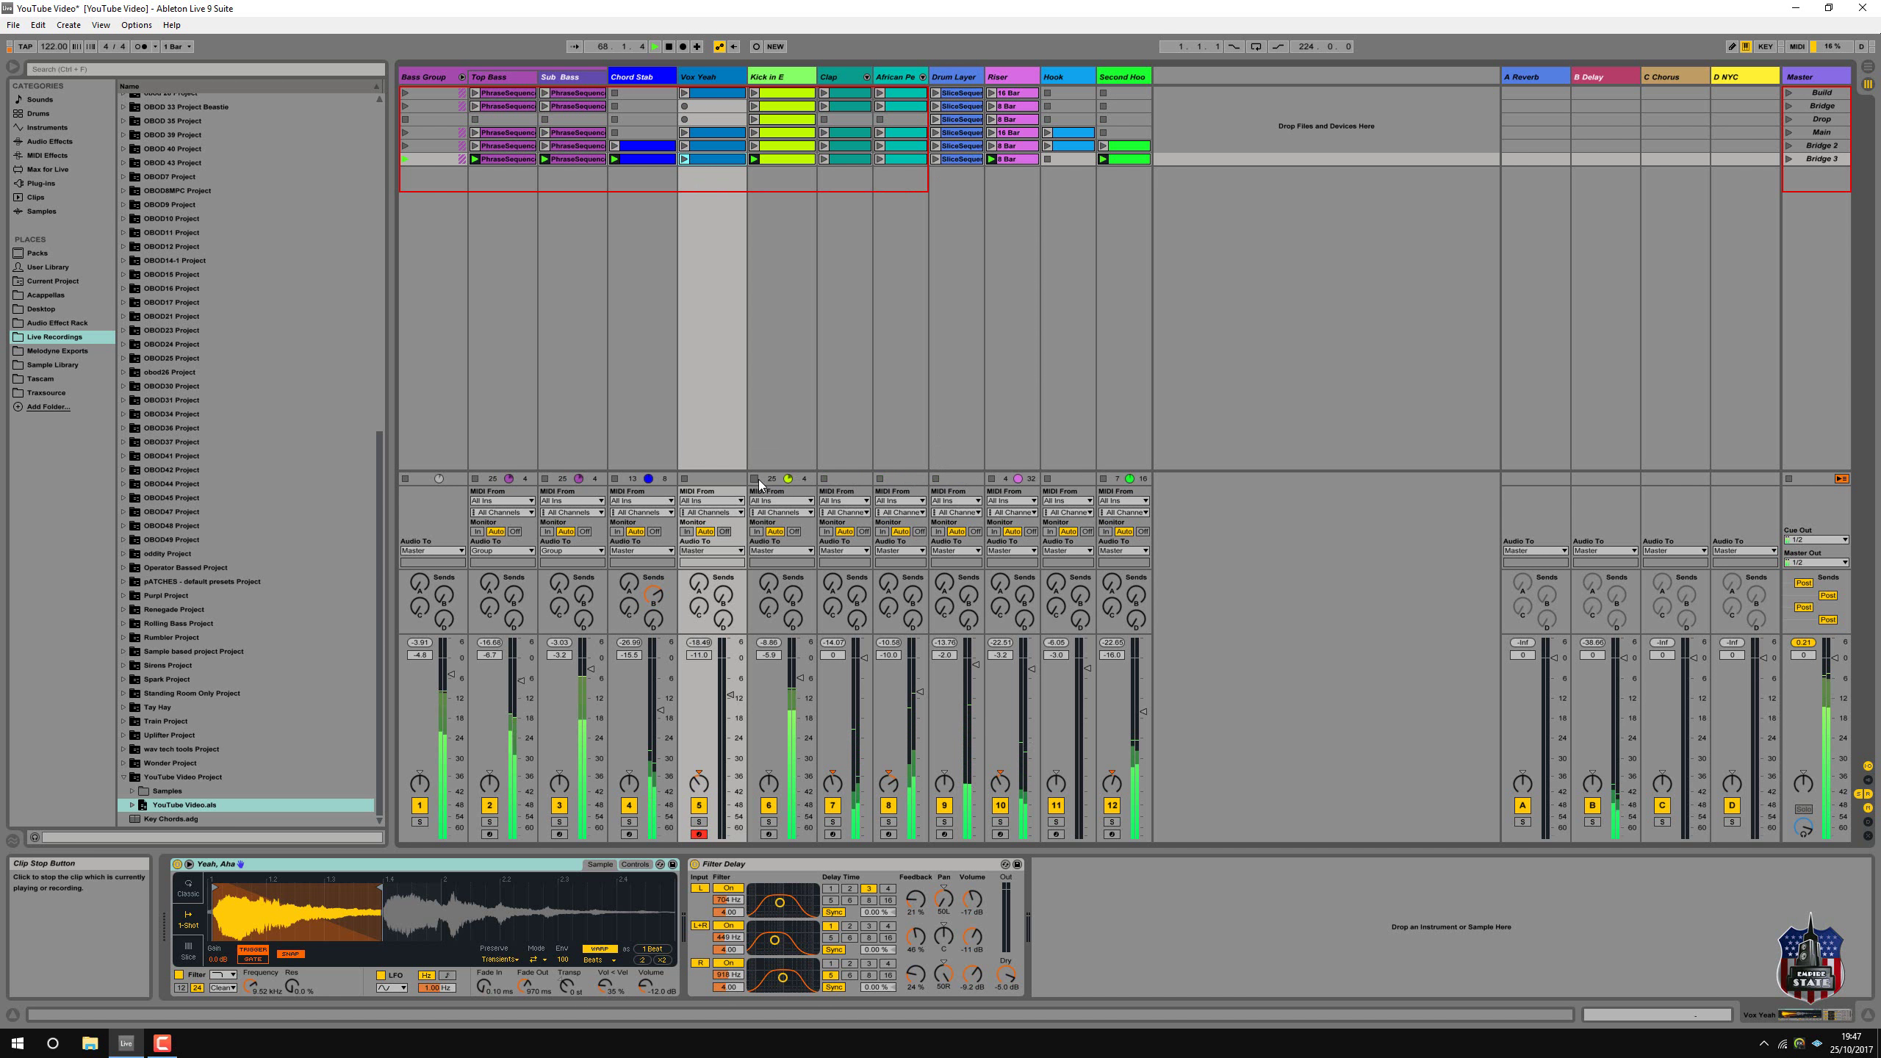
pyautogui.click(755, 479)
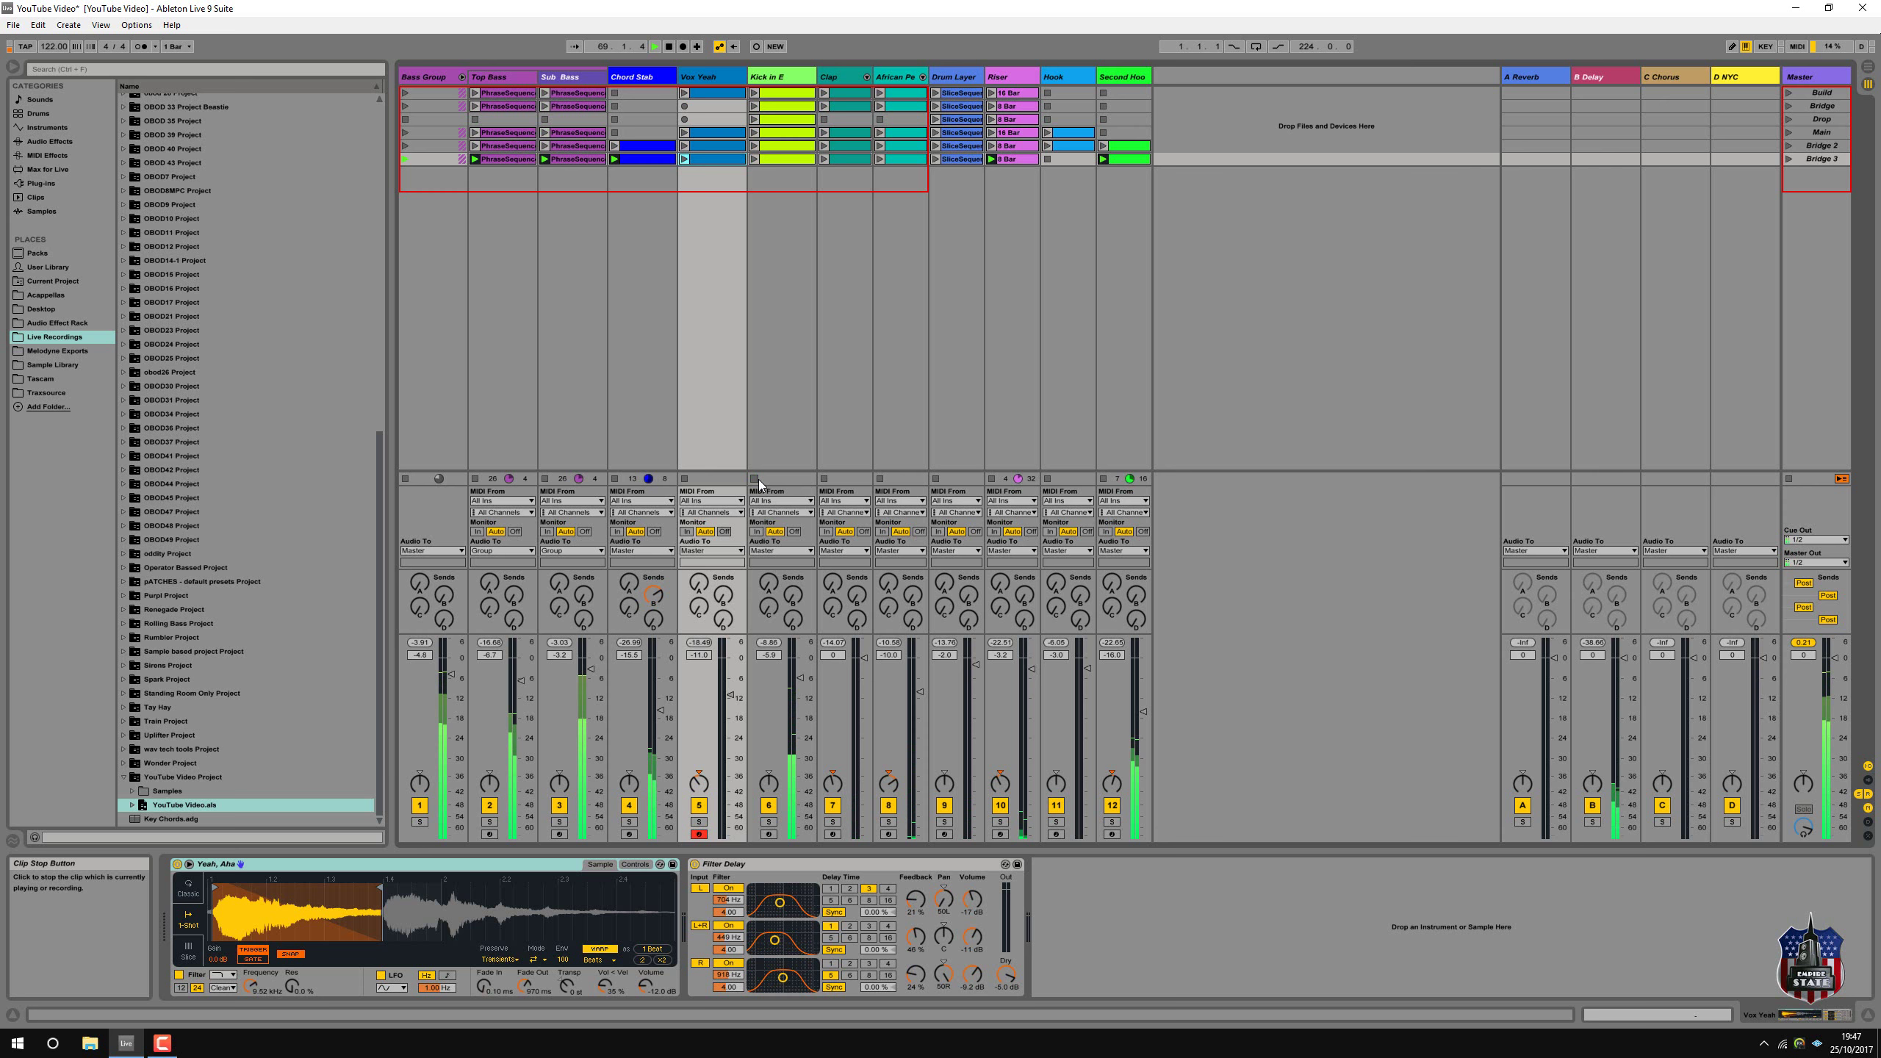
pyautogui.click(753, 159)
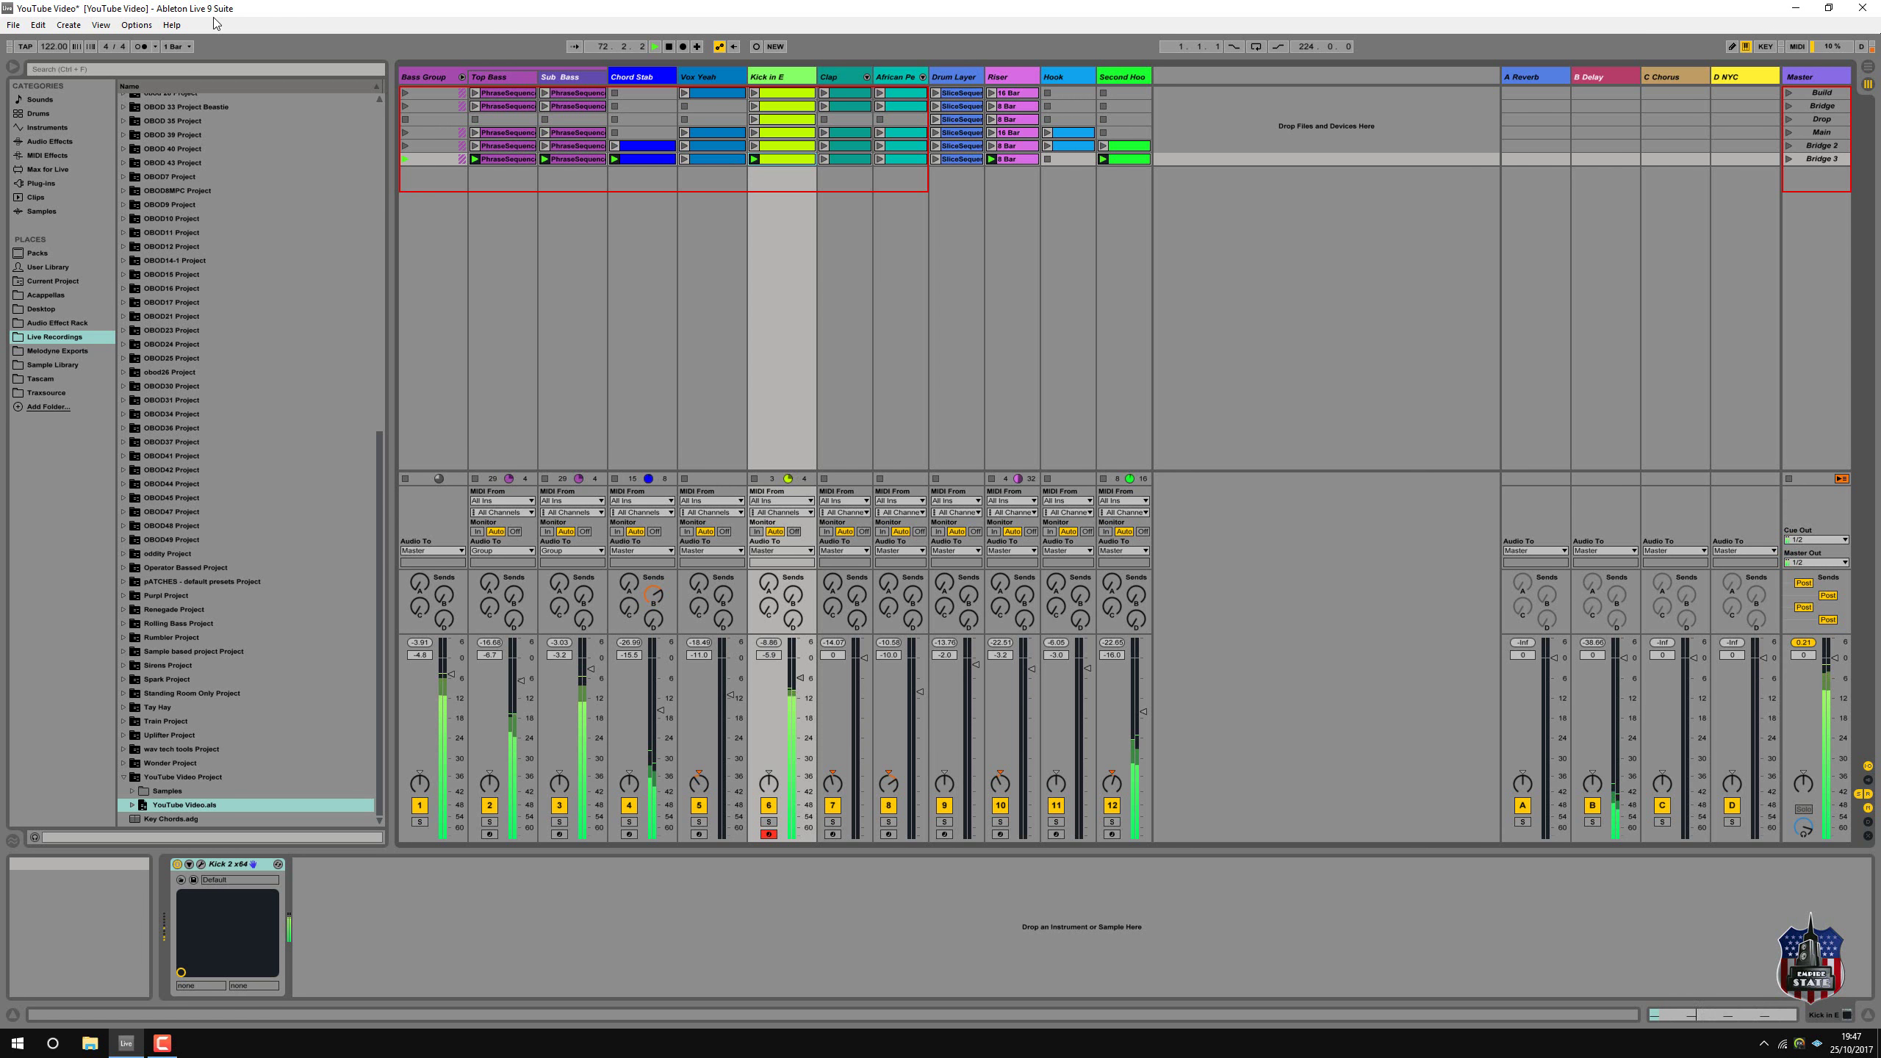
# Capture the playing clips as a new scene named Main Drop.
pyautogui.click(68, 25)
pyautogui.click(87, 60)
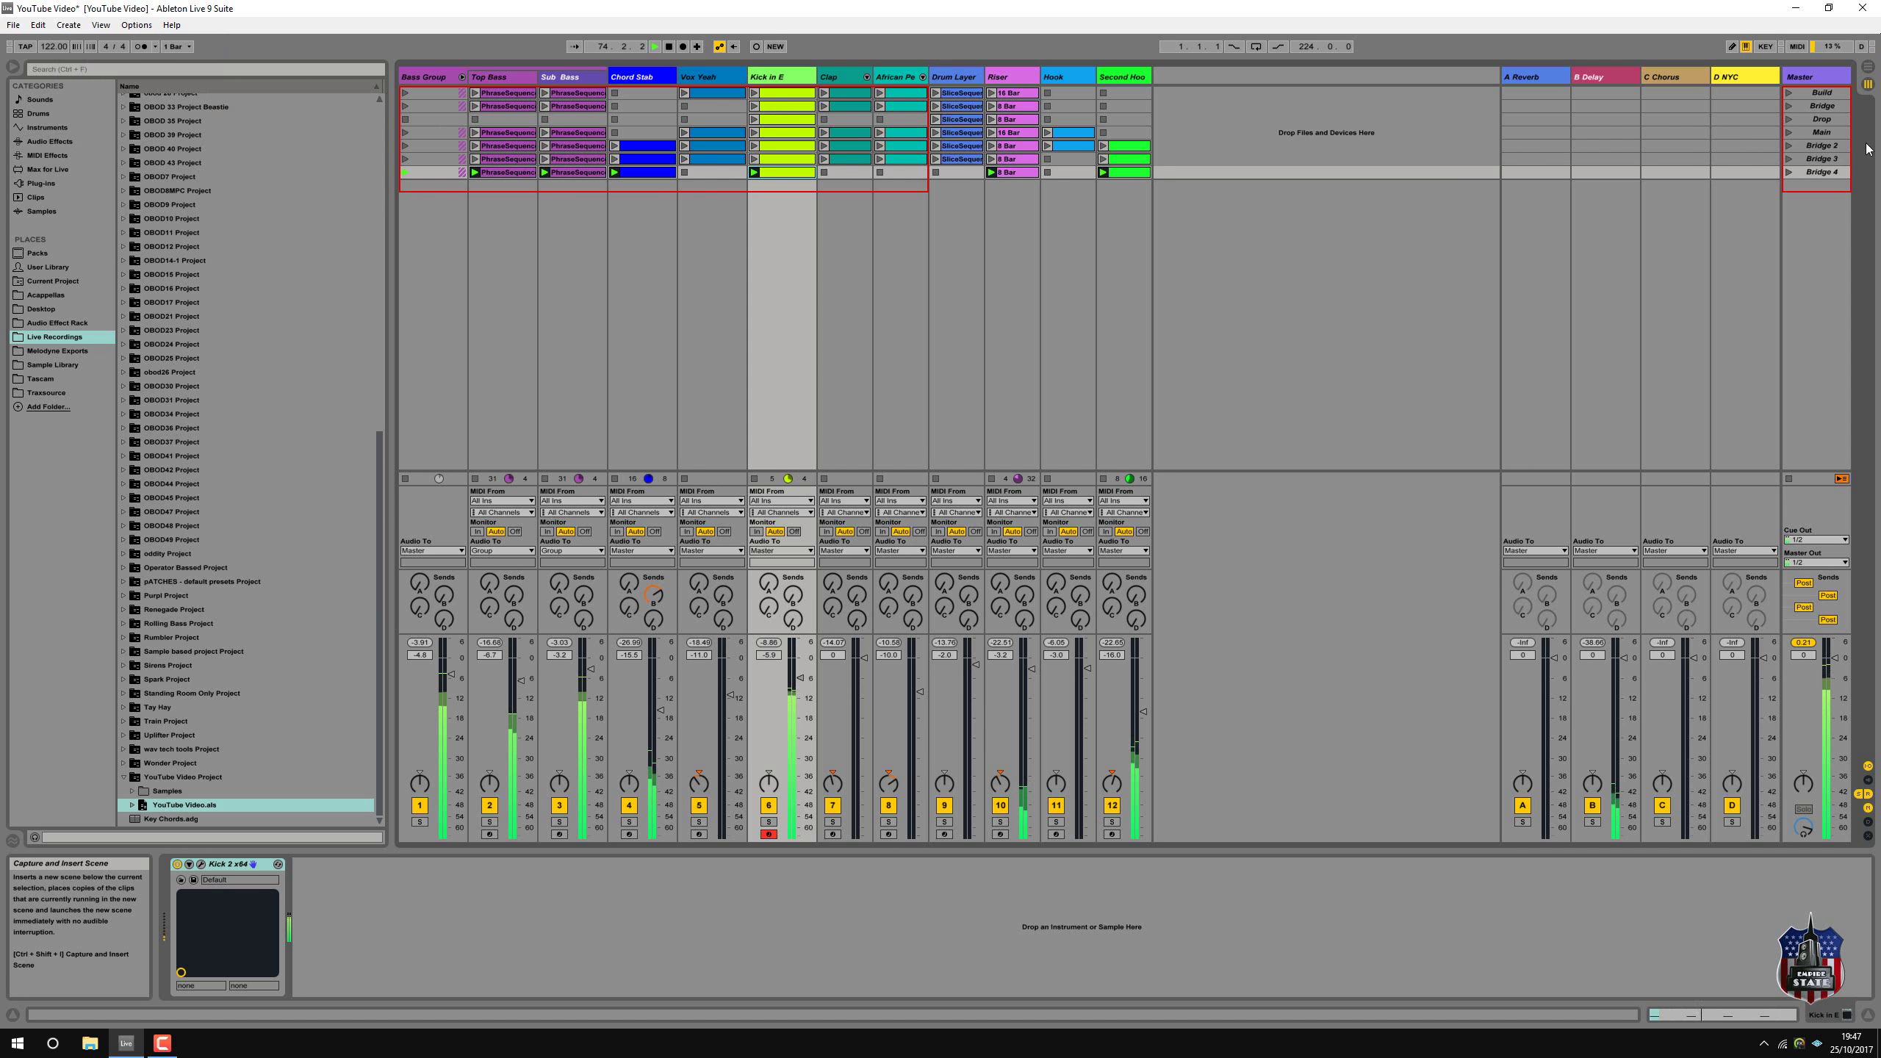
pyautogui.rightClick(1828, 170)
pyautogui.click(1771, 233)
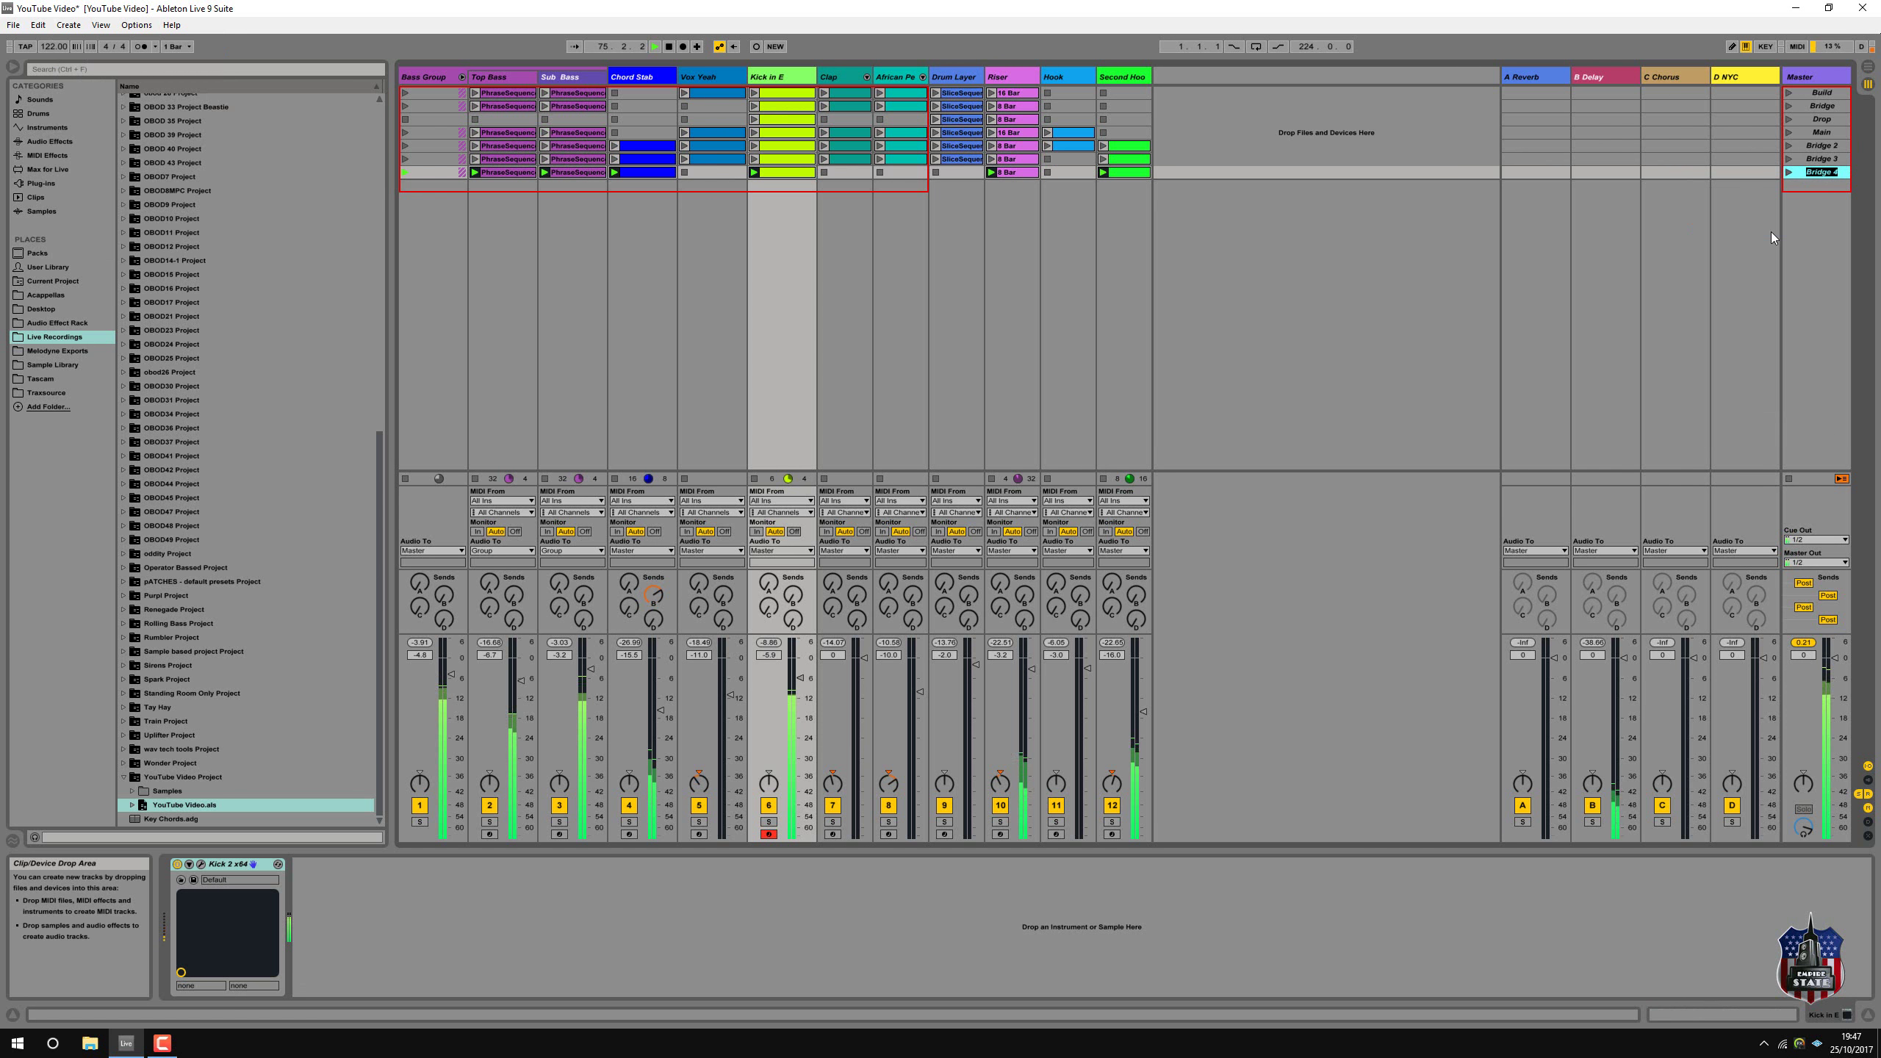
pyautogui.write('Main Drop')
pyautogui.press('Return')
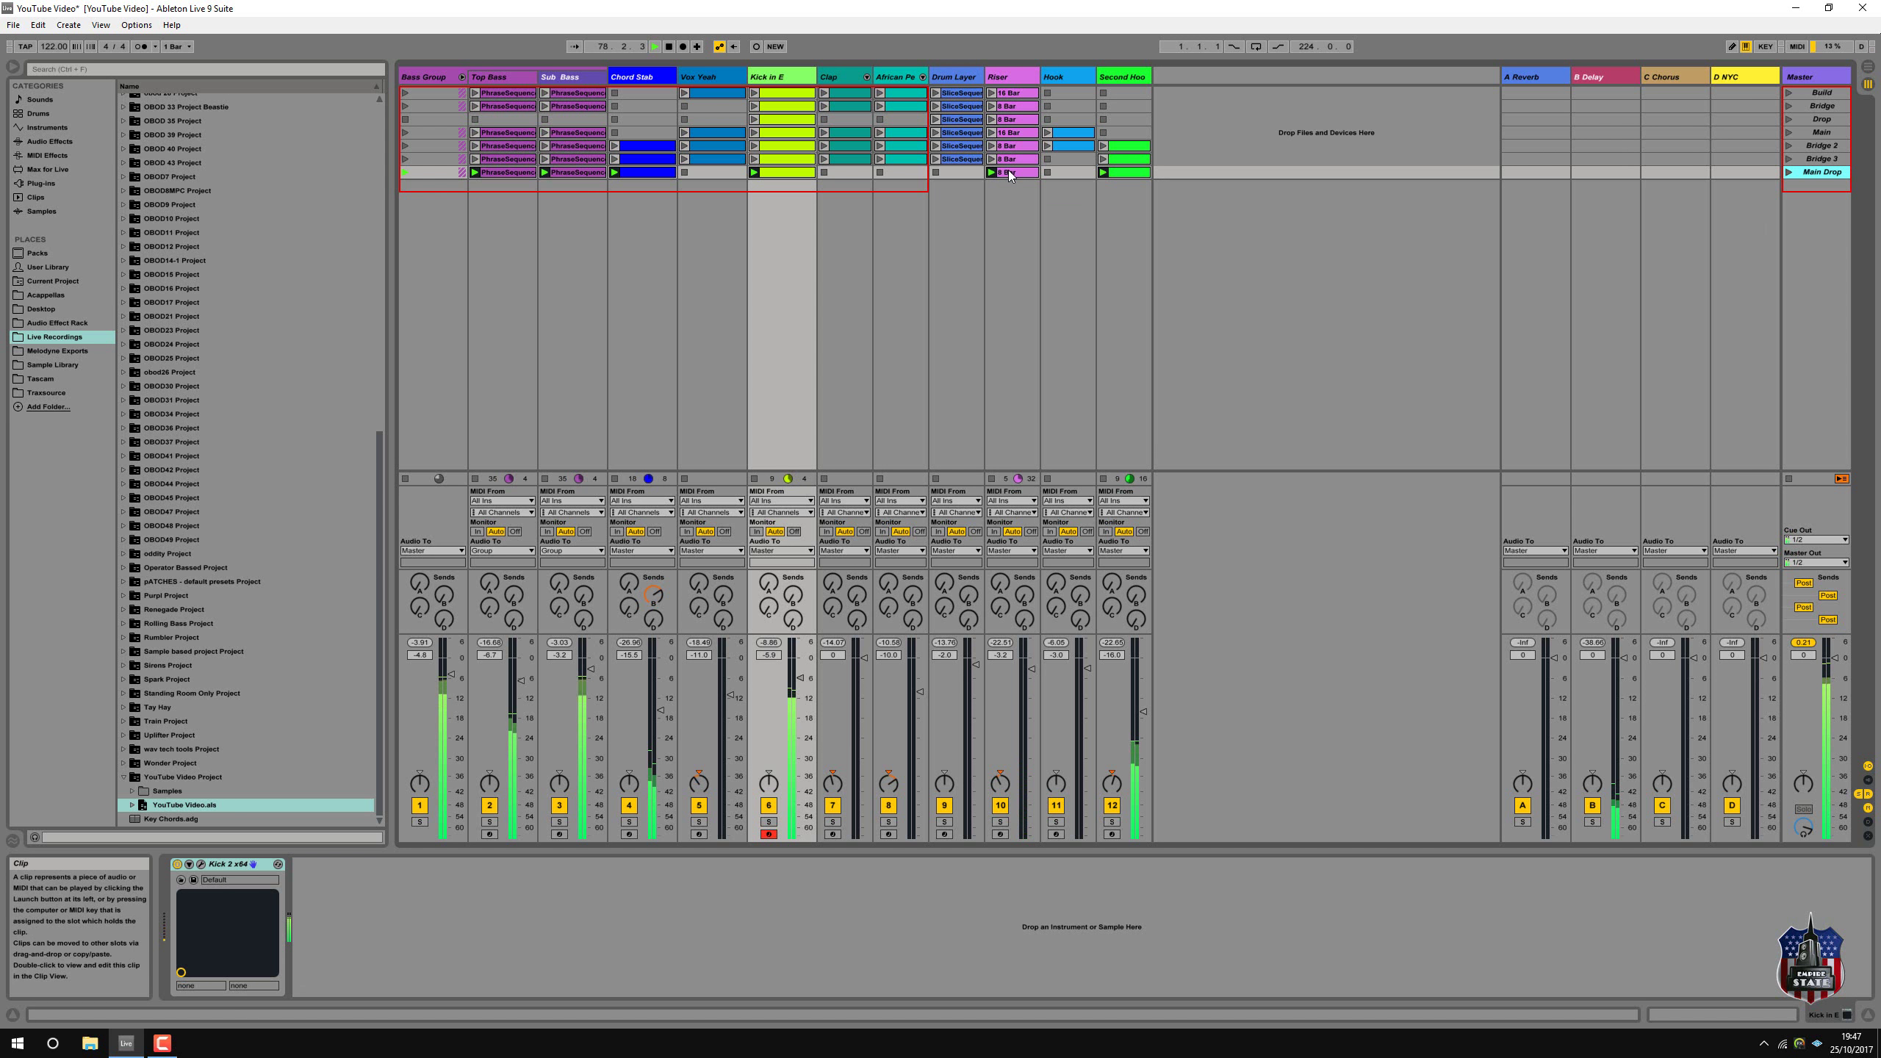
# Copy the 16 Bar Riser clip into the Main row and copy Main below Main Drop.
pyautogui.moveTo(1012, 134); pyautogui.dragTo(1019, 177)
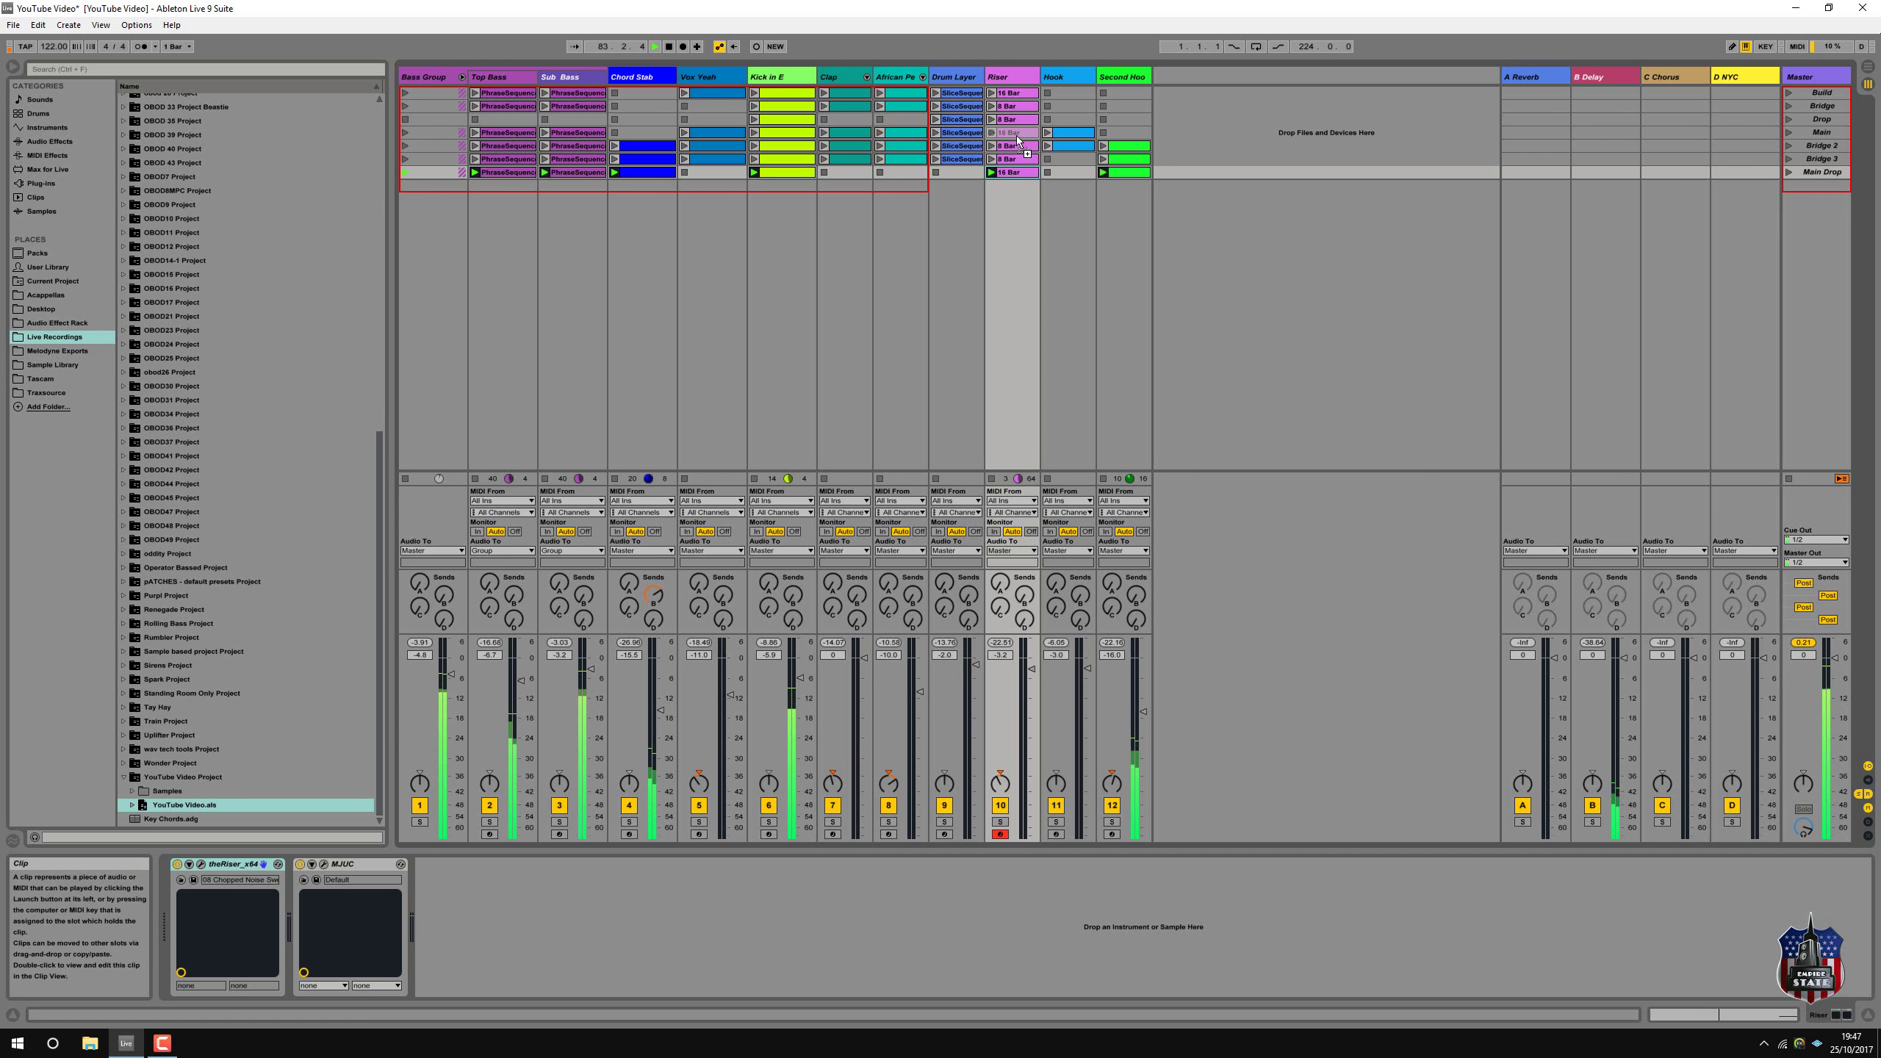
pyautogui.press('Up')
pyautogui.press('Up')
pyautogui.press('Up')
pyautogui.hotkey('ctrl', 'v')
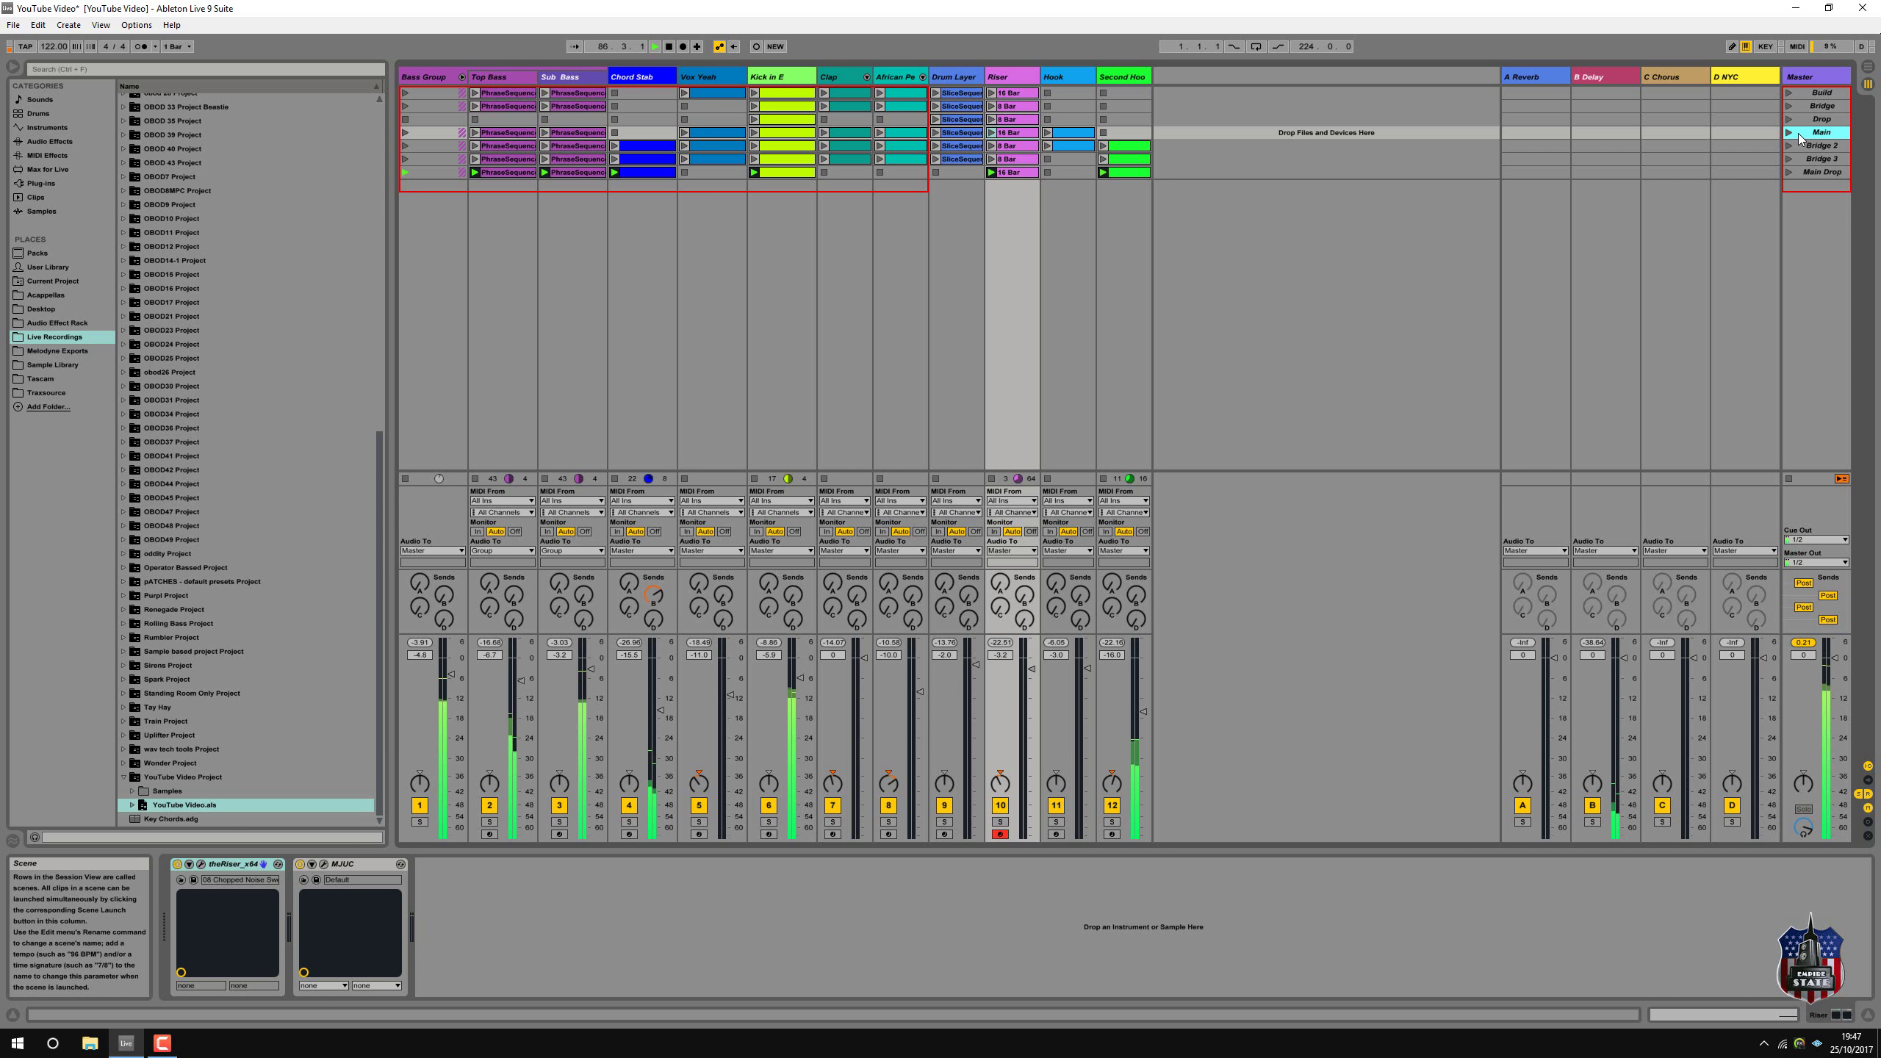
pyautogui.moveTo(1800, 139); pyautogui.dragTo(1800, 183)
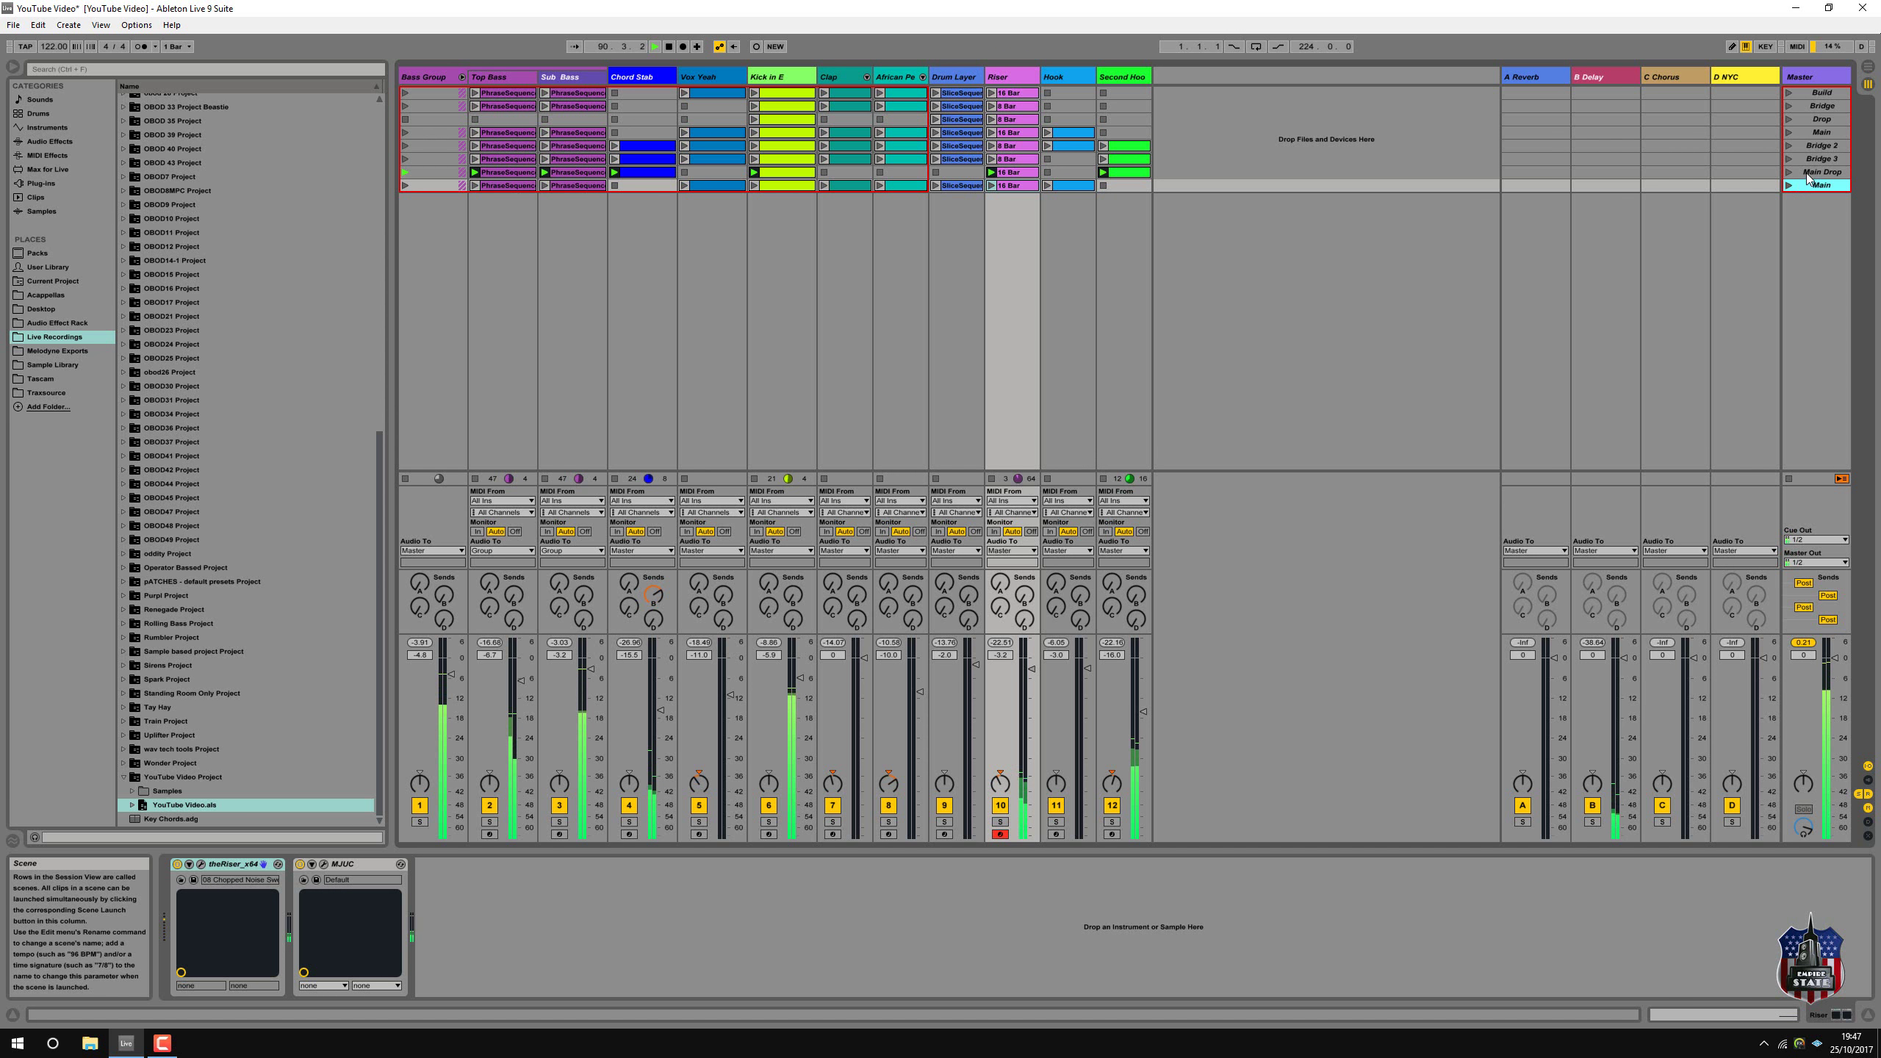
# Duplicate the Main Drop scene and name the copy Full Drop.
pyautogui.click(1808, 173)
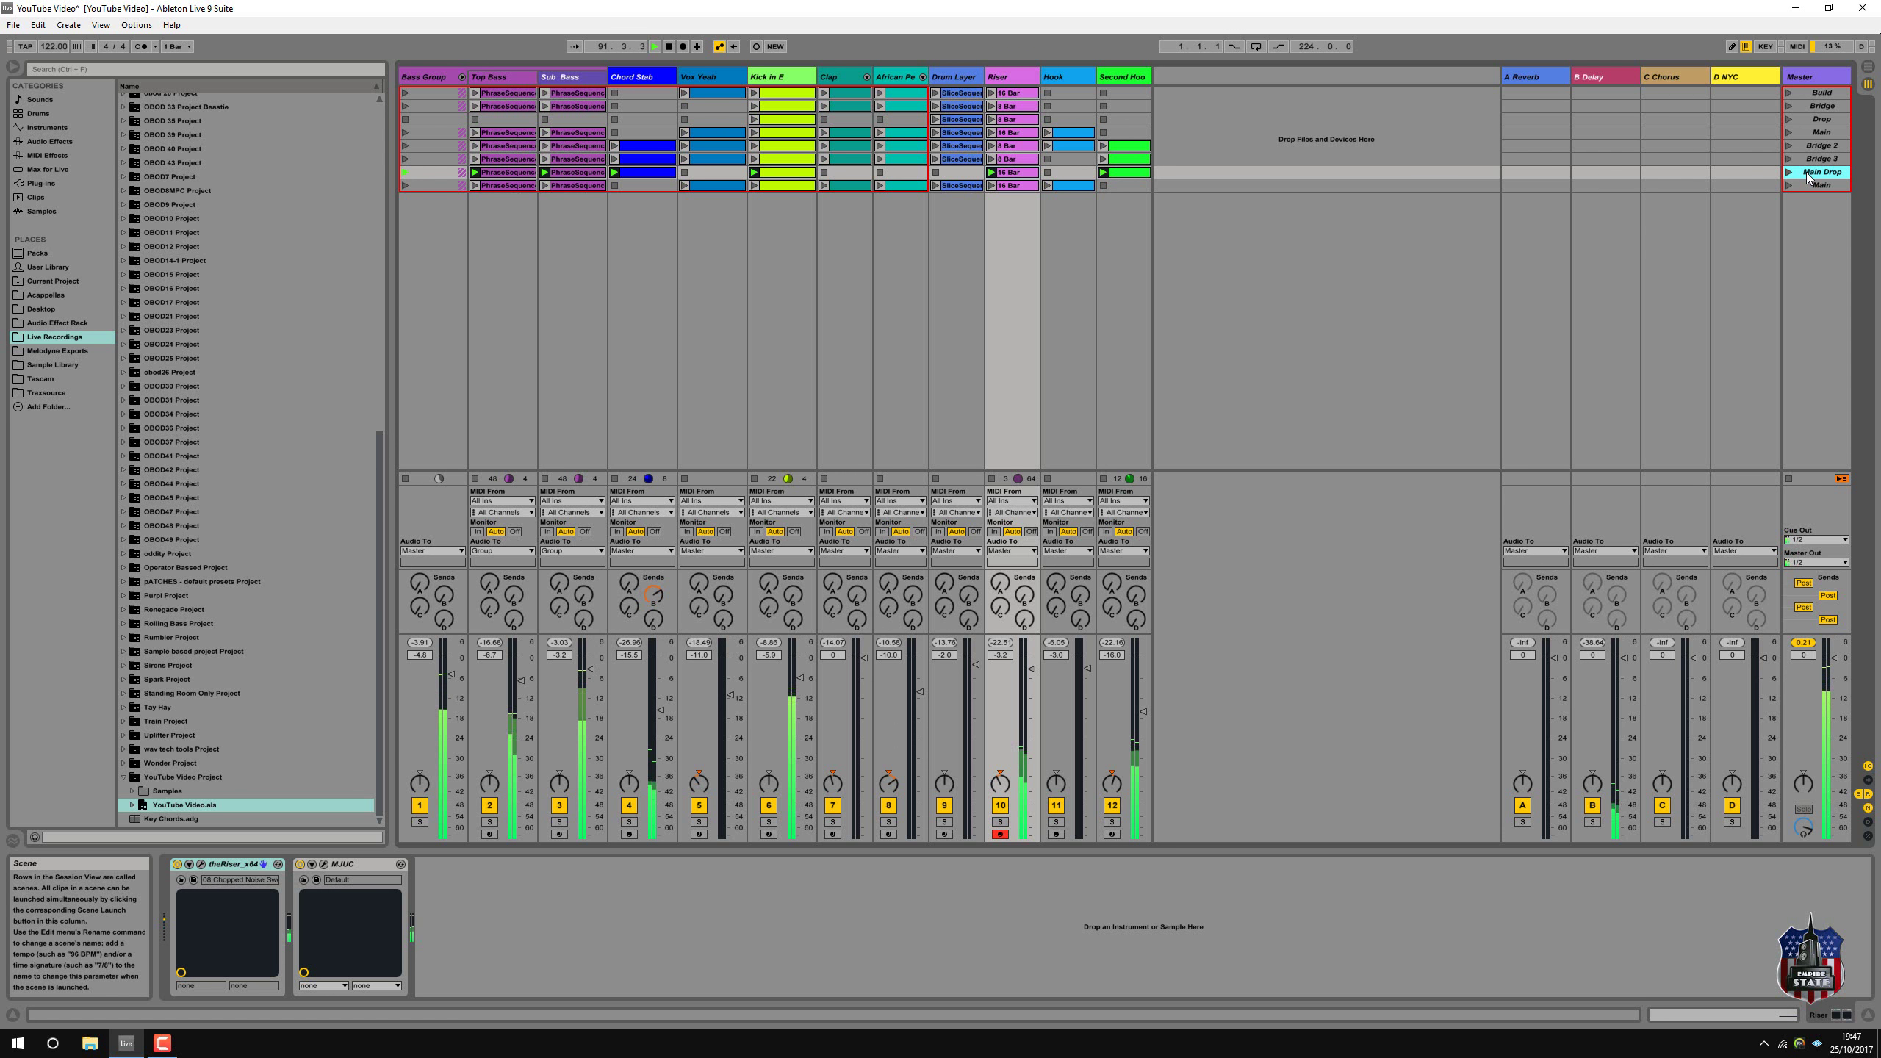
pyautogui.rightClick(1807, 176)
pyautogui.click(1792, 203)
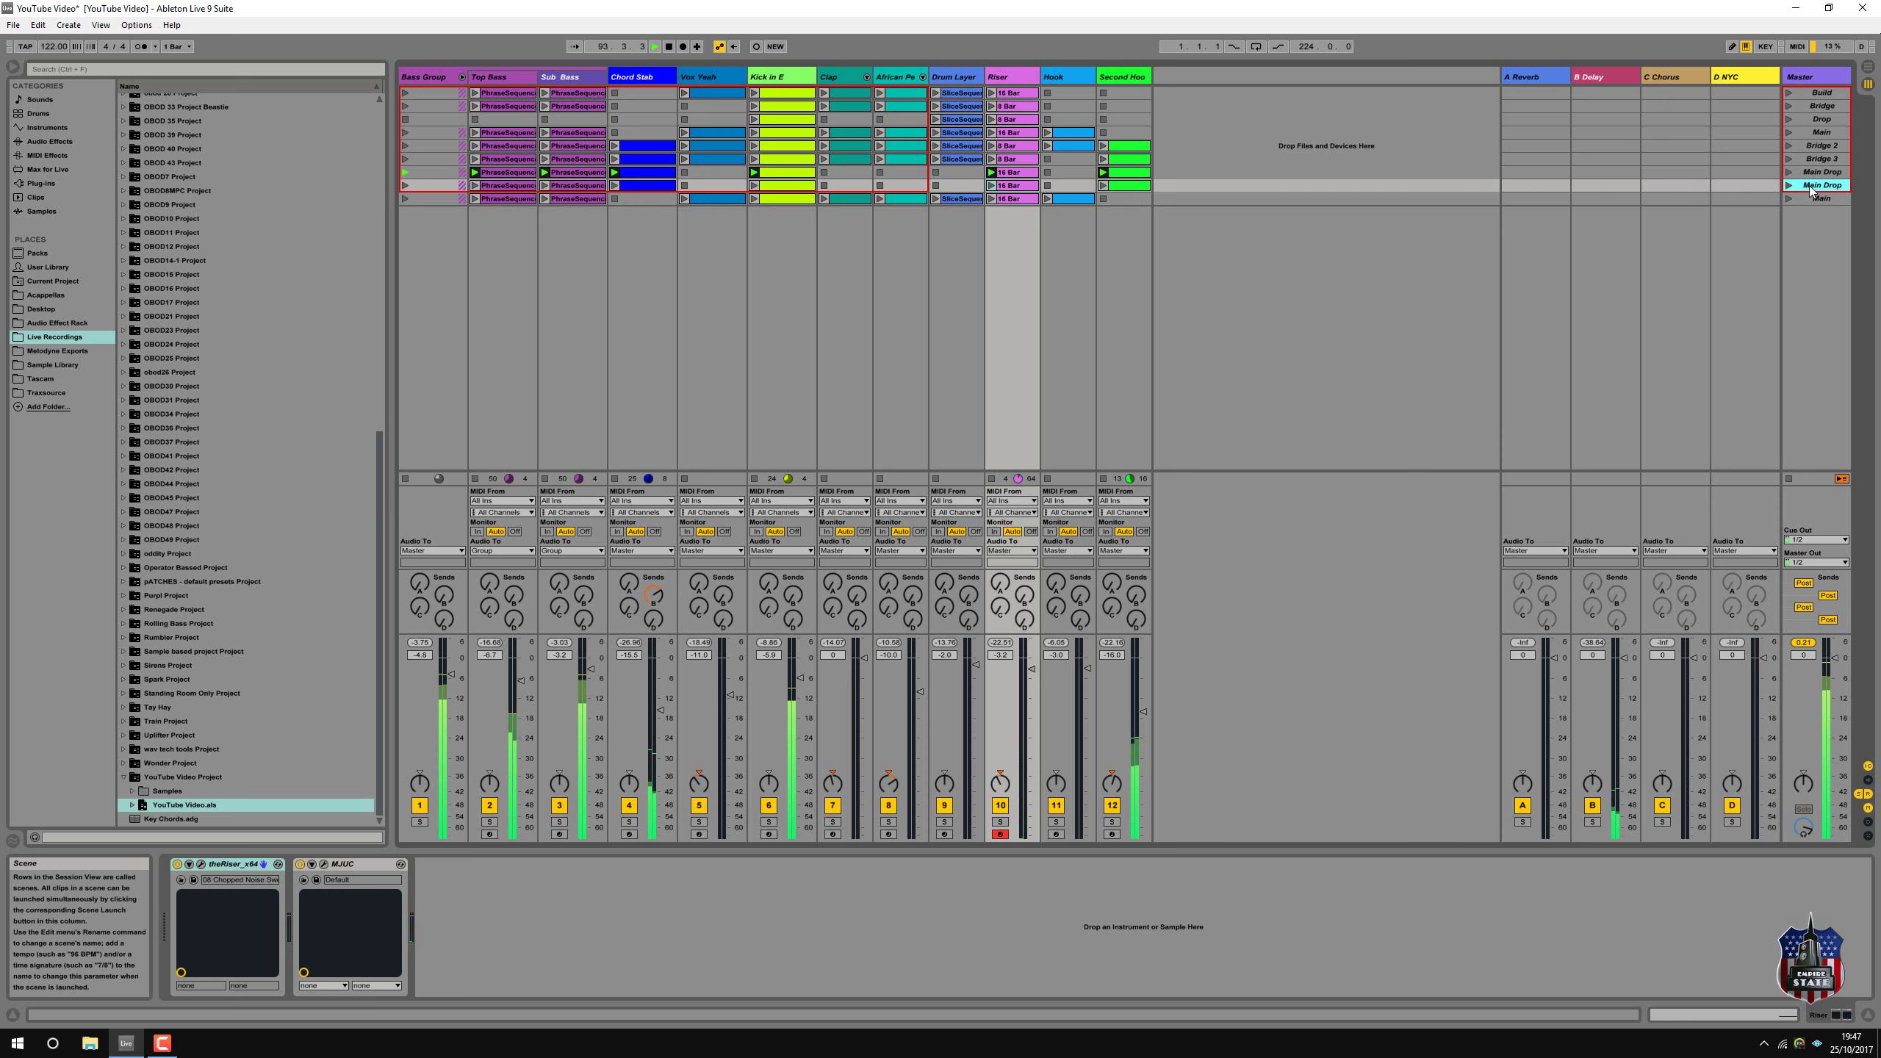
pyautogui.rightClick(1811, 191)
pyautogui.click(1772, 246)
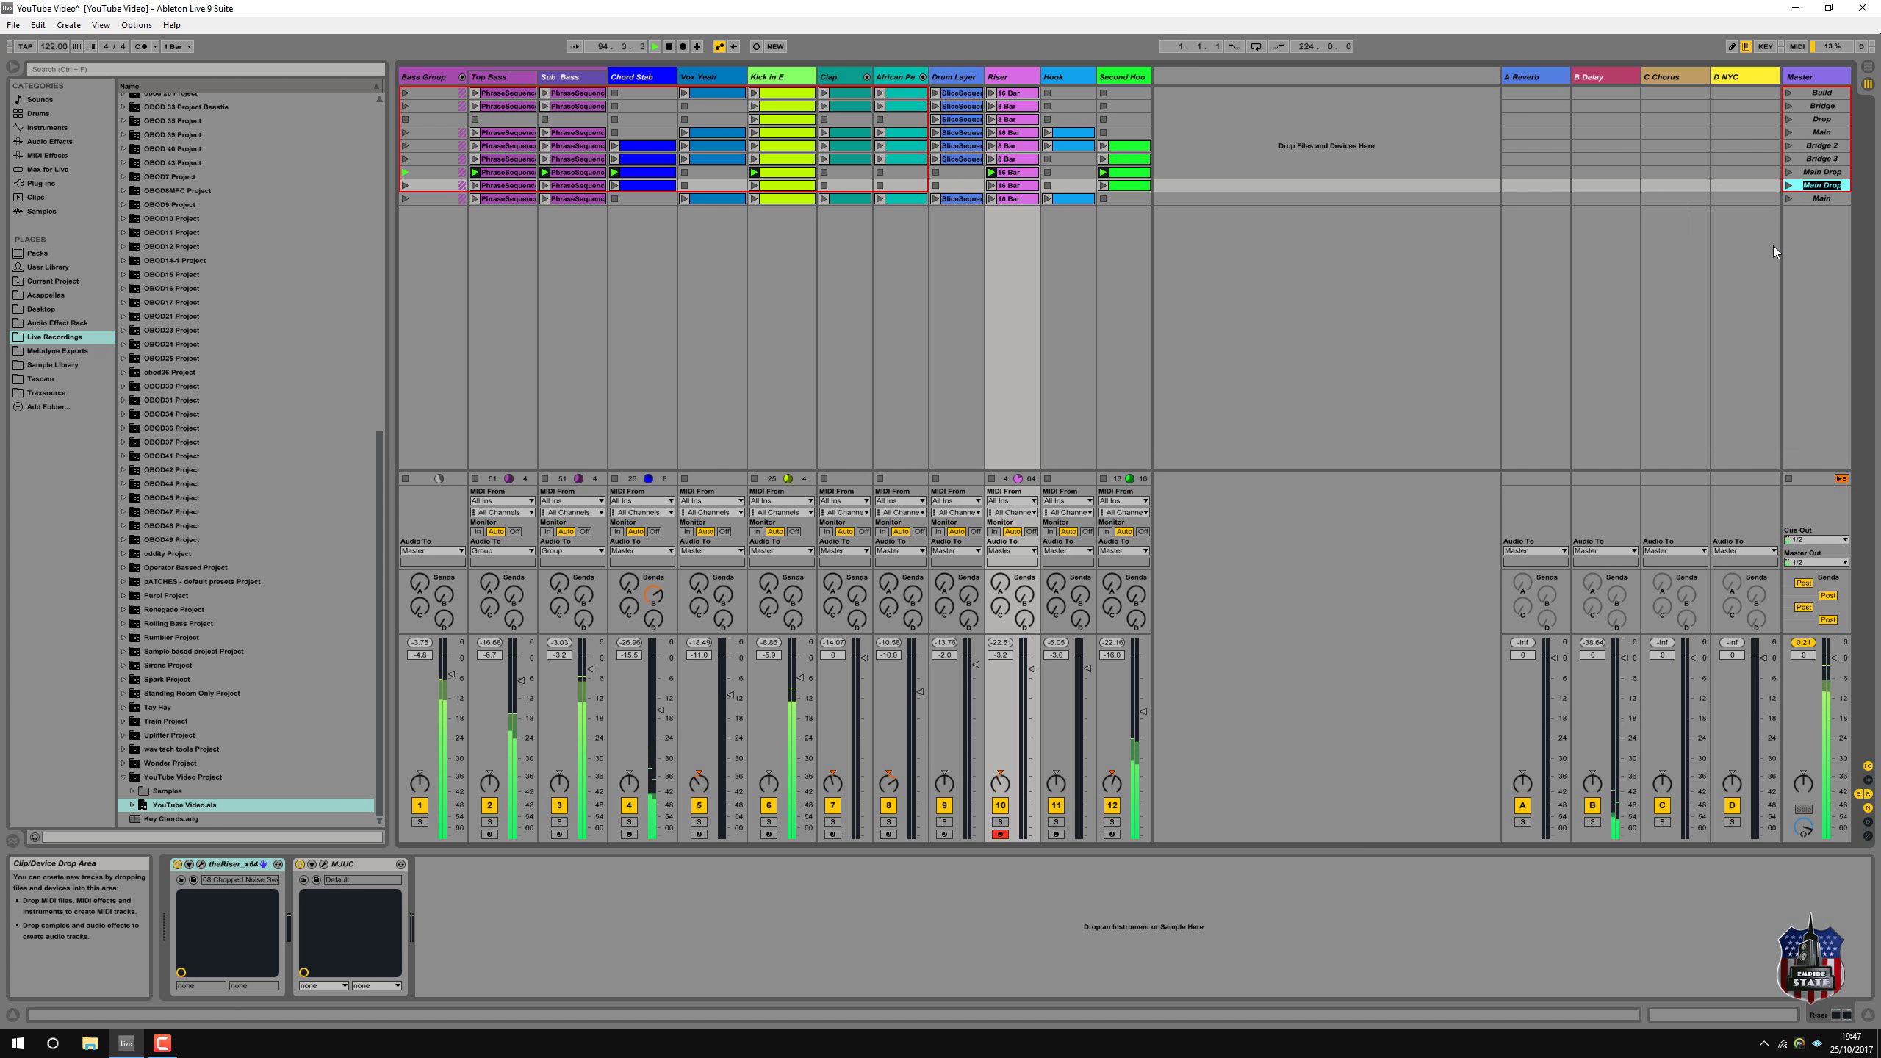
pyautogui.write('Full Drop')
pyautogui.click(789, 187)
# Play the Full Drop scene, then the final Main scene.
pyautogui.click(789, 188)
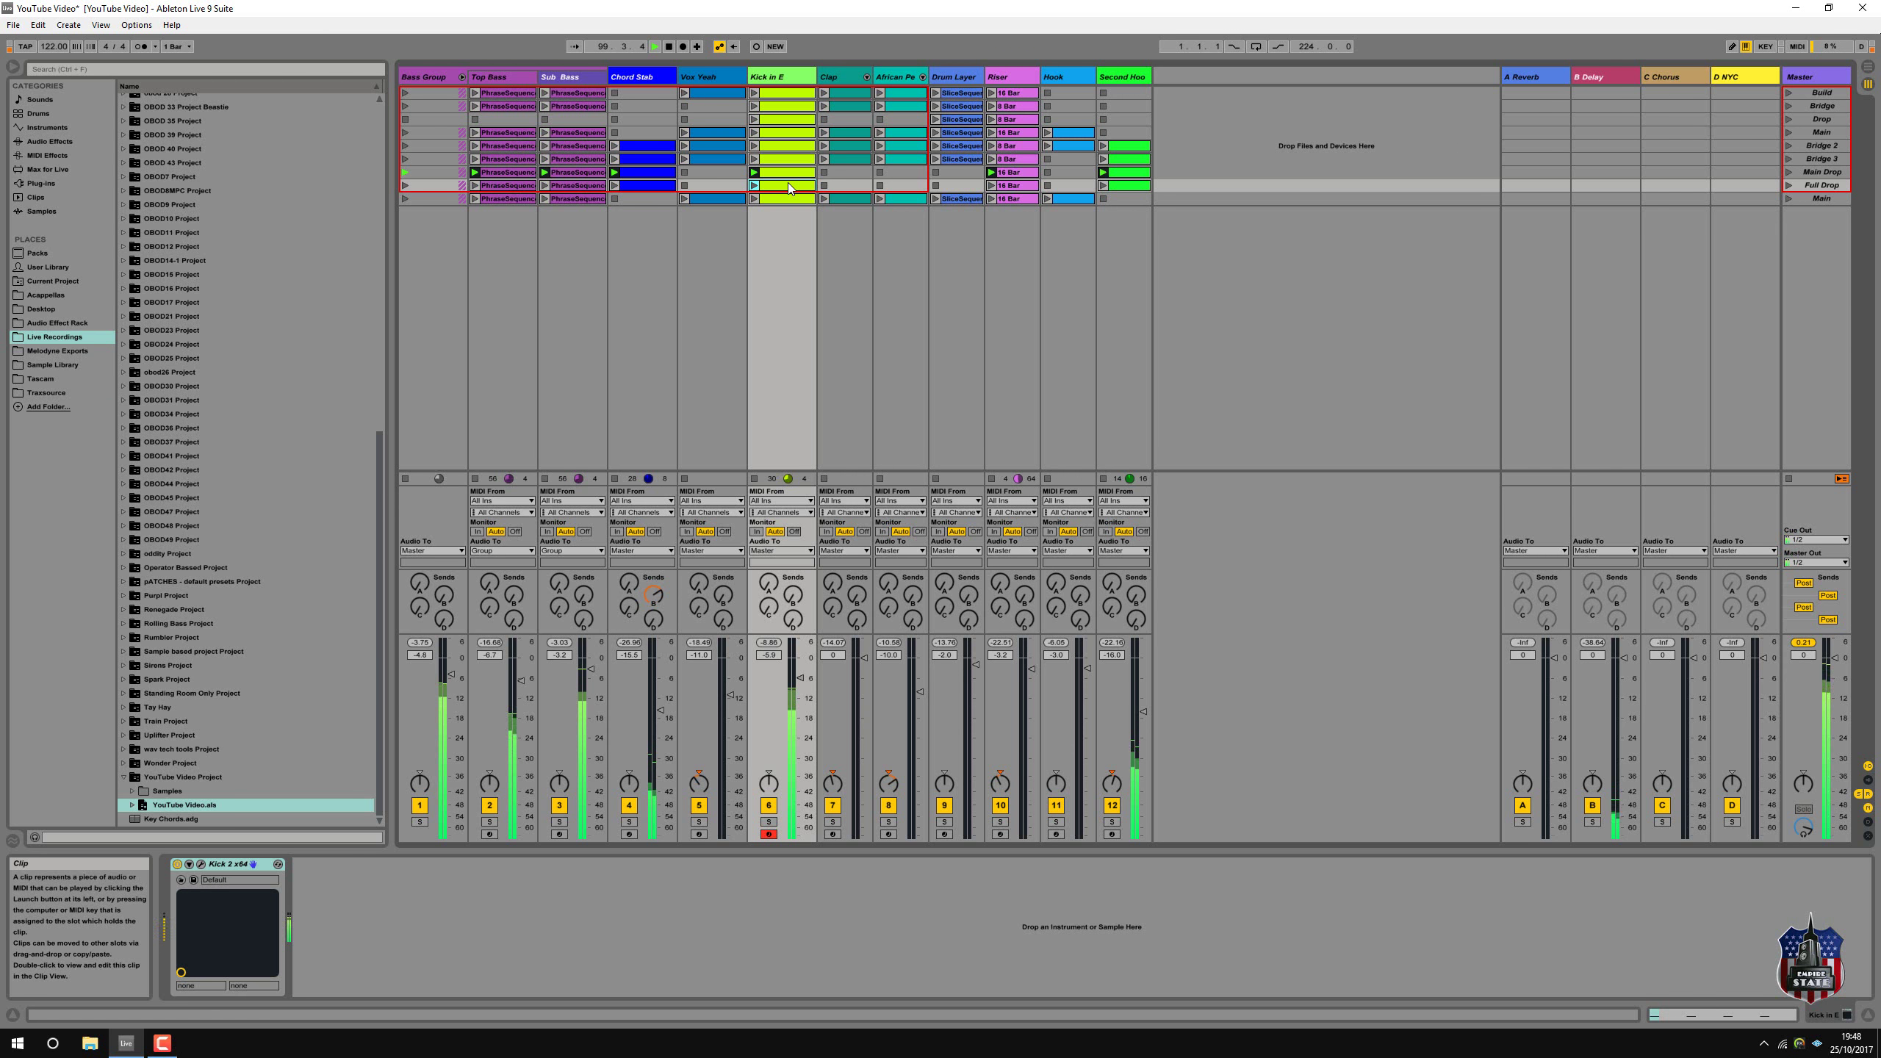
pyautogui.click(1788, 186)
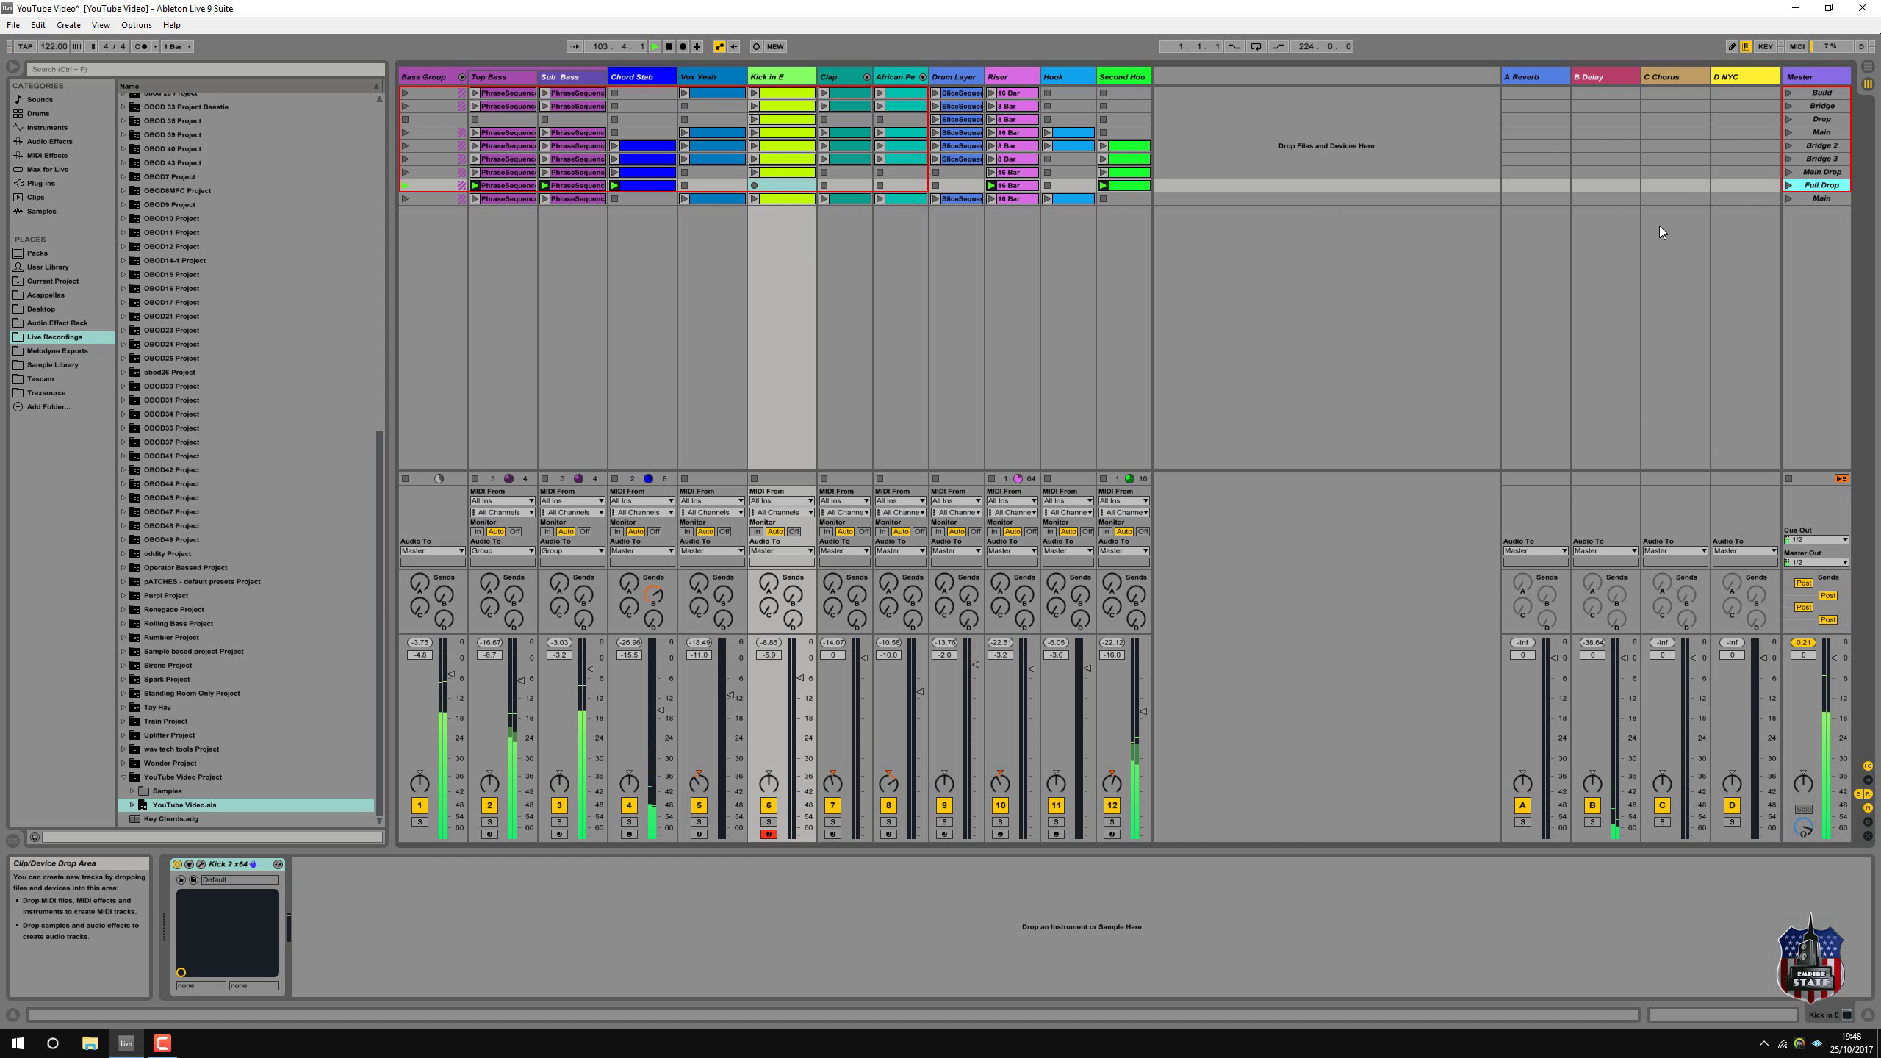
pyautogui.click(1787, 197)
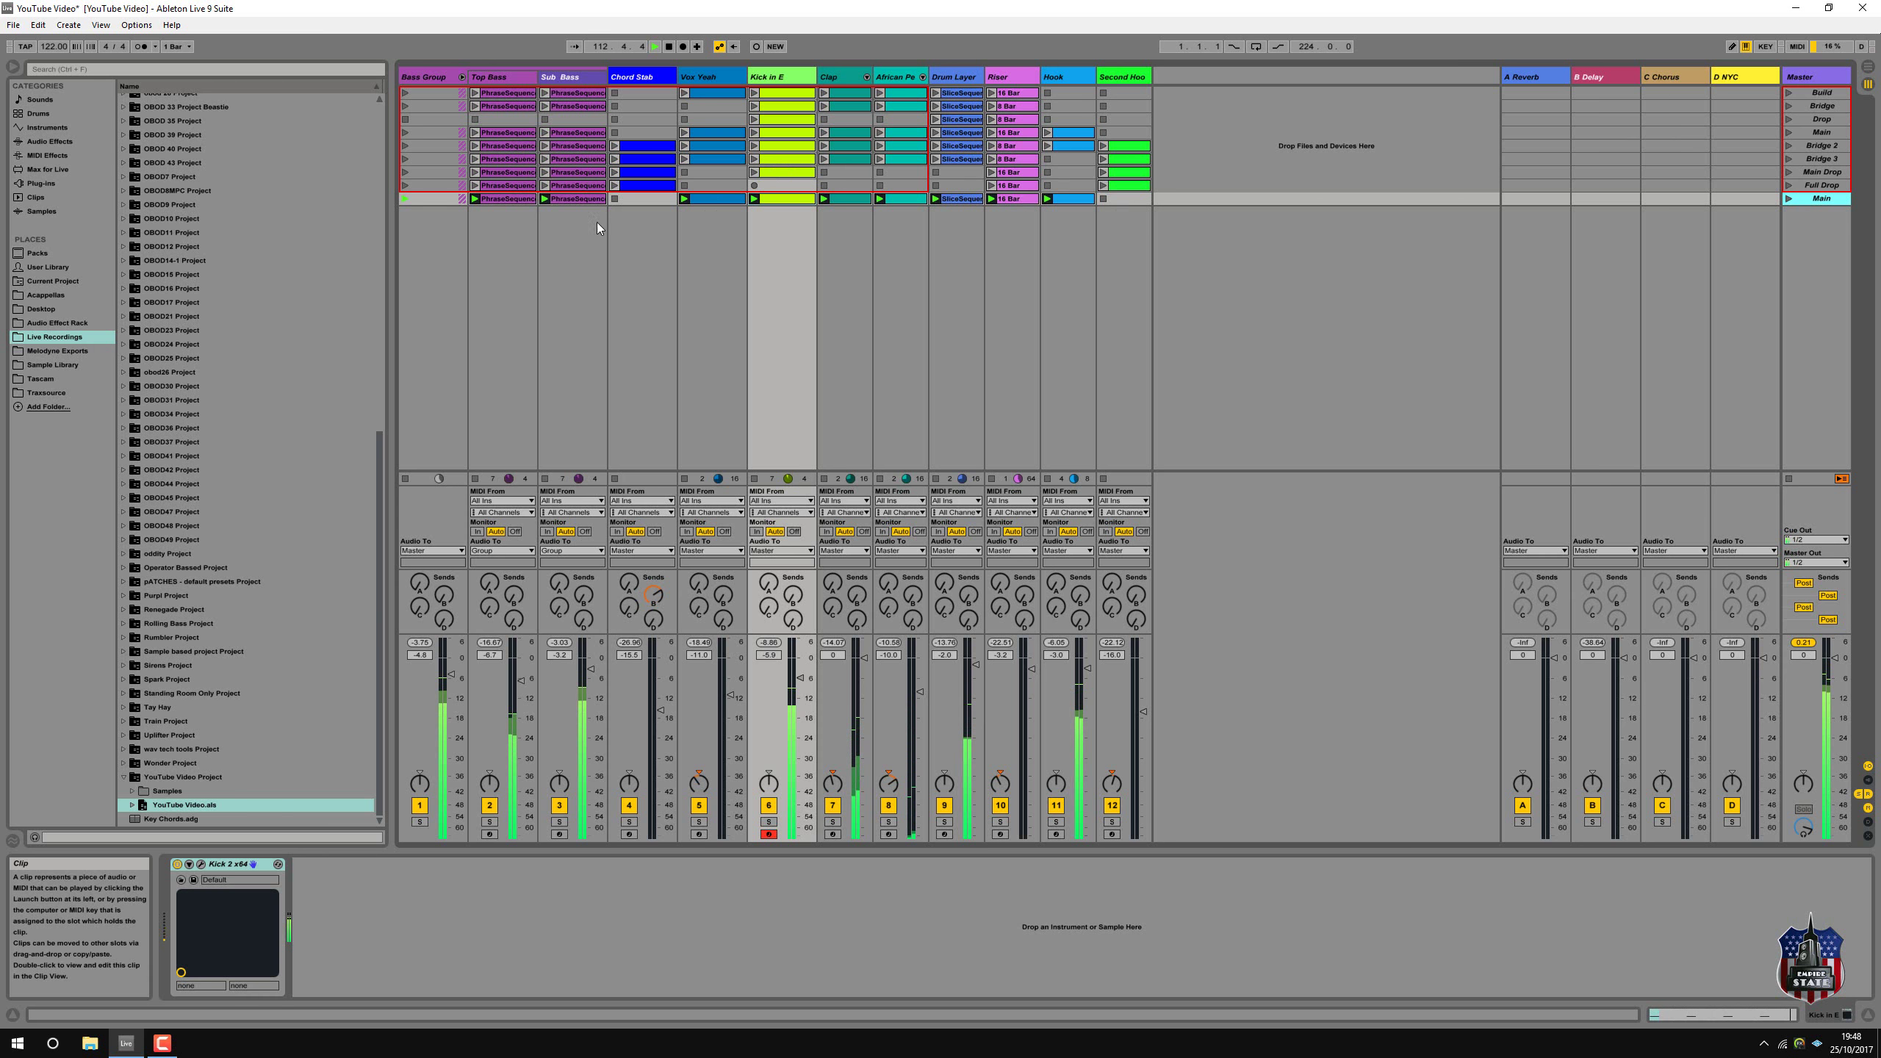
# Stop the Hook, Sub Bass and percussion clips, relaunching Top Bass's Main-row clip.
pyautogui.click(1046, 200)
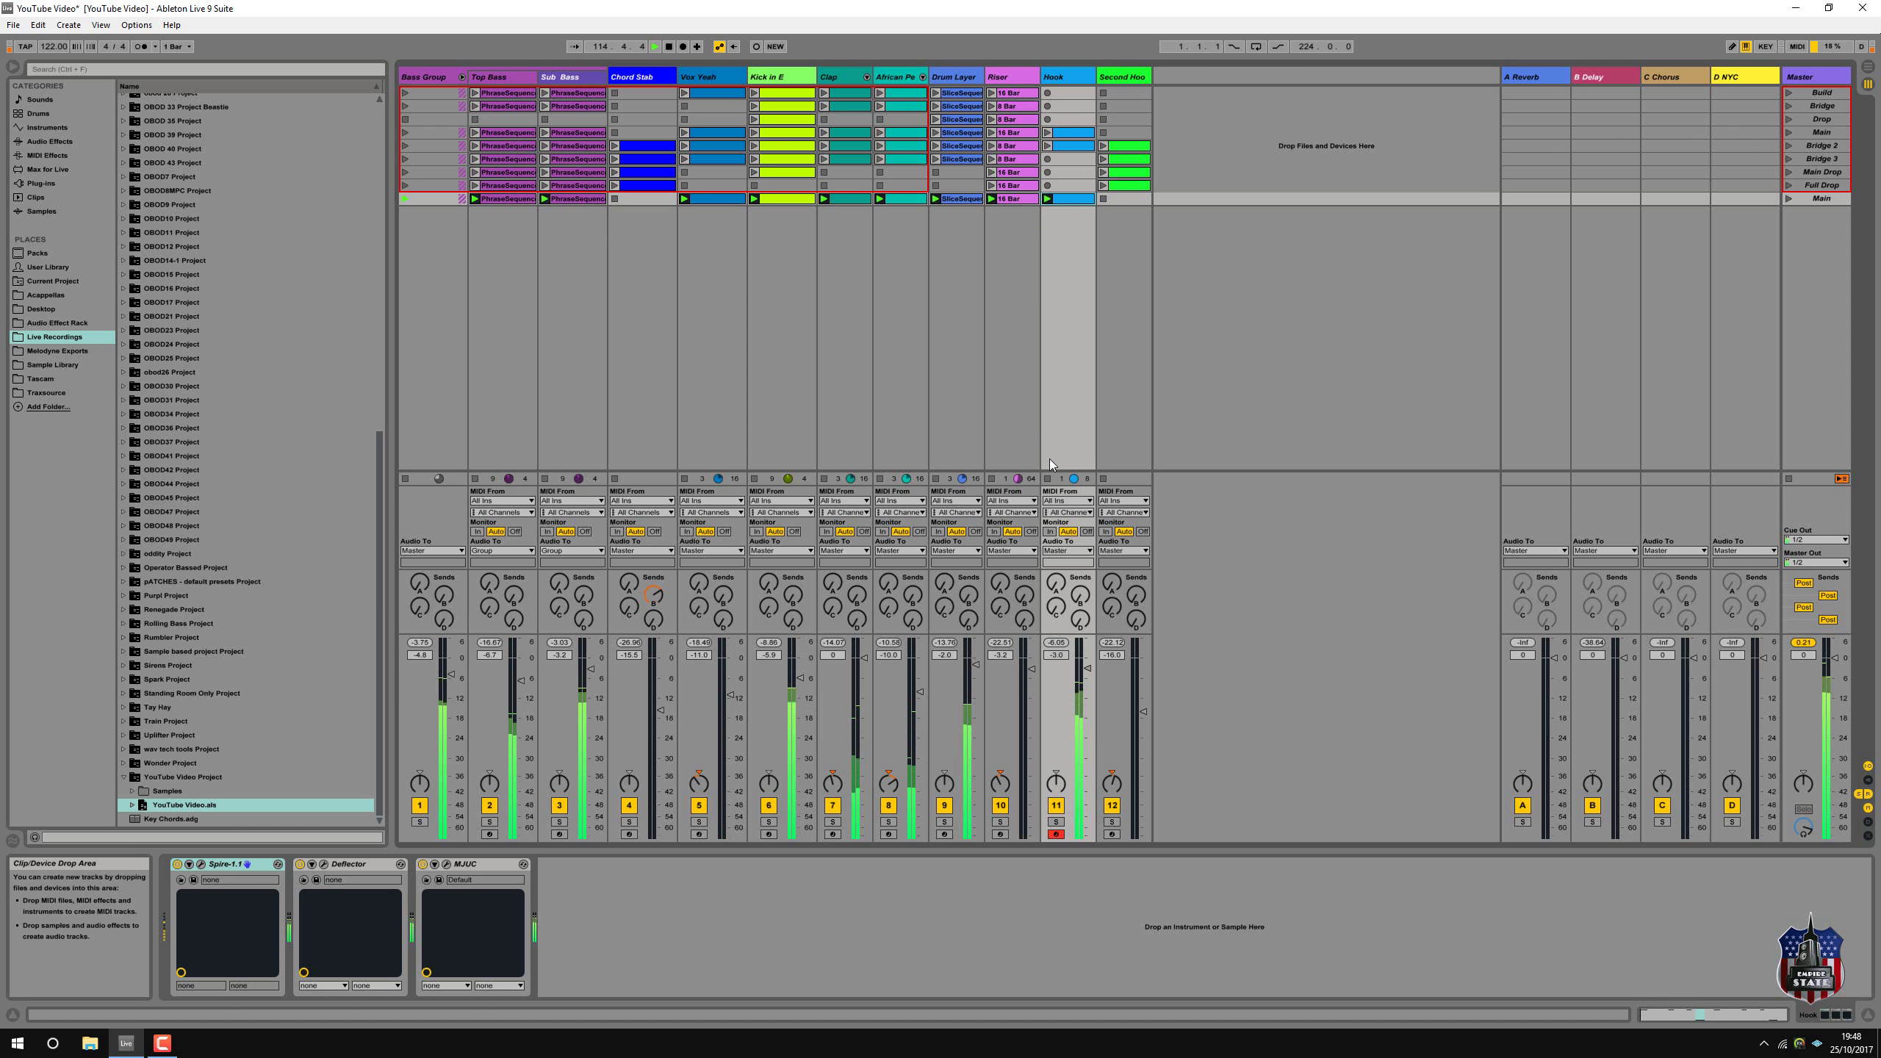
pyautogui.click(1047, 479)
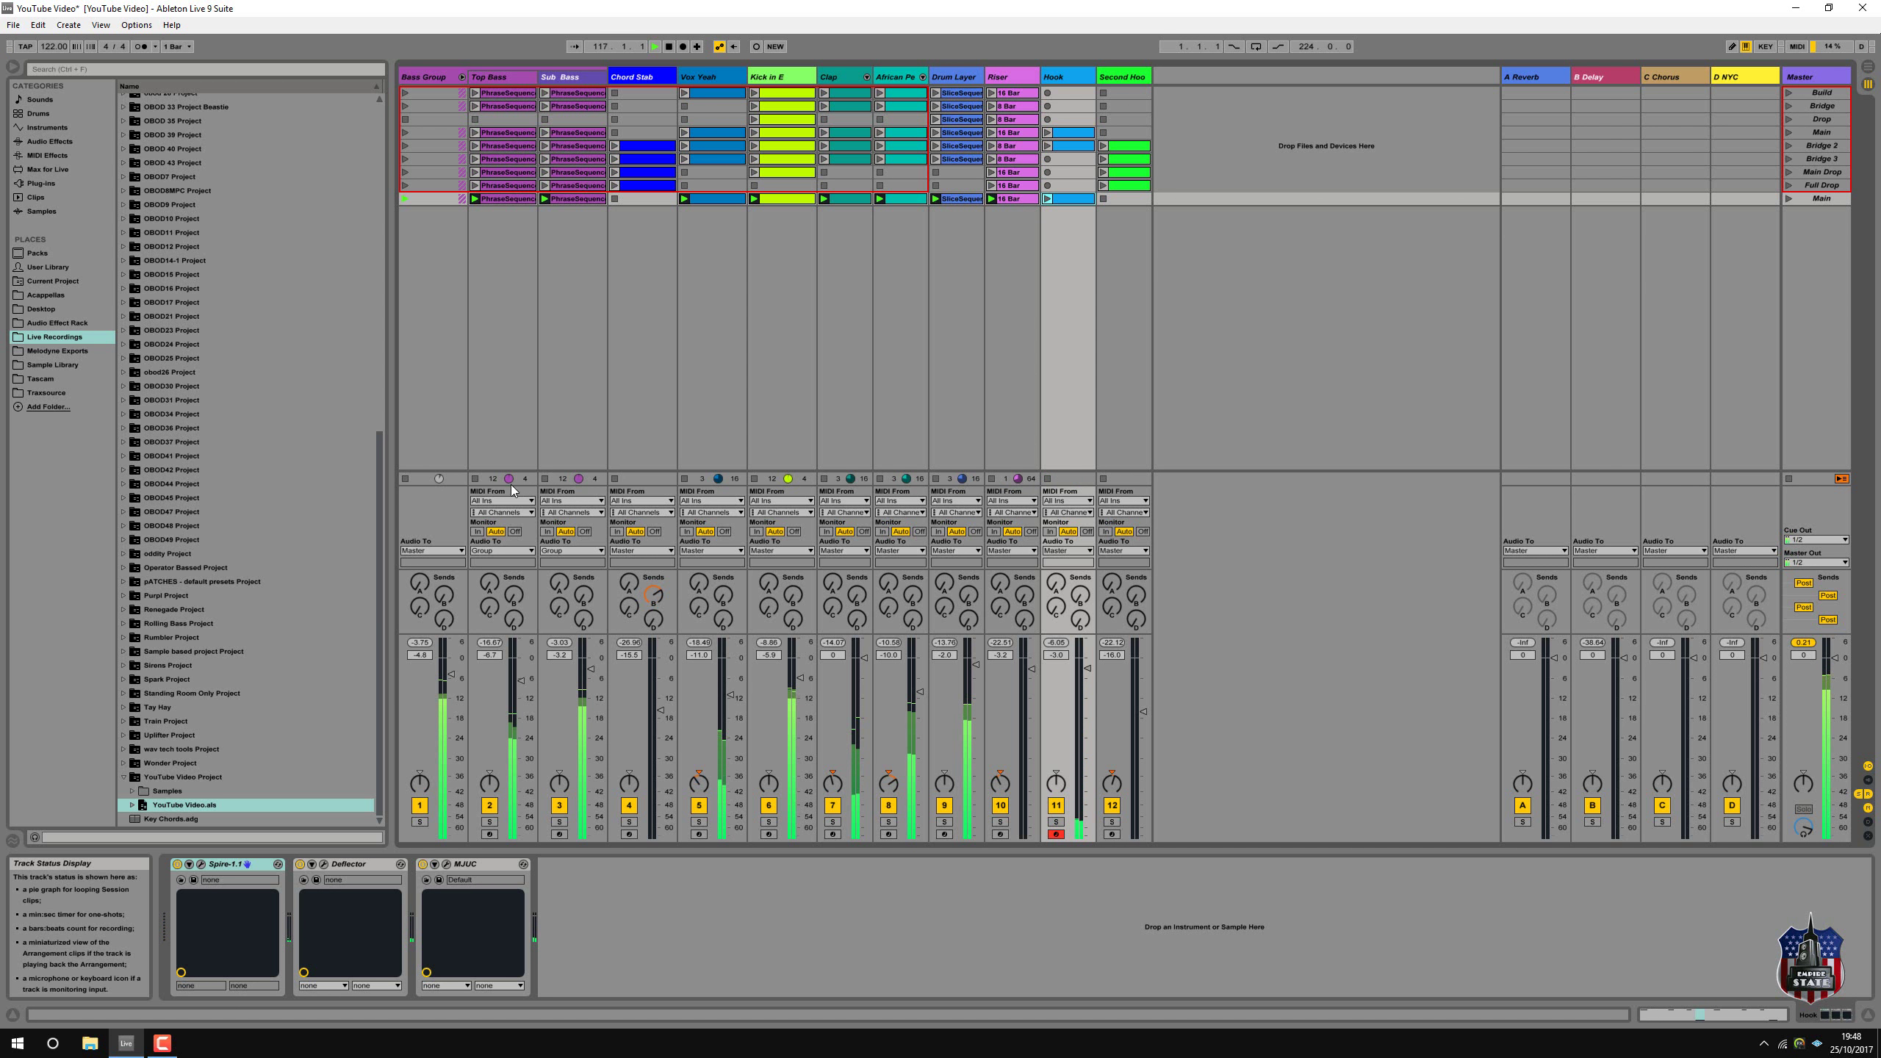
pyautogui.click(476, 481)
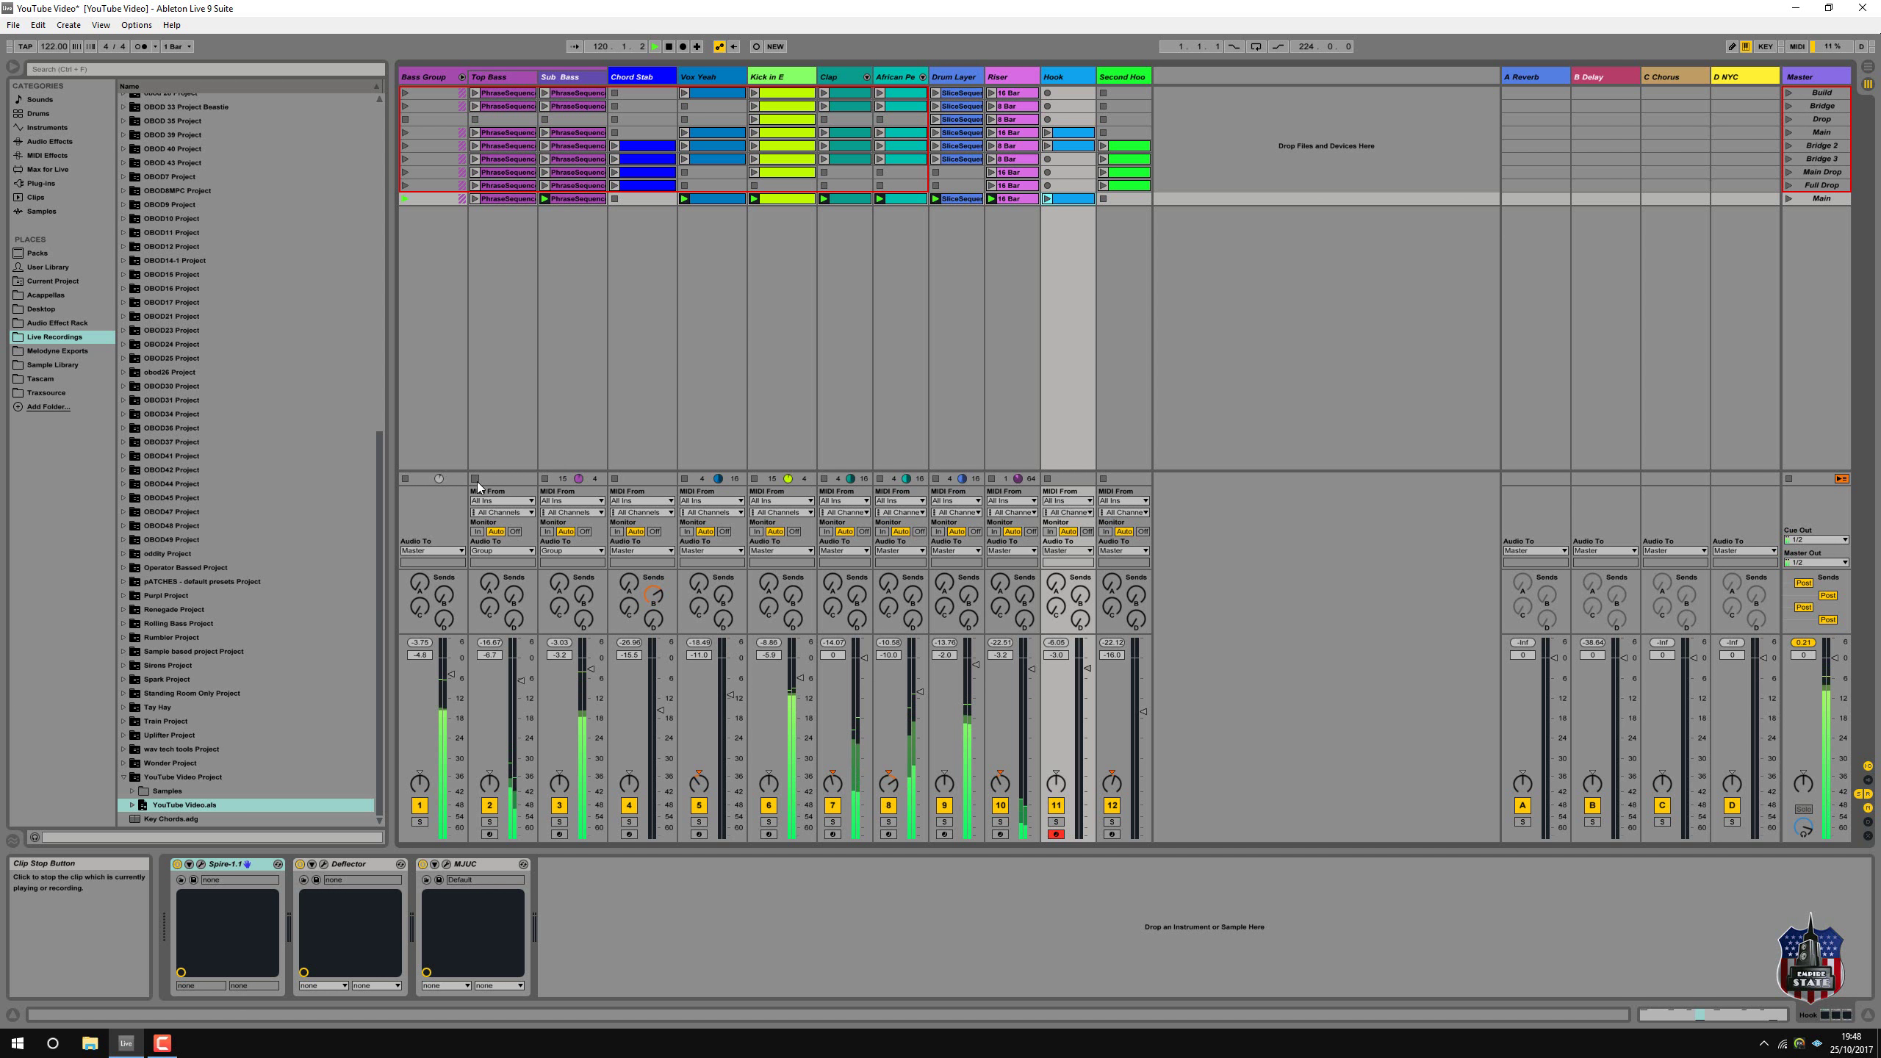
pyautogui.click(475, 198)
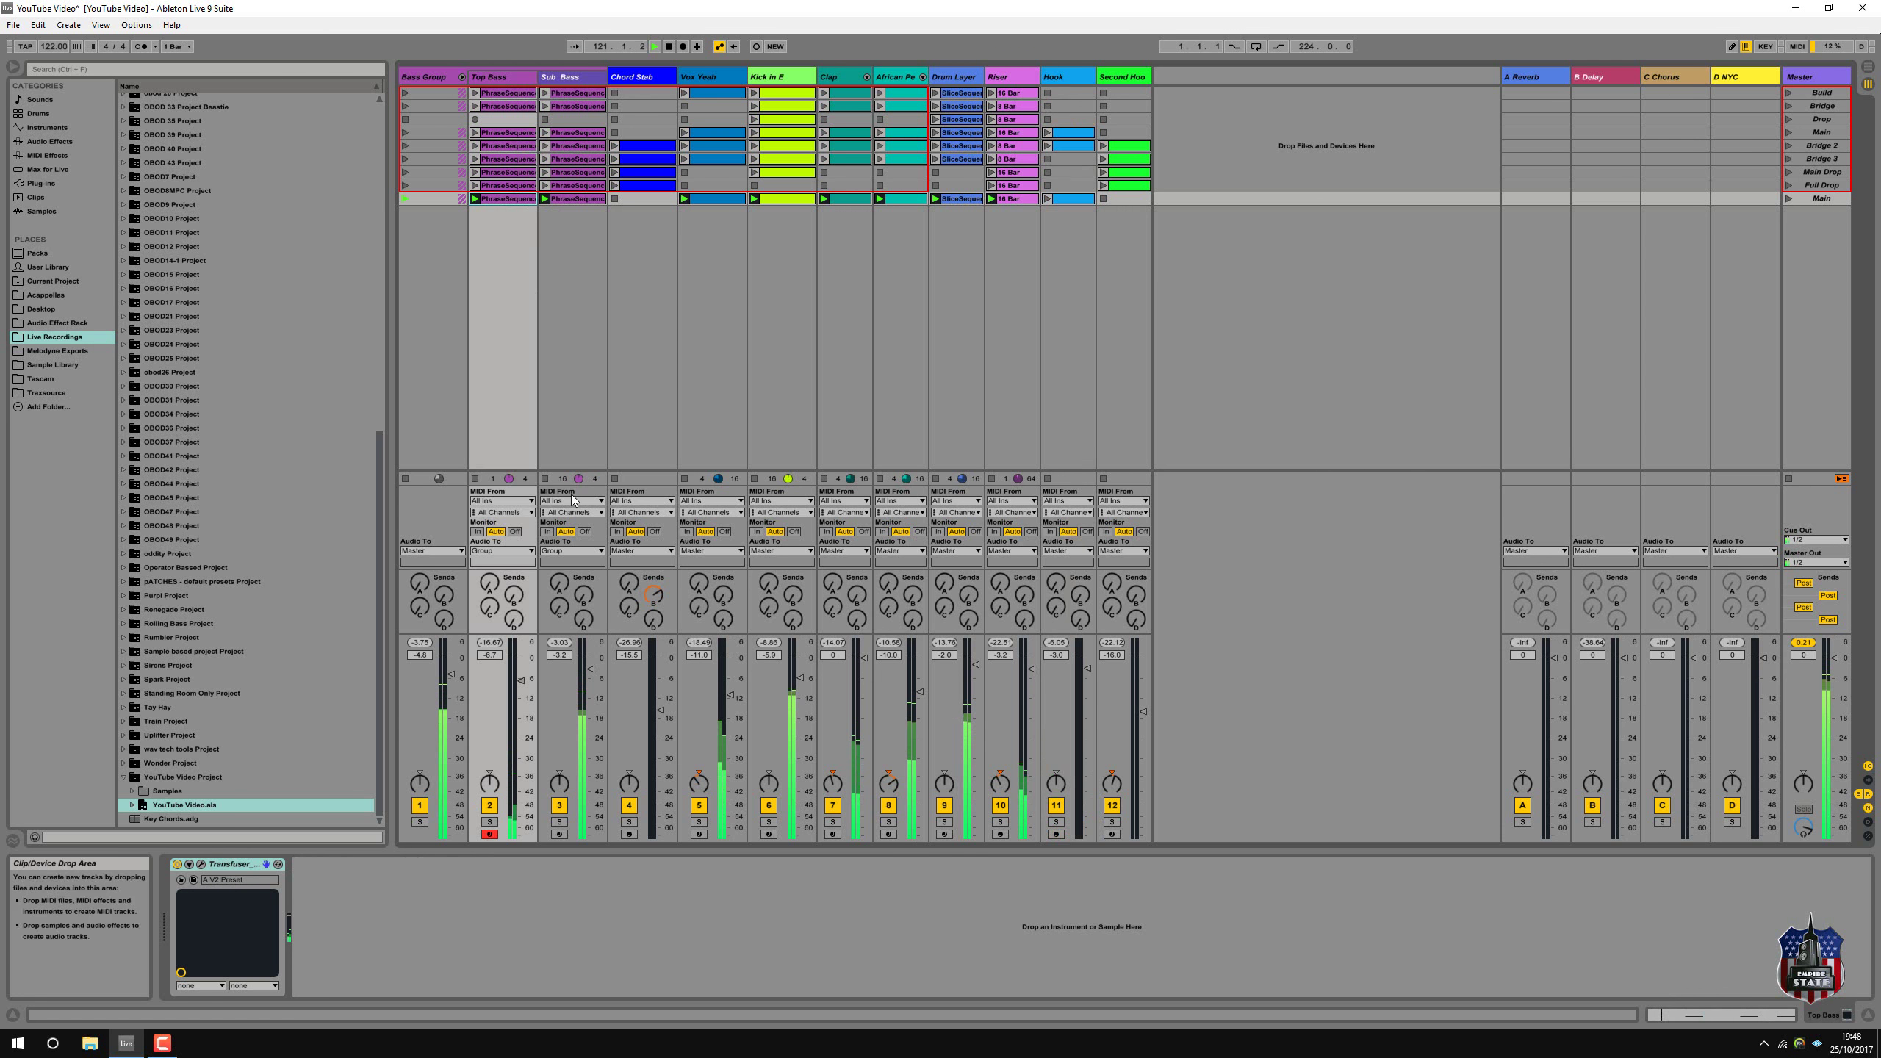
pyautogui.click(545, 479)
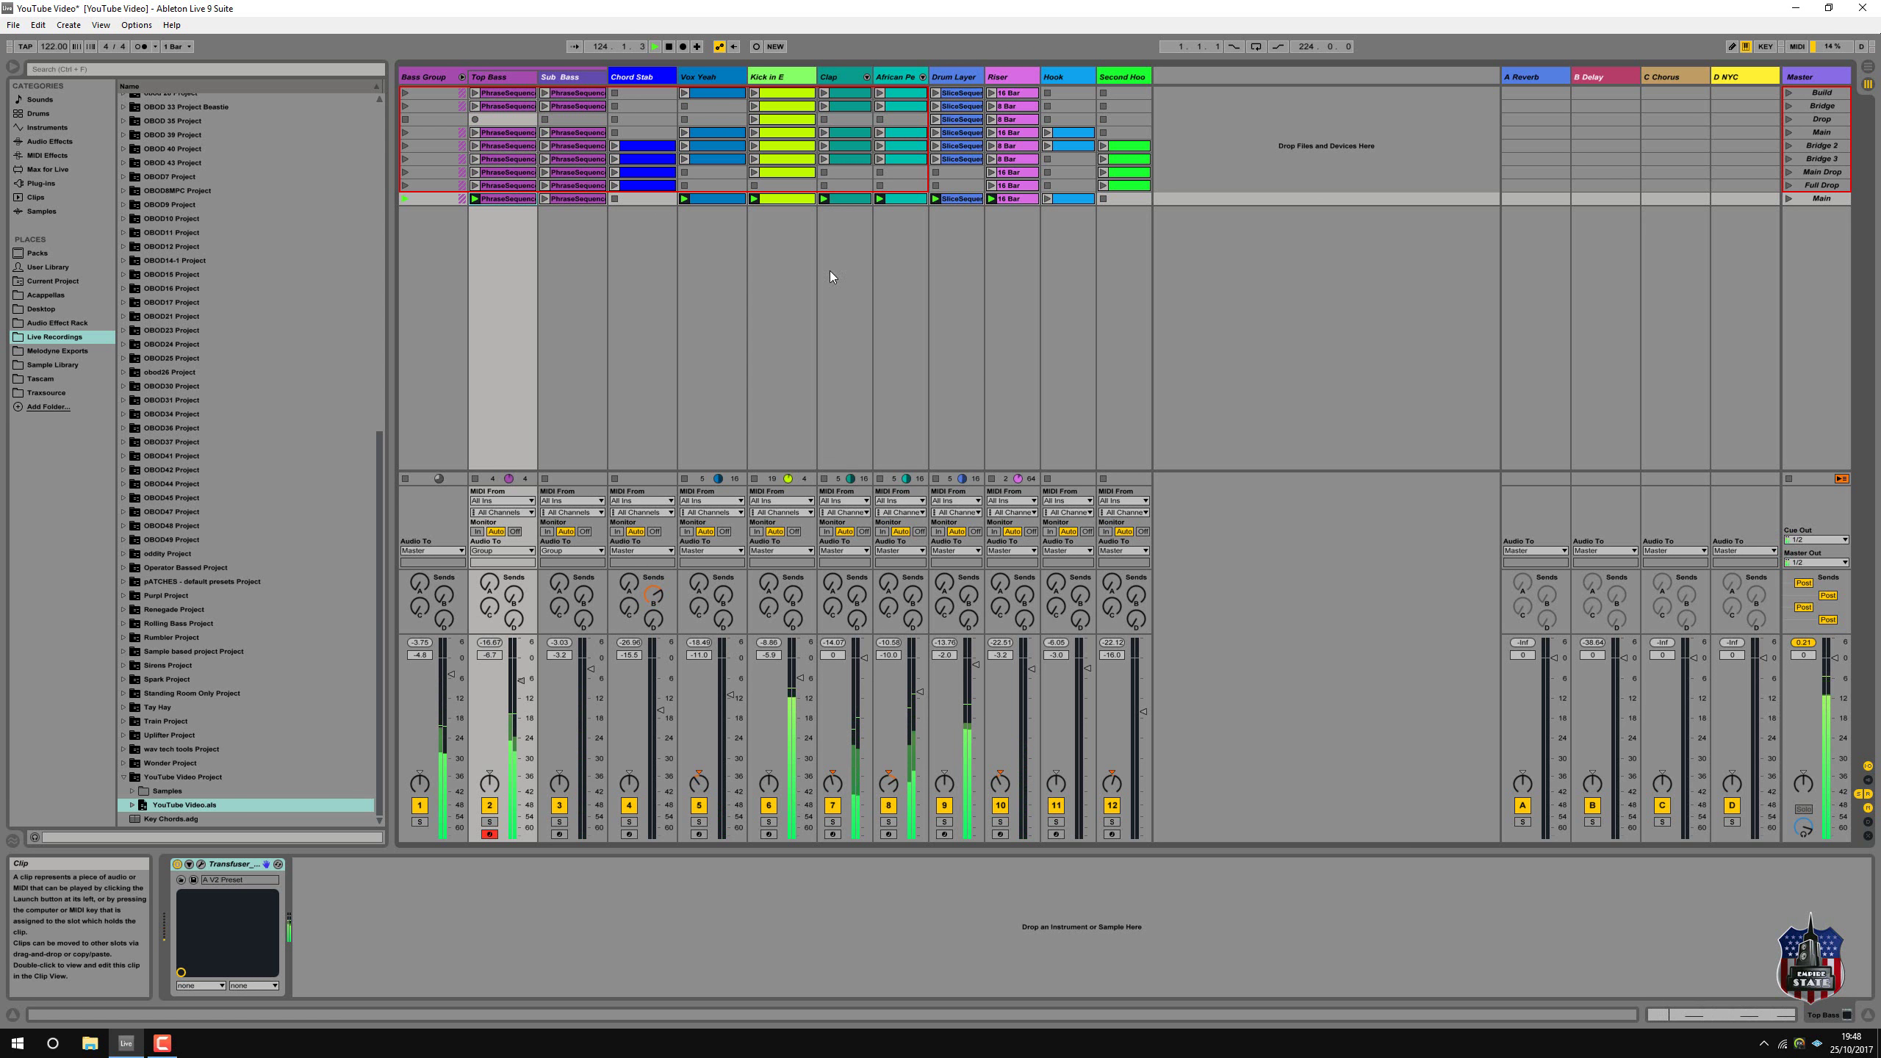
pyautogui.click(879, 479)
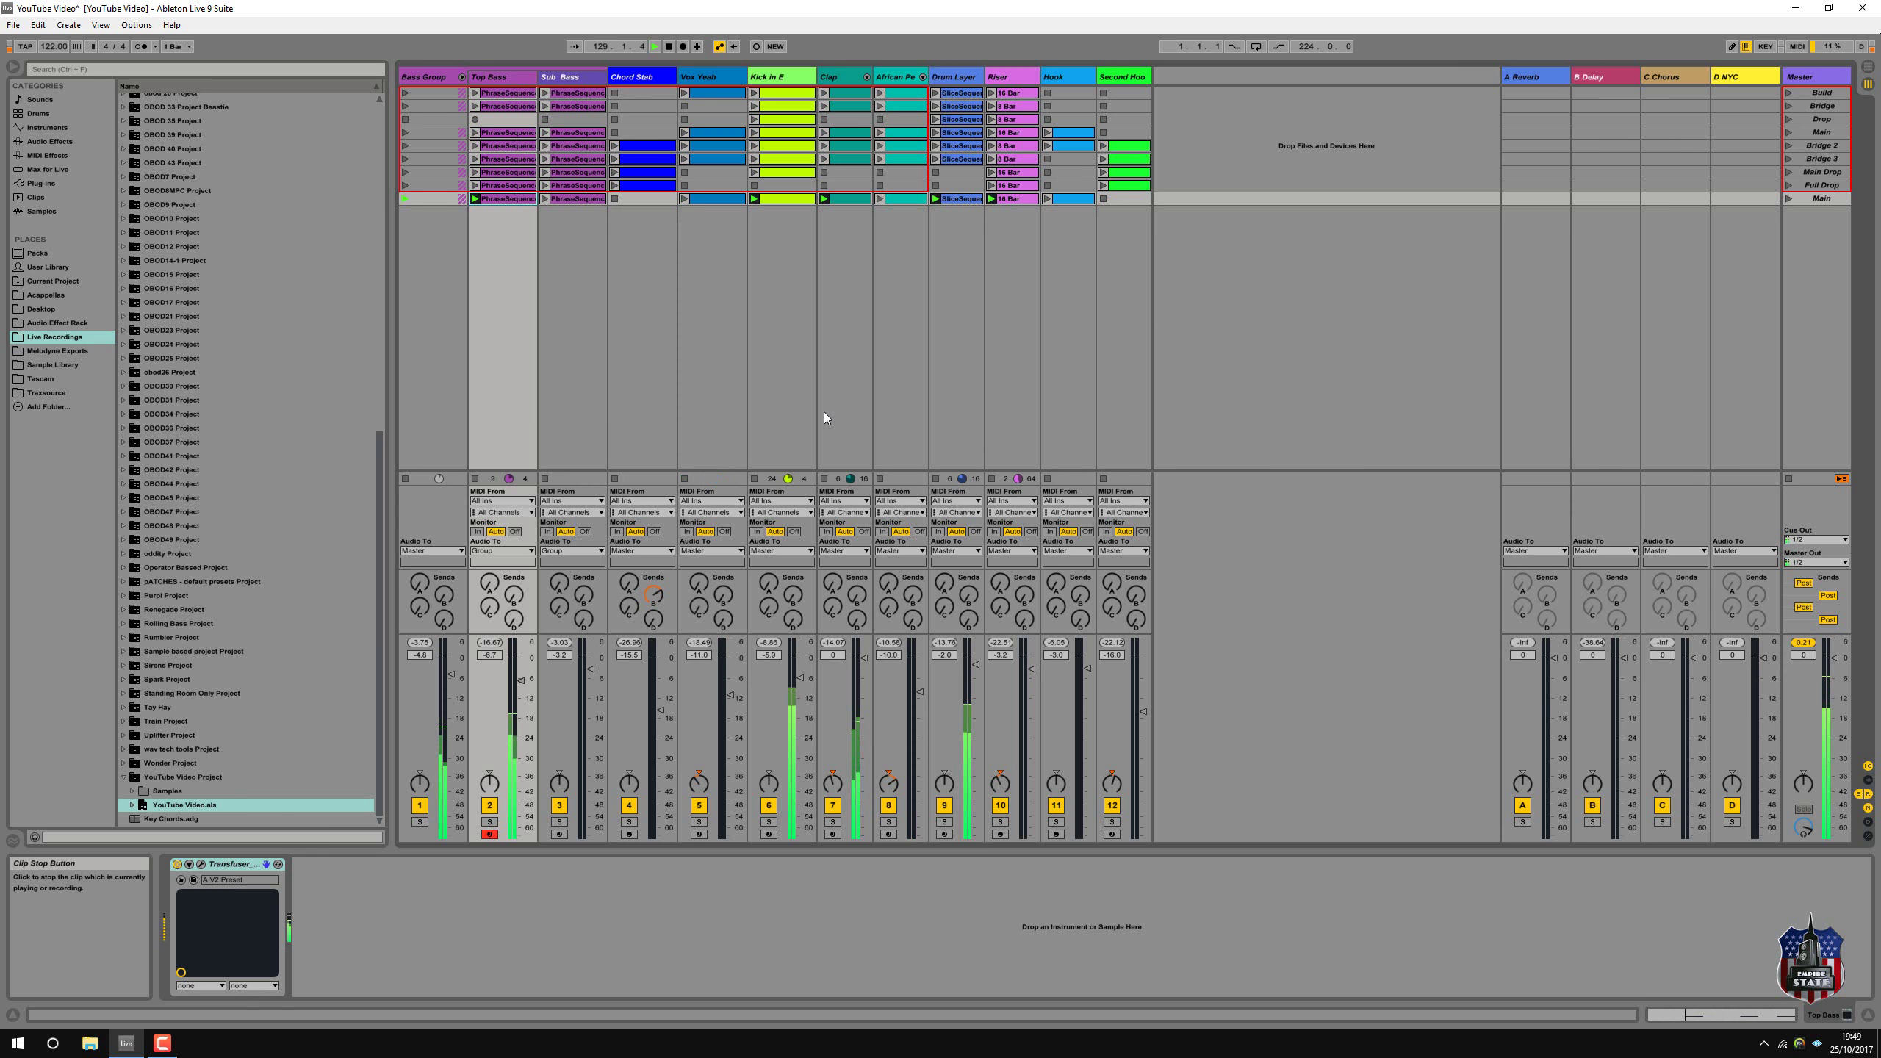
# Capture the currently playing clips as a new scene, Main1.
pyautogui.rightClick(1802, 197)
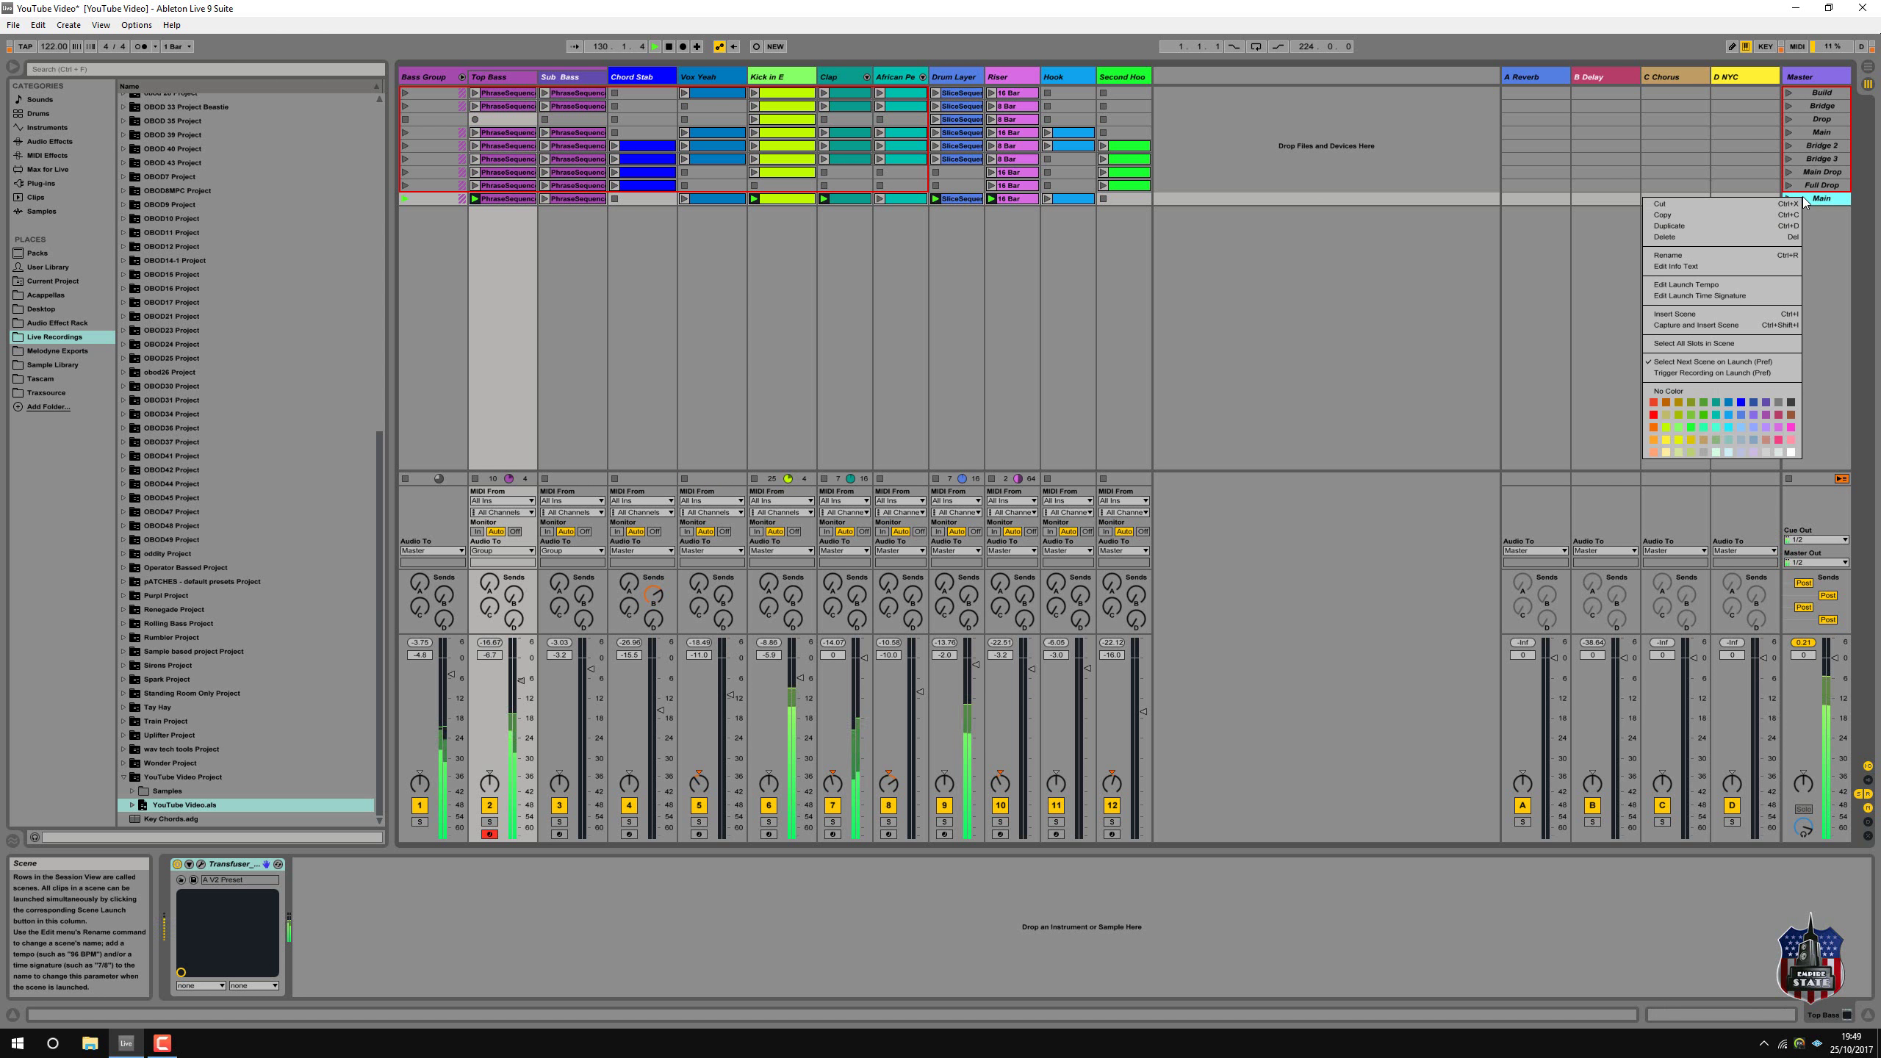
pyautogui.press('Escape')
pyautogui.click(69, 24)
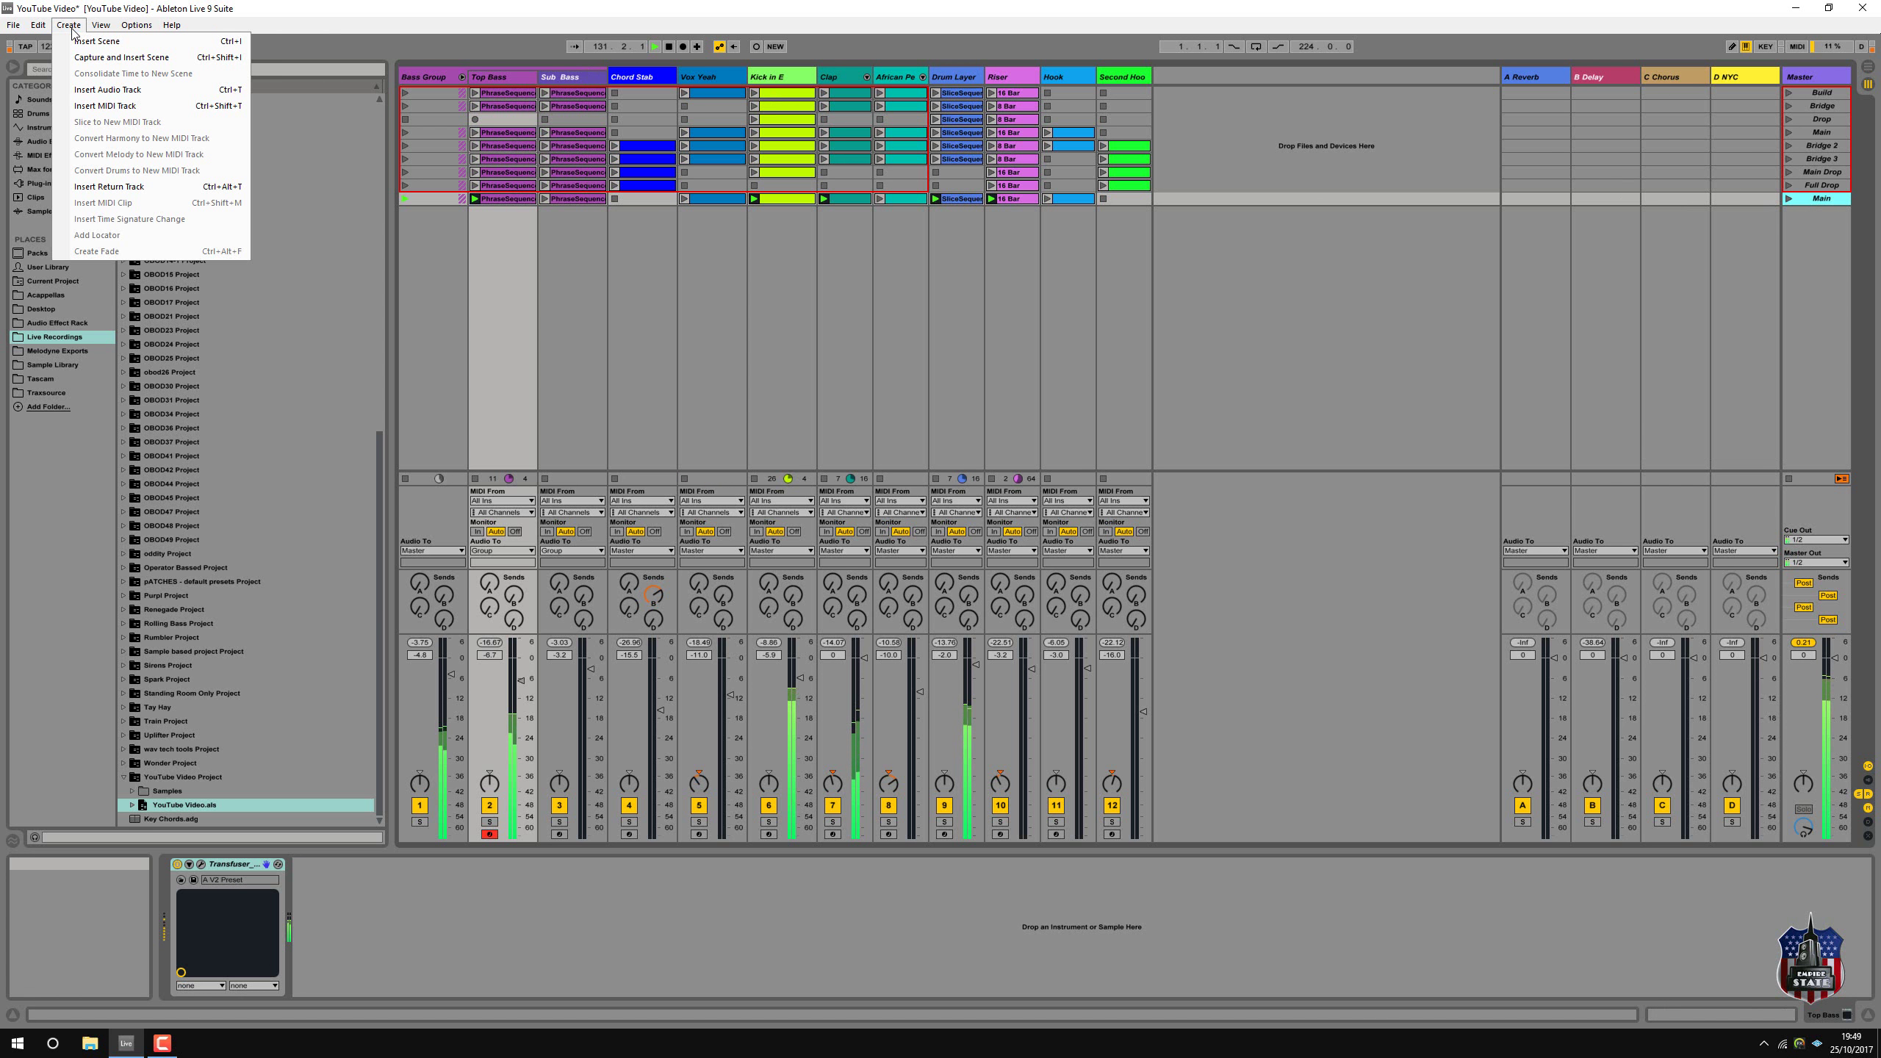
pyautogui.click(79, 58)
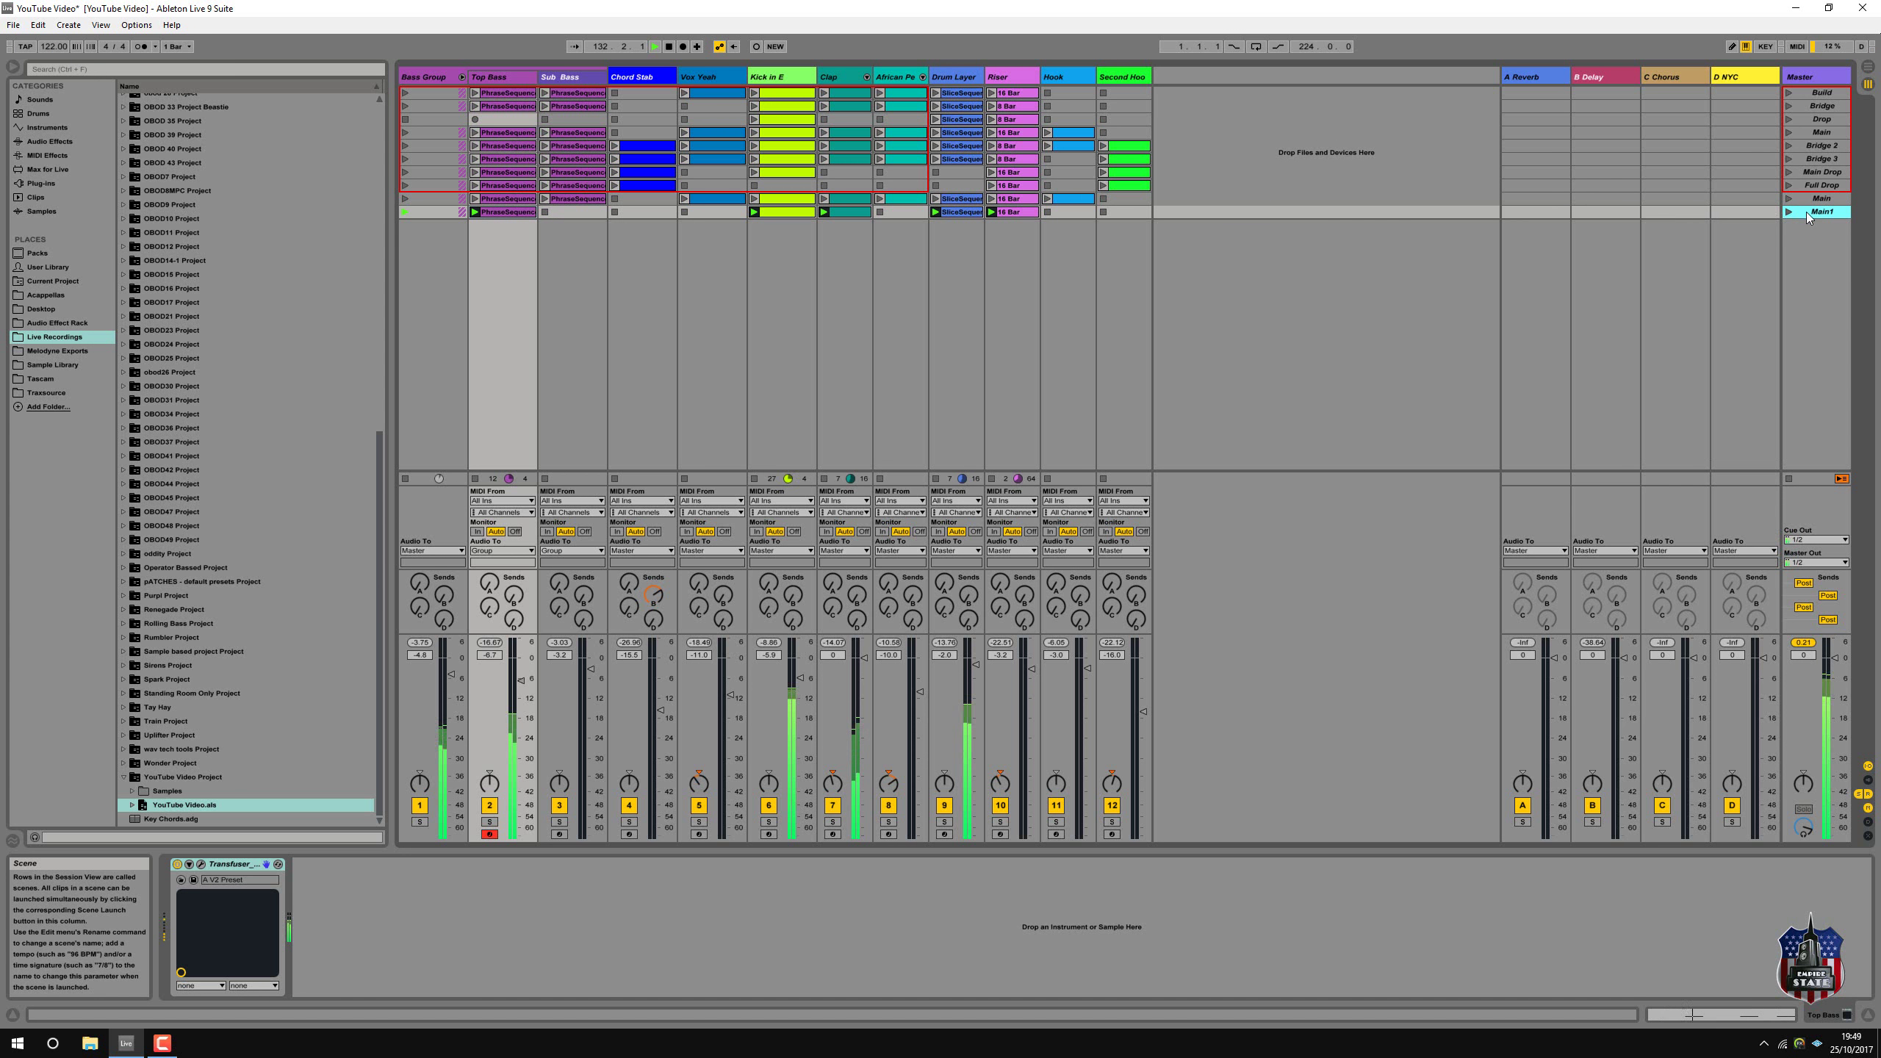
# Rename Main1 to 'Intro/Outro' and place a copy at the top of the scene list.
pyautogui.rightClick(1806, 211)
pyautogui.click(1775, 271)
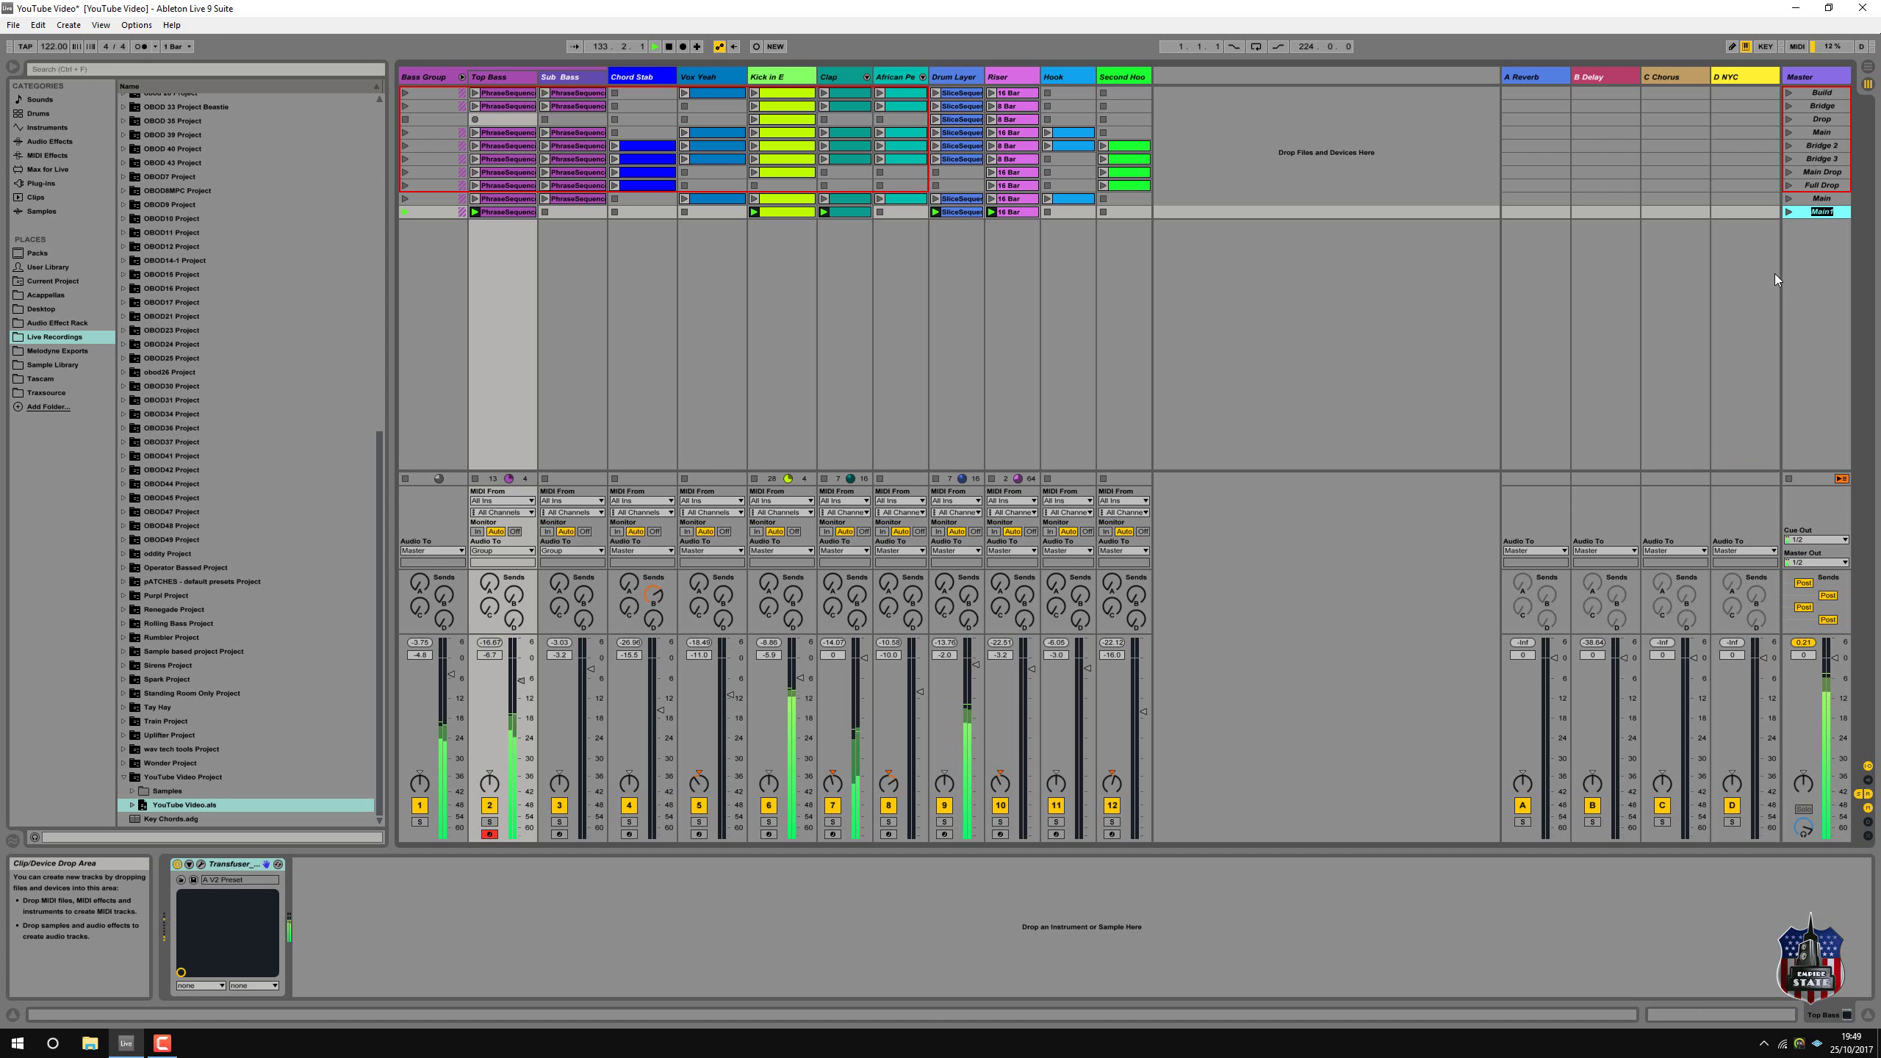
pyautogui.write('Intro/Outro')
pyautogui.press('Return')
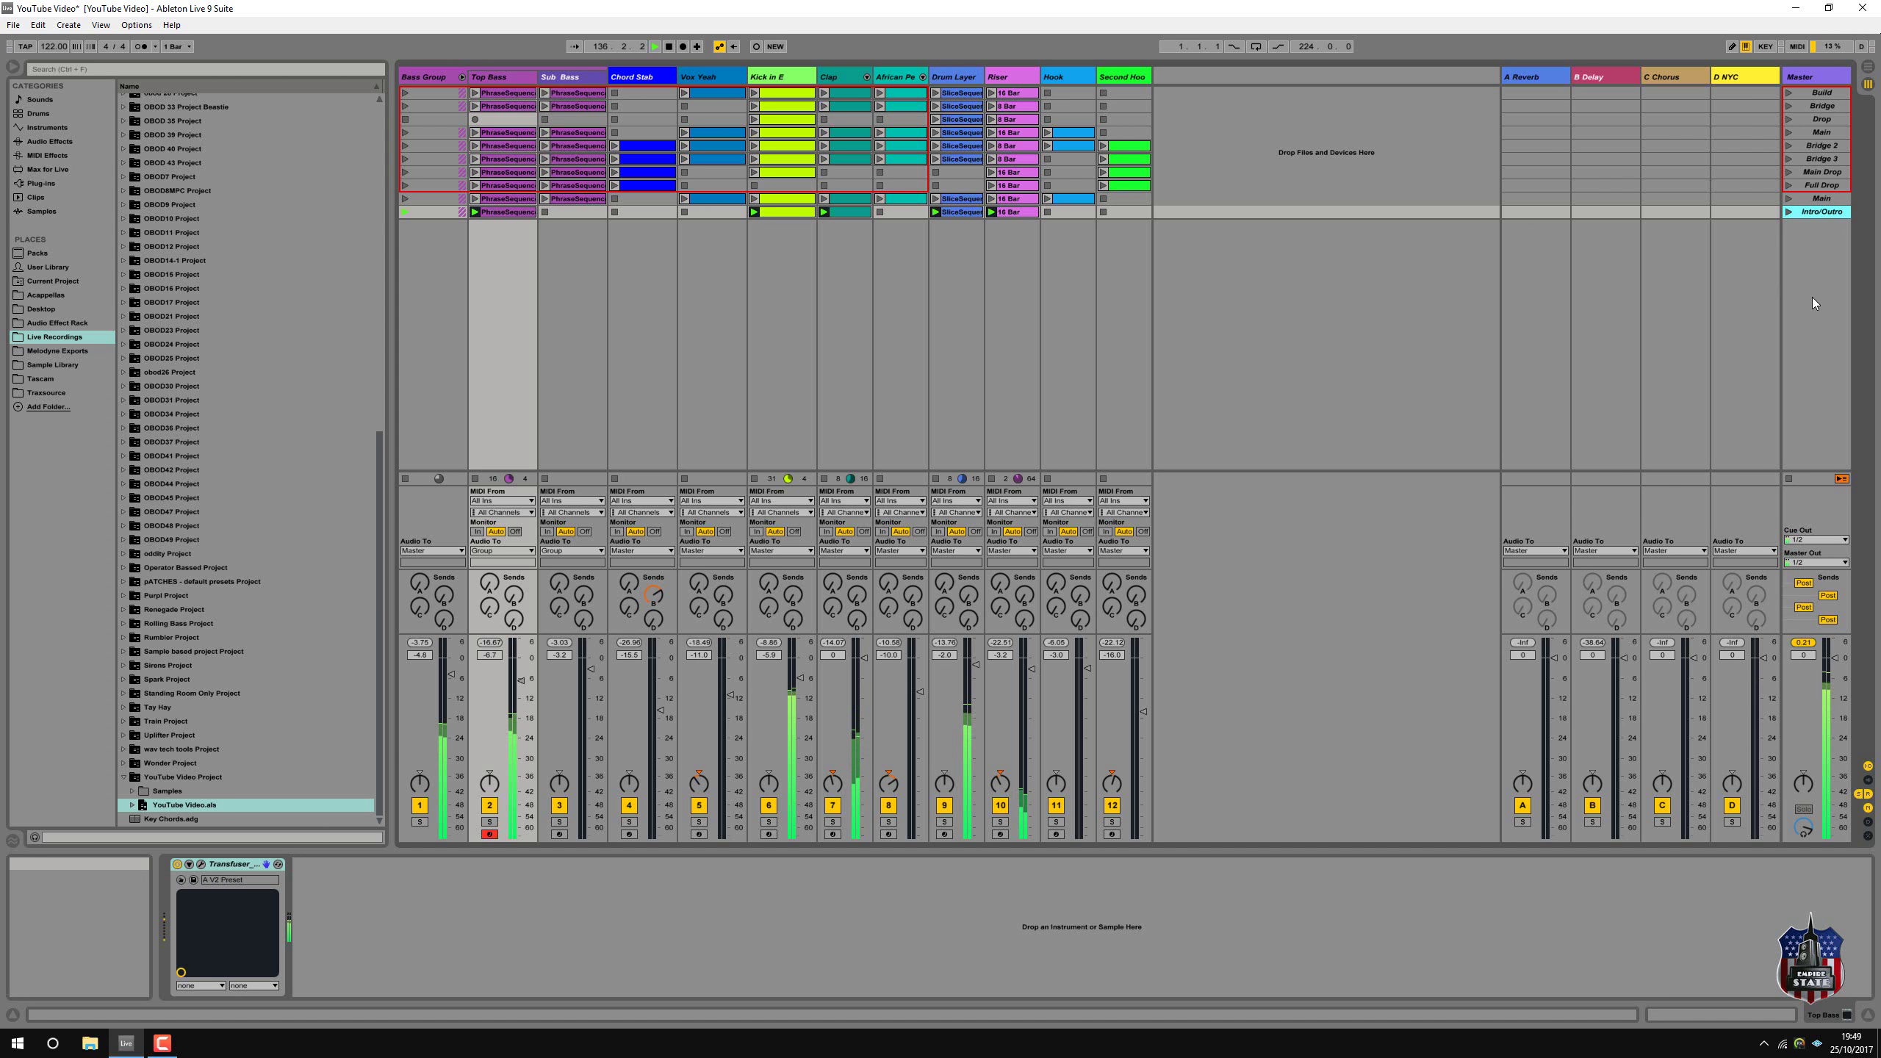
pyautogui.click(1622, 332)
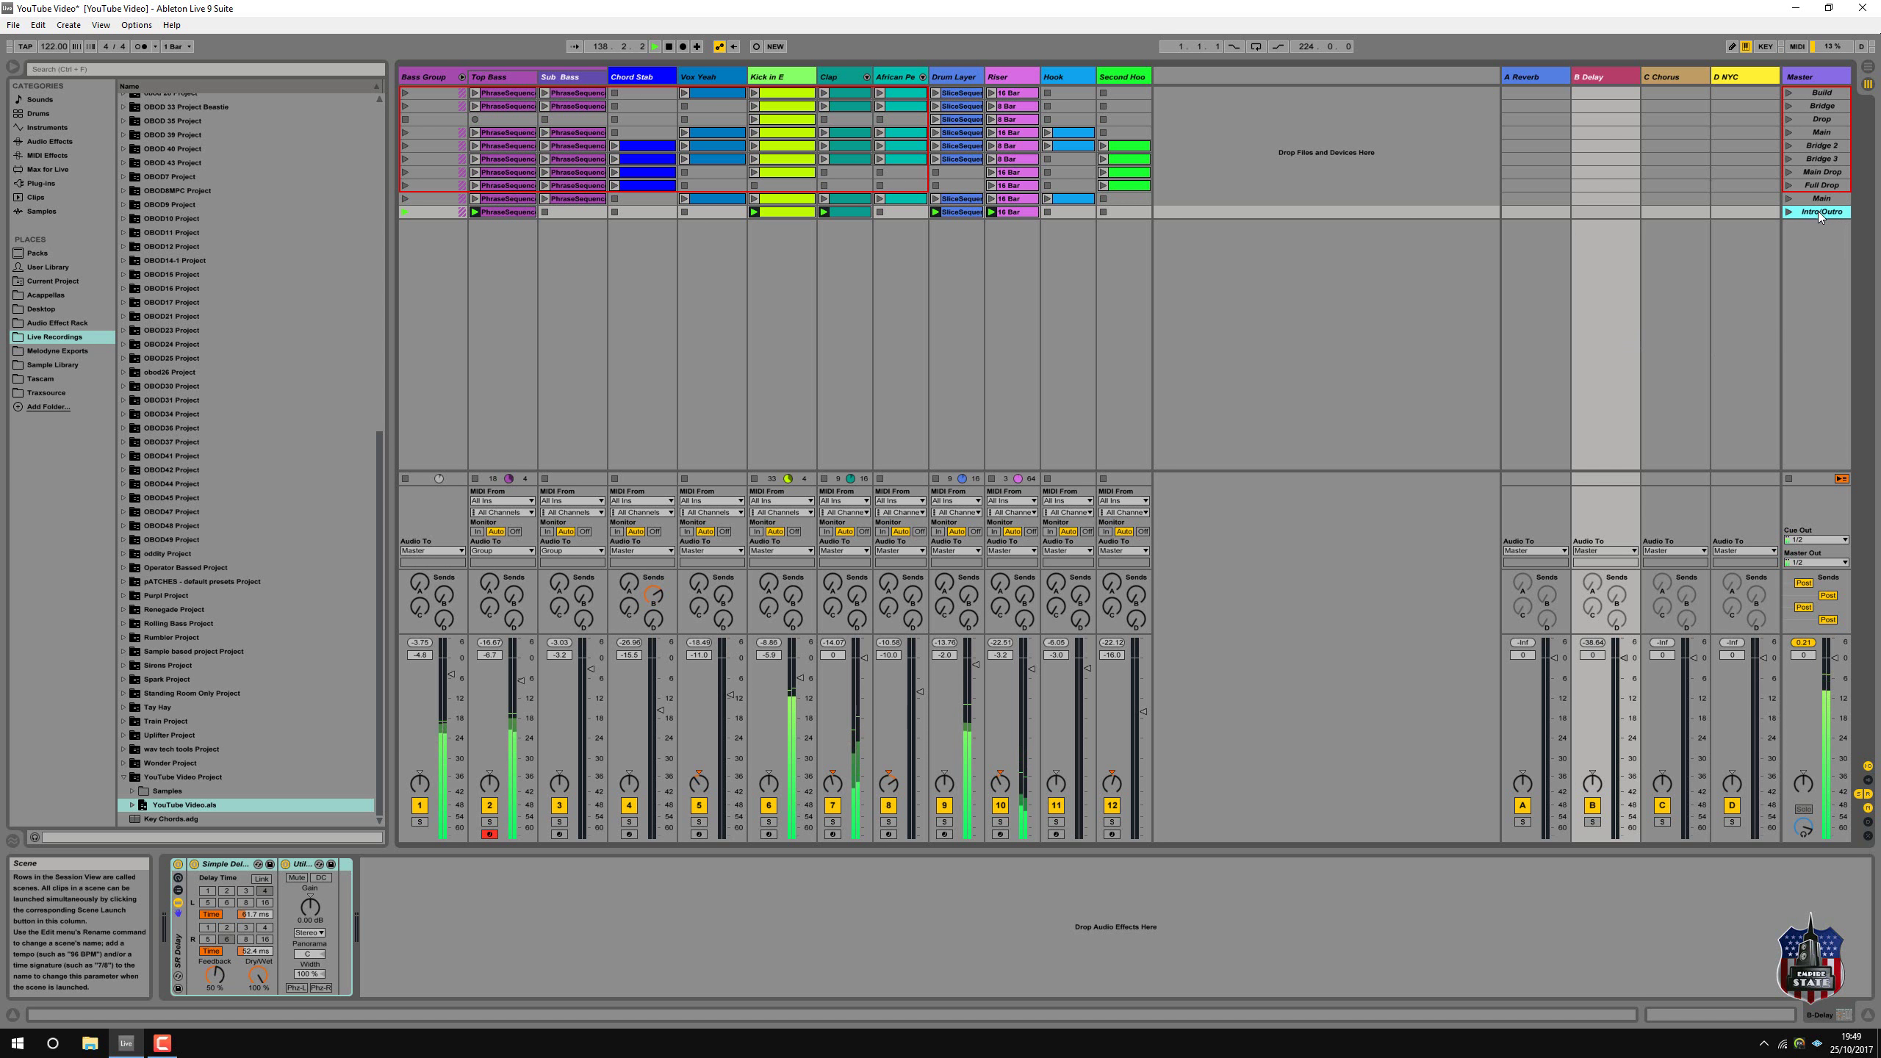
pyautogui.moveTo(1817, 211); pyautogui.dragTo(1818, 90)
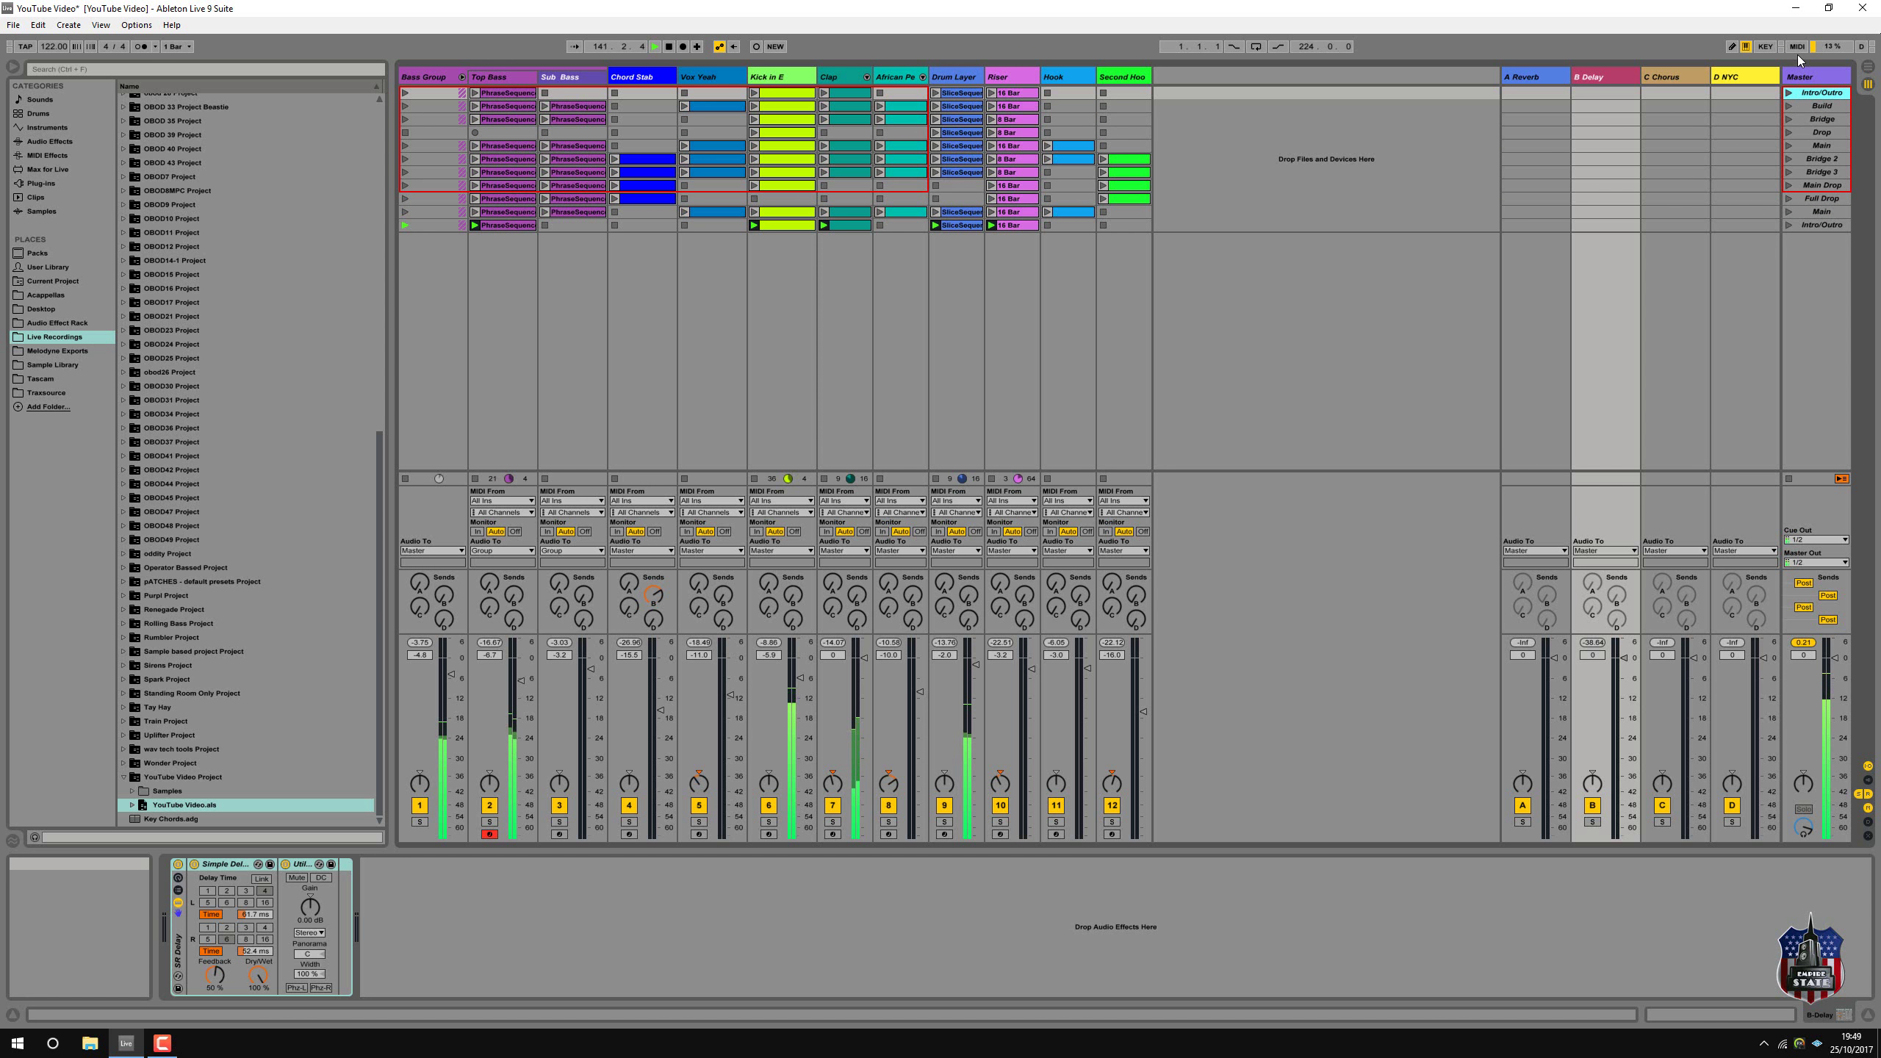
# Audition Intro/Outro, Build and Bridge, then copy a Second Hook clip up into Bridge's slot.
pyautogui.click(1789, 94)
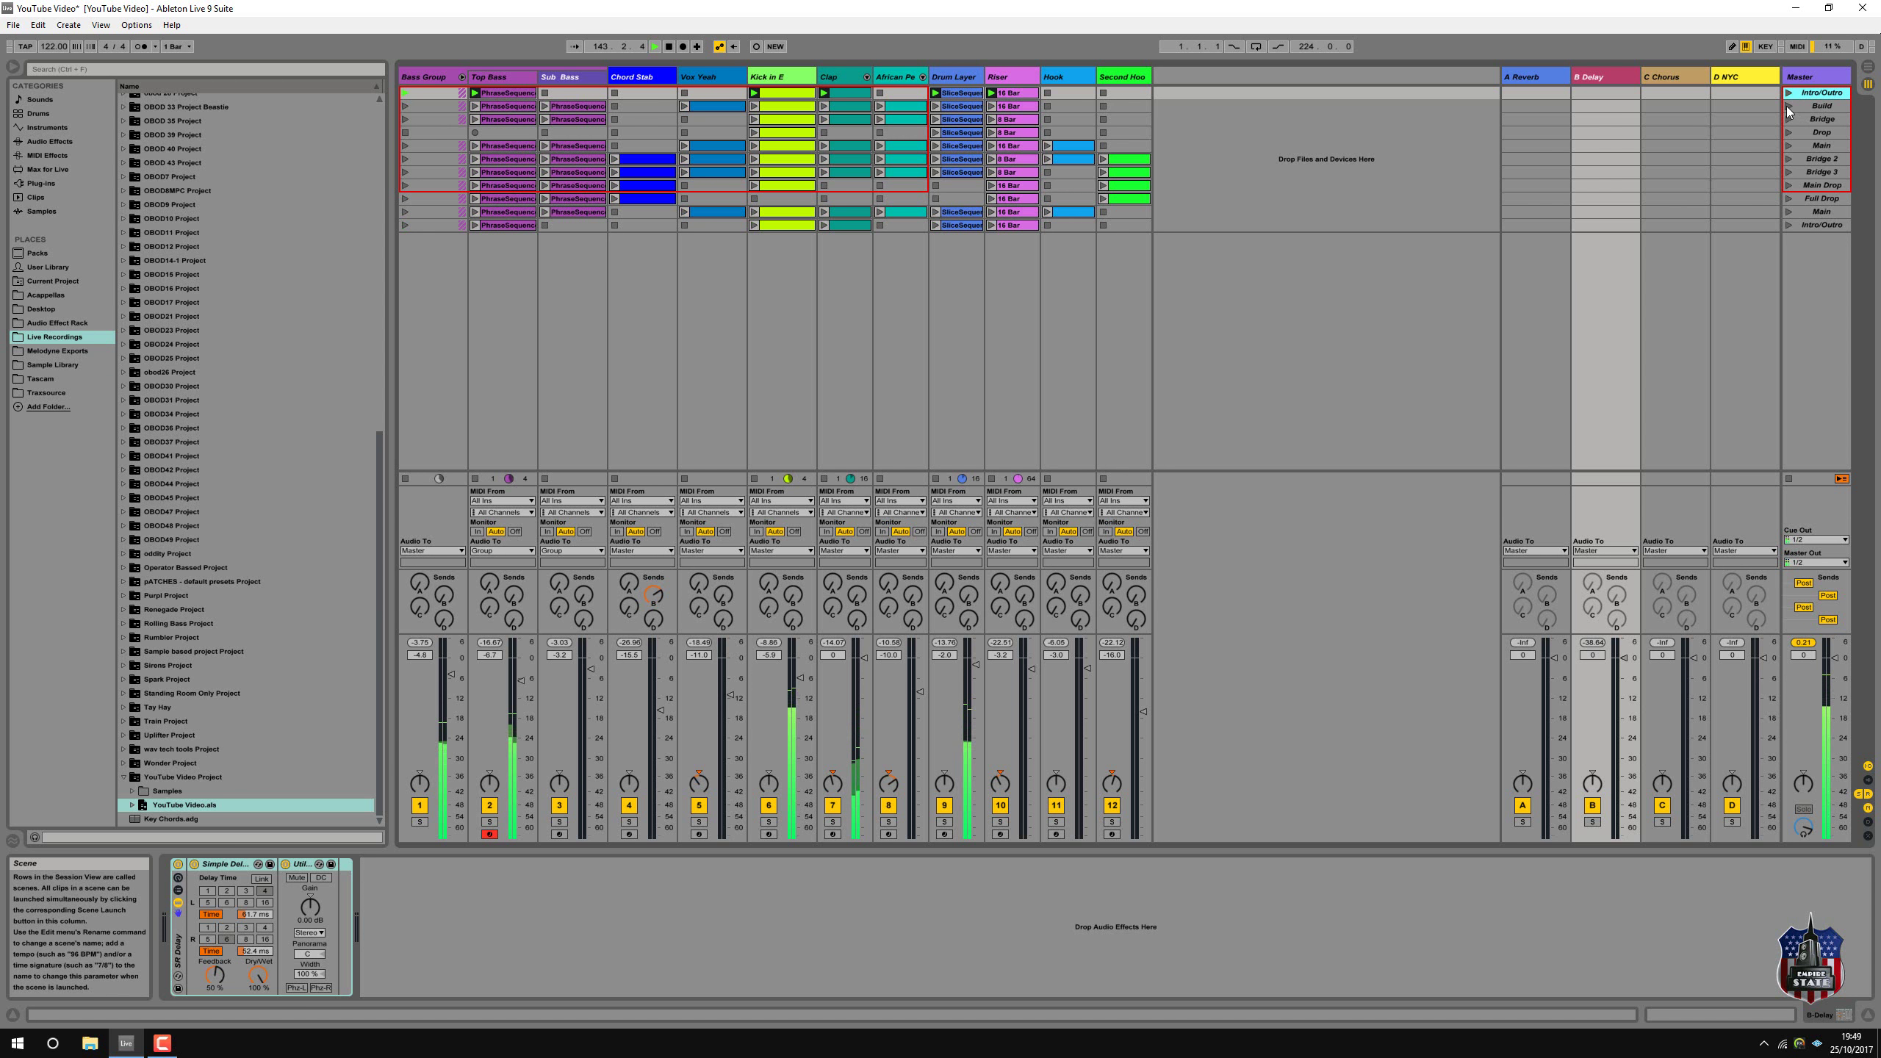
pyautogui.click(1788, 106)
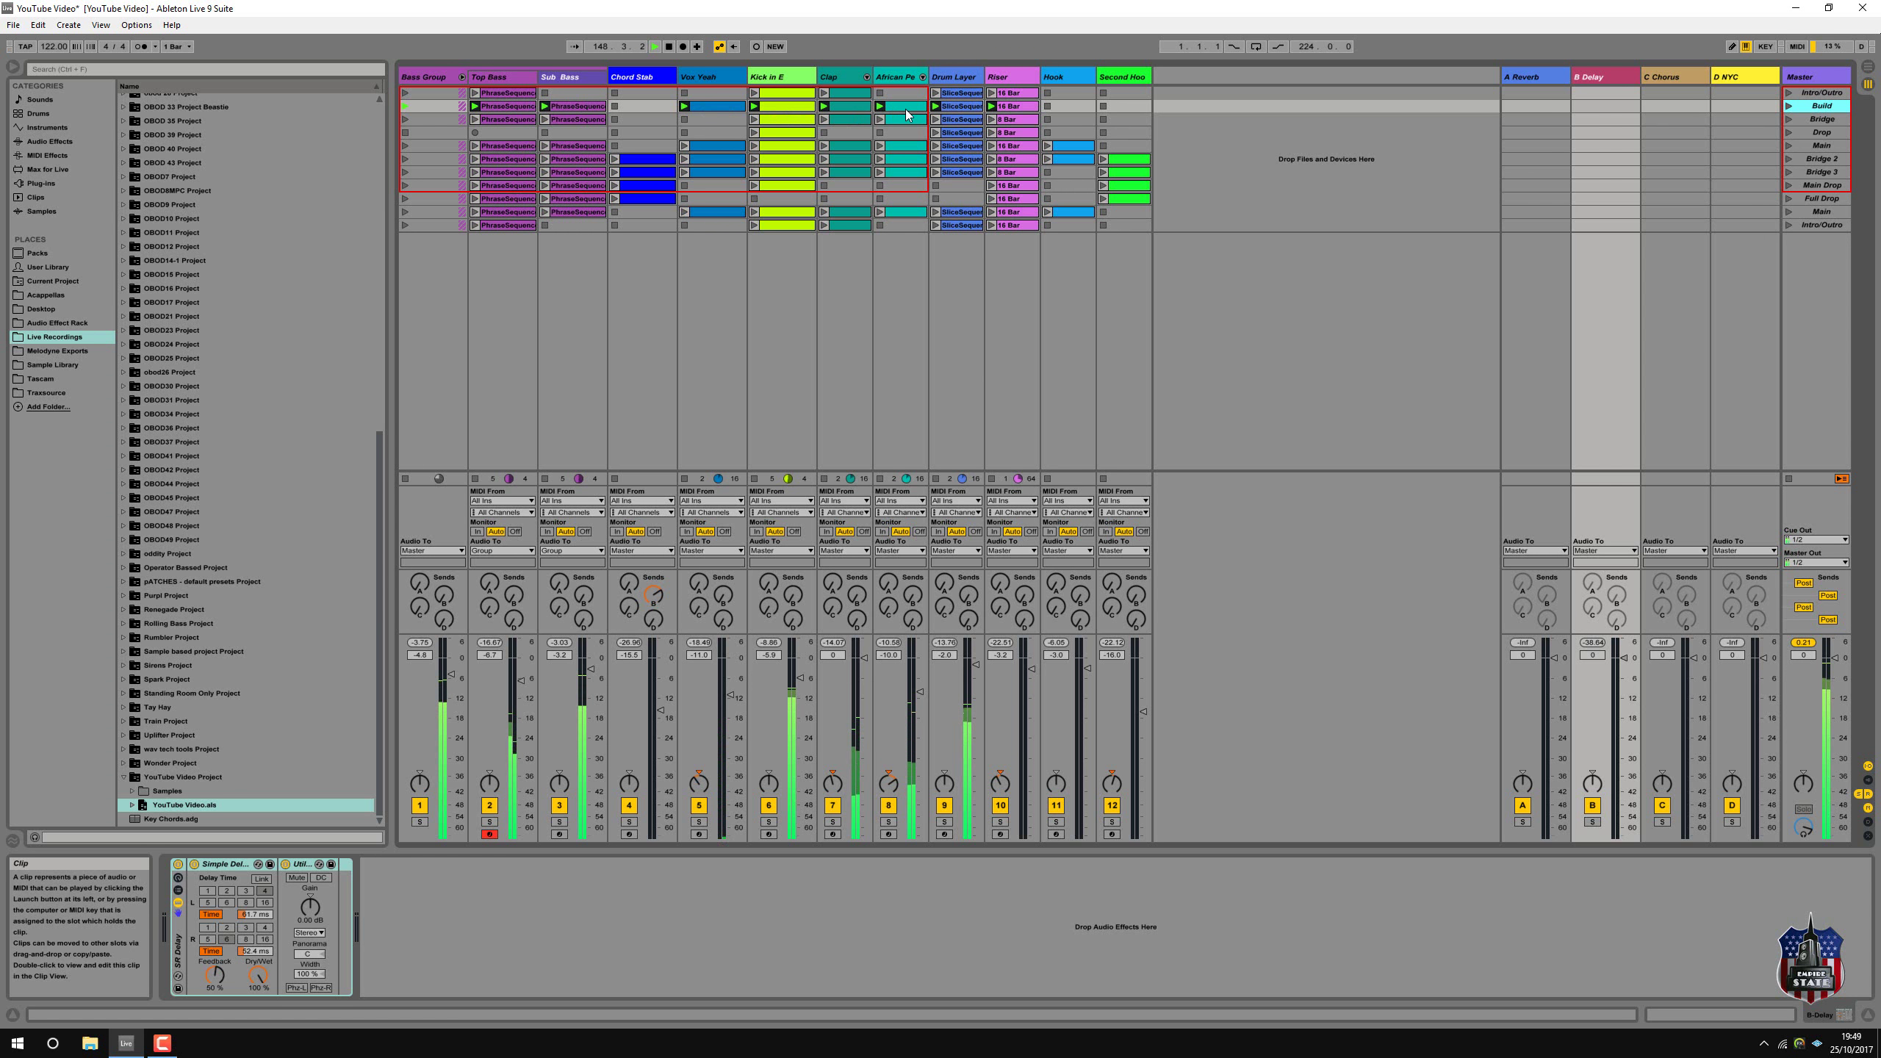
pyautogui.click(1789, 120)
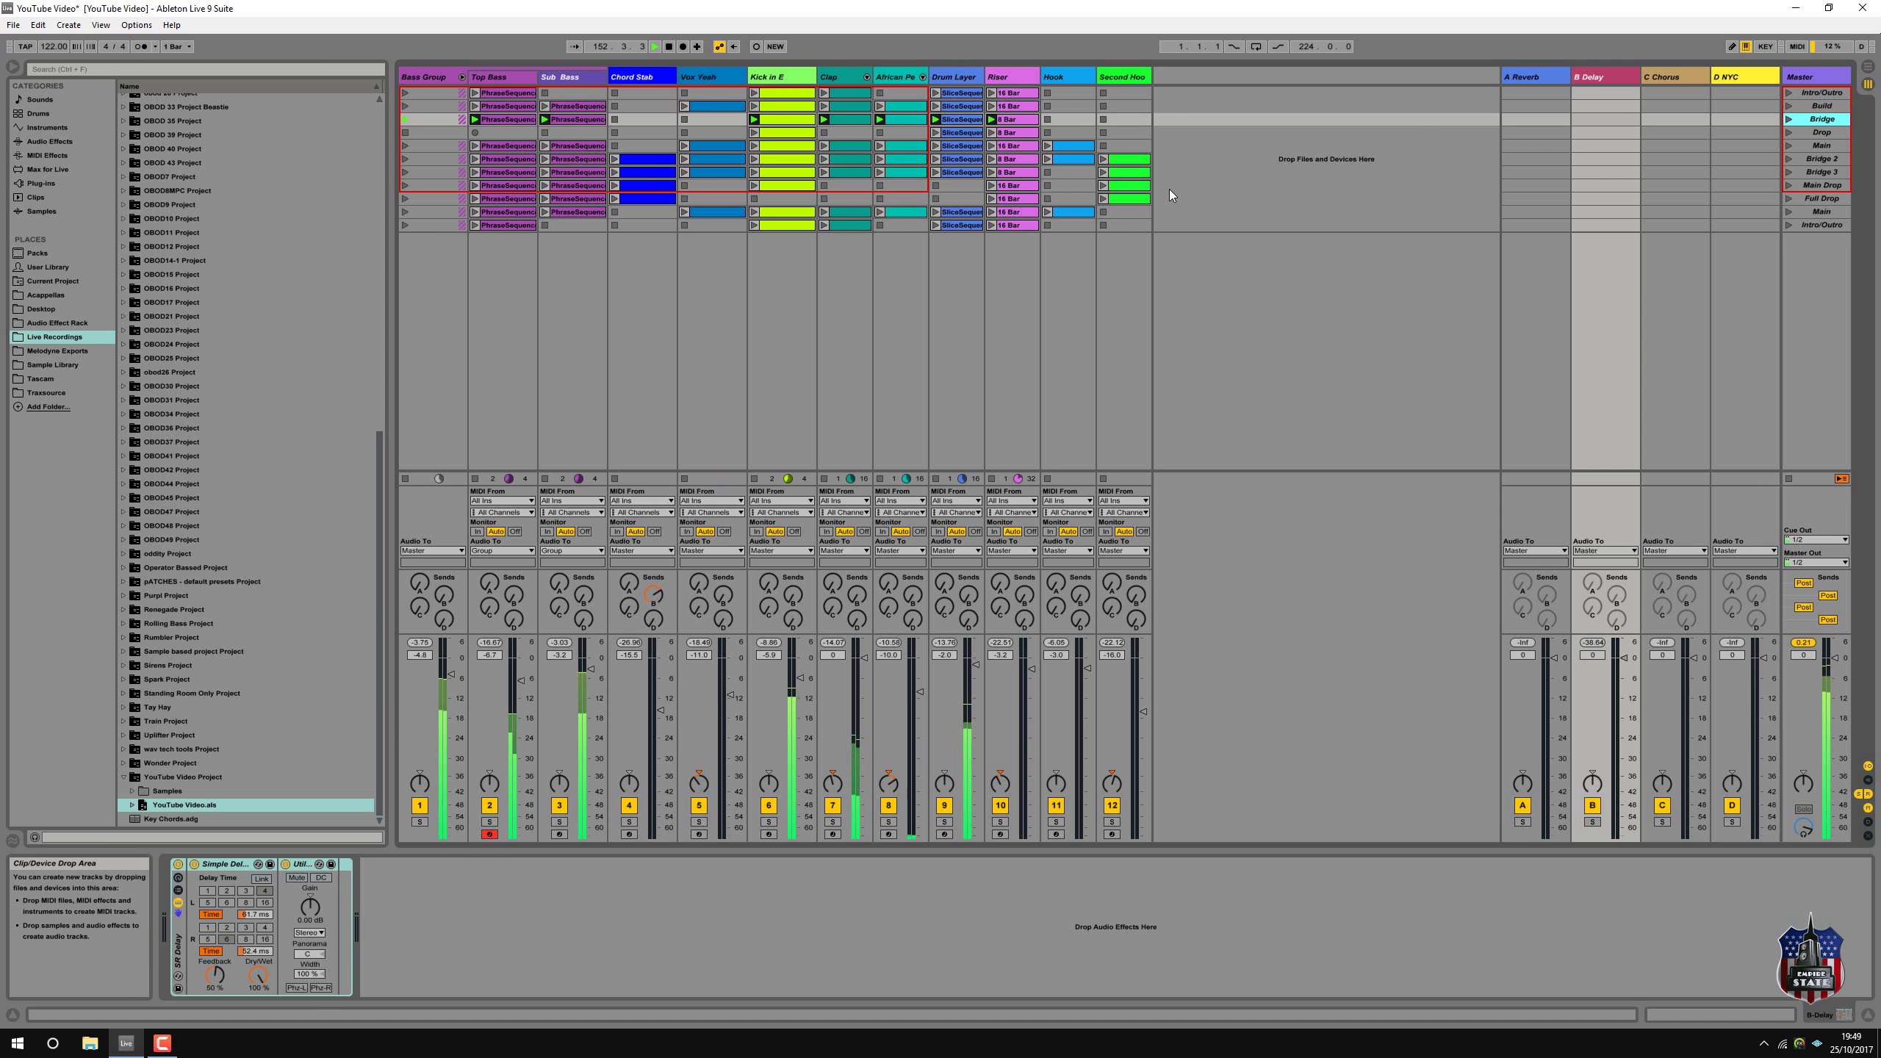
pyautogui.click(1105, 160)
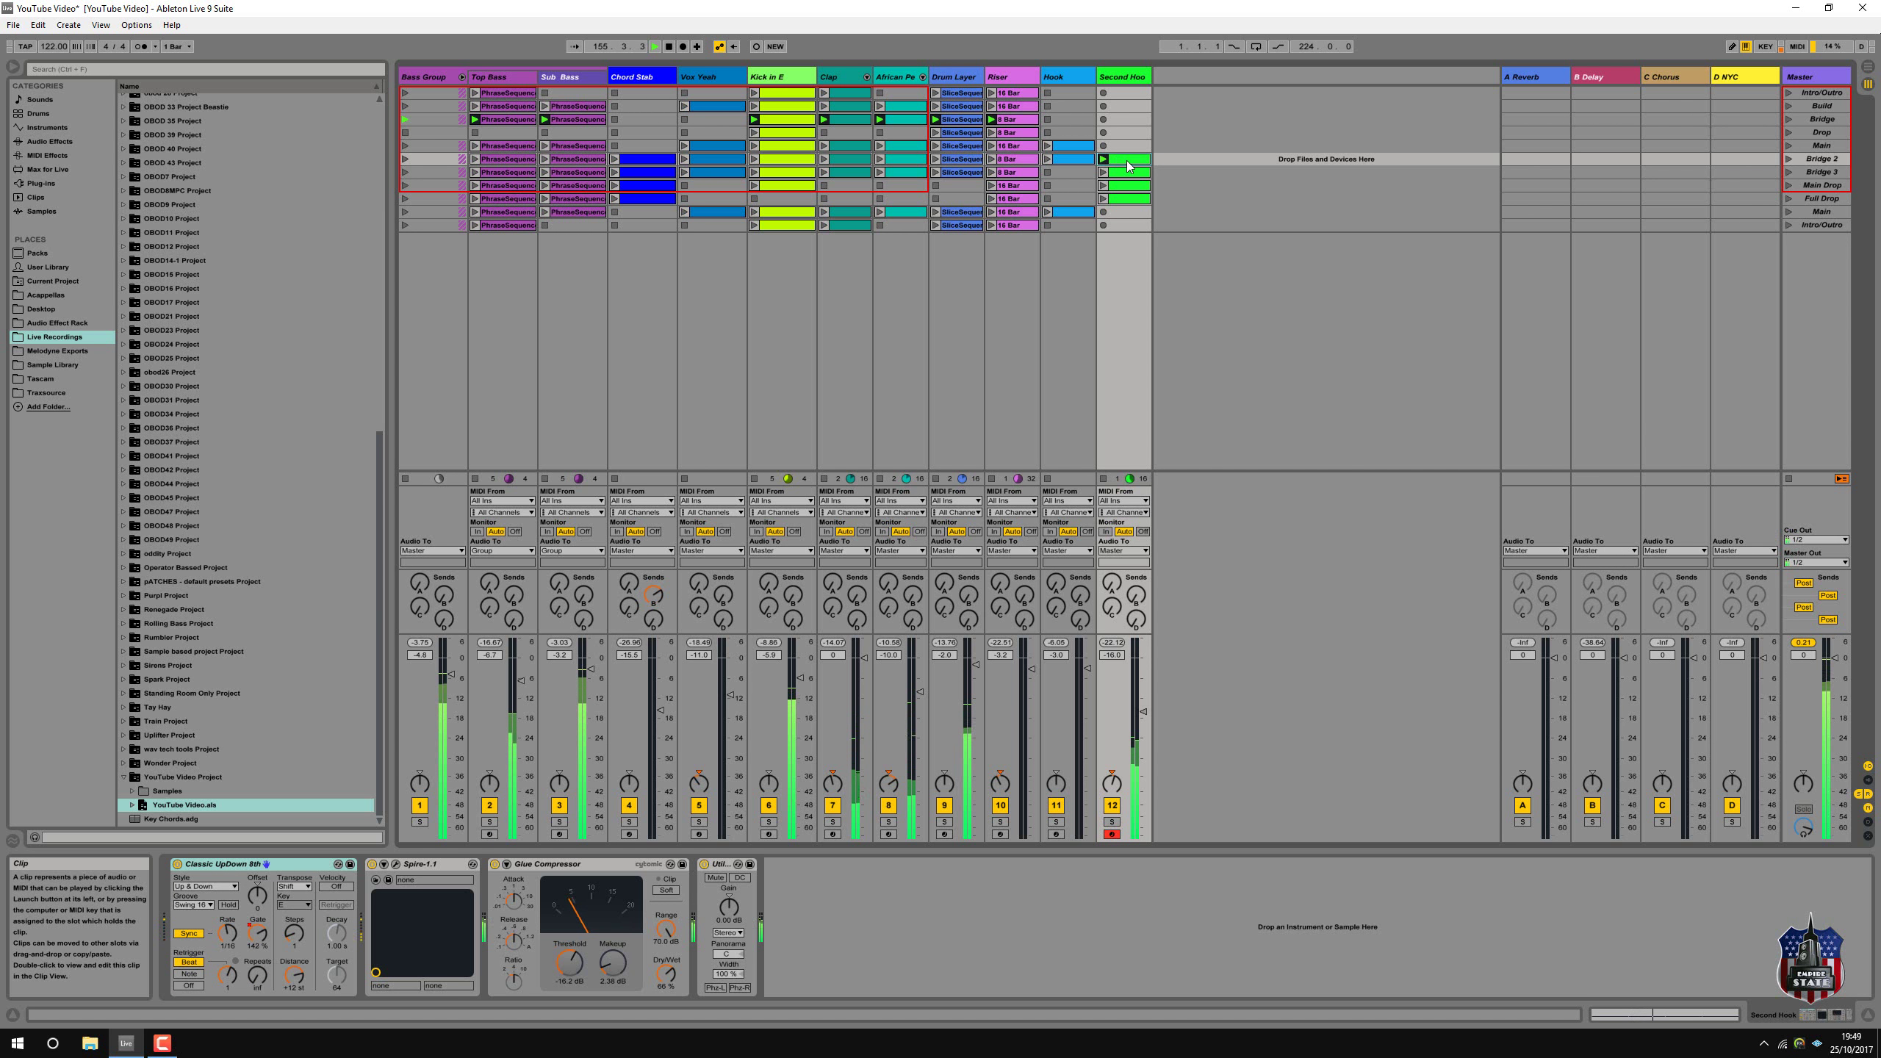
pyautogui.moveTo(1129, 166); pyautogui.dragTo(1129, 121)
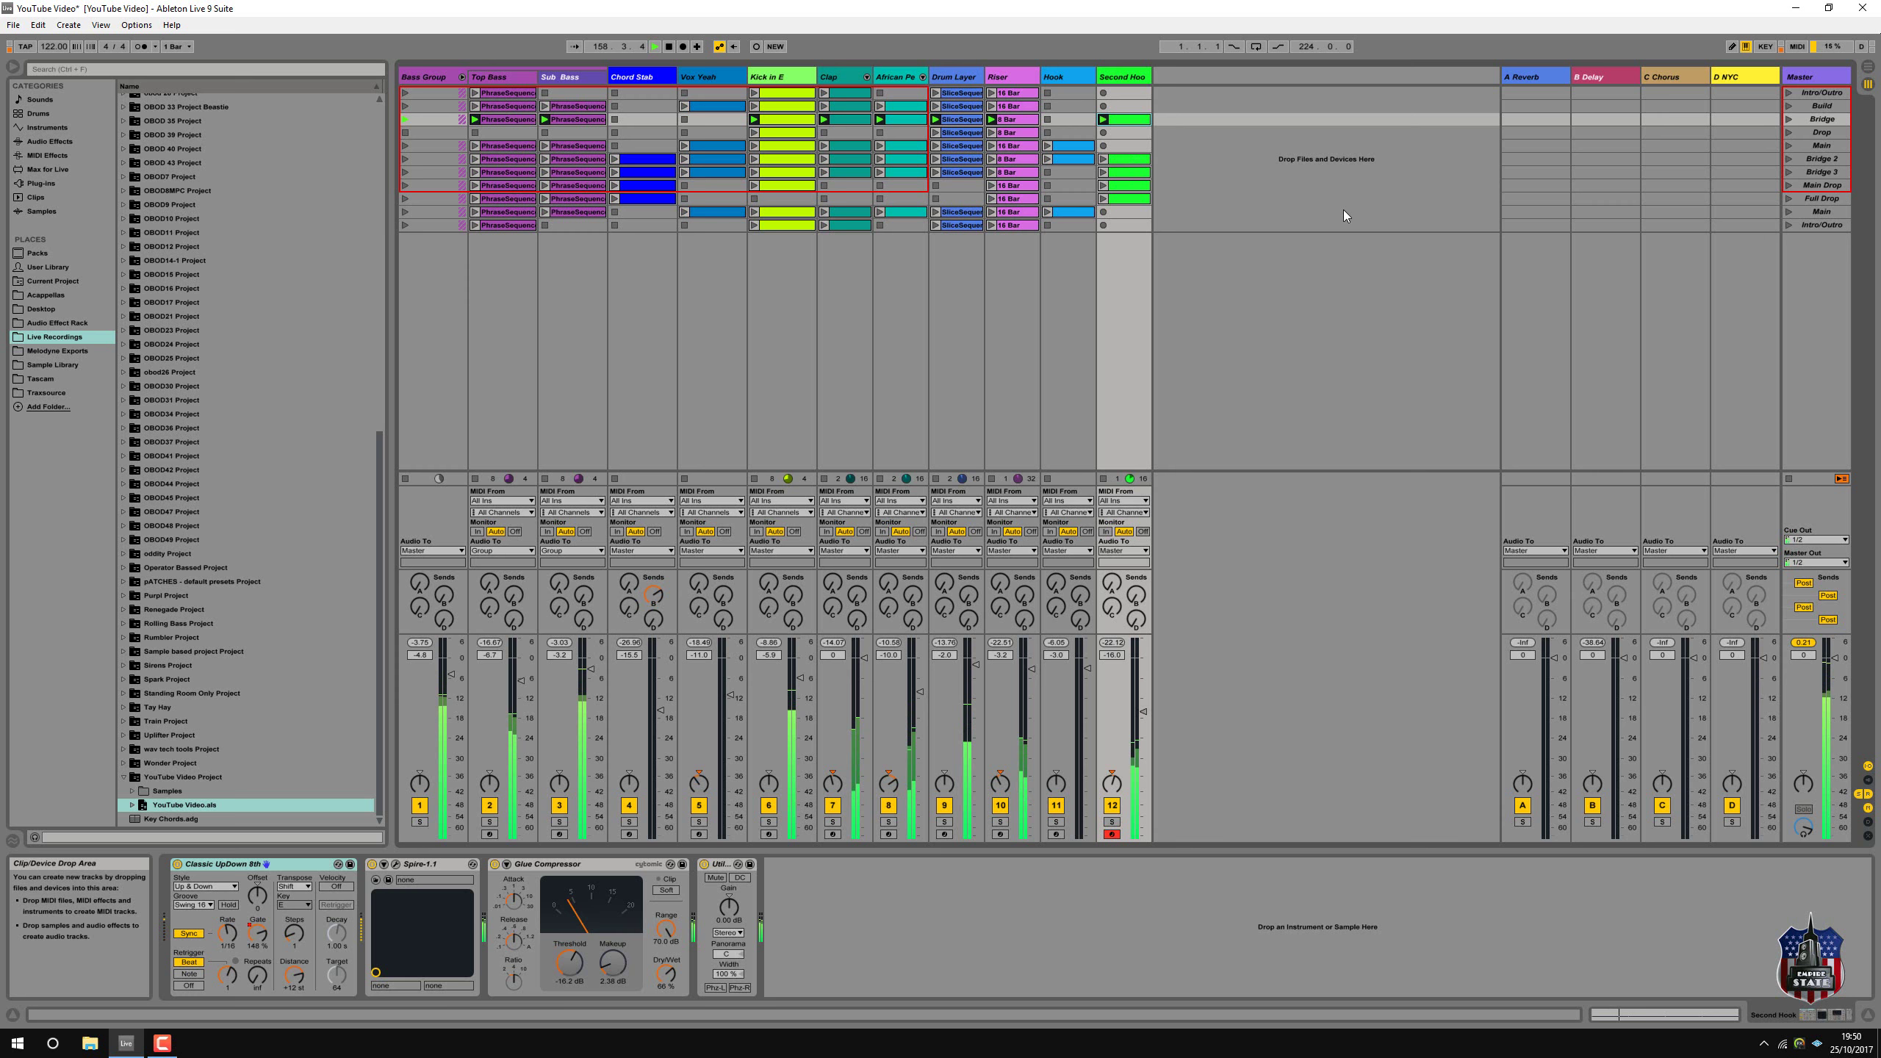
# Copy Bridge's Second Hook clip down into the Drop row, then launch Main to listen.
pyautogui.click(1788, 135)
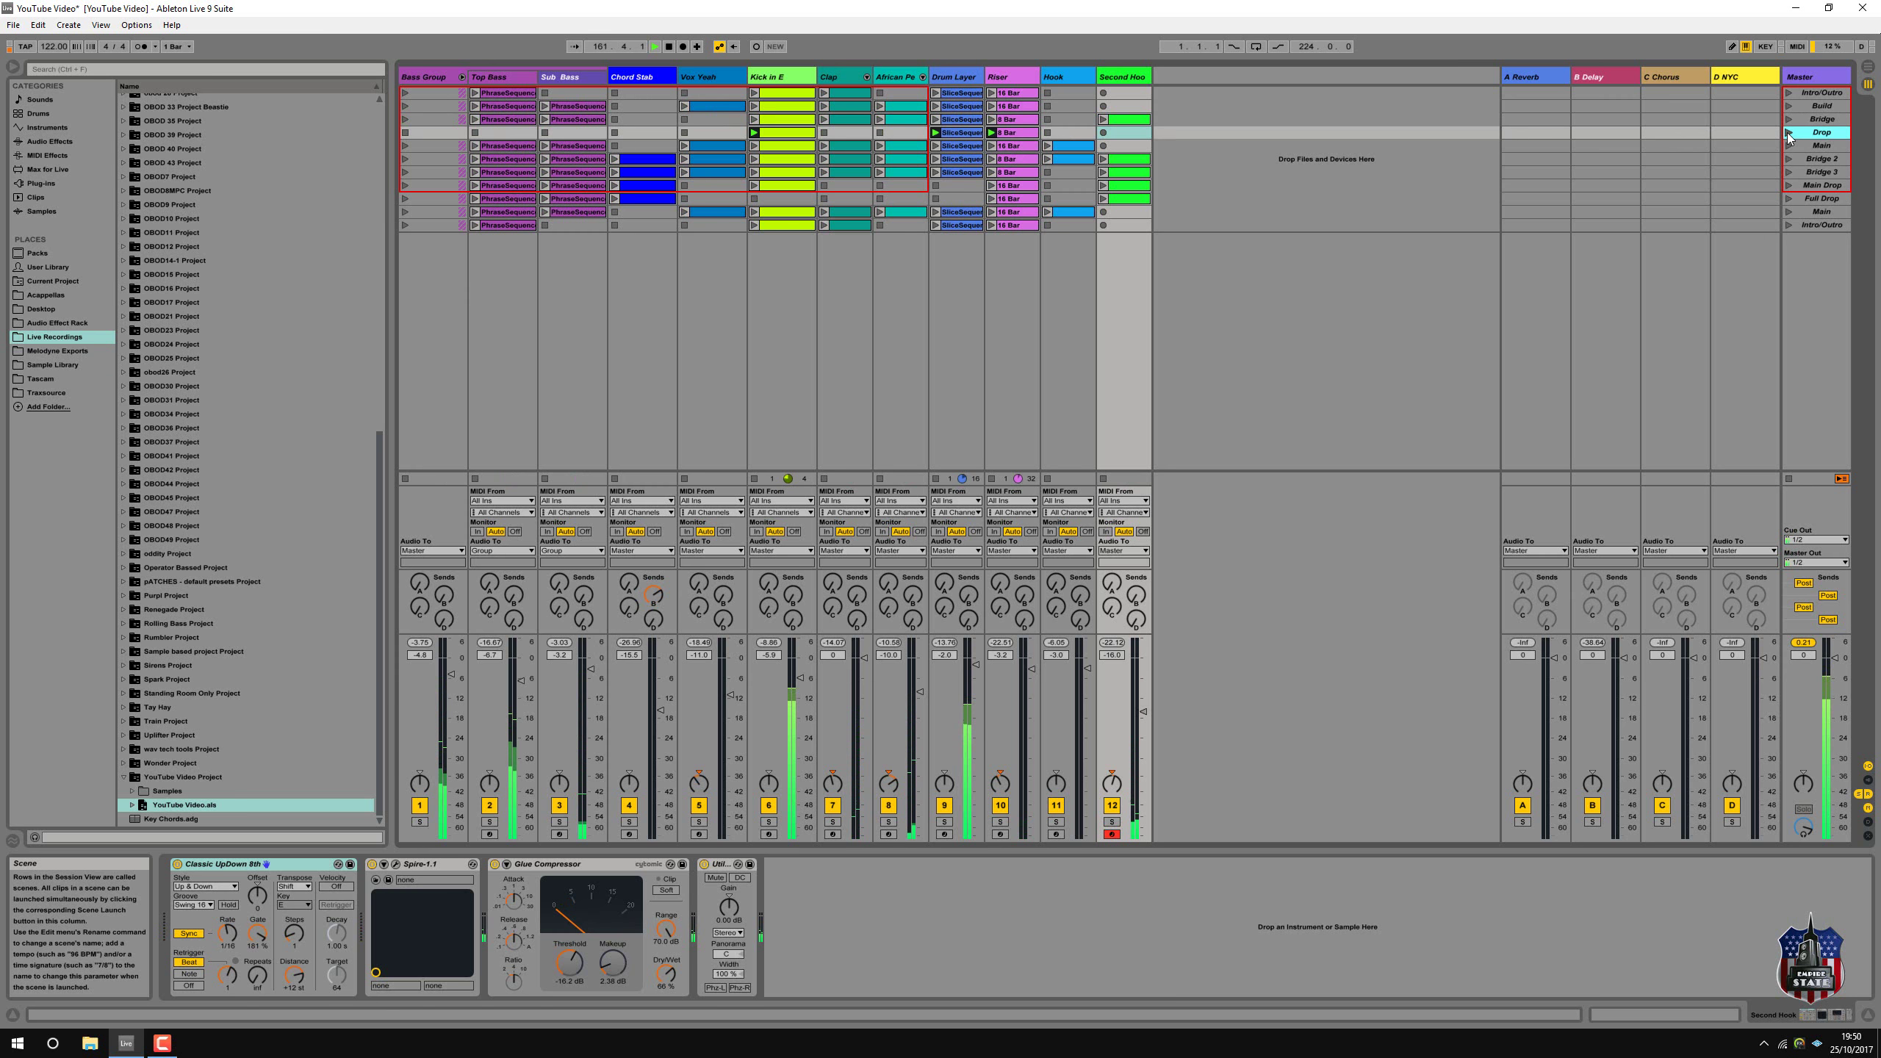
pyautogui.click(1132, 121)
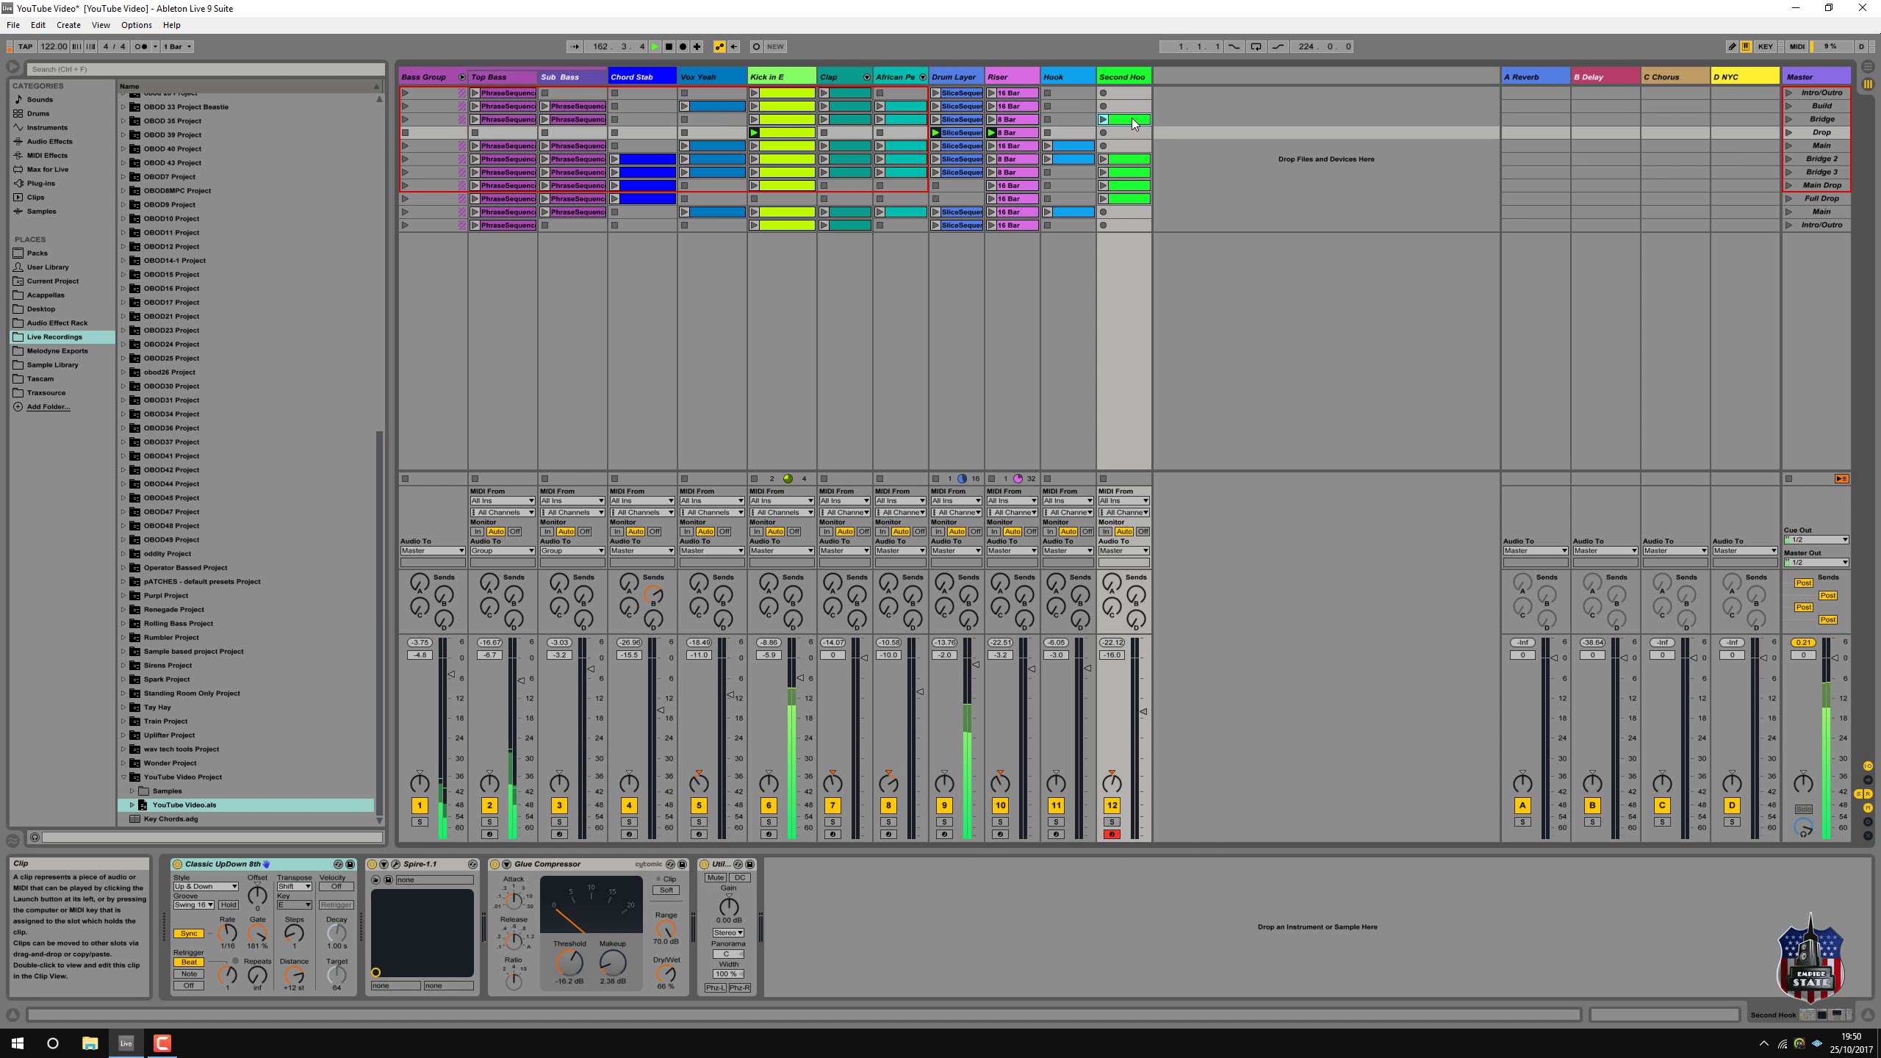
pyautogui.moveTo(1131, 122); pyautogui.dragTo(1132, 135)
pyautogui.click(1103, 133)
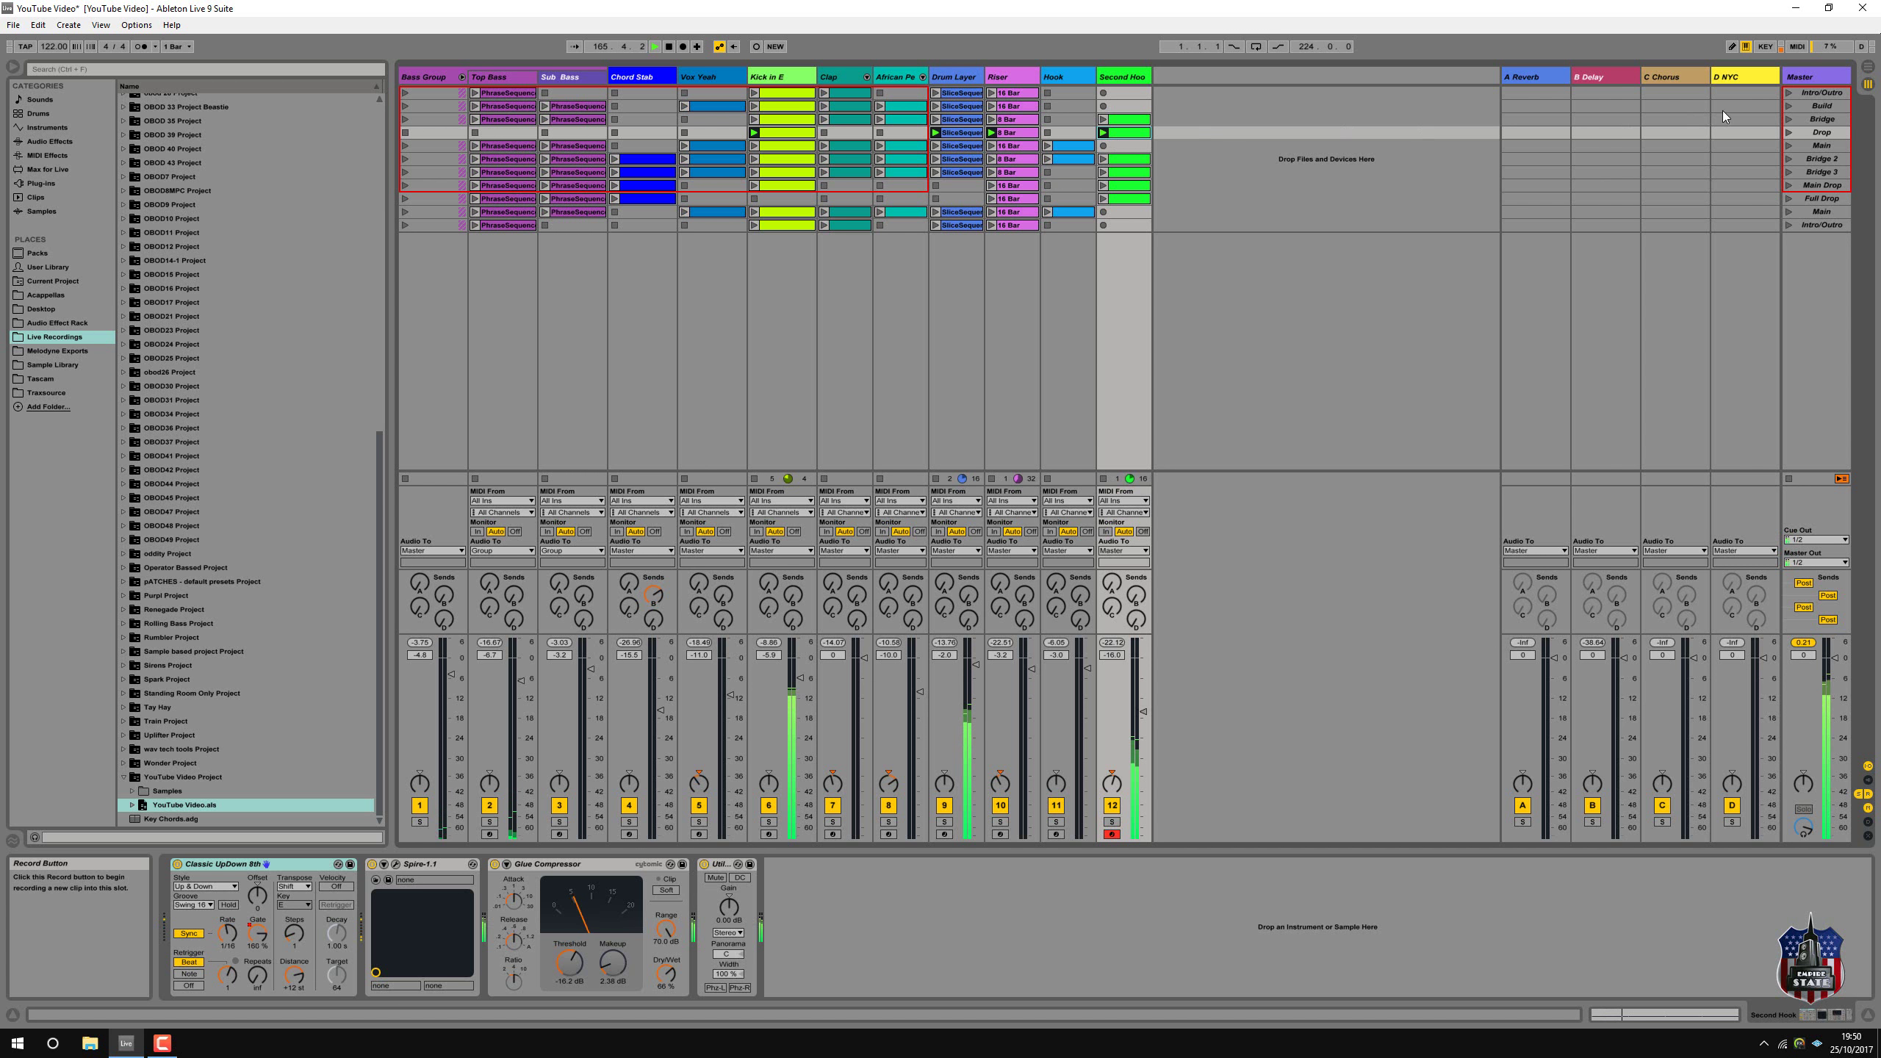
pyautogui.click(1789, 147)
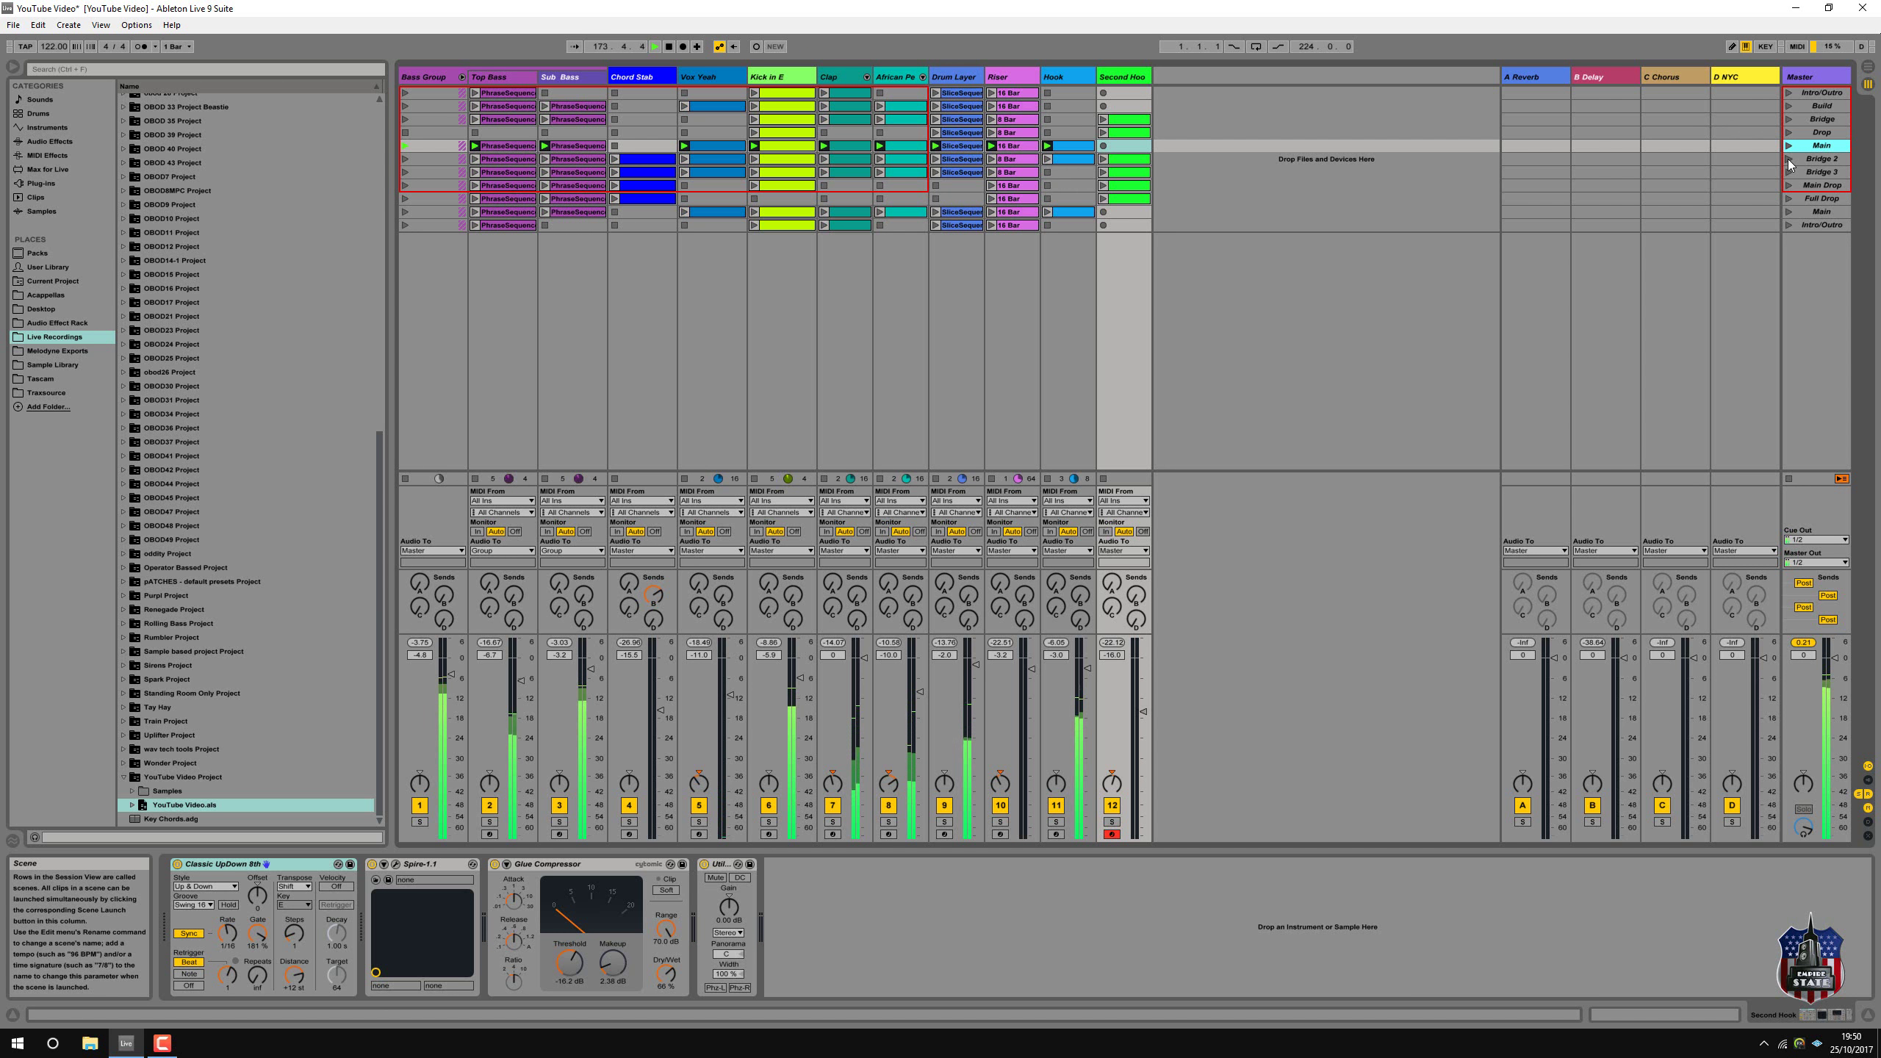
# Place a copy of the Main scene right after Bridge 3.
pyautogui.click(1789, 160)
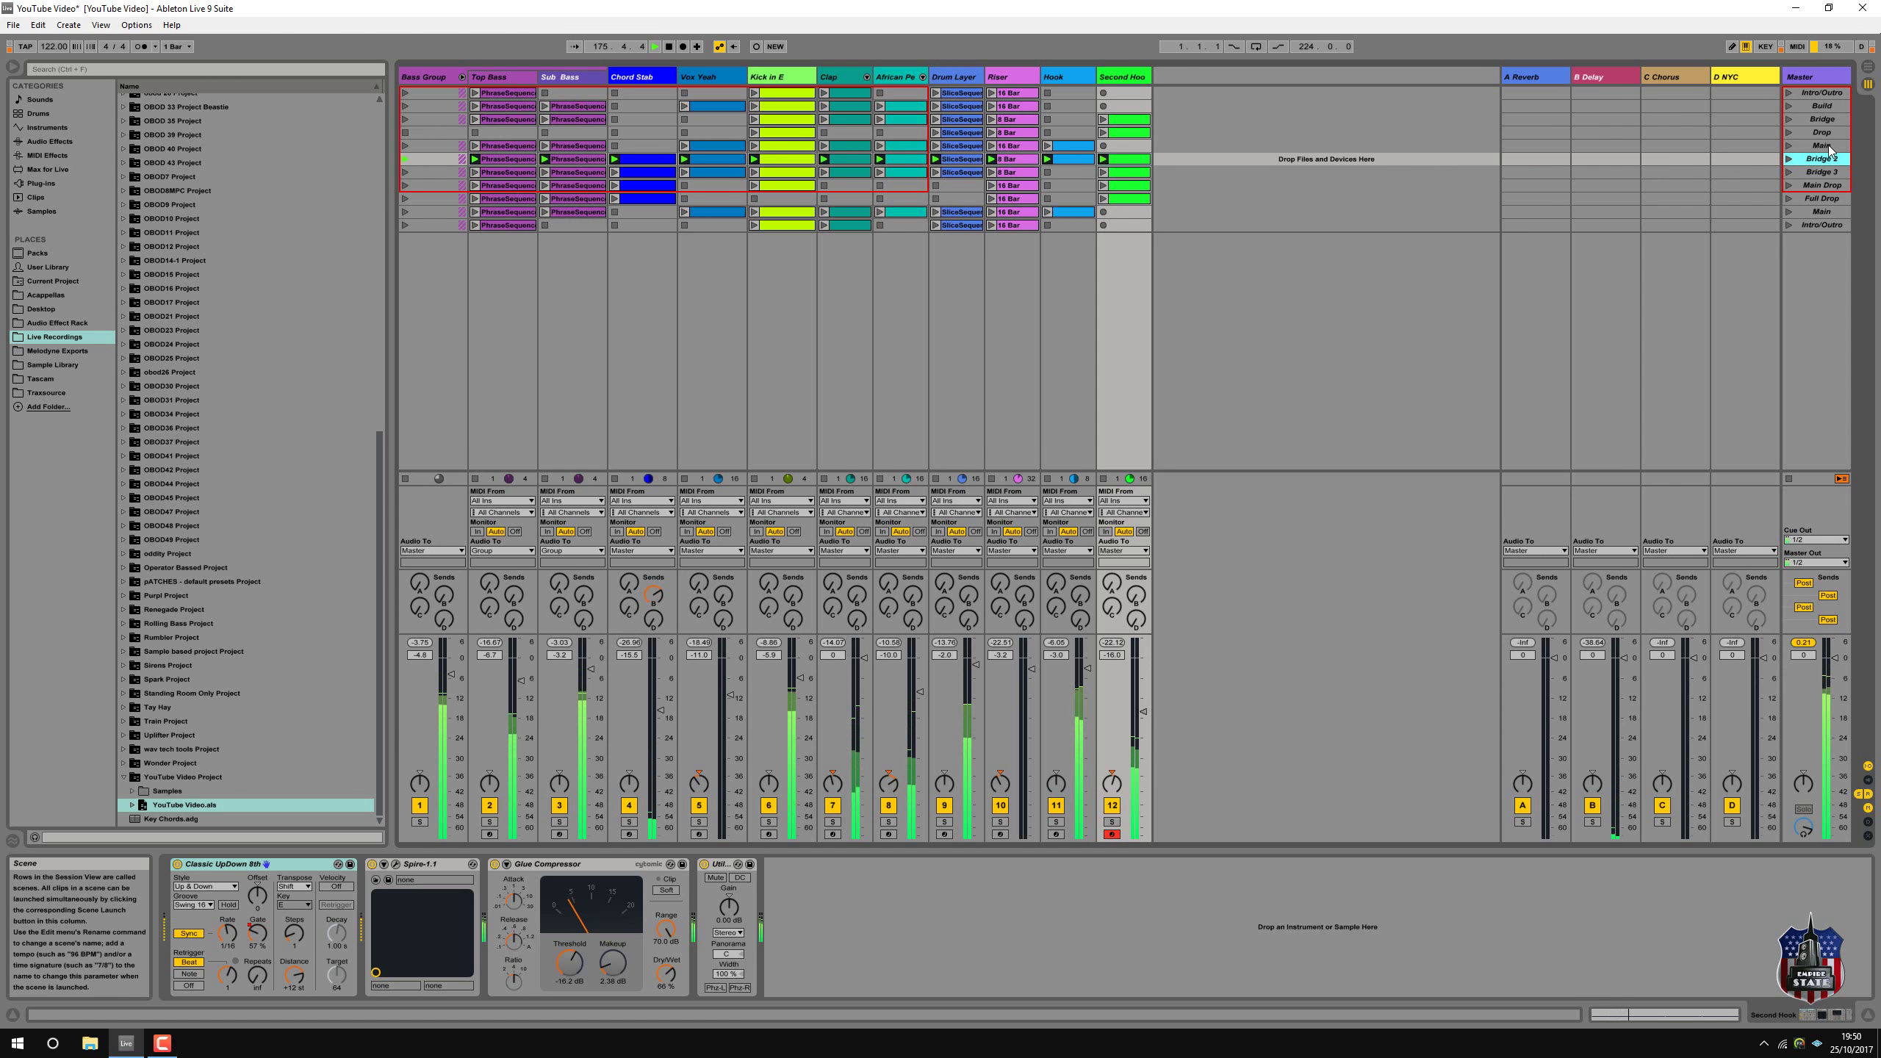
pyautogui.moveTo(1829, 146); pyautogui.dragTo(1821, 184)
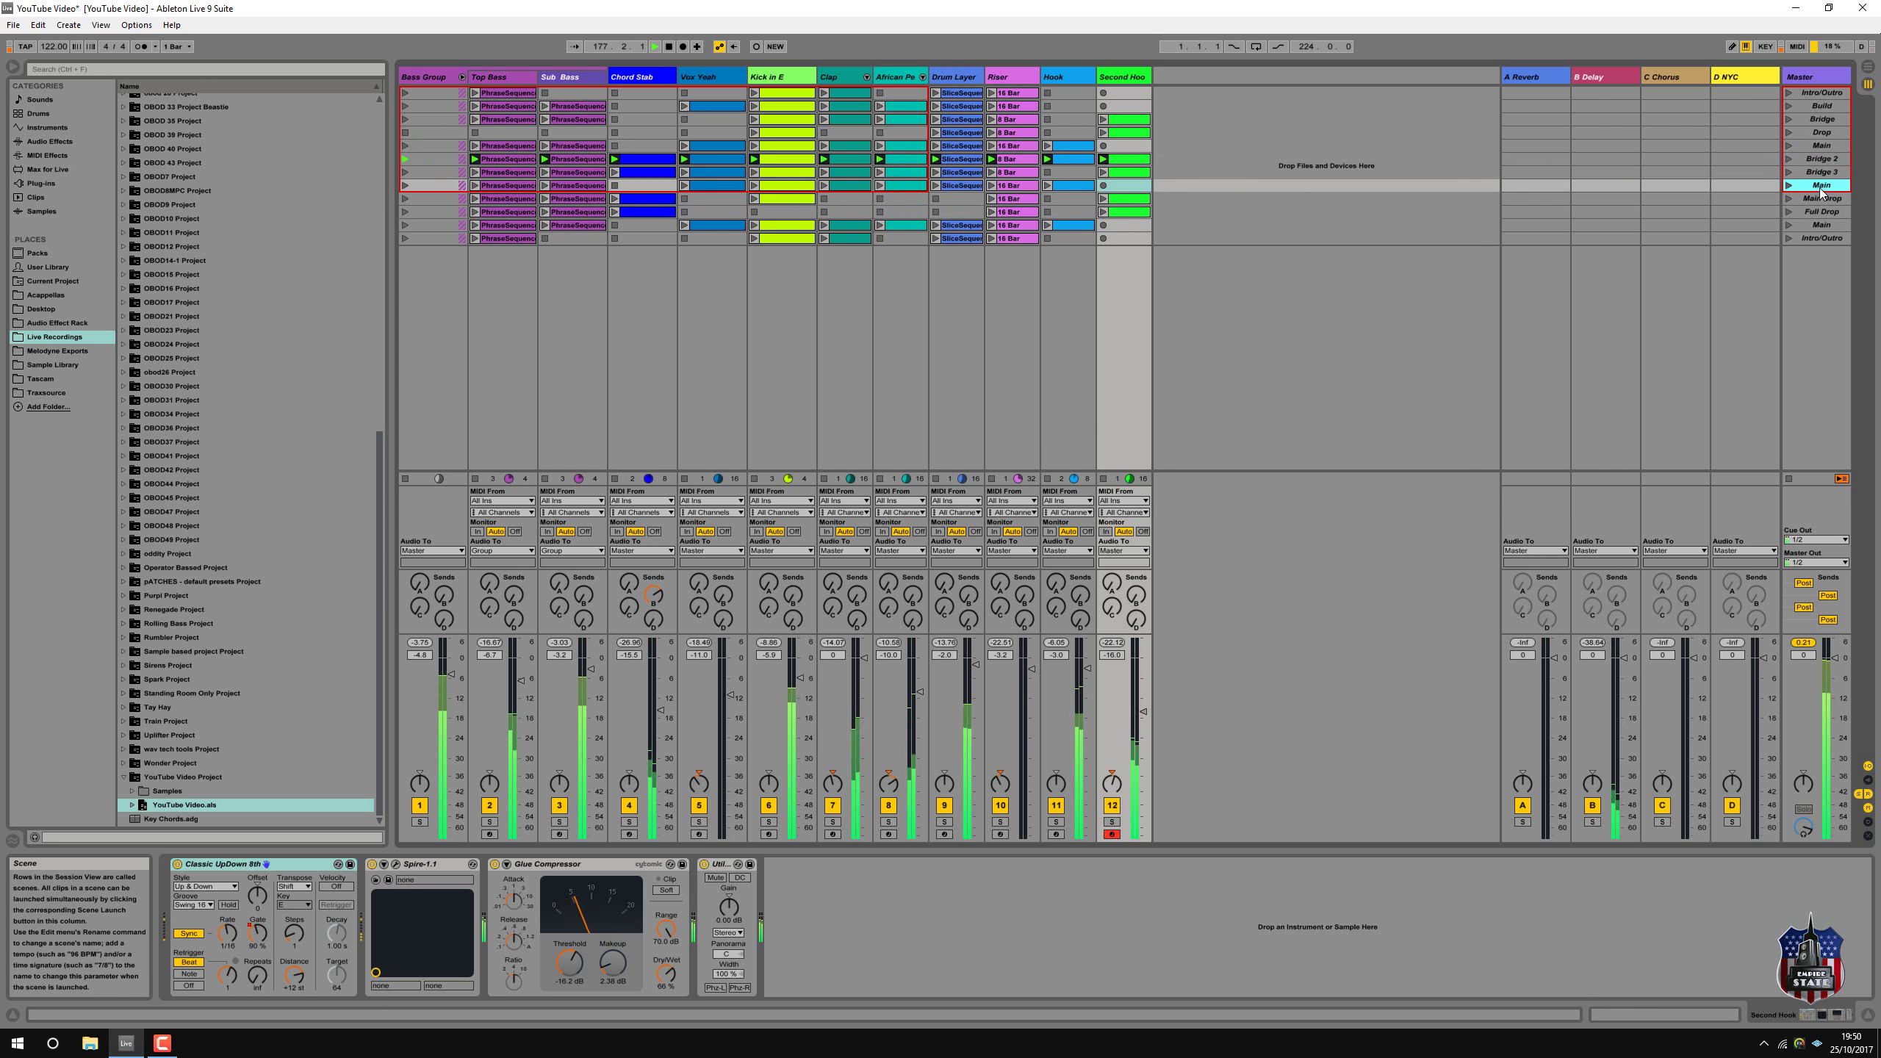
pyautogui.click(1788, 159)
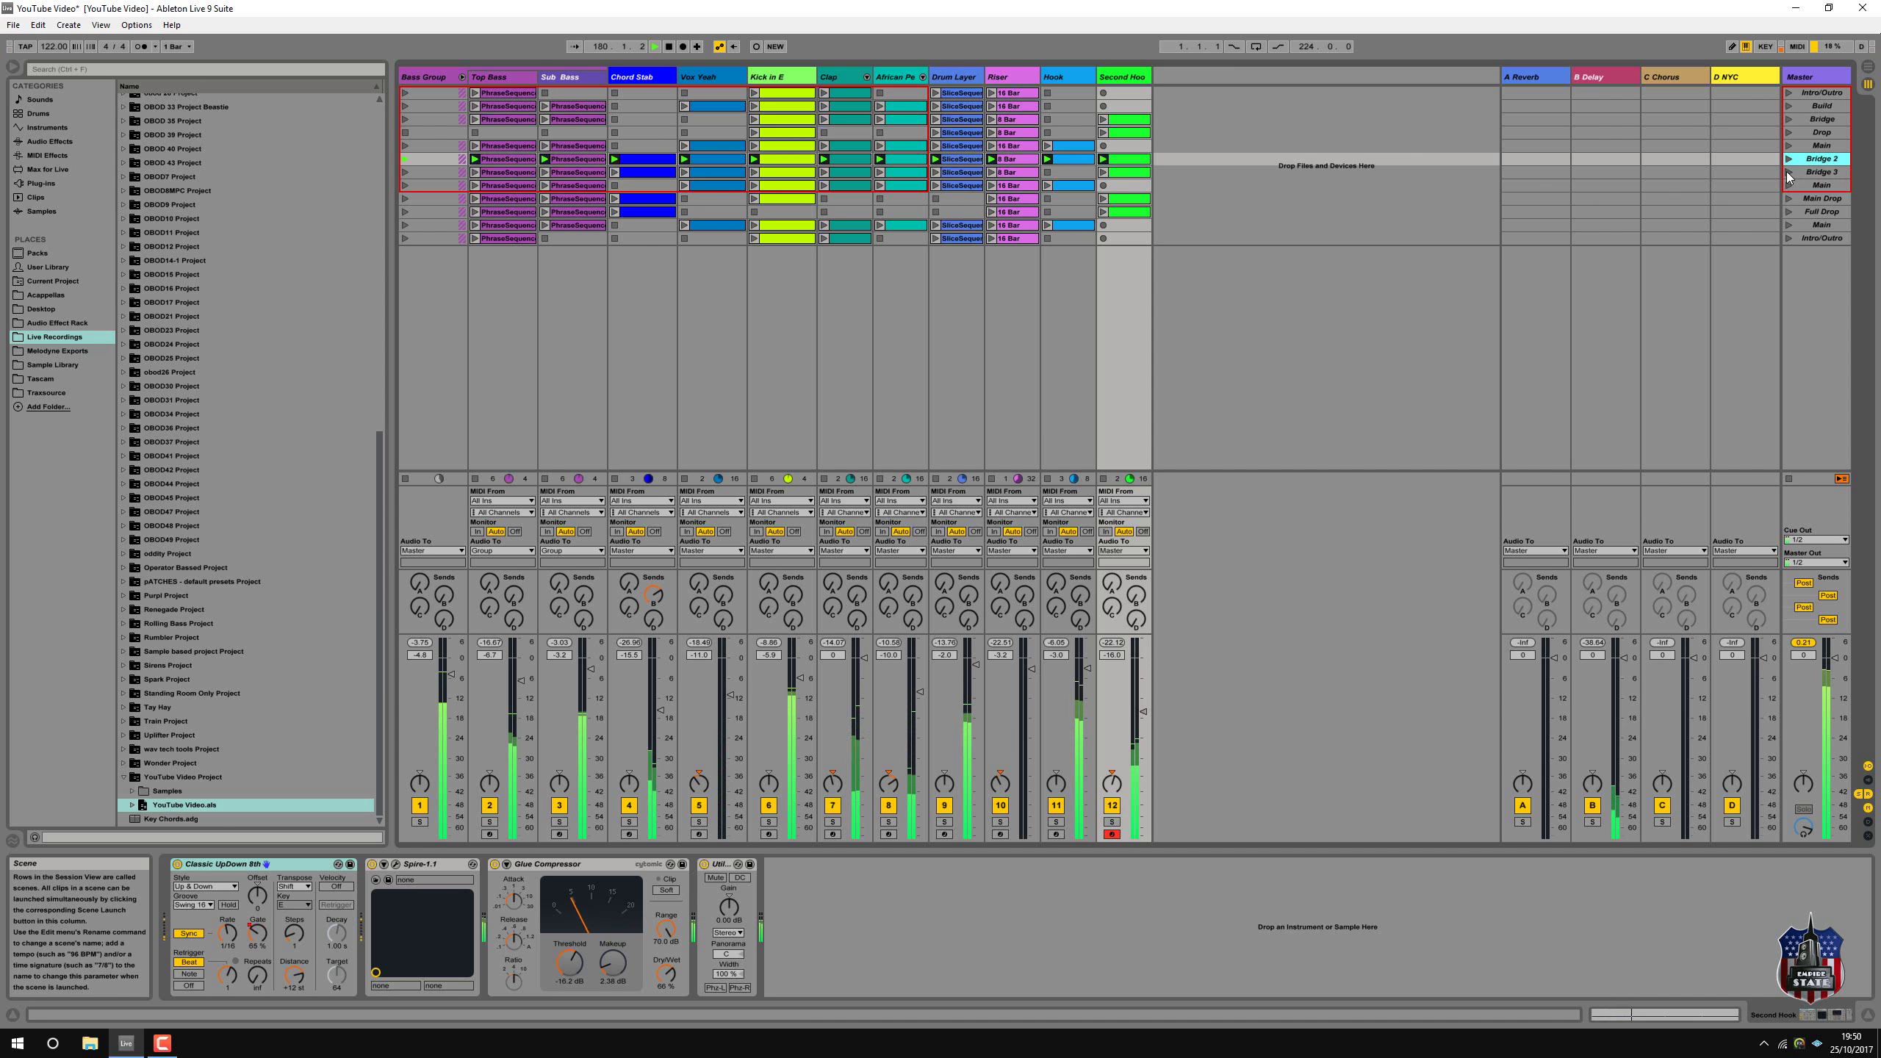
# Place a copy of the Full Drop scene right after Bridge 3, ahead of Main.
pyautogui.click(1788, 172)
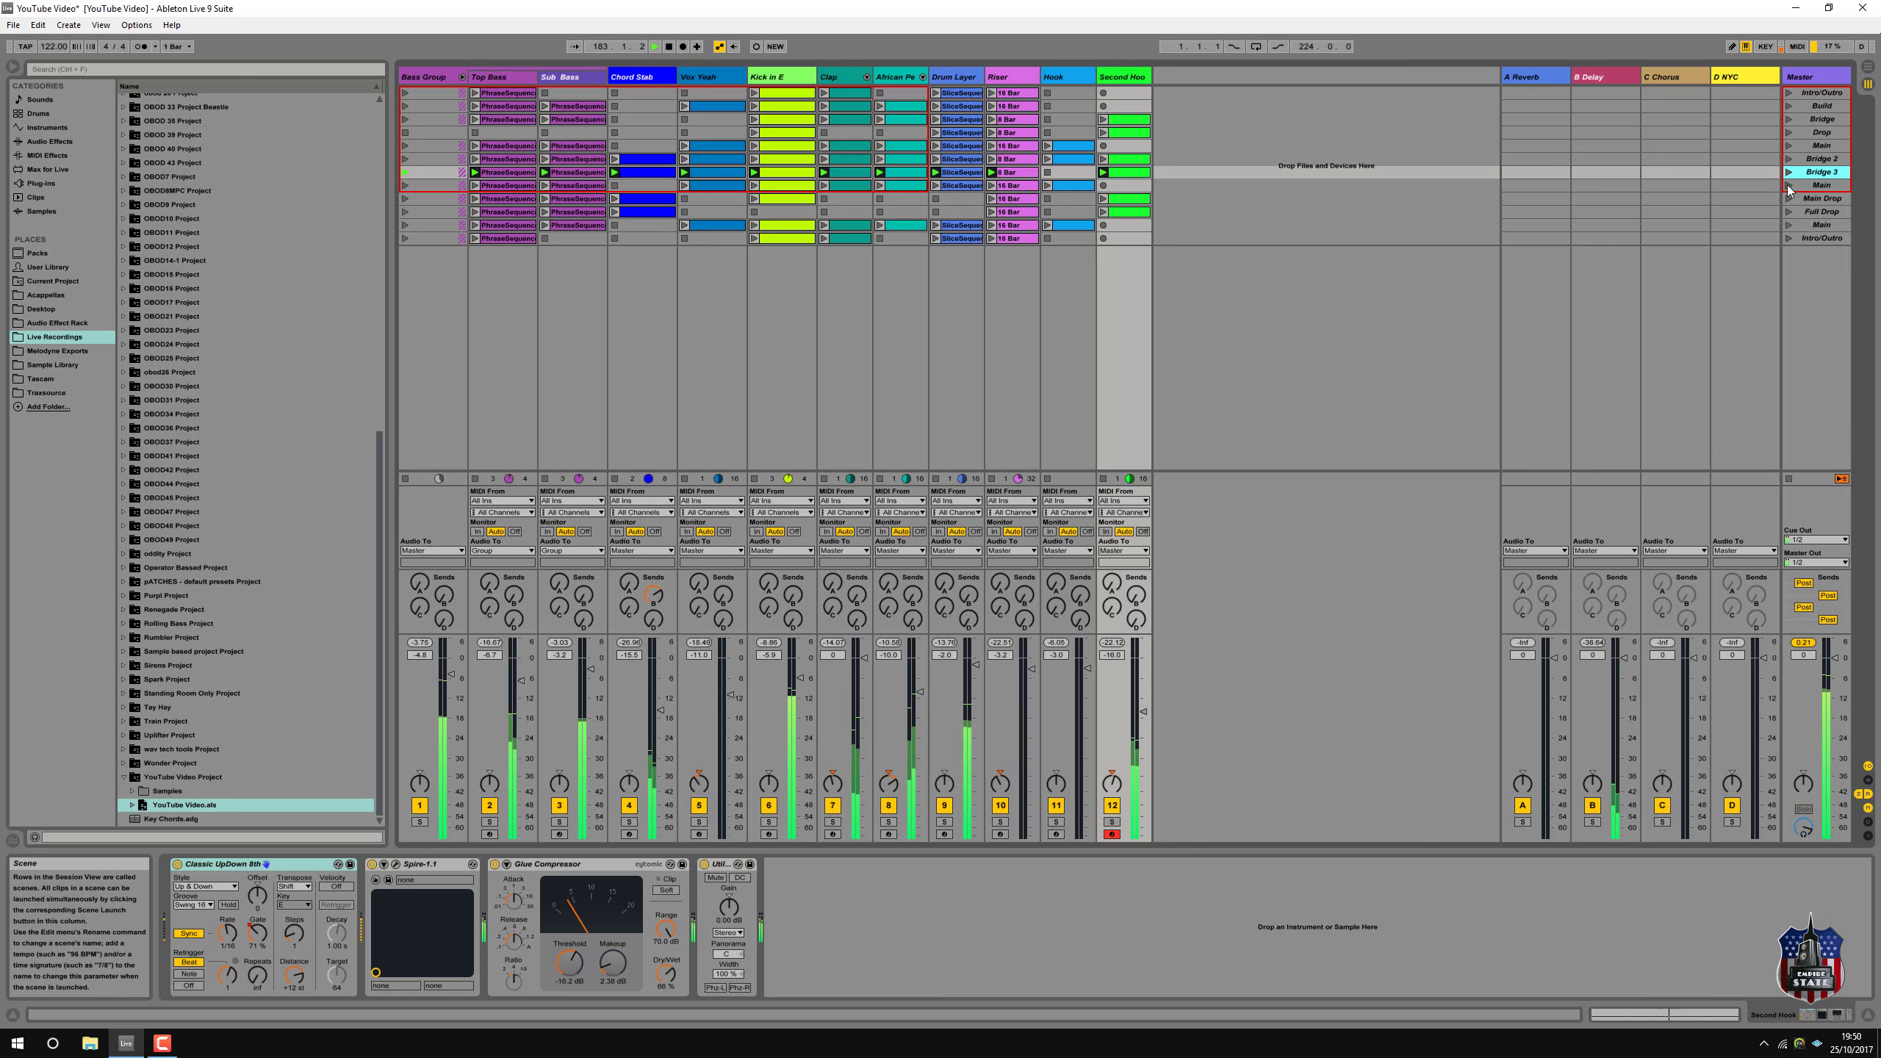
pyautogui.click(1812, 211)
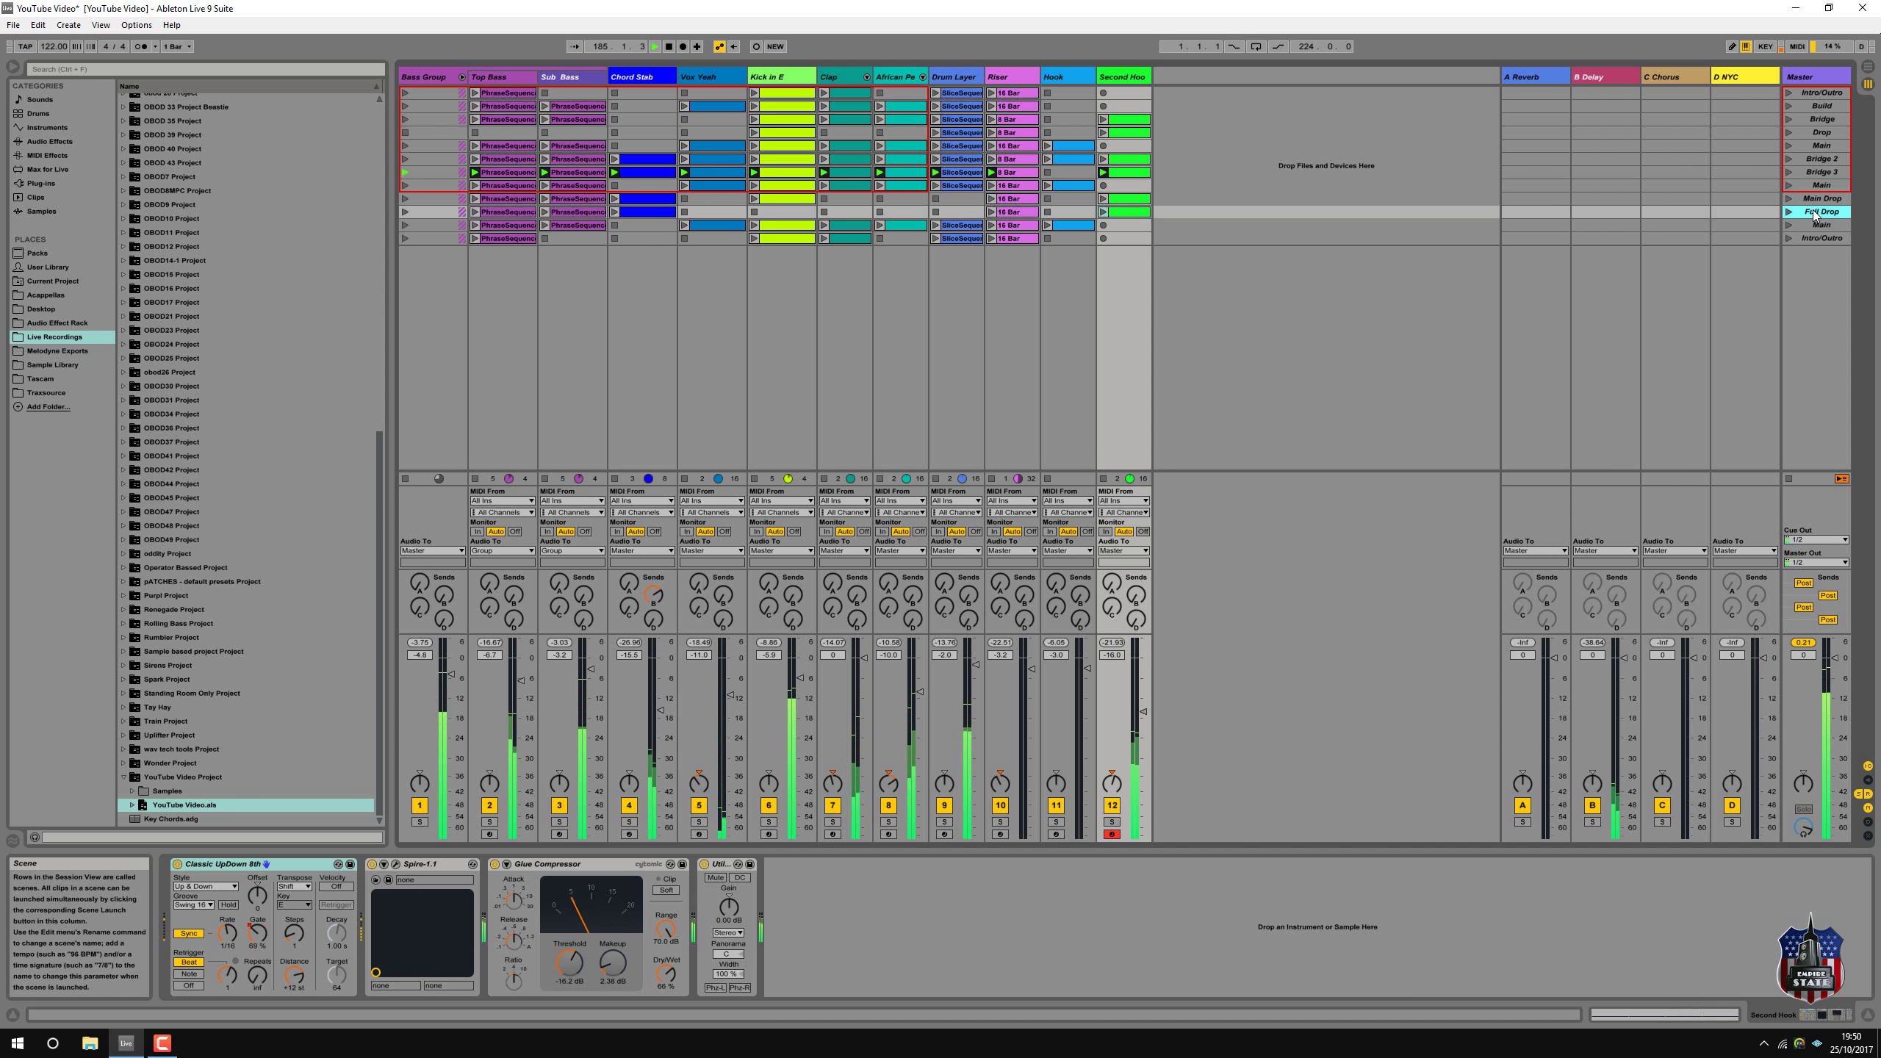
pyautogui.moveTo(1814, 215); pyautogui.dragTo(1815, 190)
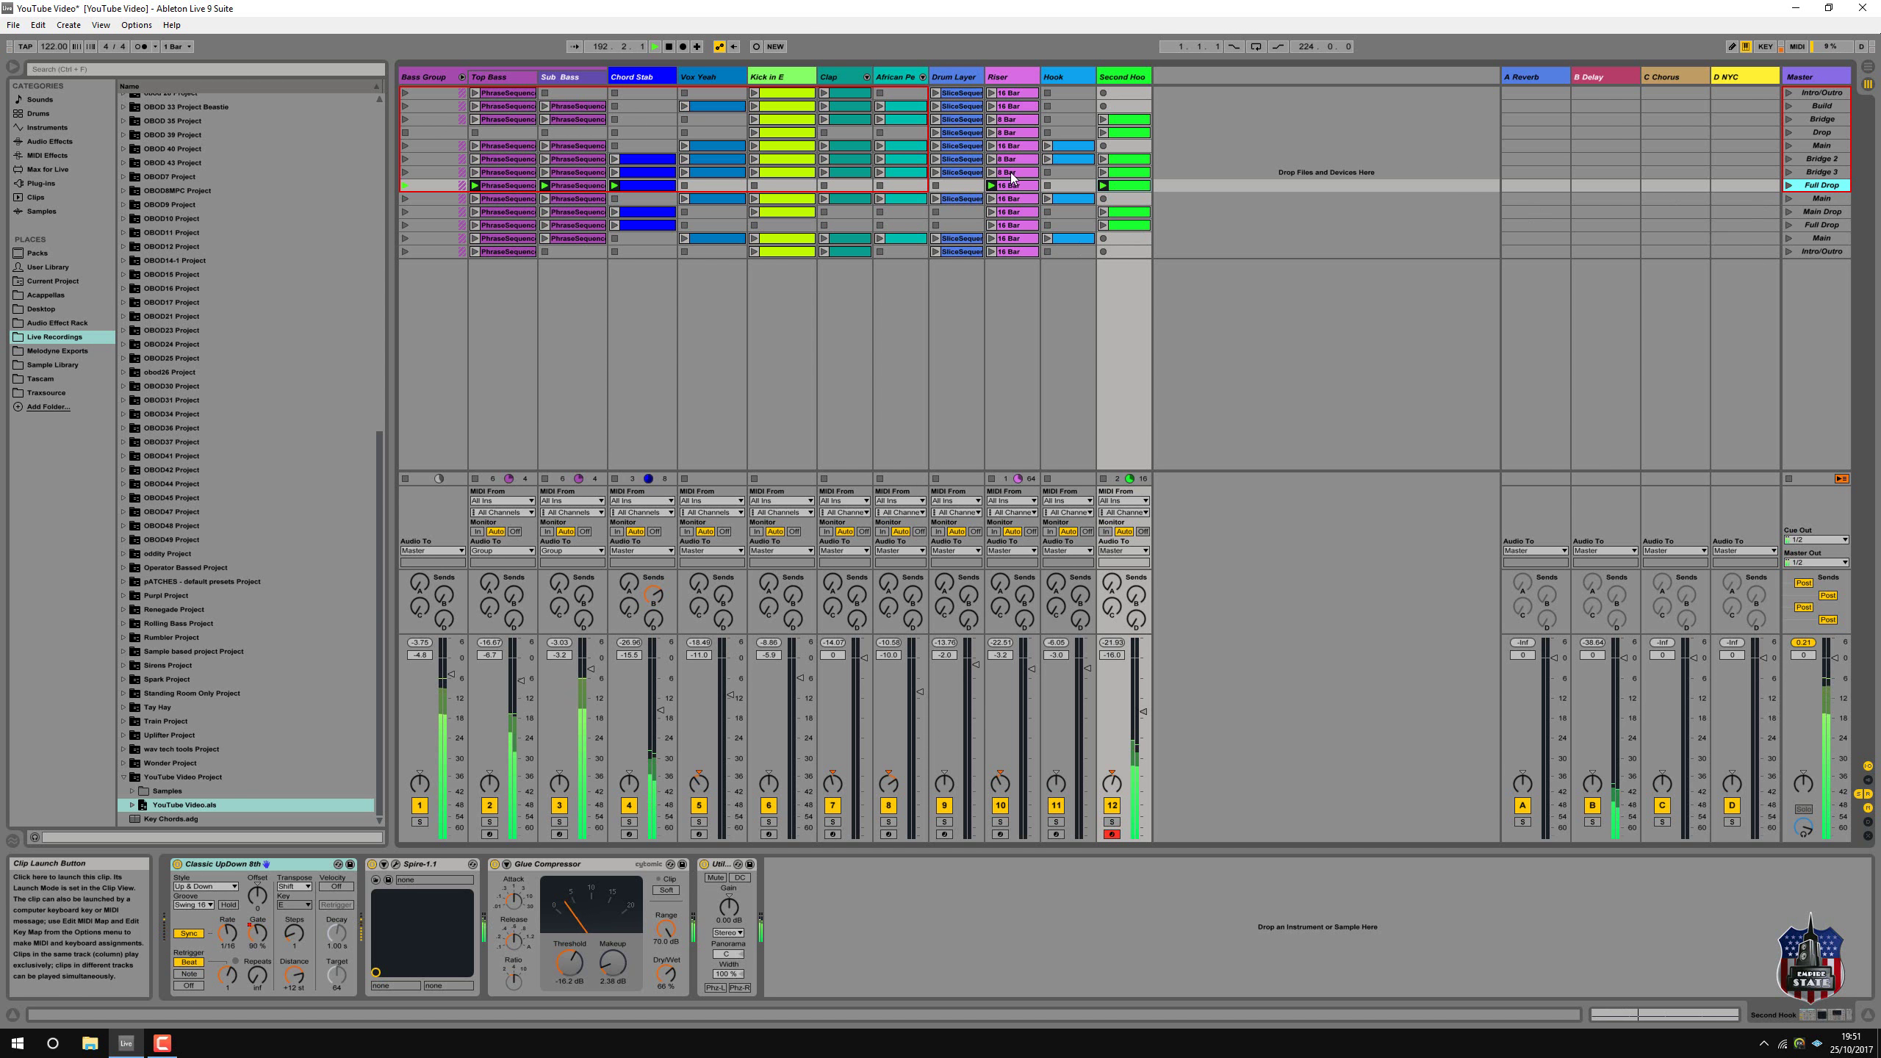
# Put the 8 Bar Riser clip in the new Main row and launch that scene.
pyautogui.moveTo(1012, 176); pyautogui.dragTo(1012, 188)
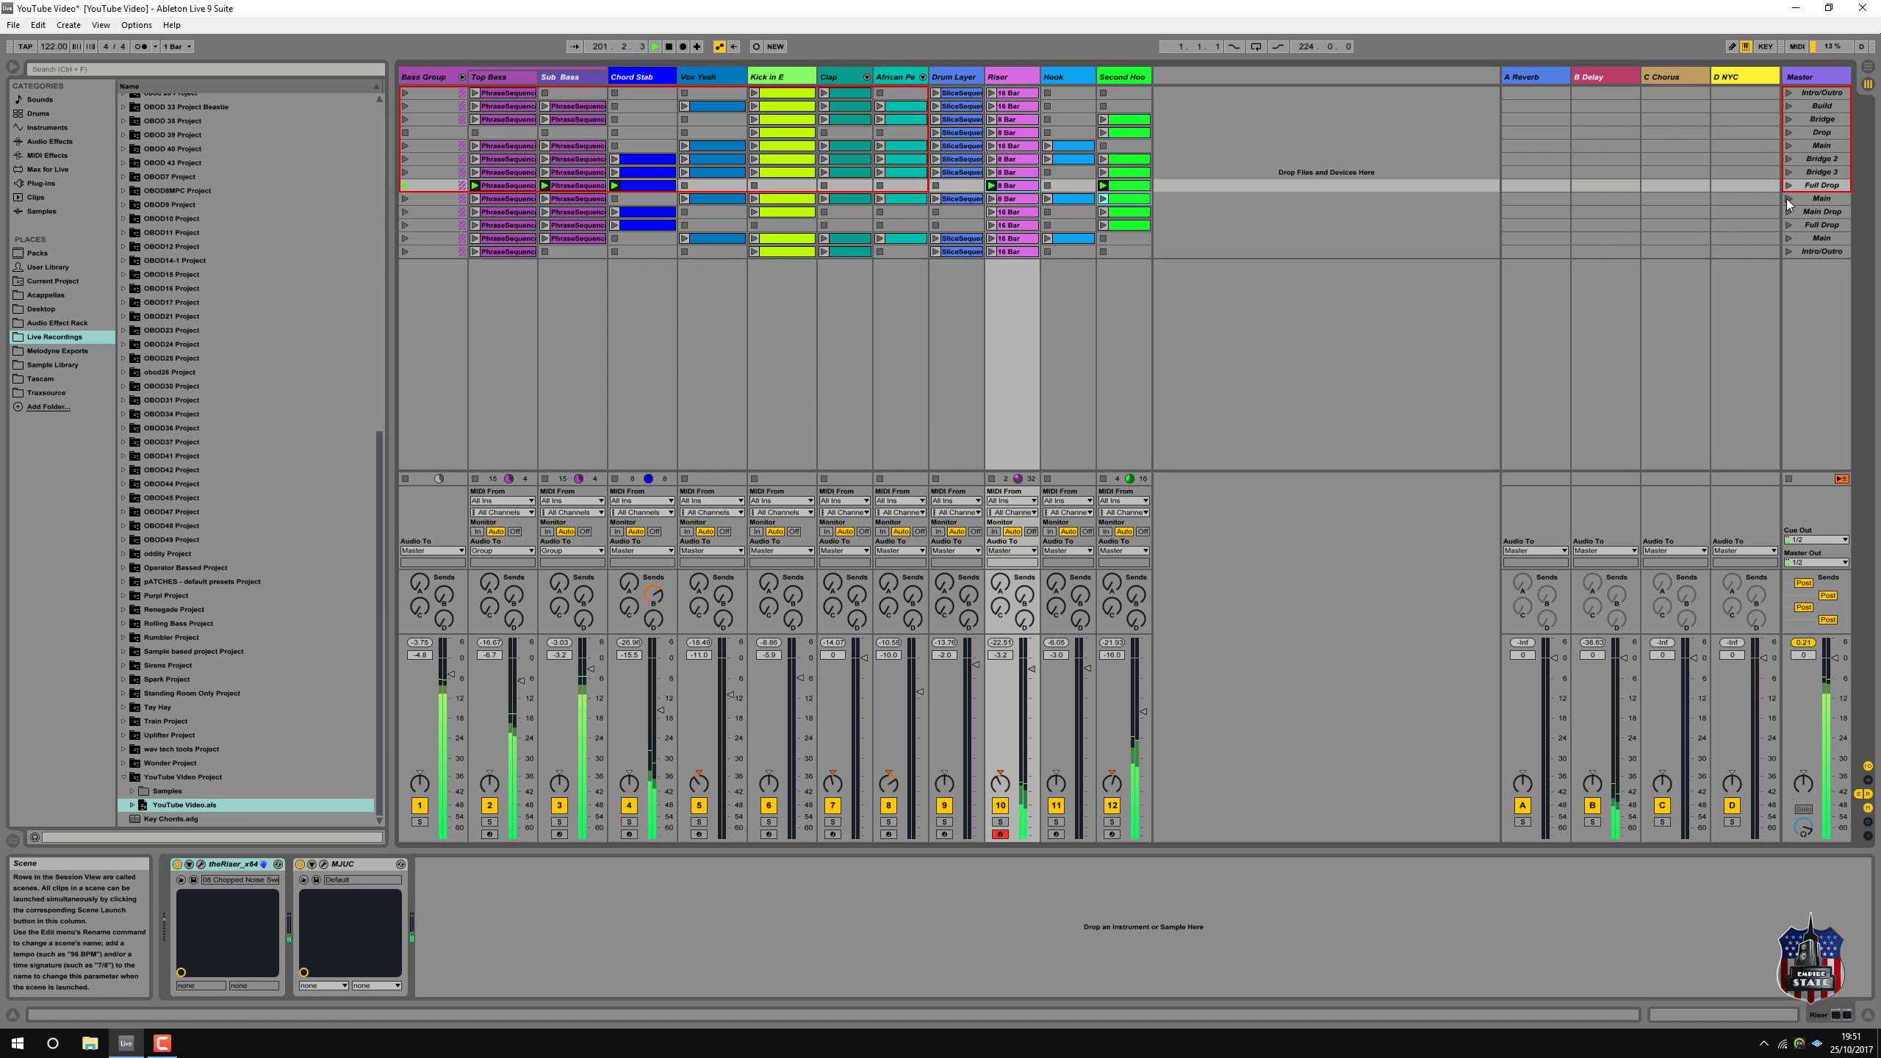
pyautogui.click(1787, 199)
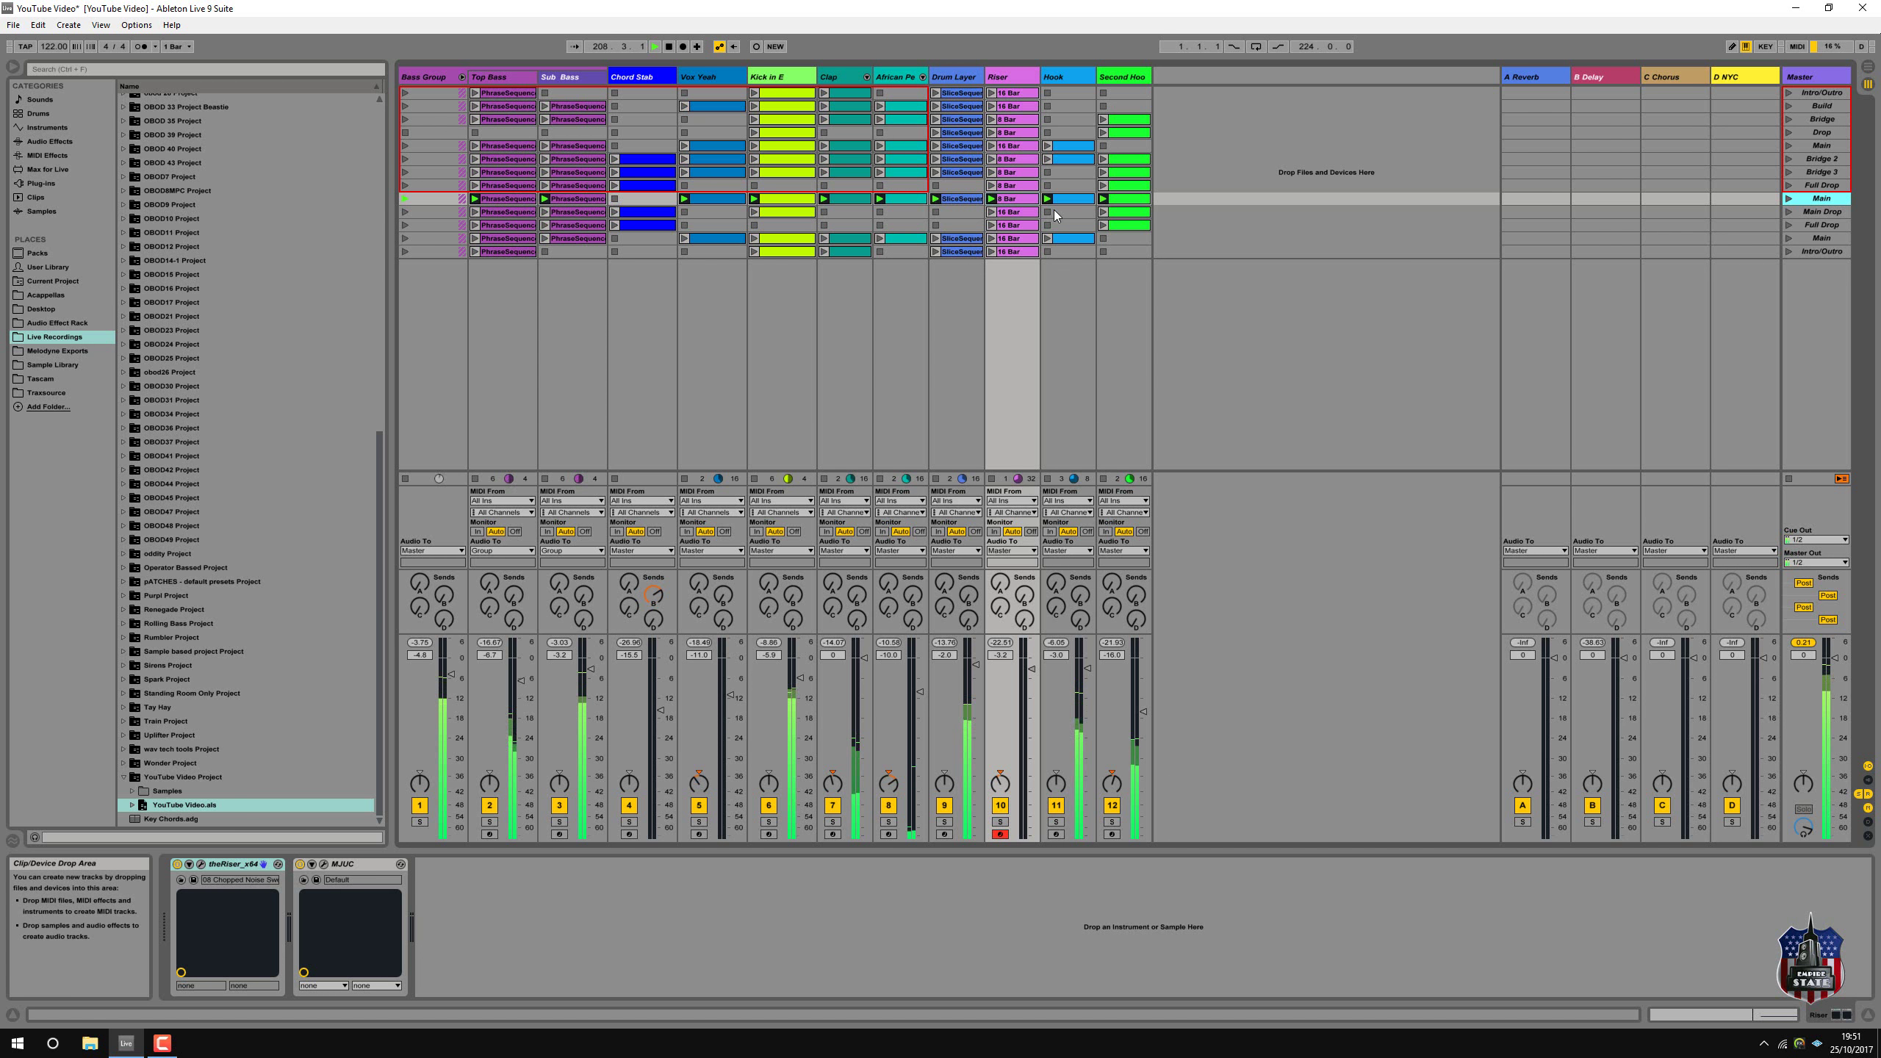
# Copy Main Drop's Riser clip into a later Riser slot while auditioning Full Drop and Main.
pyautogui.click(1787, 212)
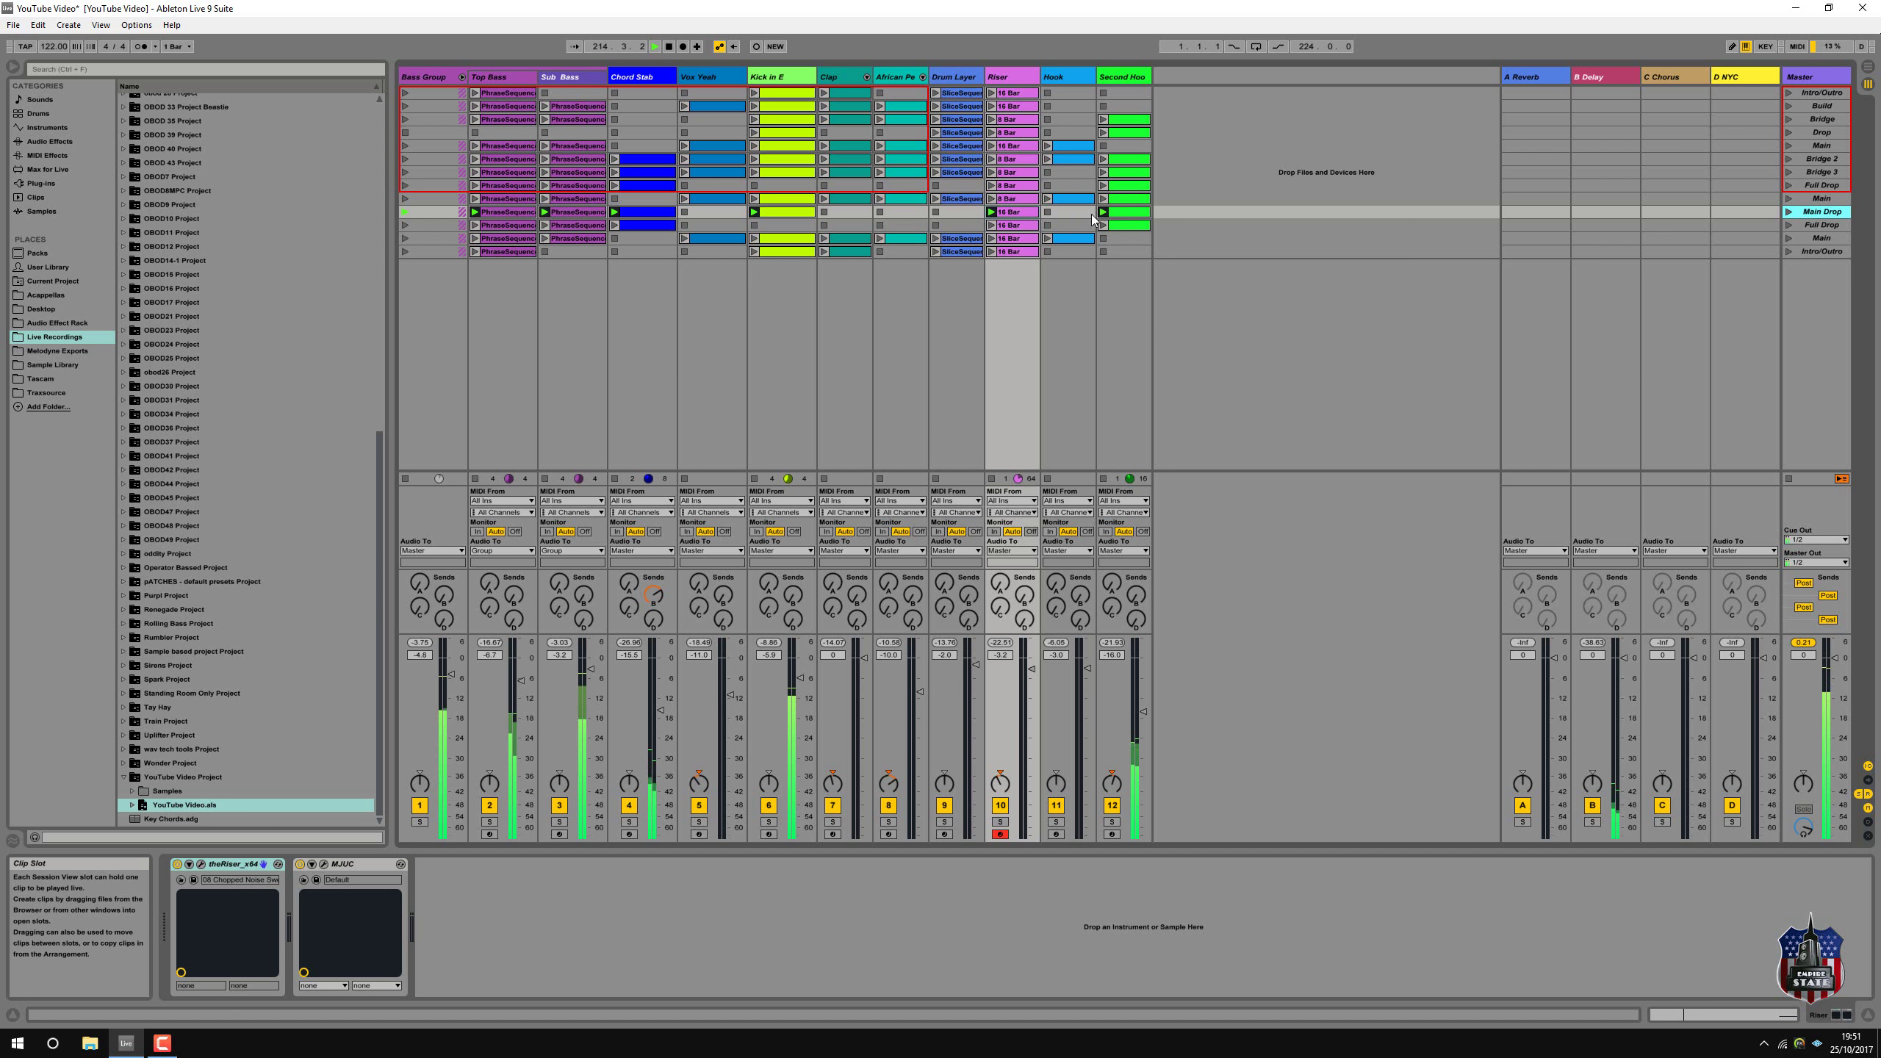
pyautogui.click(1787, 225)
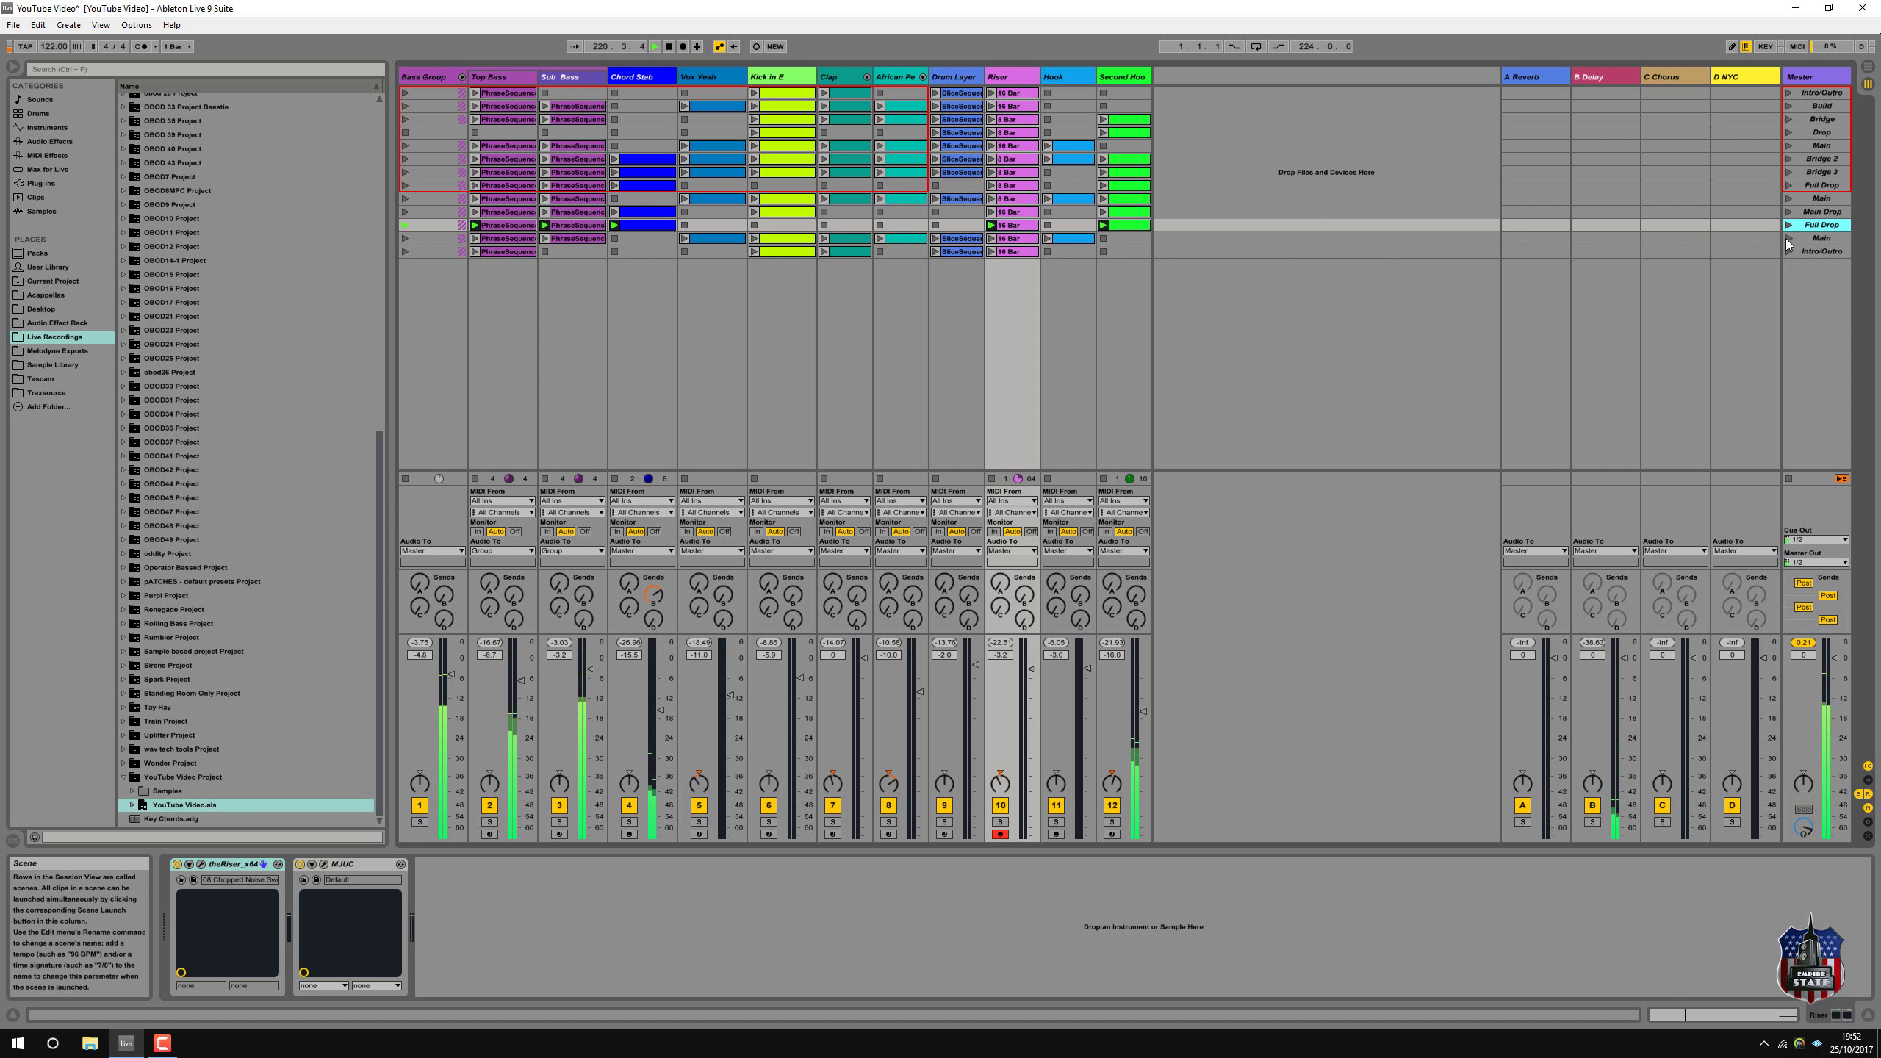
pyautogui.click(1013, 213)
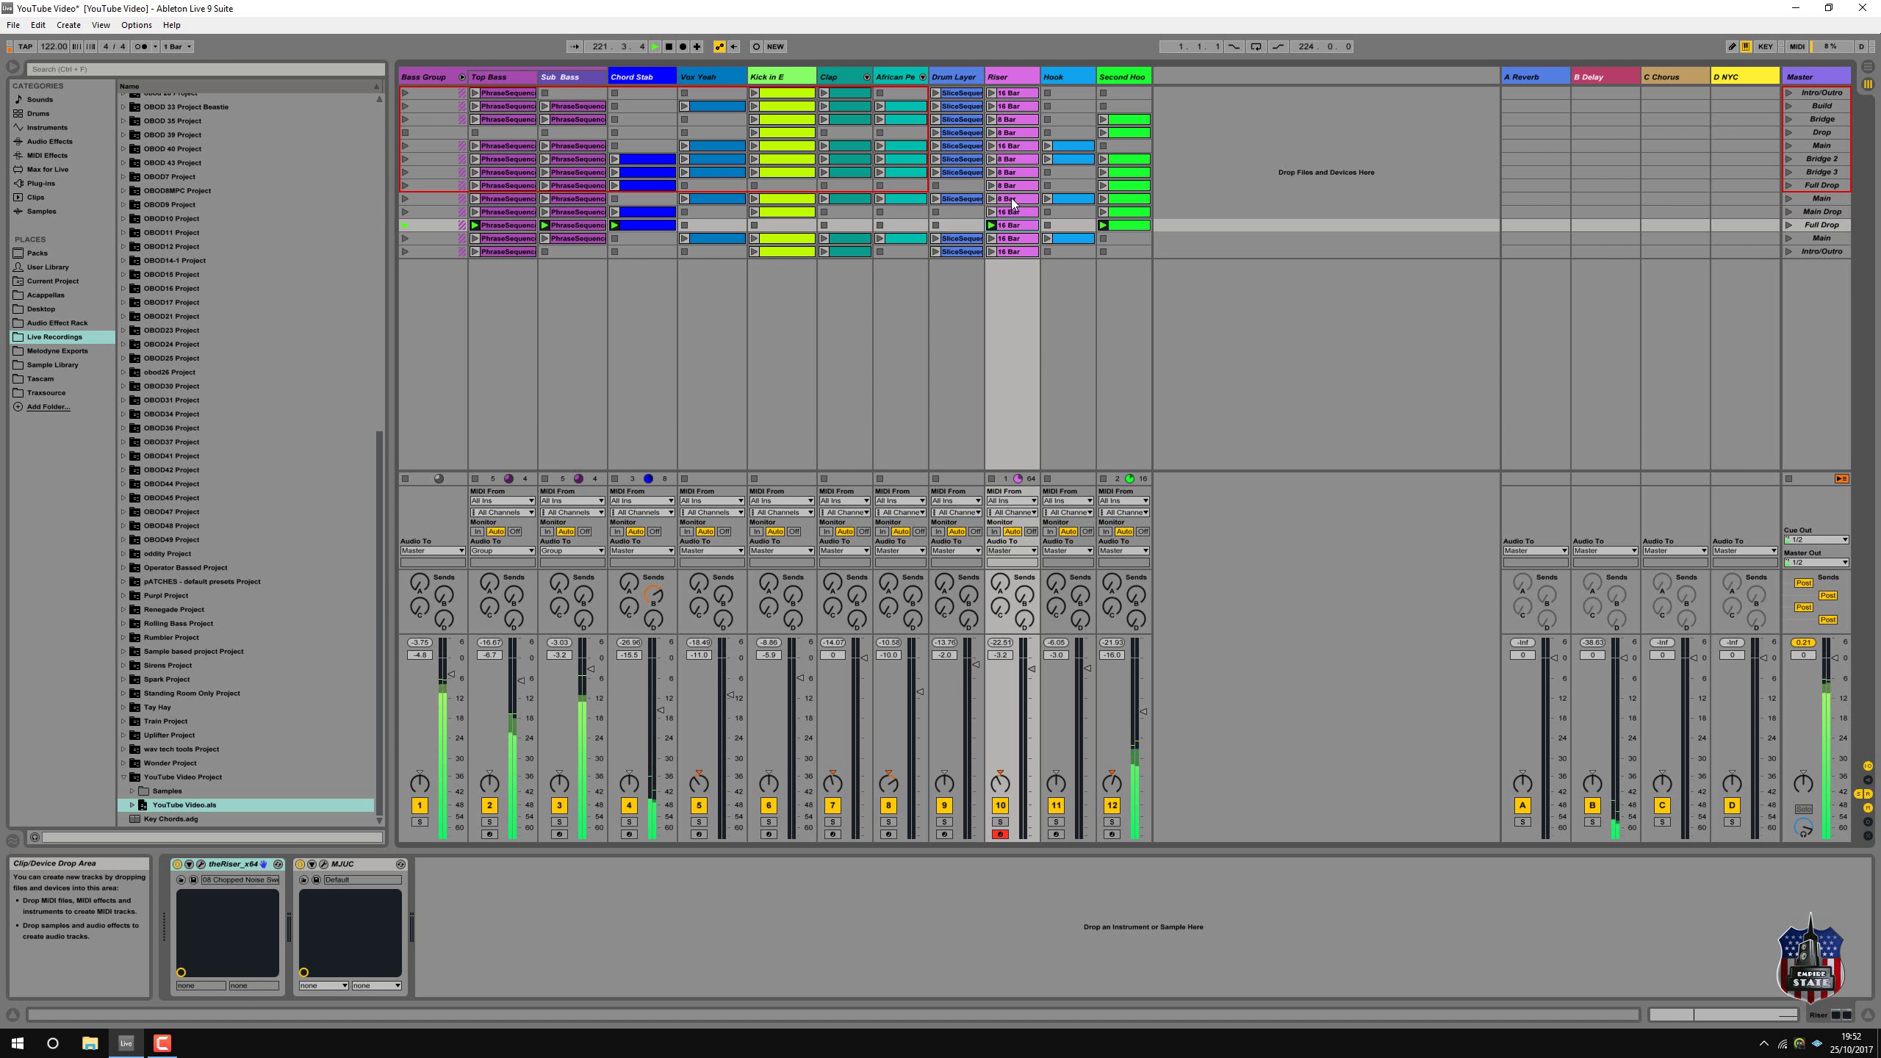
pyautogui.moveTo(1013, 215); pyautogui.dragTo(1013, 252)
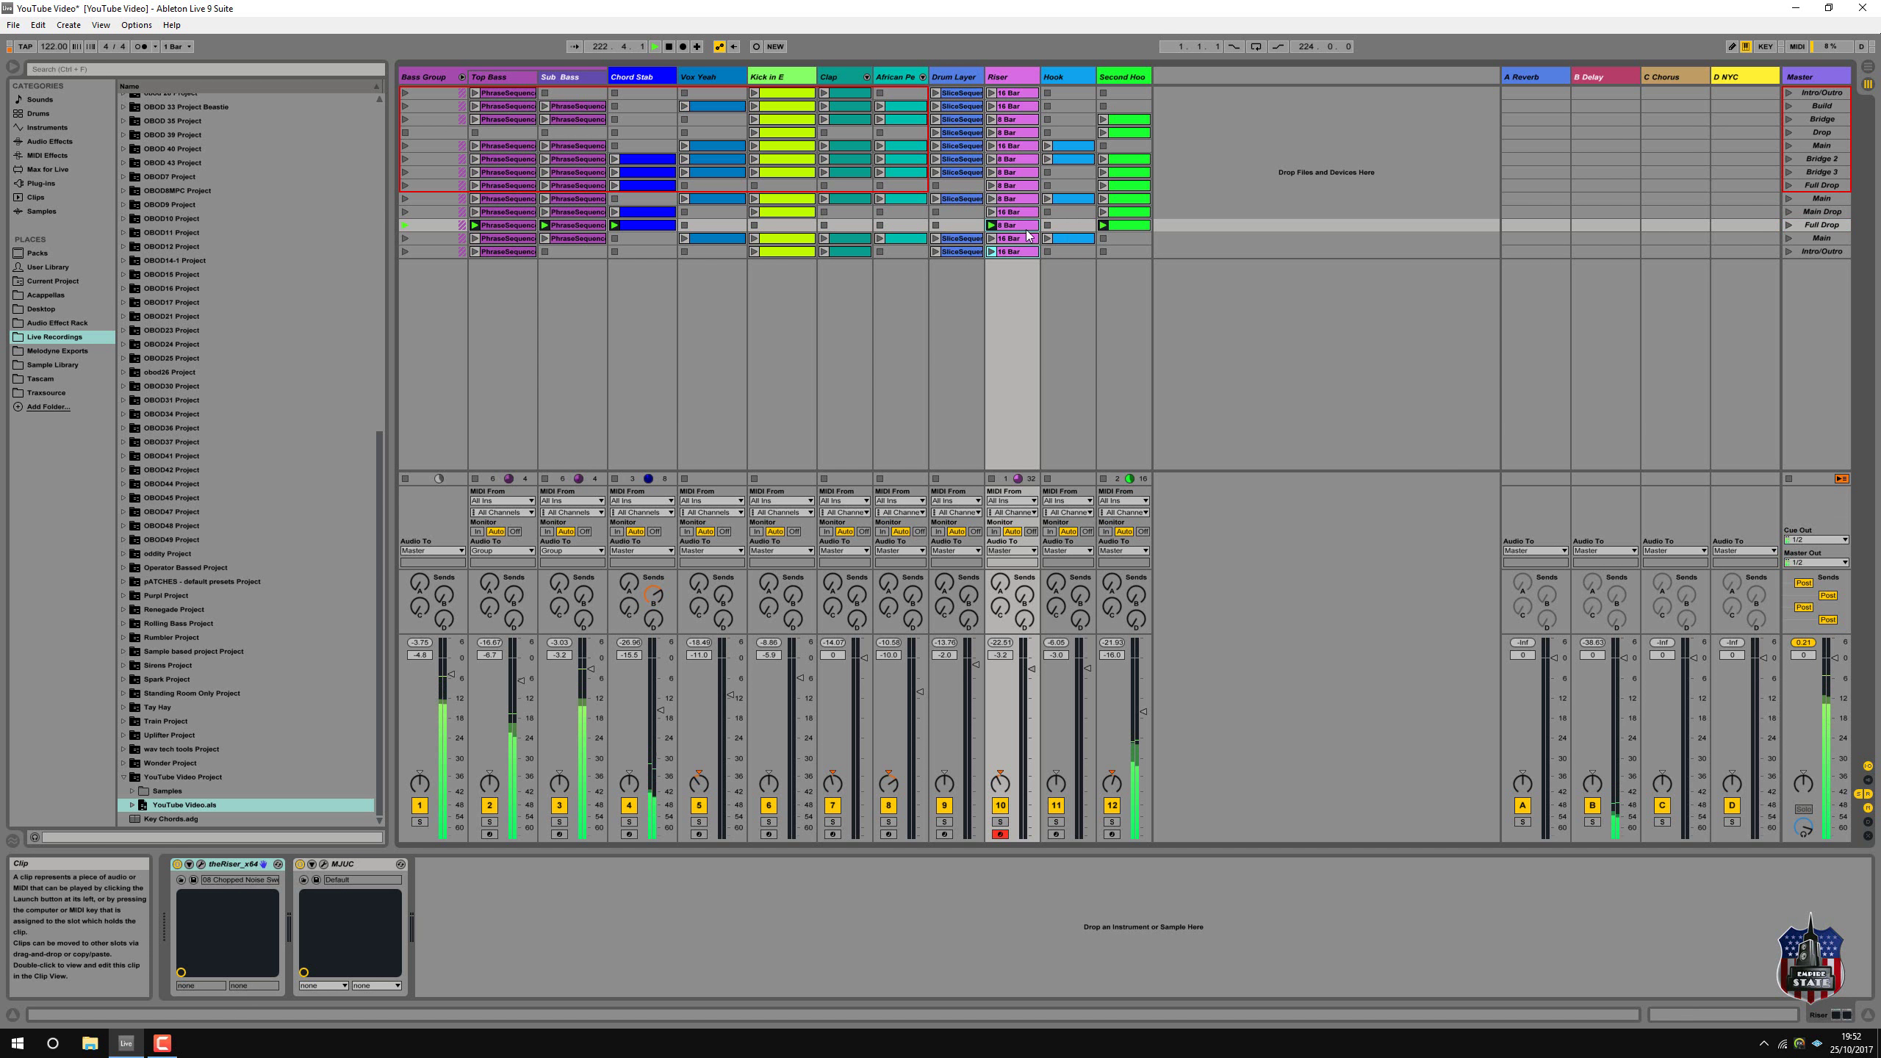
pyautogui.click(1787, 225)
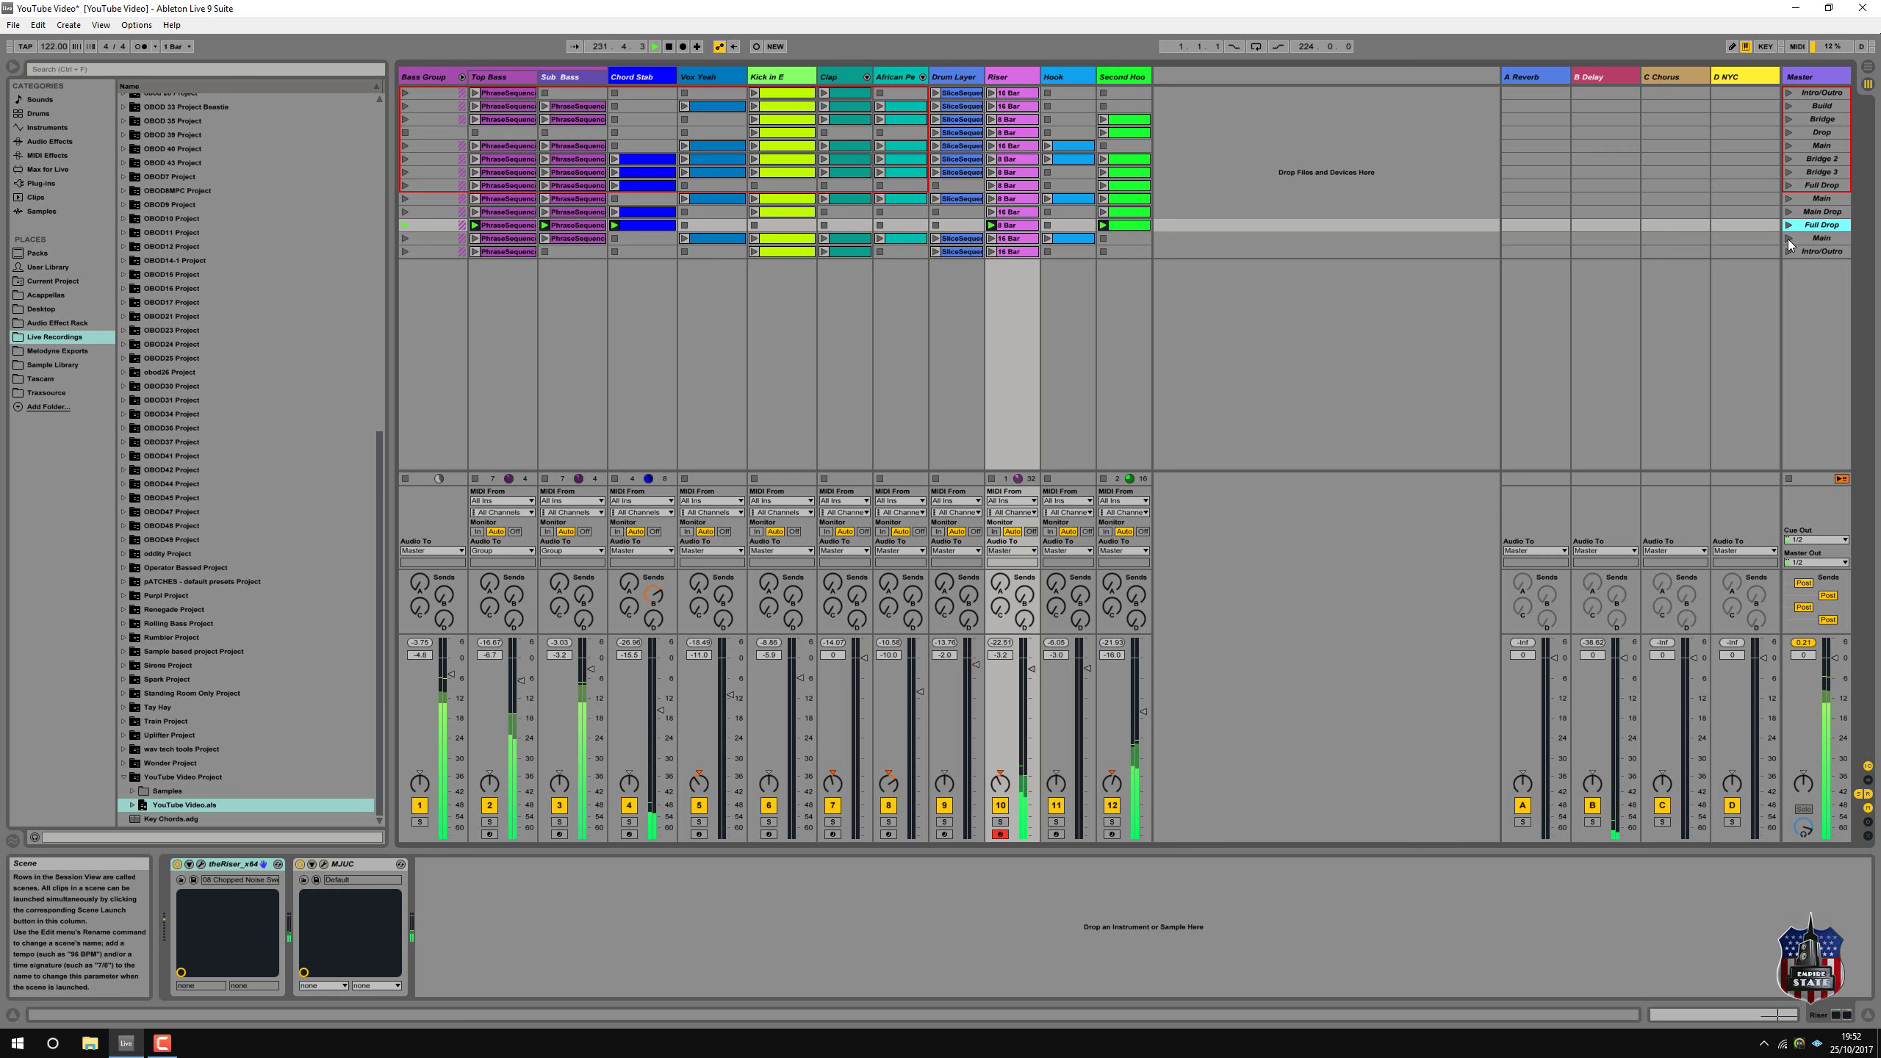
pyautogui.click(1789, 238)
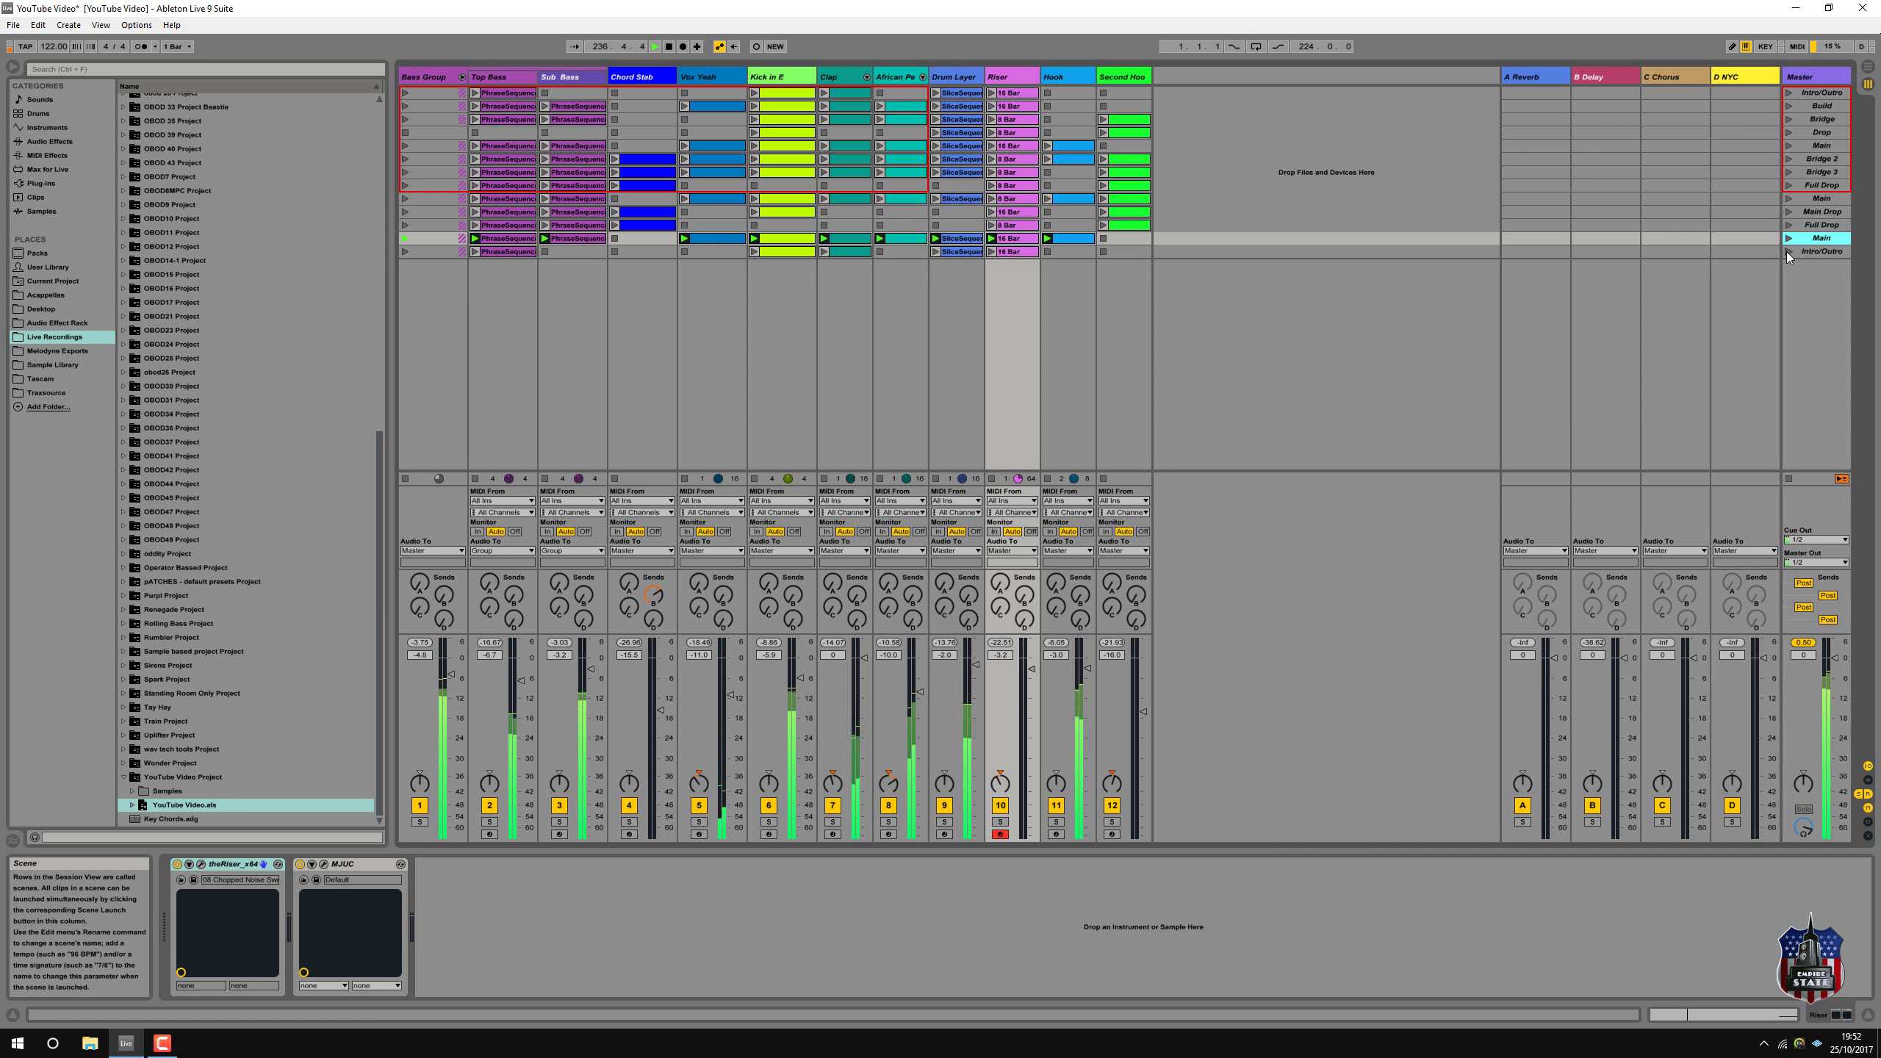
# Launch the closing Intro/Outro scene, then stop playback back at the song start.
pyautogui.click(1787, 252)
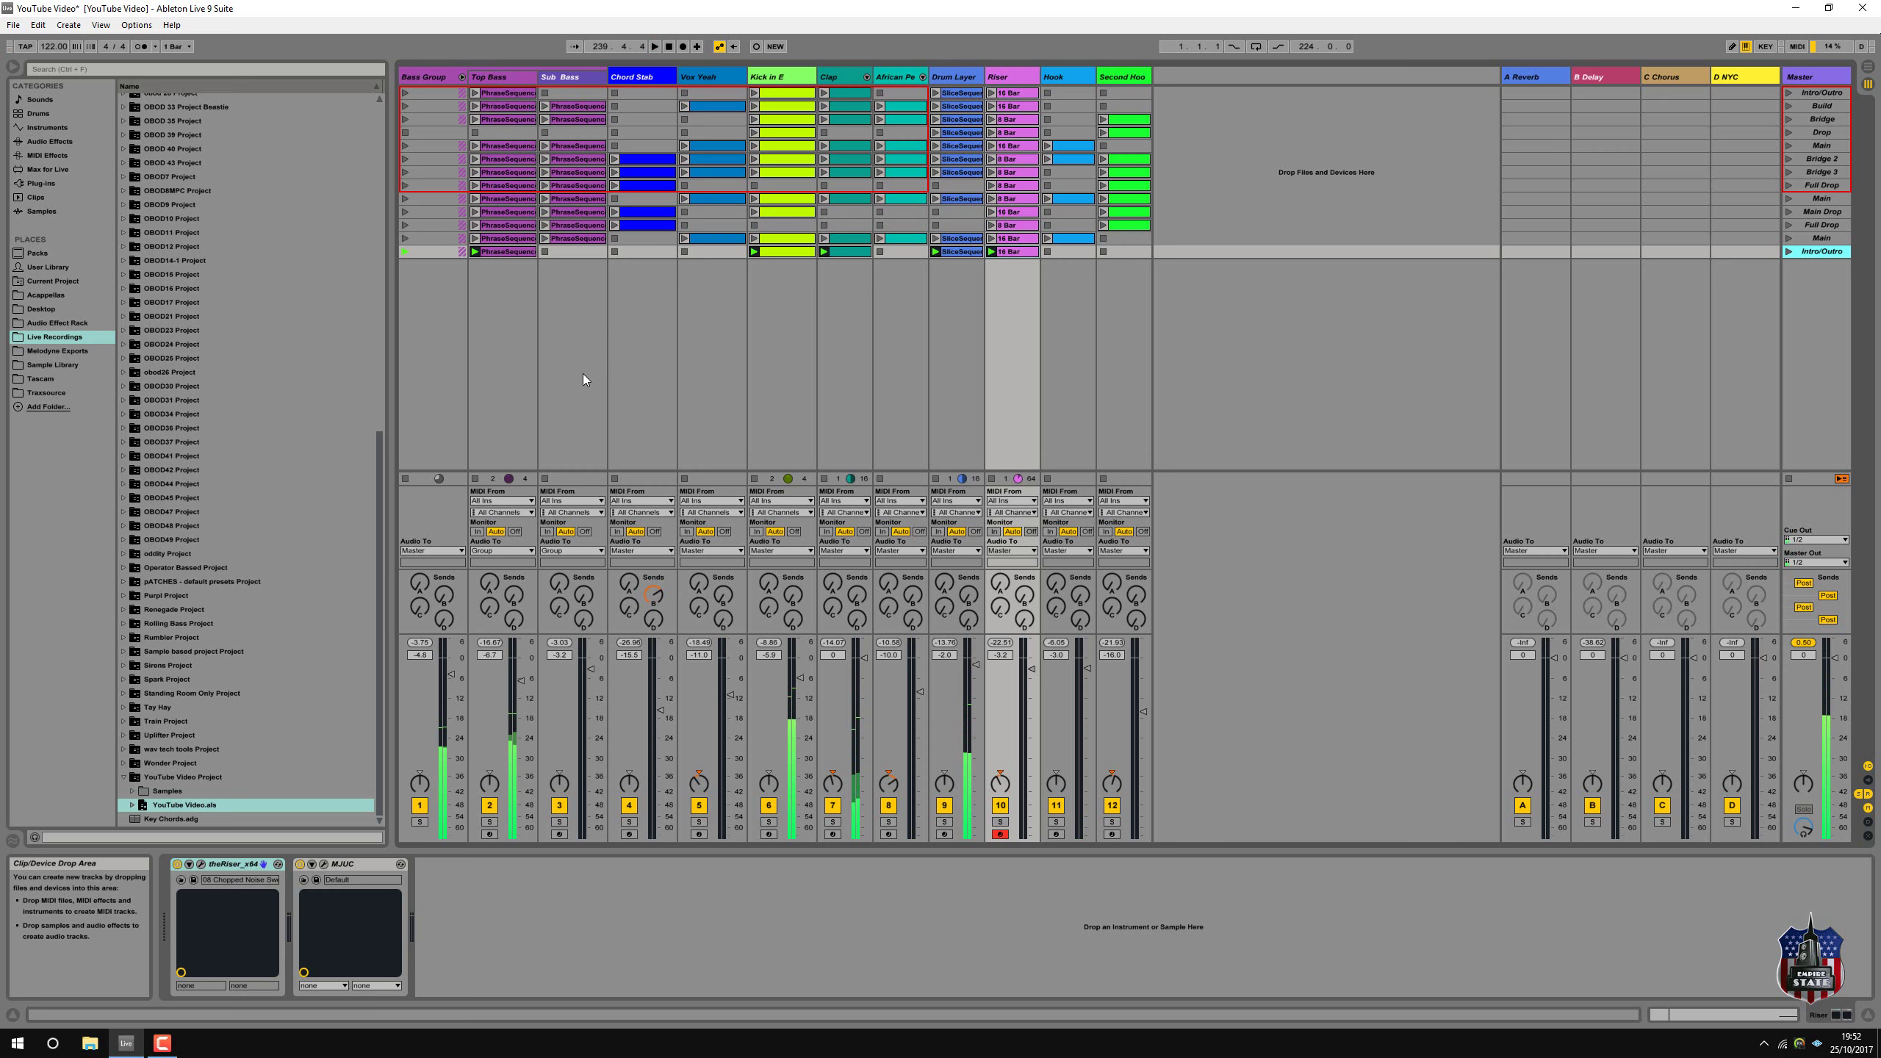
pyautogui.click(668, 47)
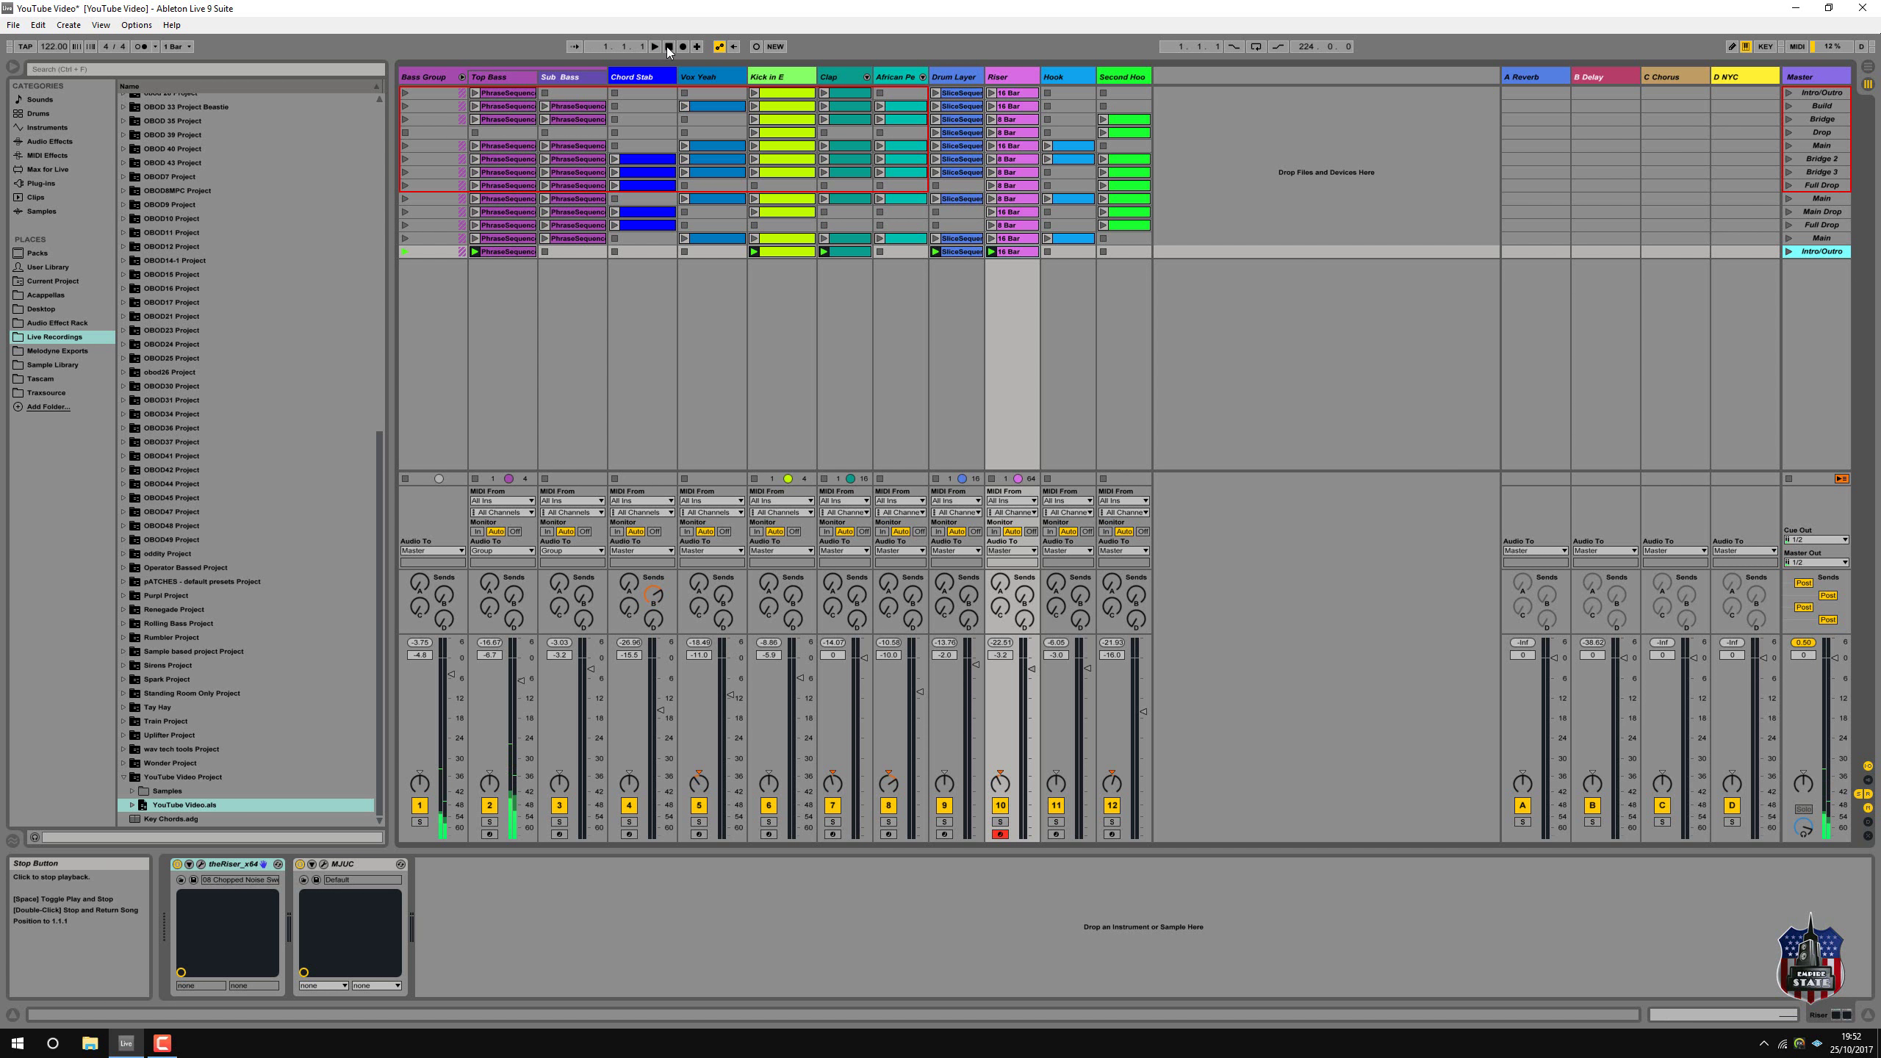